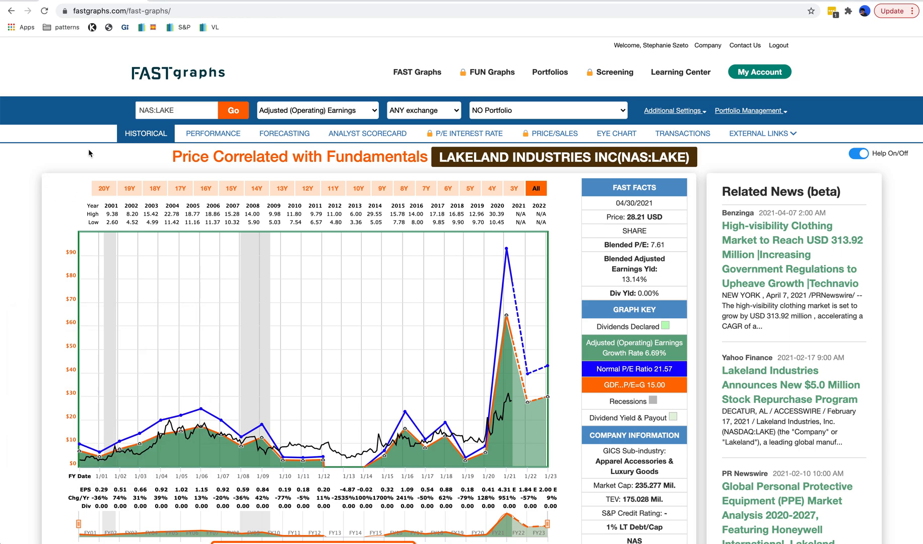
Switch to the Lakeland US website and examine the company's mission statement and first protective clothing categories.
click(756, 150)
click(285, 4)
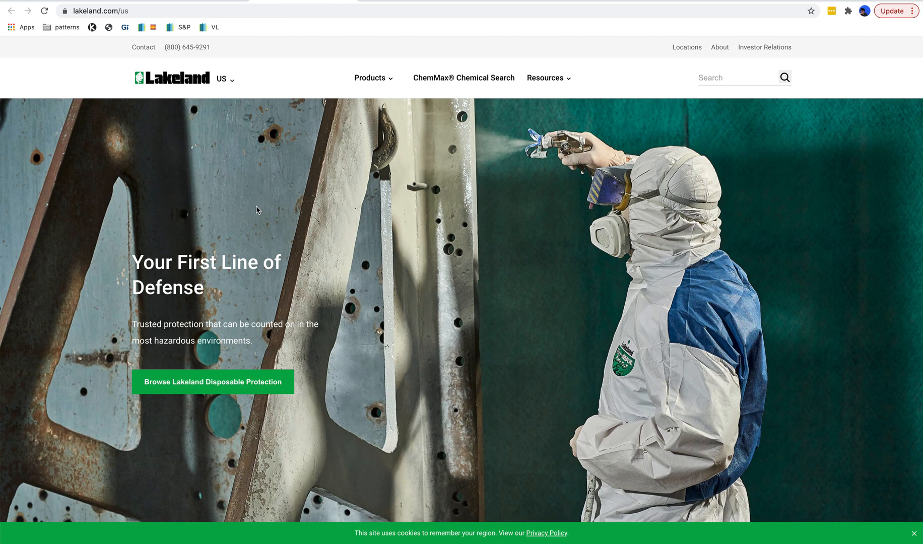
scroll(249, 222, down, 1)
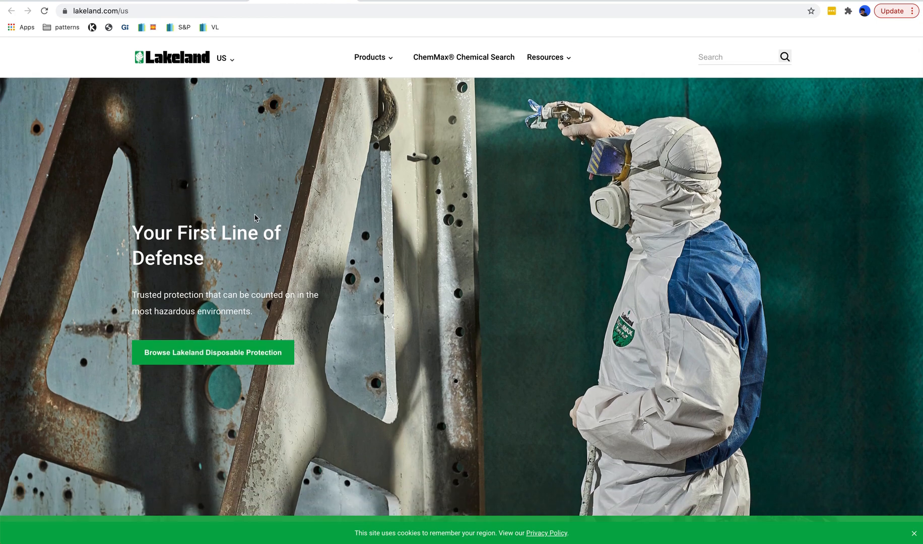
scroll(616, 246, down, 3)
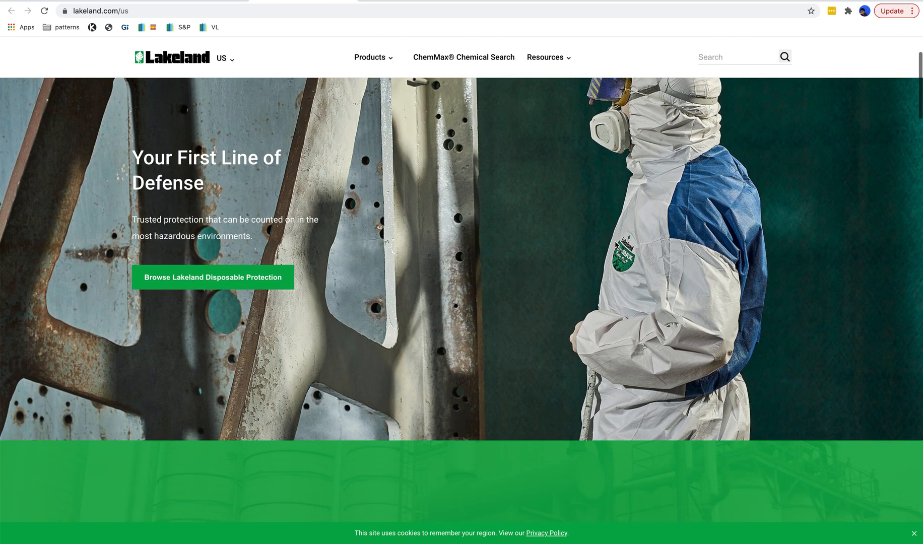
scroll(715, 288, down, 5)
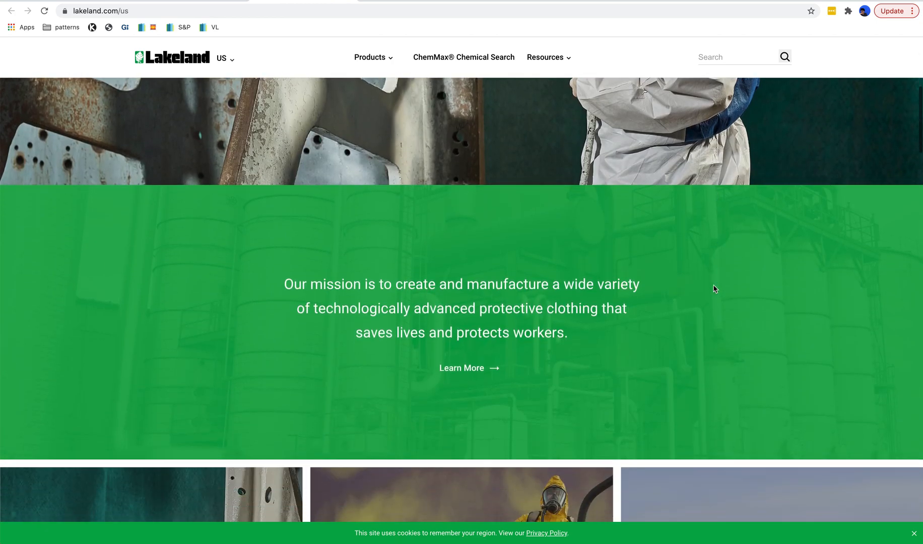
scroll(715, 288, down, 3)
scroll(715, 288, up, 1)
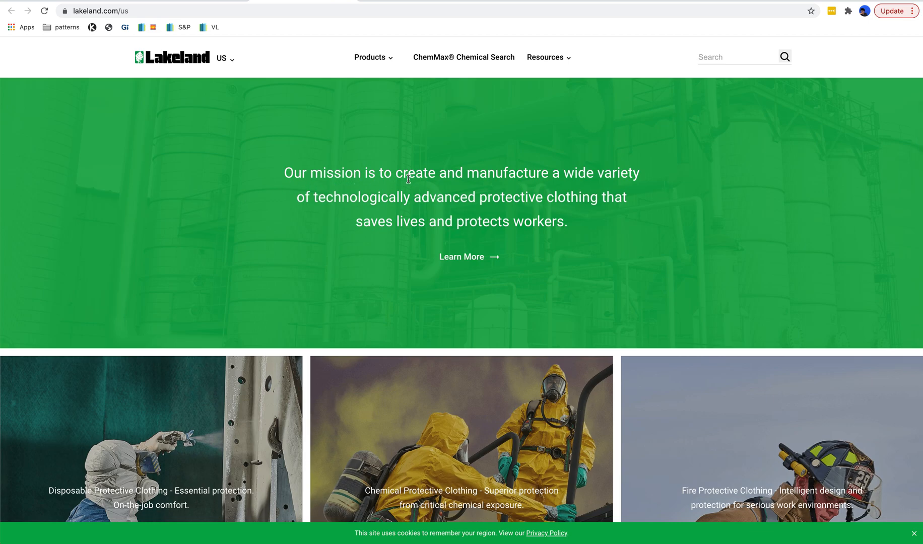
scroll(407, 186, down, 8)
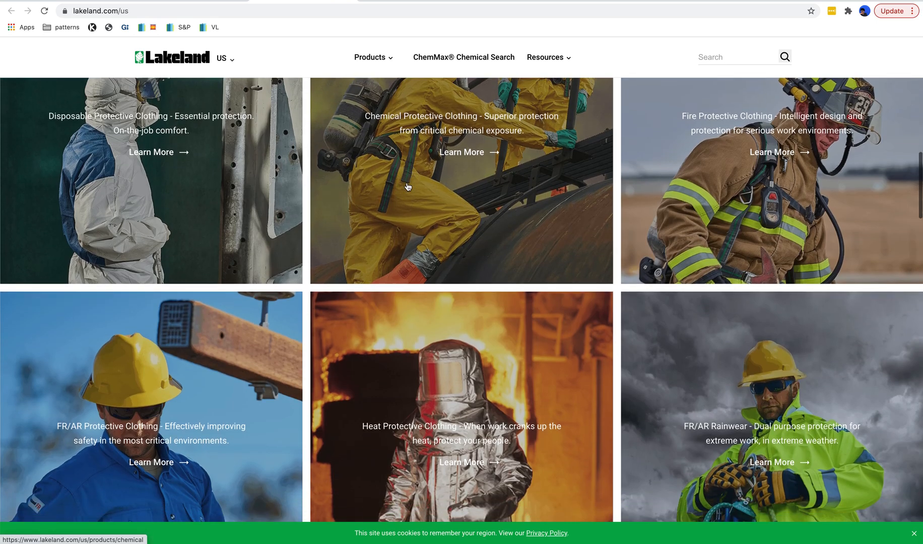
scroll(409, 187, up, 2)
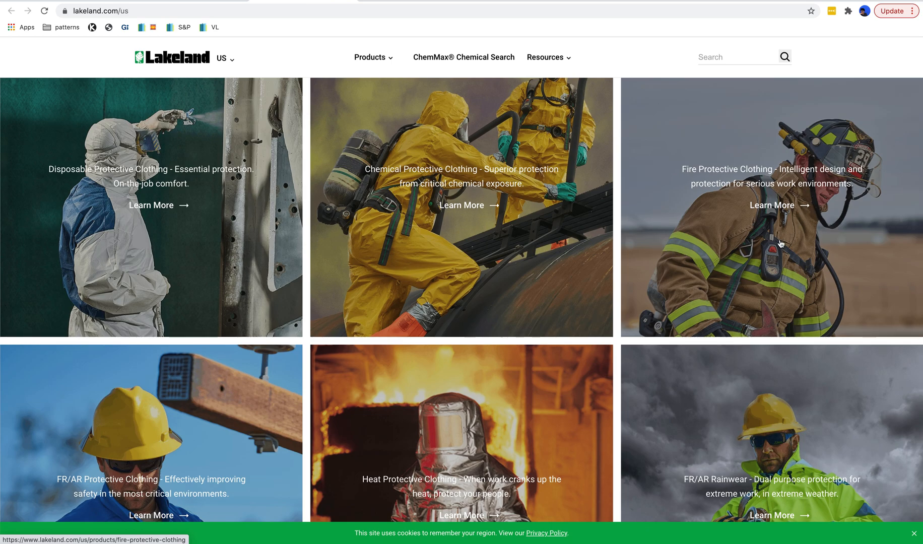
Review Lakeland's remaining product categories and the company history, contact and investor sections, and return to the Lakeland stock graph in FAST Graphs.
scroll(781, 244, down, 4)
scroll(455, 354, down, 1)
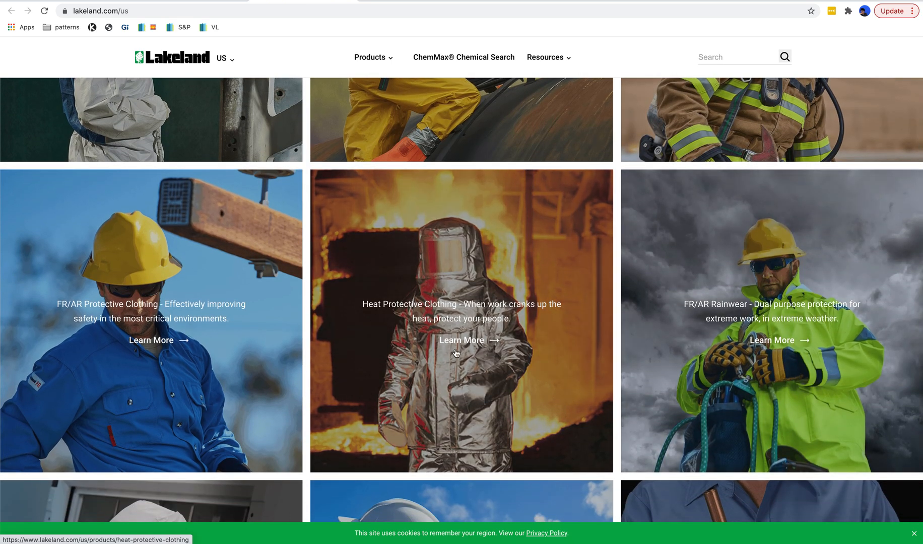
scroll(250, 318, down, 5)
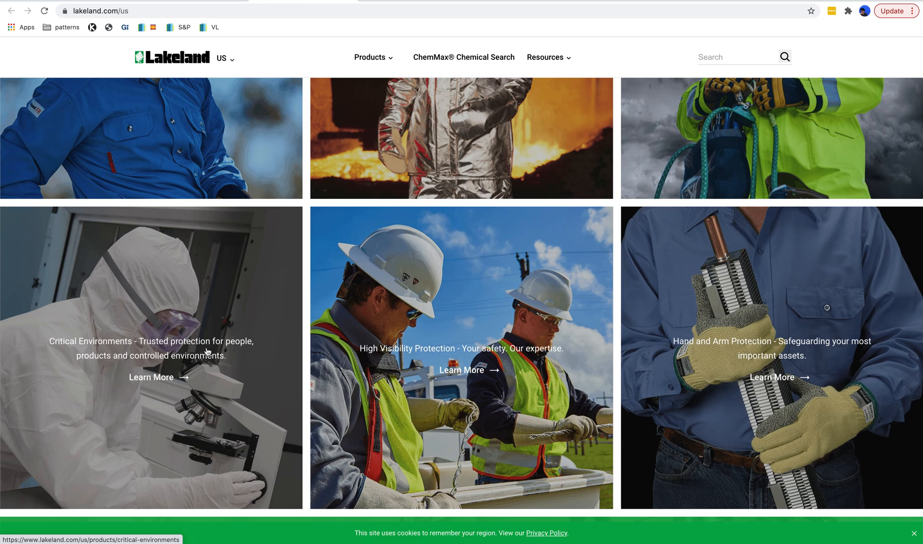
scroll(302, 338, down, 3)
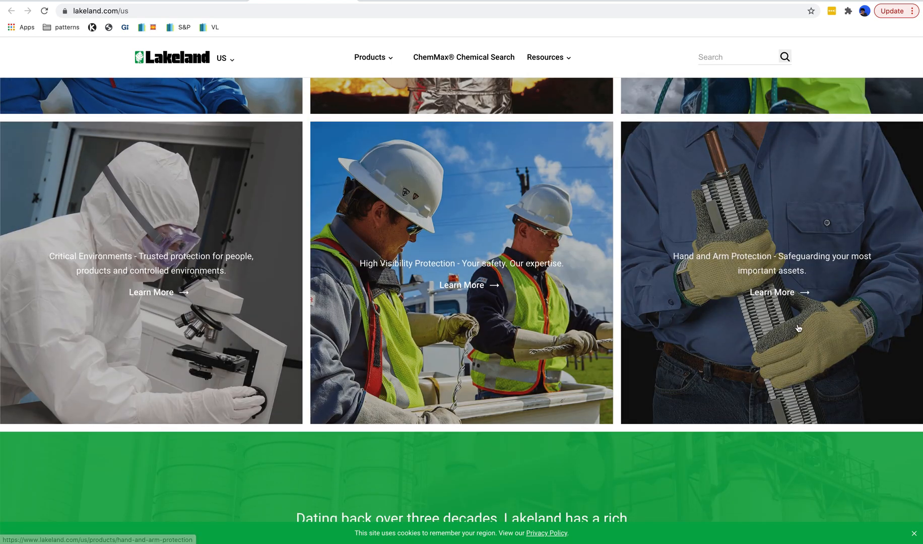
scroll(798, 329, down, 5)
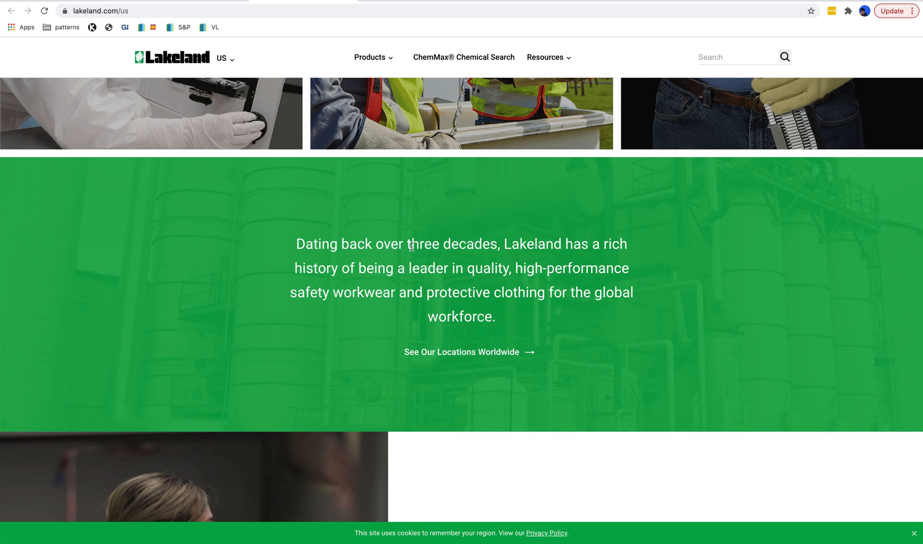
scroll(545, 287, down, 8)
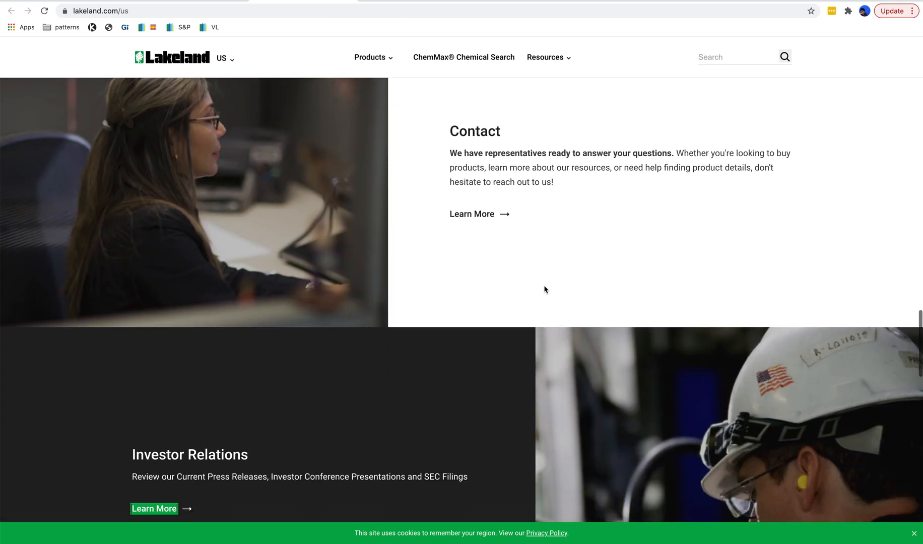
scroll(545, 289, up, 18)
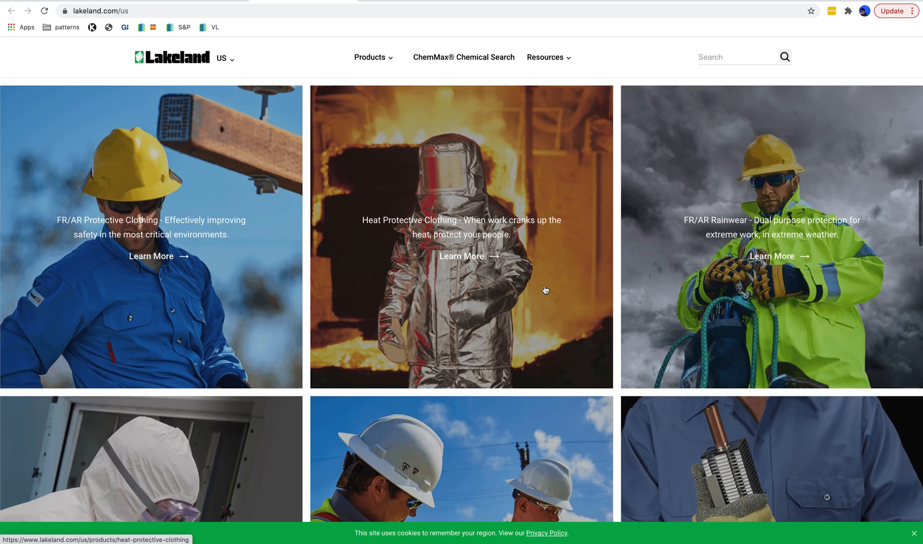
scroll(545, 290, up, 5)
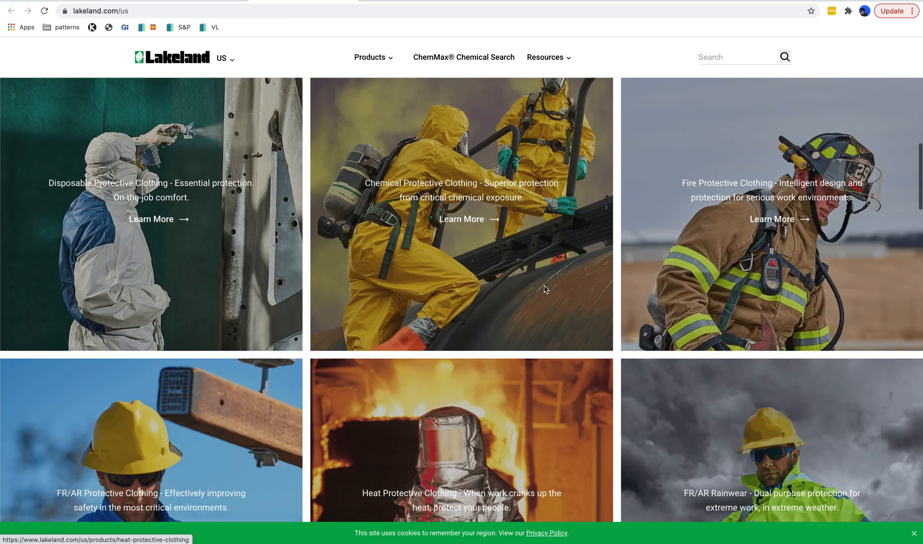
scroll(546, 289, up, 3)
scroll(545, 290, down, 3)
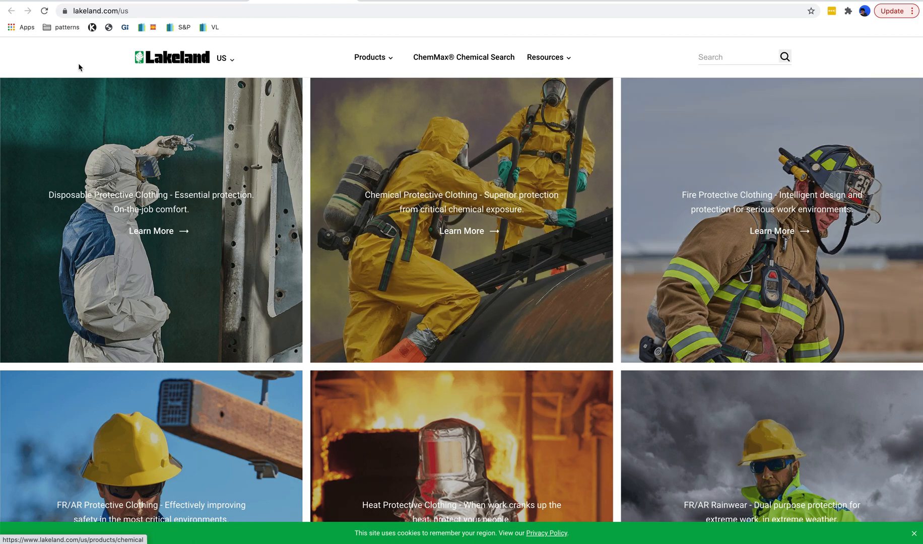
click(100, 1)
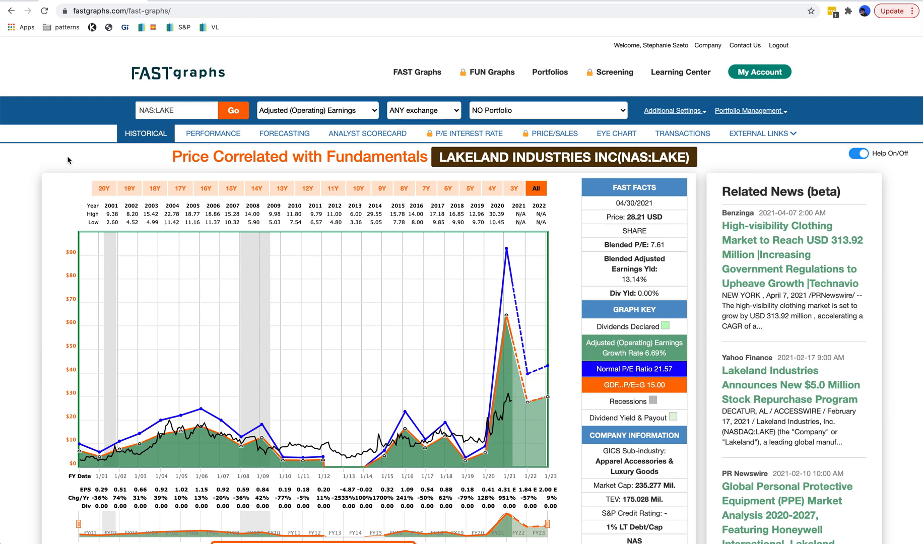
Open youtube.com in a new browser tab and search for "fast graphs".
key(super+t)
text(youtube.com)
key(Return)
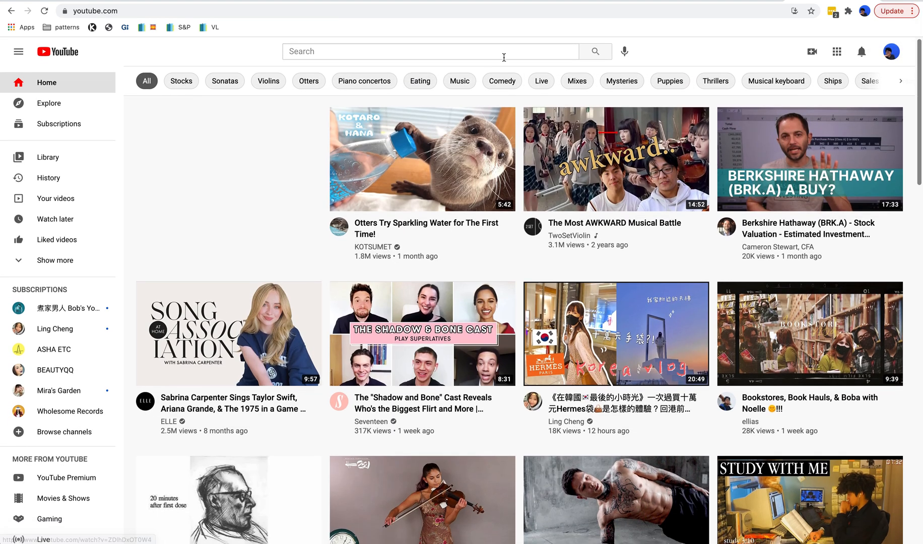
click(433, 53)
text(fast )
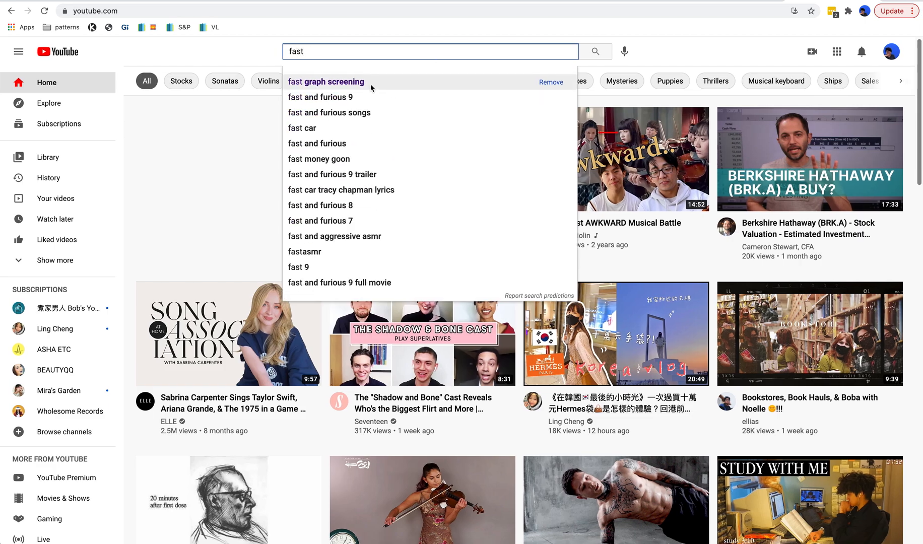
text(graphs)
key(Return)
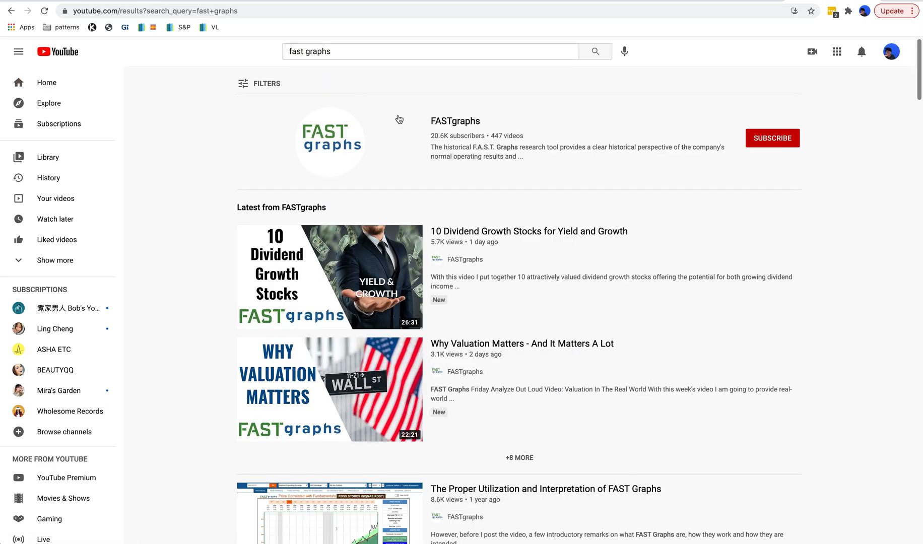
Open the FASTgraphs channel, pause its featured video and look over the recent and popular uploads.
click(460, 121)
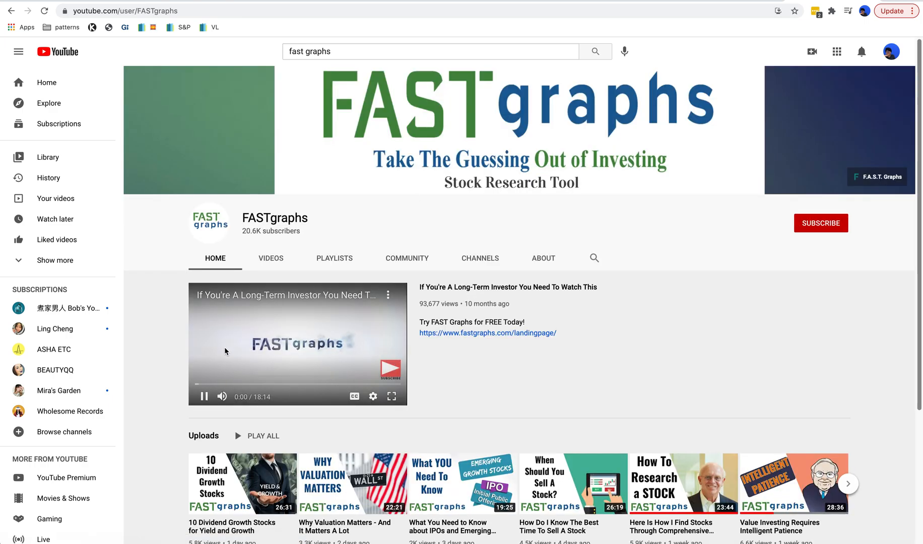
click(204, 396)
scroll(275, 326, down, 3)
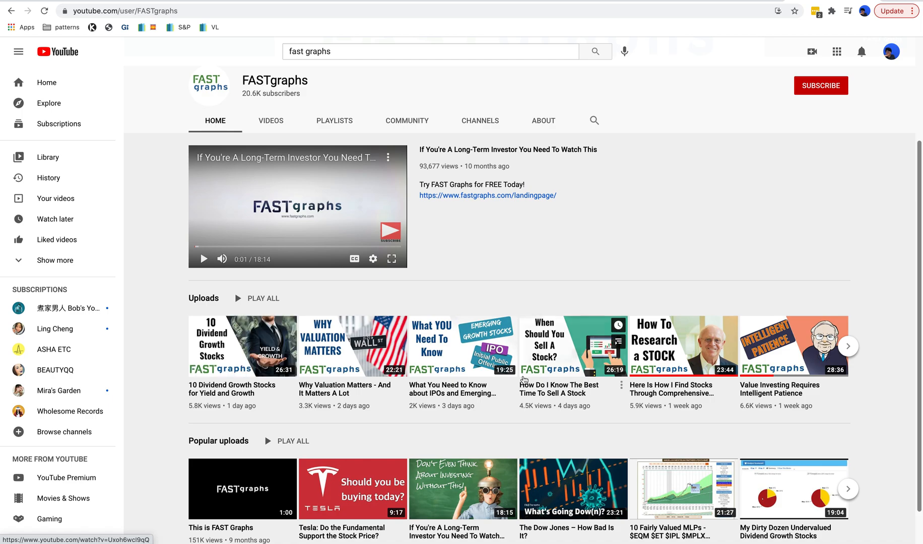
scroll(468, 378, down, 1)
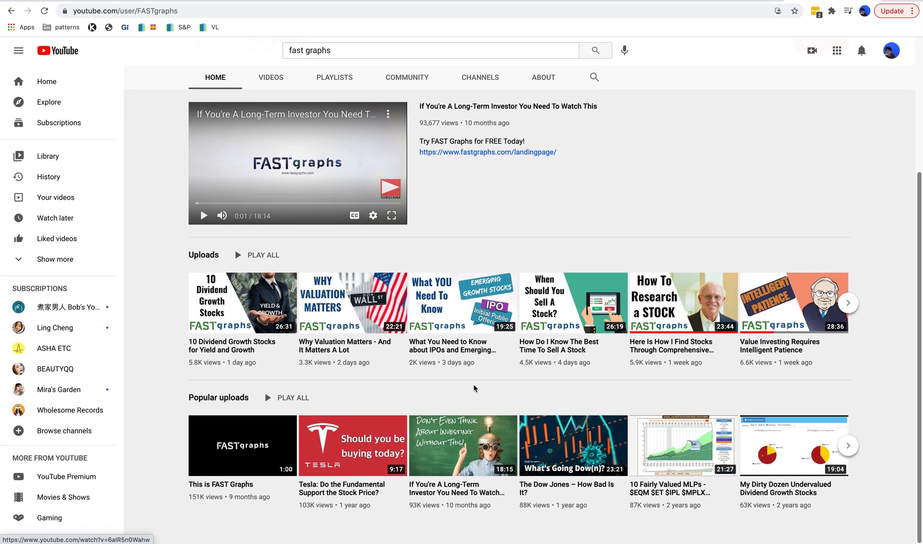
Open the full list of videos on the FASTgraphs channel and browse the stock analysis topics it covers.
scroll(371, 249, up, 2)
click(271, 175)
scroll(532, 301, down, 3)
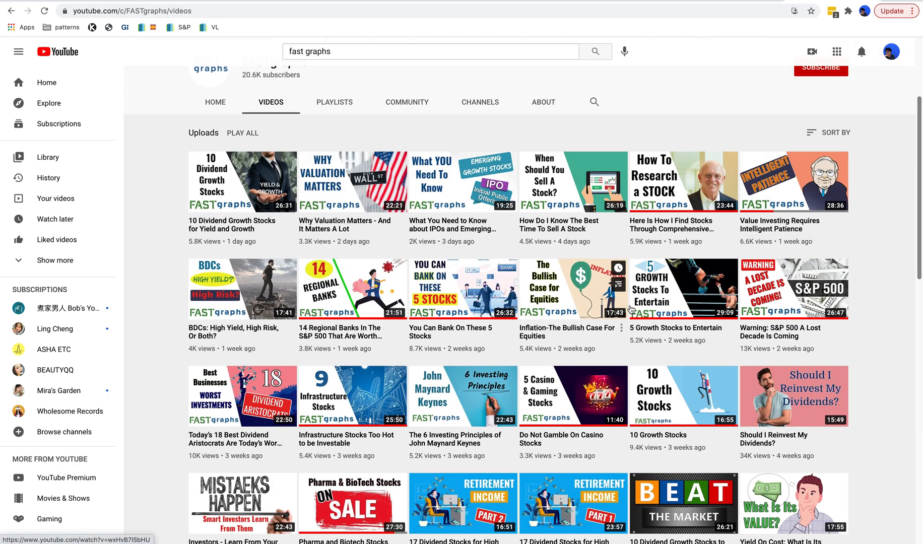
scroll(465, 393, down, 1)
scroll(466, 393, down, 4)
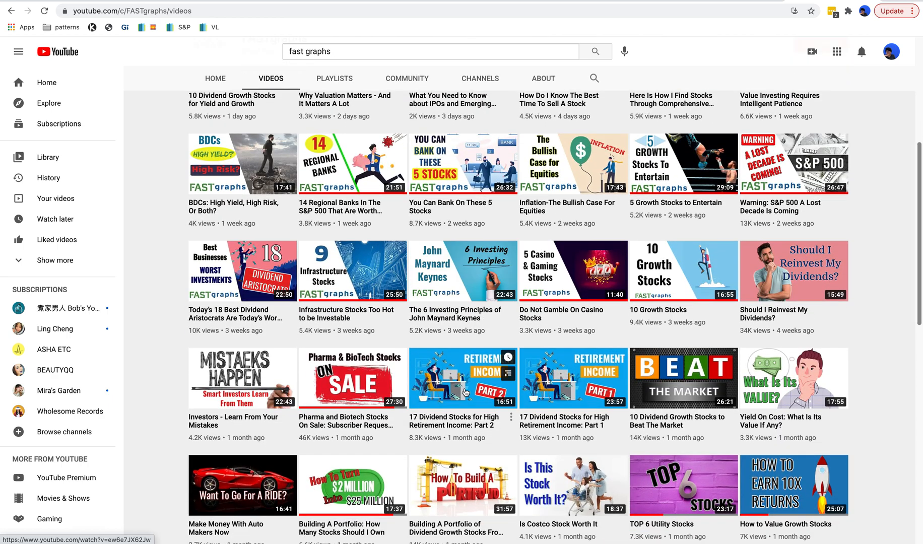
scroll(406, 330, up, 1)
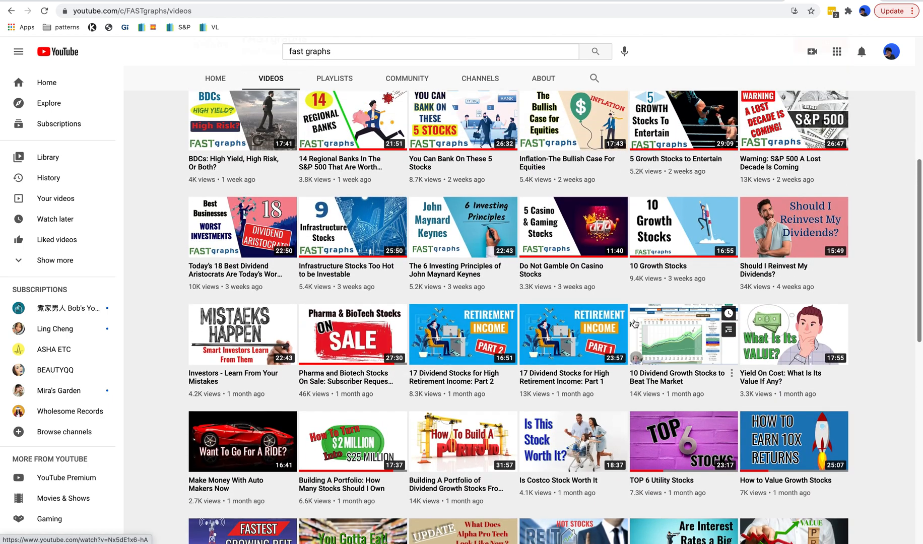
scroll(625, 326, up, 6)
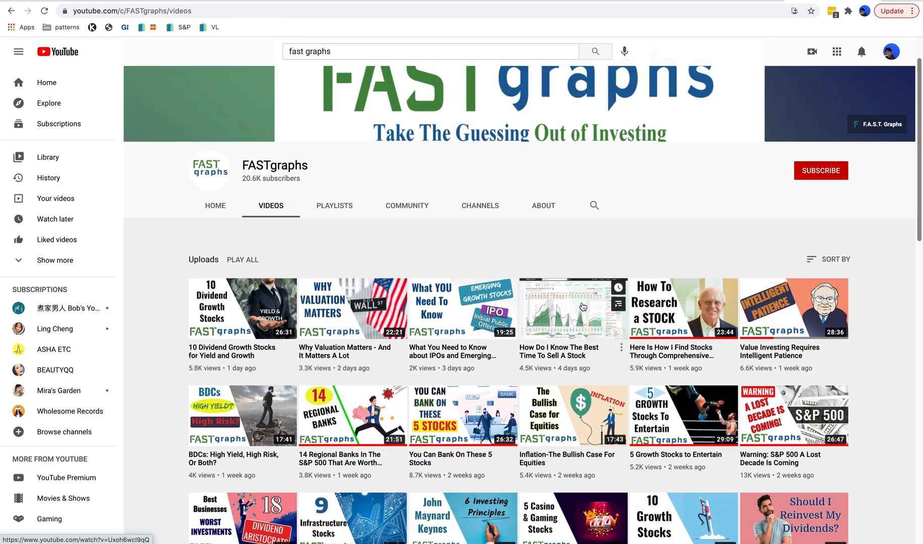
scroll(581, 303, up, 1)
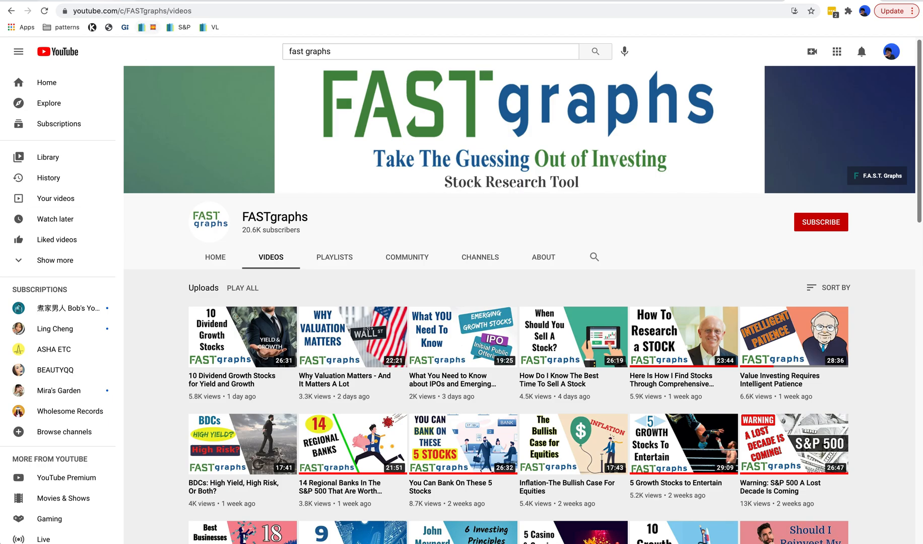
Return to the FAST Graphs website and load the historical graph for NYS:BABA, Alibaba Group Holding Ltd.
click(93, 1)
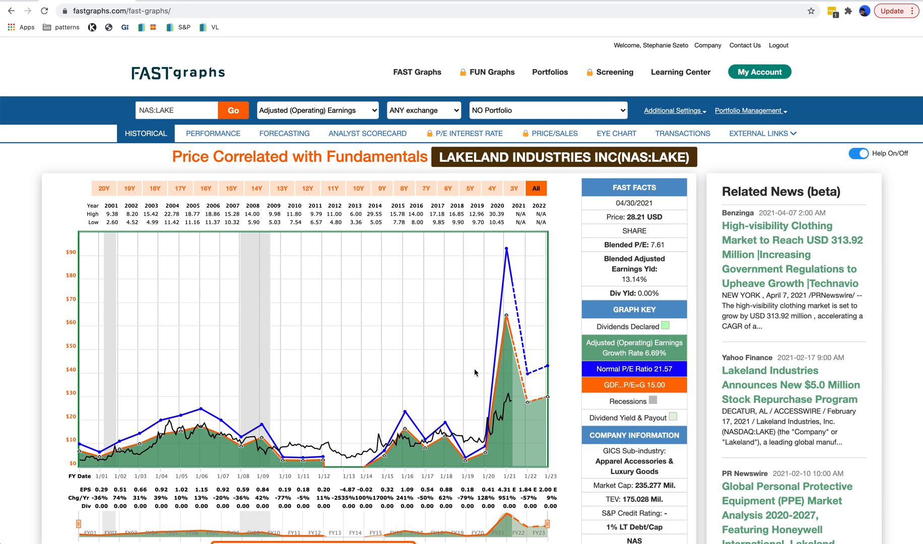
mouse_move(514, 405)
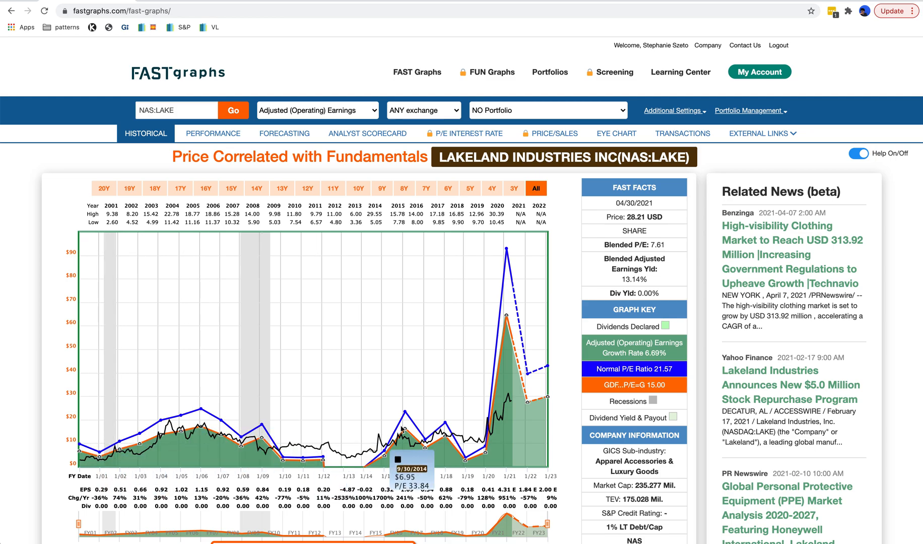
click(186, 110)
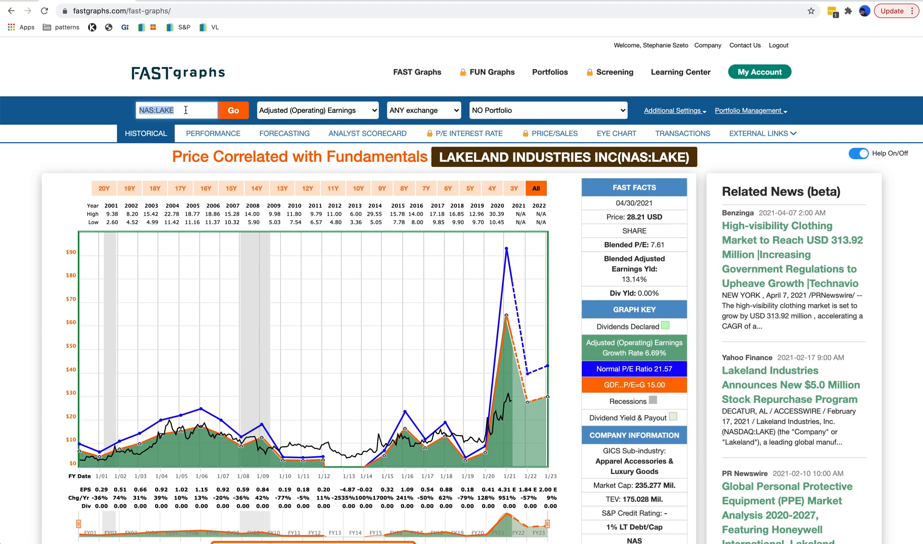
text(baba)
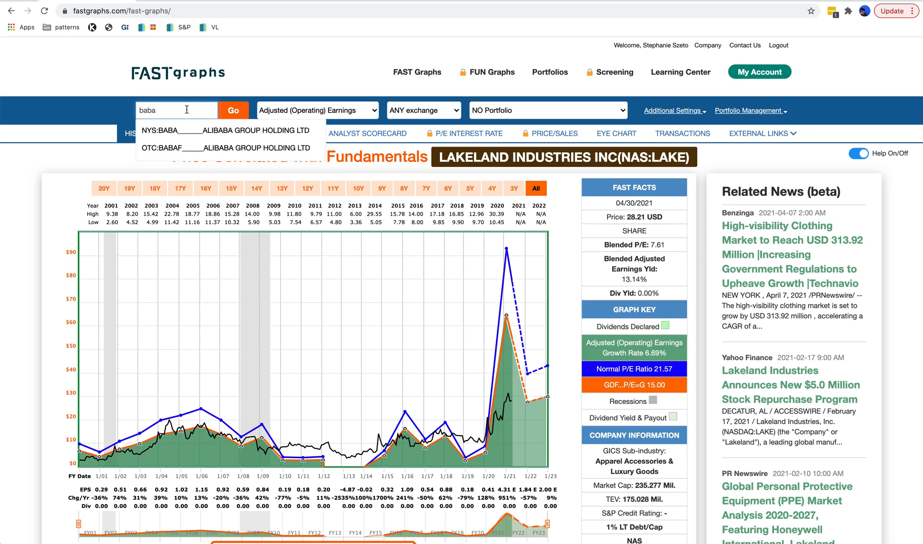
click(182, 125)
click(230, 116)
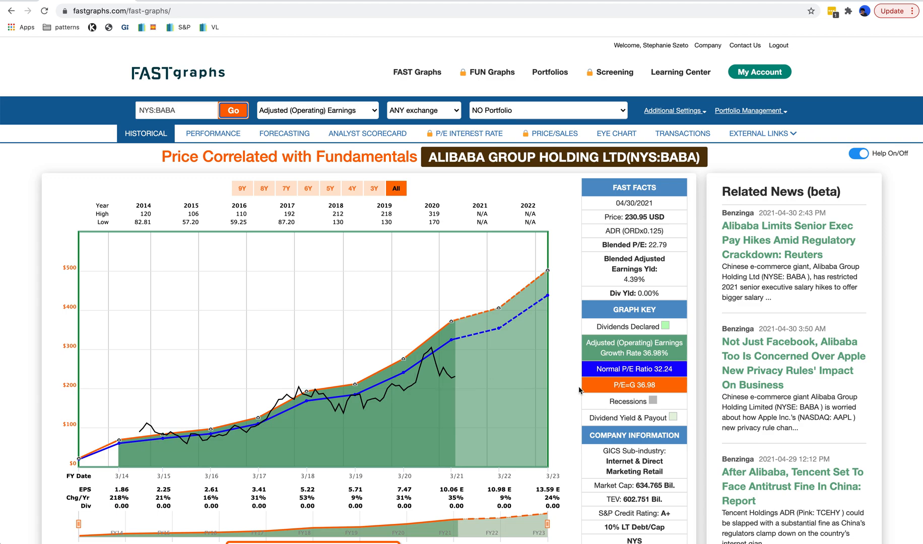
Examine Alibaba's growth P/E value and the price and normal P/E line points around 3/31/2021 on the historical graph.
mouse_move(600, 386)
mouse_move(448, 355)
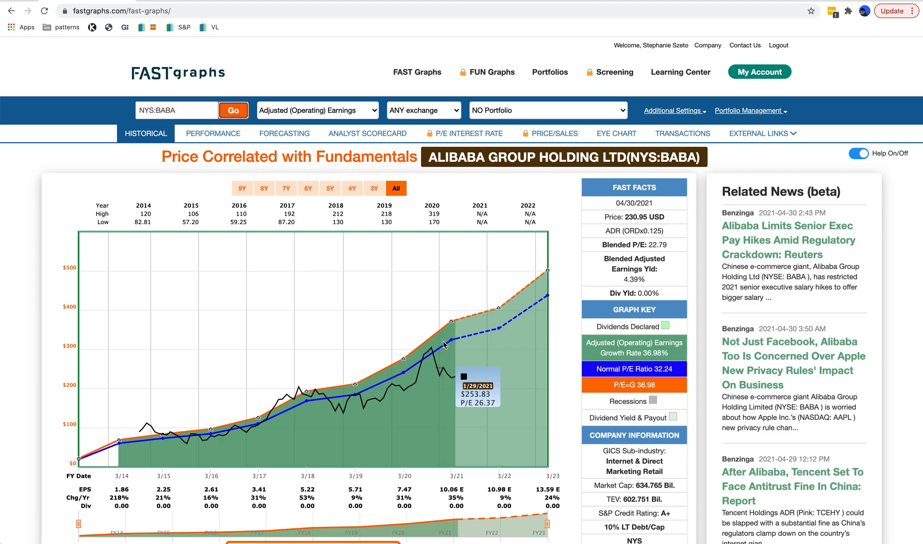
mouse_move(452, 341)
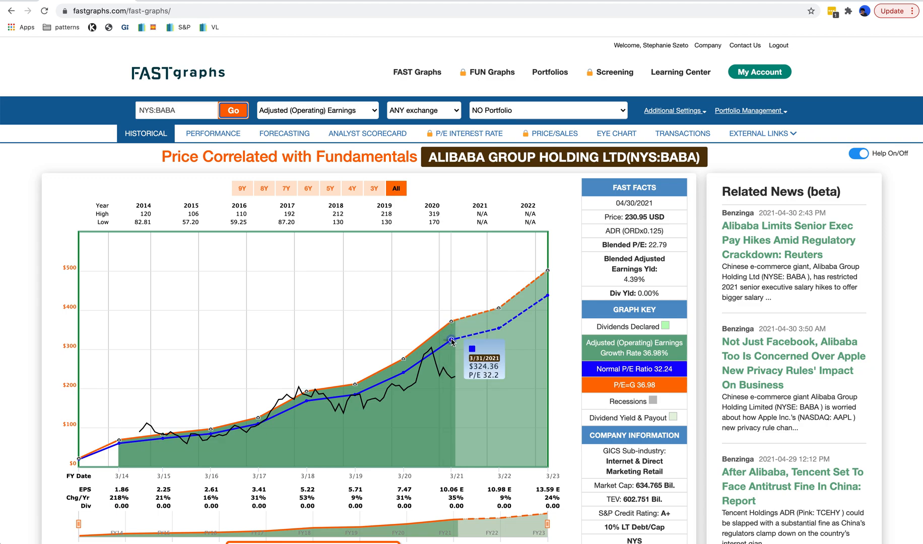
mouse_move(452, 323)
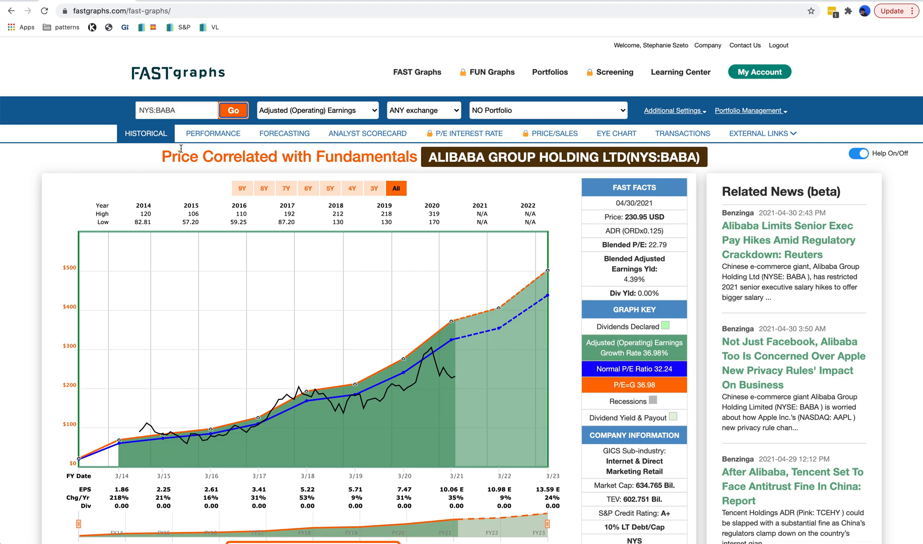
Load the historical graph for ticker LAKE, Lakeland Industries Inc, and look over its price against earnings.
click(187, 110)
text(lake)
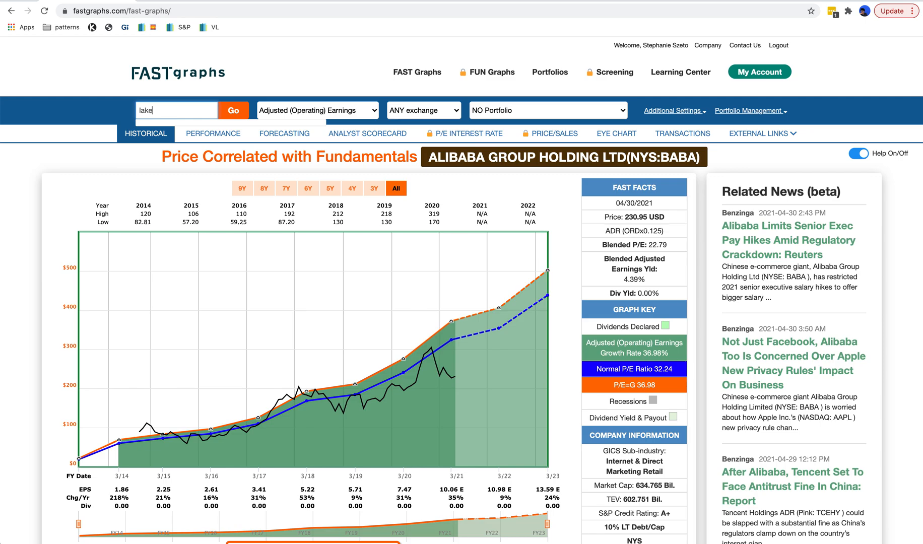
click(242, 120)
click(233, 111)
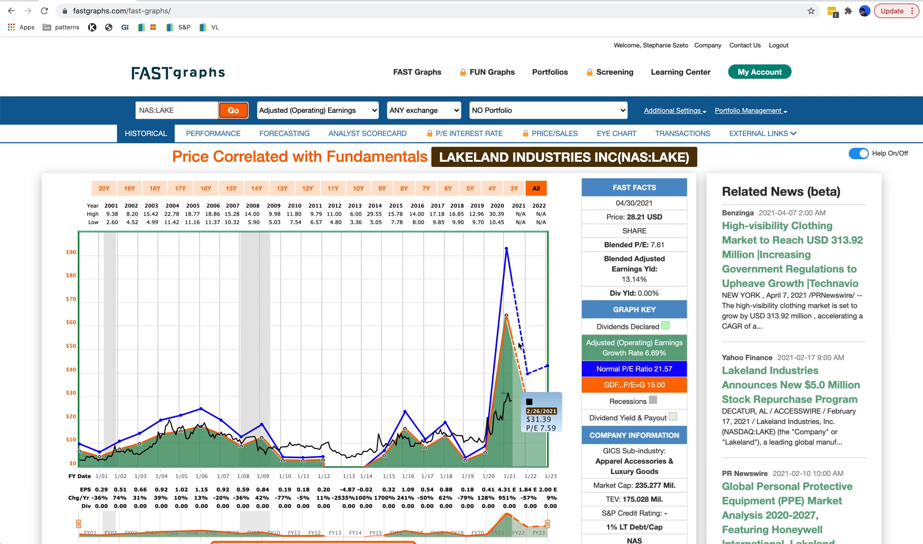
scroll(519, 345, down, 3)
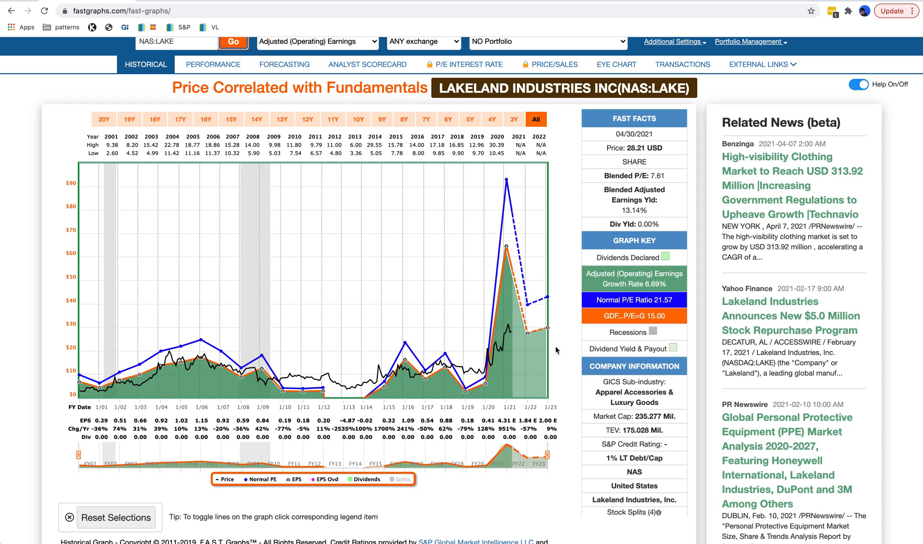
scroll(562, 347, up, 2)
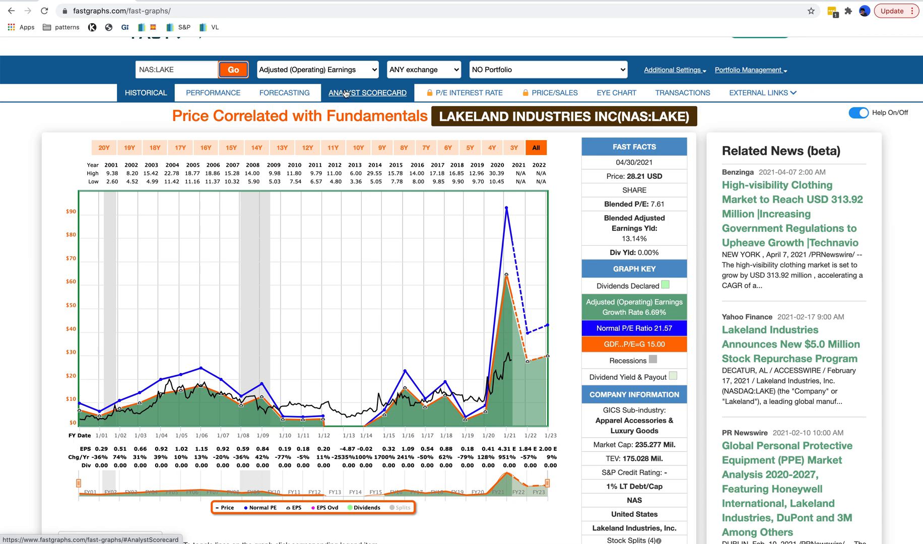
Check the Analyst Scorecard summary for Lakeland Industries and return to its historical graph.
click(373, 94)
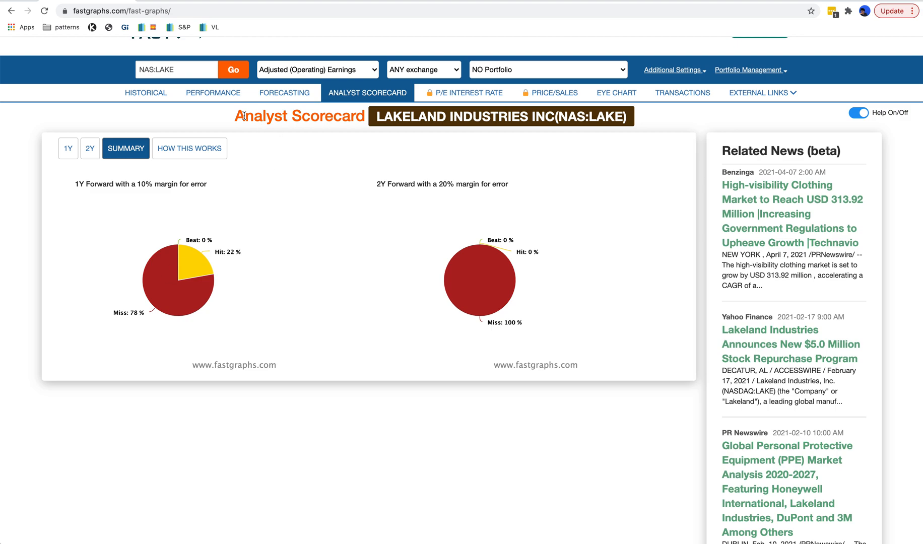
click(154, 94)
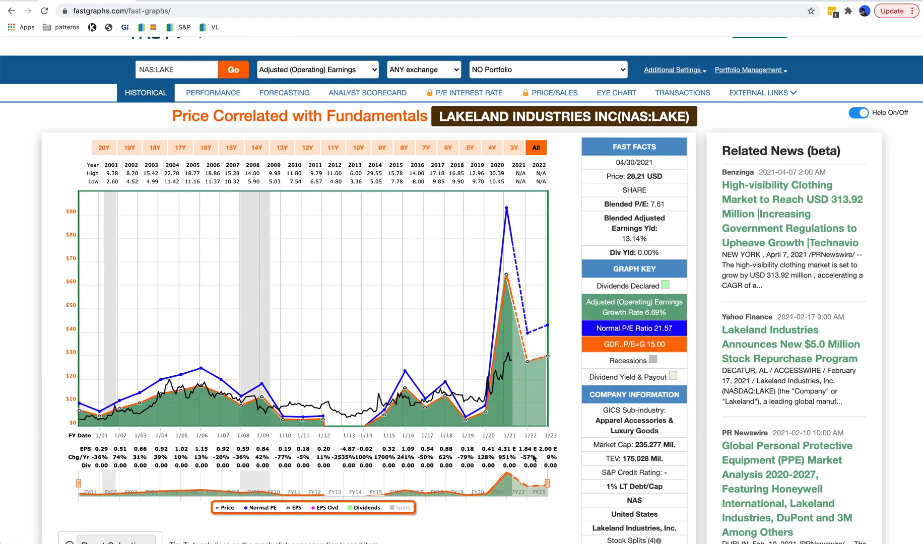
mouse_move(588, 450)
Open the Yahoo Estimates external link for LAKE in a separate tab and switch to that analysis page.
mouse_move(756, 100)
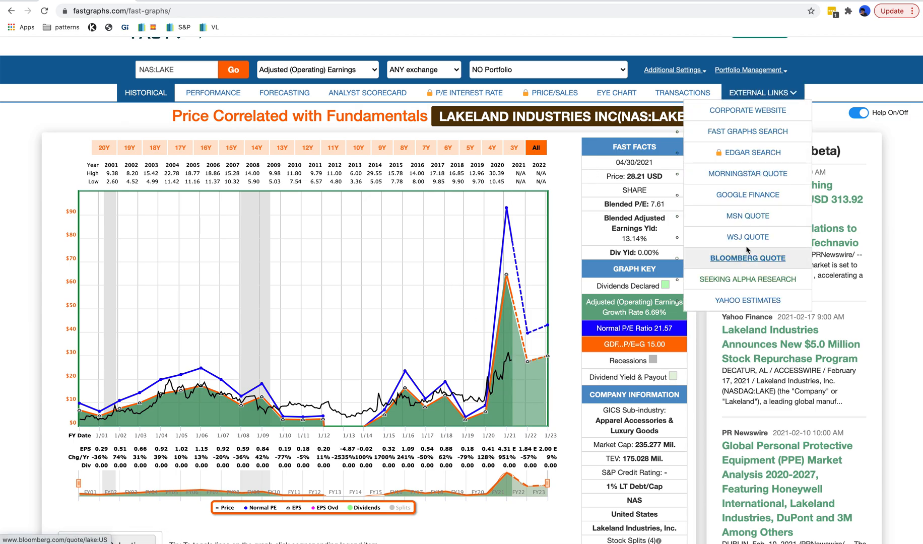
right_click(758, 303)
click(759, 306)
click(160, 1)
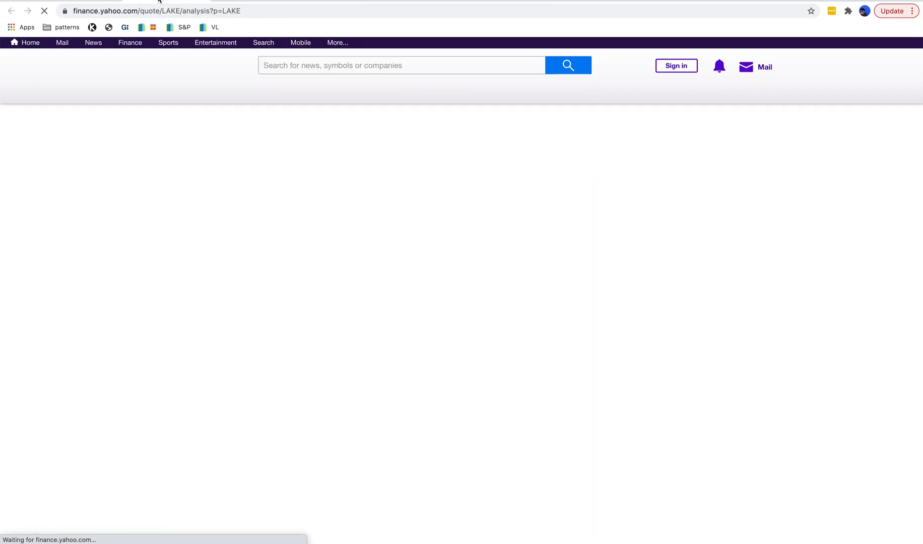
scroll(274, 277, down, 3)
scroll(274, 277, up, 2)
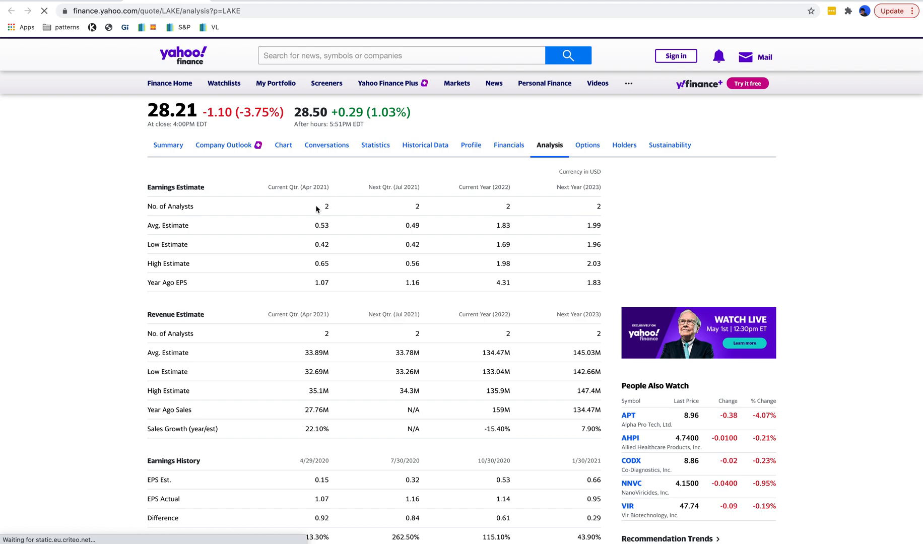
Examine LAKE's number of analysts, earnings and revenue estimates, earnings history, EPS trend and growth estimates on Yahoo Finance.
drag(311, 206, 333, 204)
click(339, 213)
scroll(340, 214, down, 2)
scroll(337, 222, down, 3)
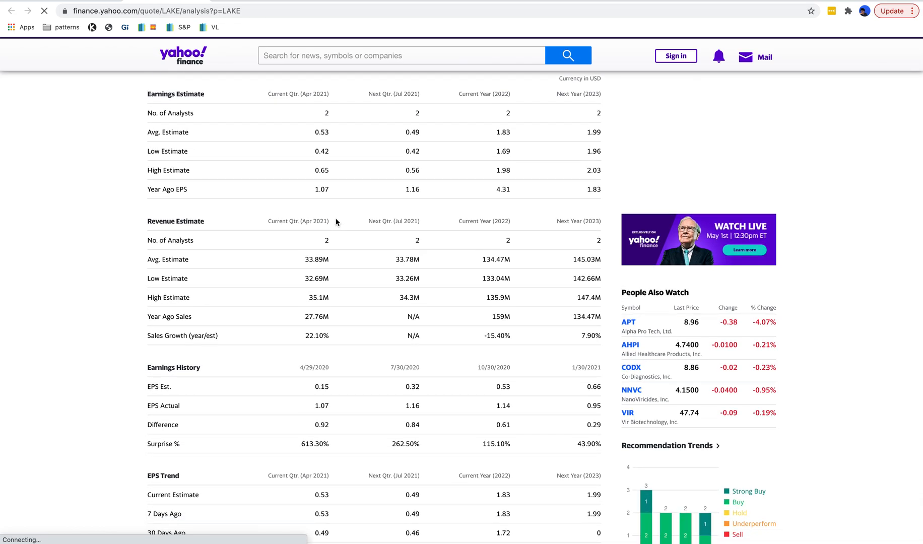
scroll(337, 222, down, 5)
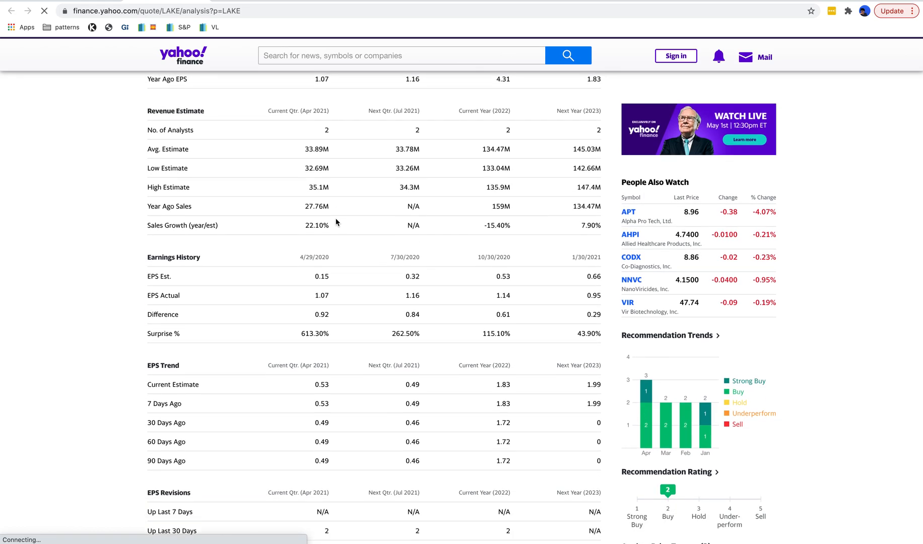
scroll(337, 222, down, 6)
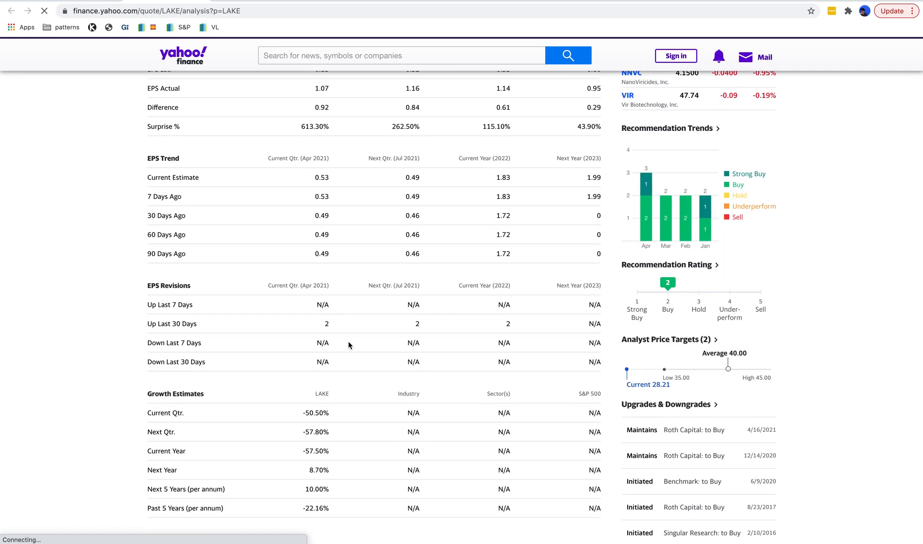
scroll(325, 452, up, 1)
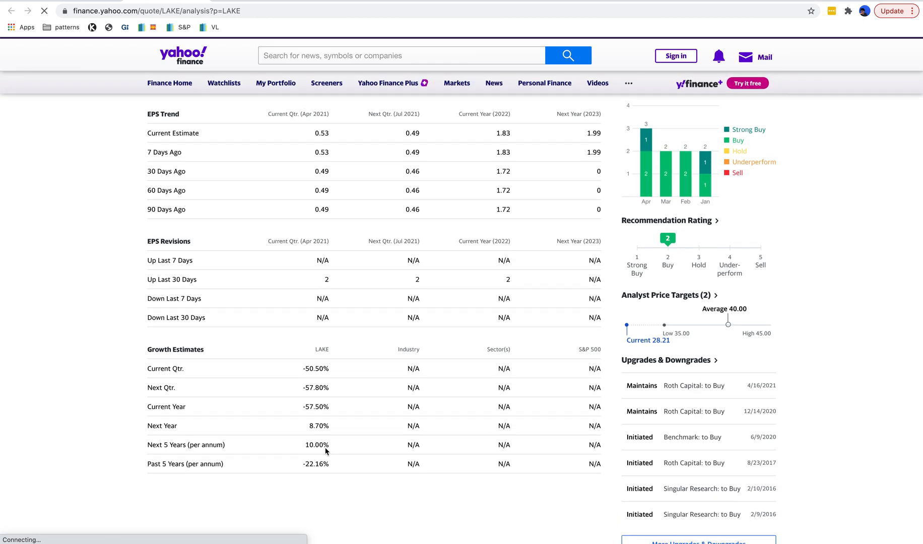
scroll(326, 450, up, 2)
scroll(325, 448, up, 3)
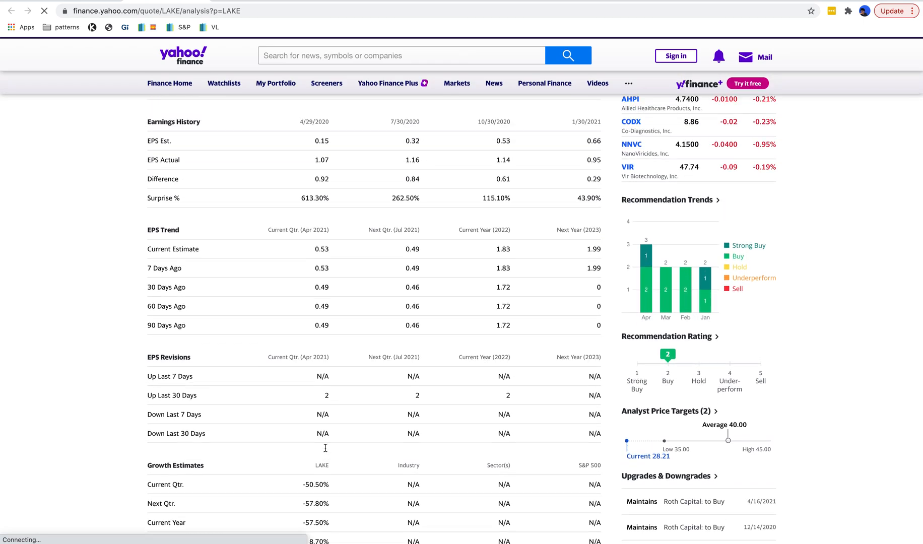
scroll(325, 448, up, 5)
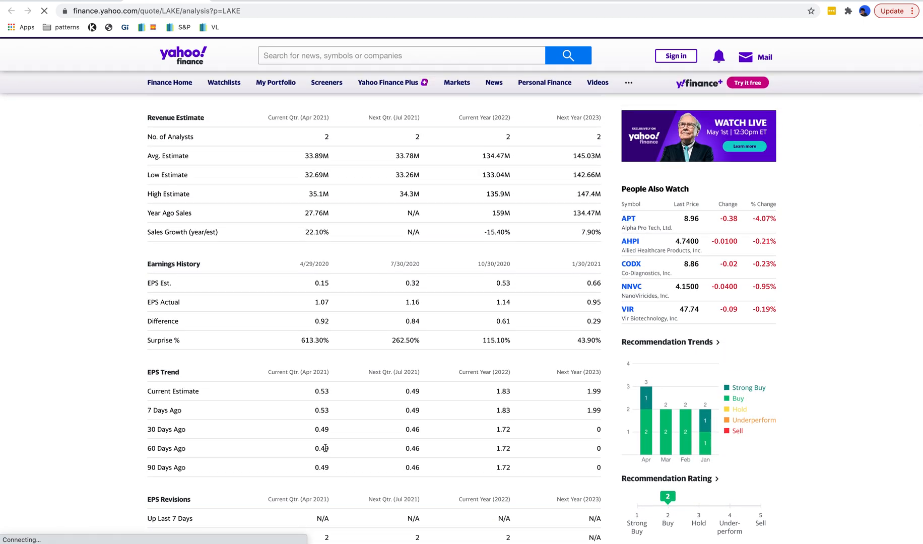
scroll(325, 448, up, 2)
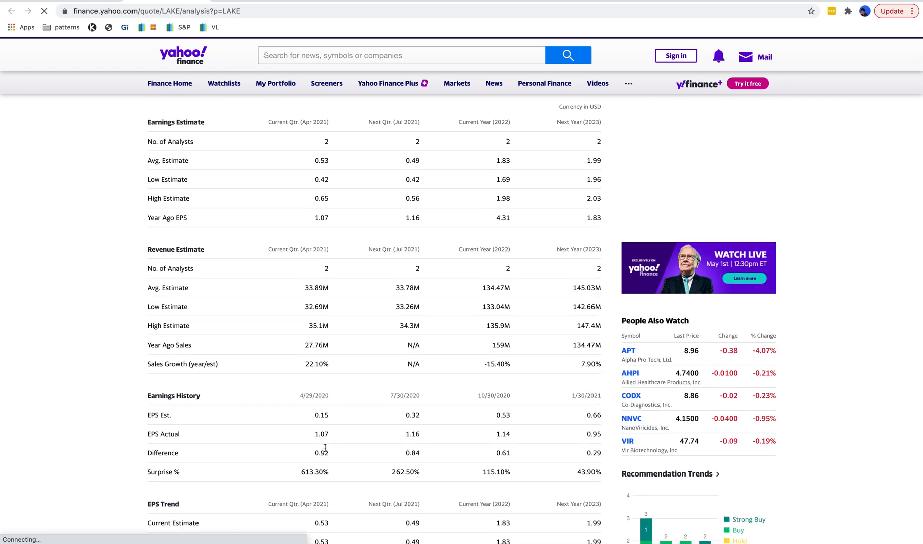
scroll(325, 448, down, 12)
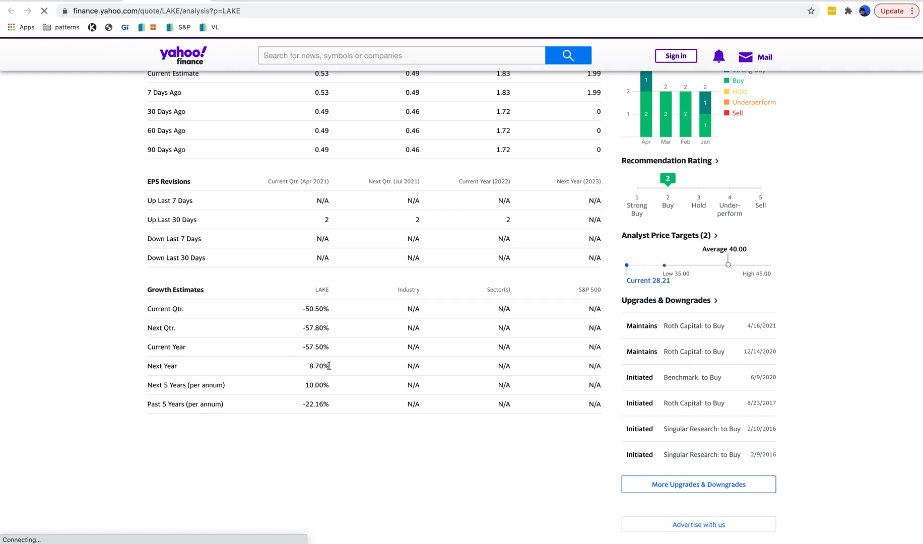
Highlight LAKE's growth estimates for the next year and for the next 5 years per annum.
drag(328, 366, 301, 369)
click(301, 368)
double_click(307, 386)
click(342, 387)
Return to the FAST Graphs page showing Lakeland's historical graph, glancing back at the Yahoo Finance estimates.
click(75, 1)
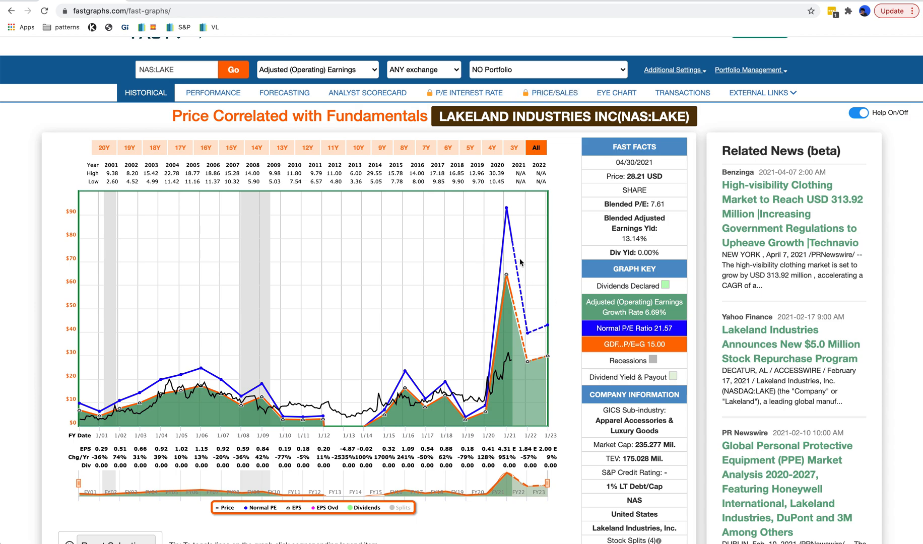
scroll(332, 185, up, 1)
scroll(332, 185, up, 2)
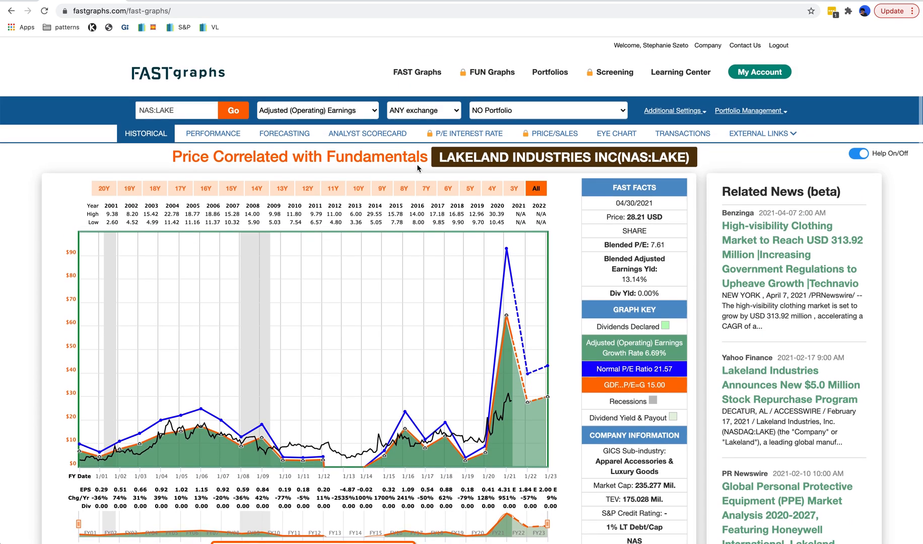
click(247, 1)
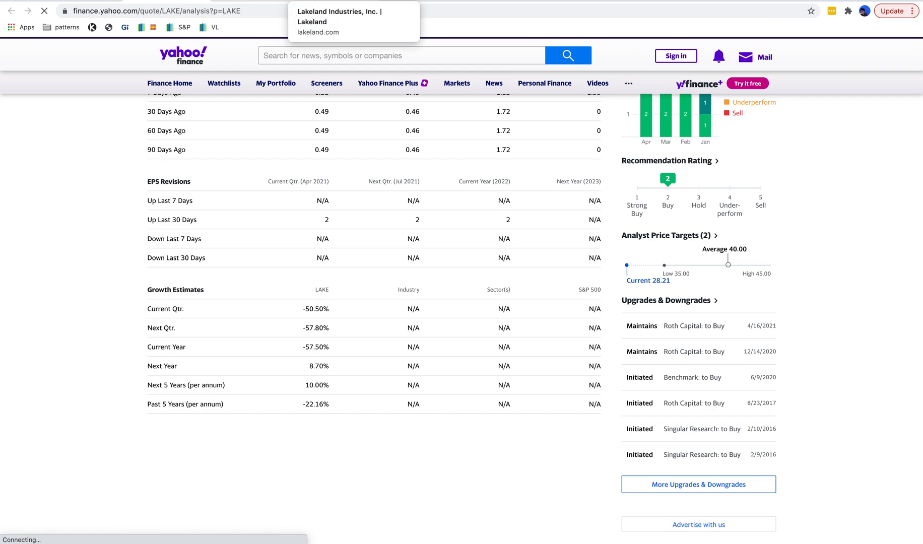
click(76, 1)
Switch to the Stickies note for Lakeland Industries and mark FAST Graphs and Corporate site with an x.
key(super+Tab)
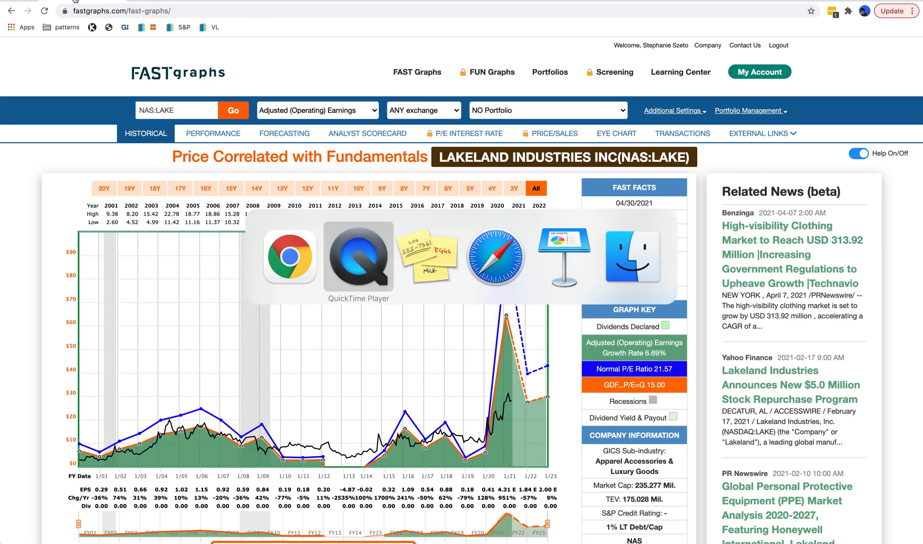
key(super+Tab)
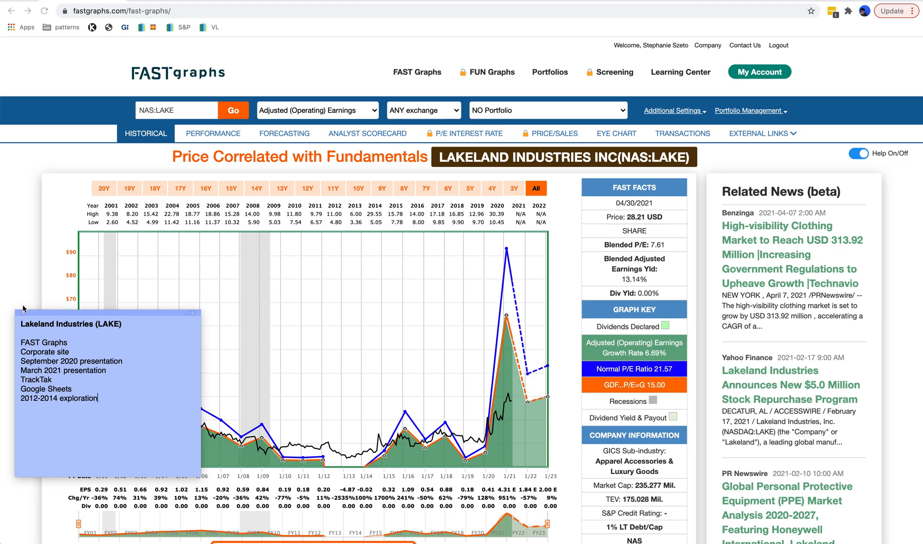
text(x )
text(x)
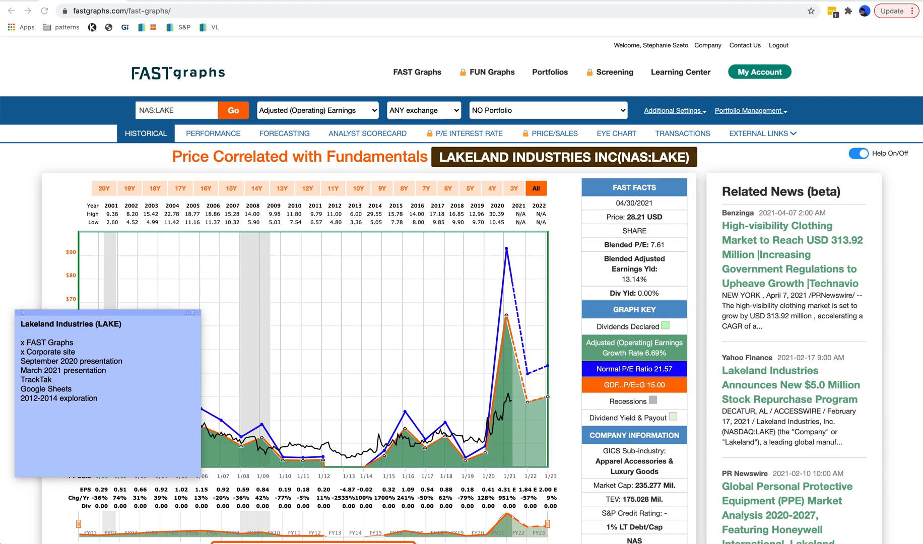
Switch to the Lakeland corporate website and open its Investor Relations page.
click(335, 1)
mouse_move(398, 56)
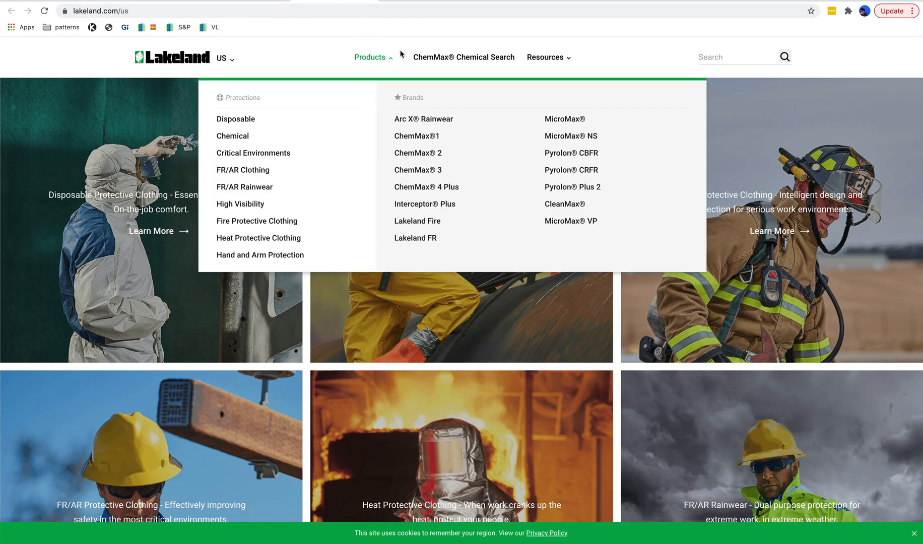
scroll(356, 157, down, 20)
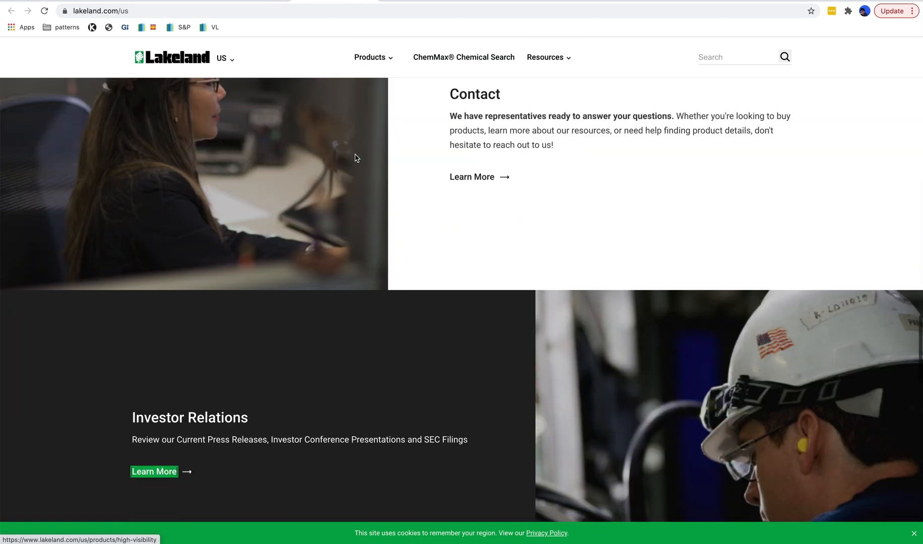
scroll(355, 156, down, 5)
click(156, 257)
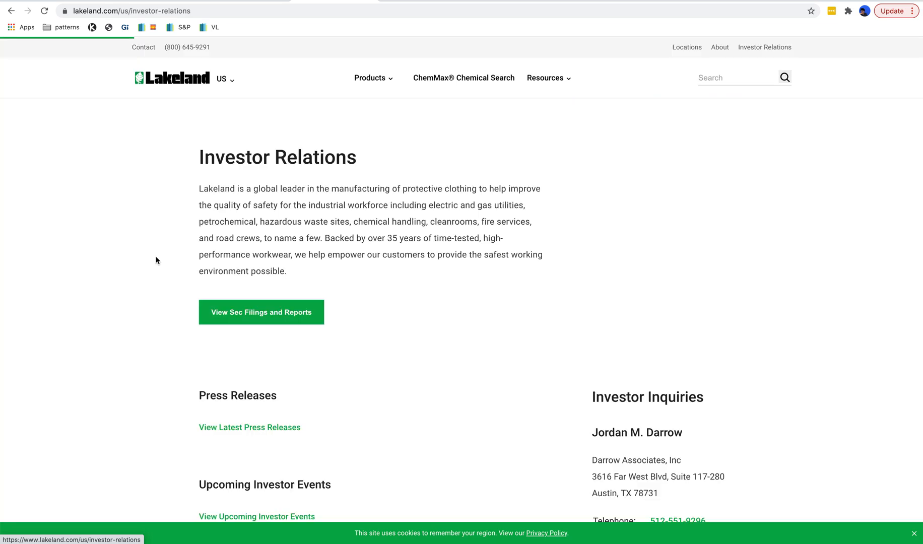
Open the September 2020 Investor Presentation PDF from the Investor Conference Presentations list.
scroll(184, 249, down, 7)
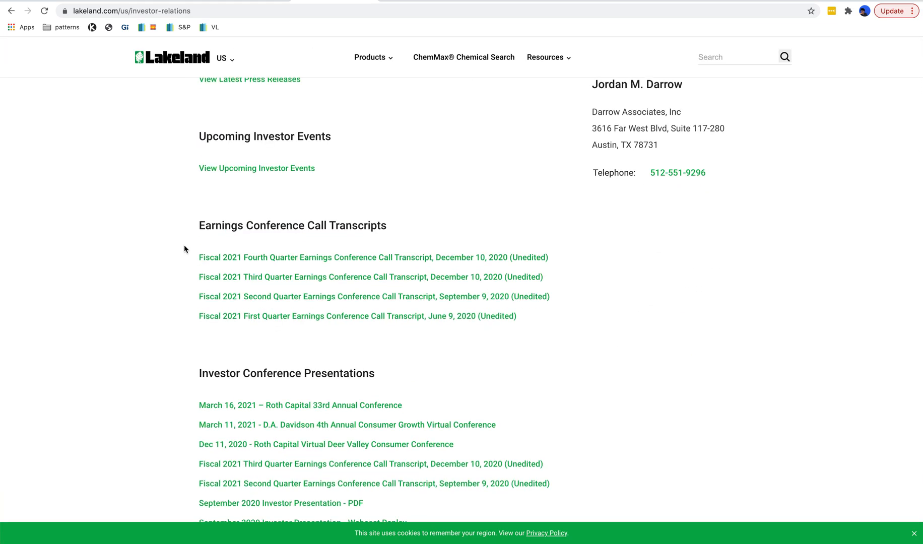
scroll(185, 248, down, 5)
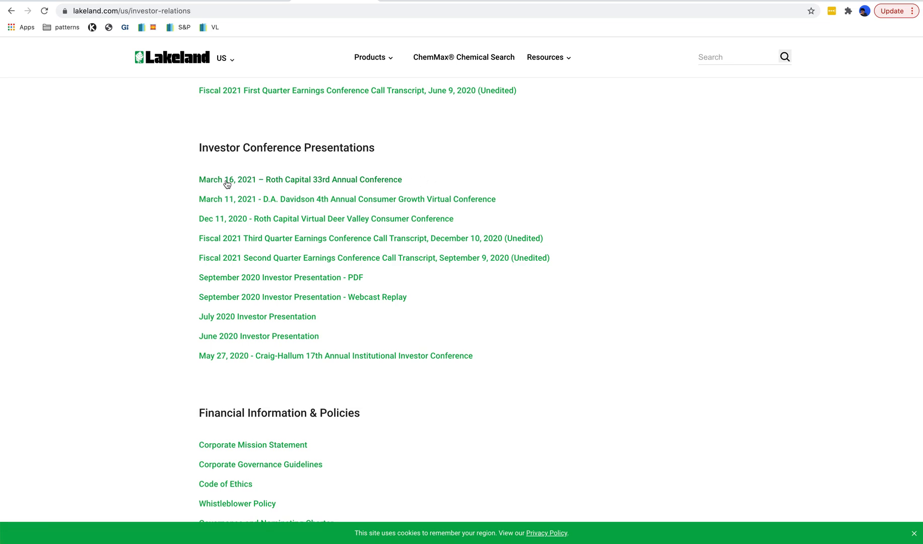
click(307, 279)
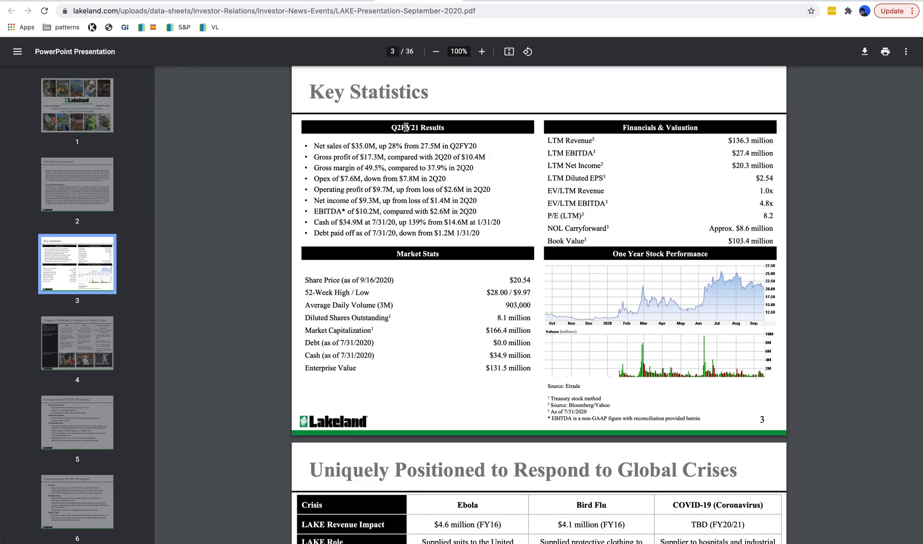
Examine the Q2FY21 results and market stats on the Key Statistics slide, highlighting the Opex figure.
scroll(387, 159, up, 1)
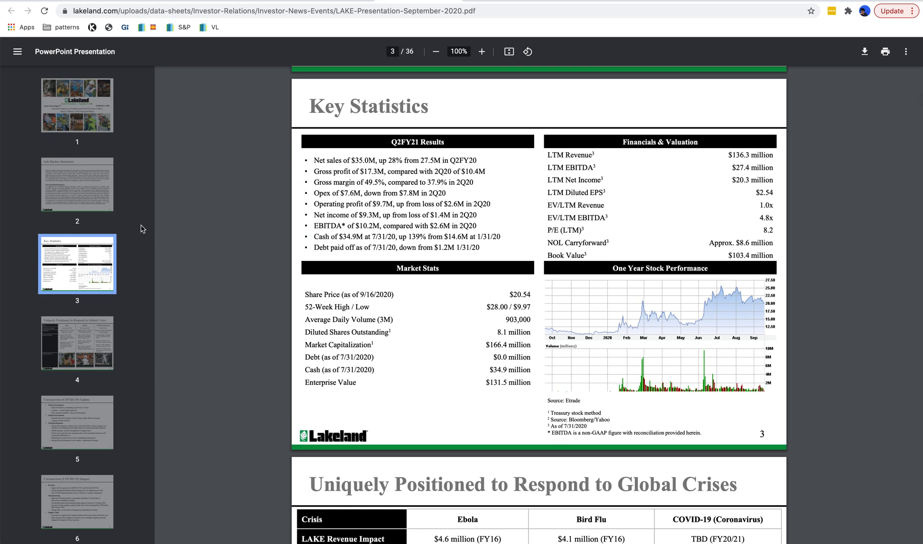
scroll(303, 206, down, 1)
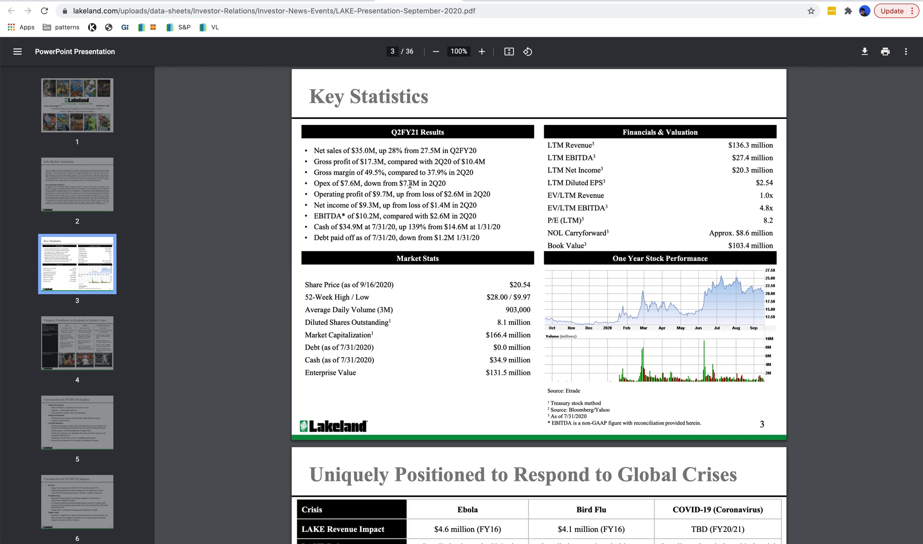
scroll(410, 184, down, 1)
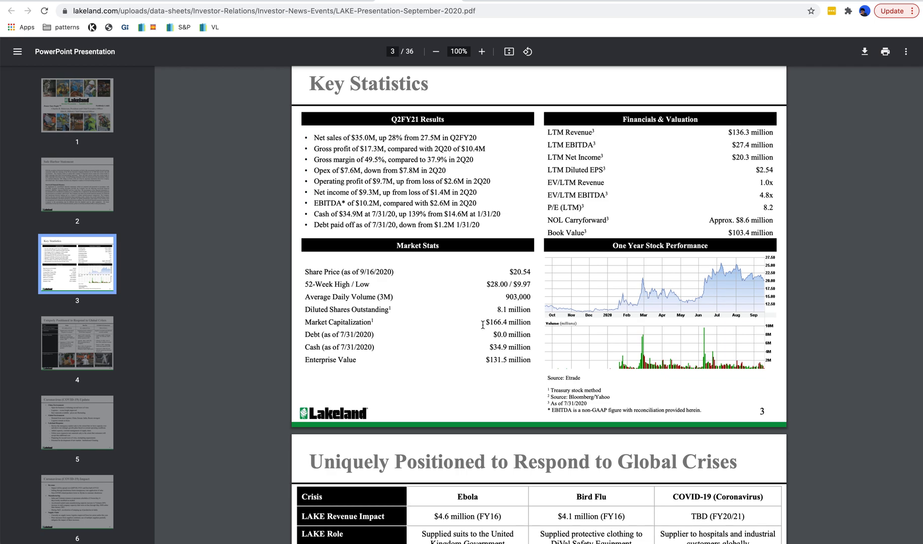
scroll(483, 325, down, 1)
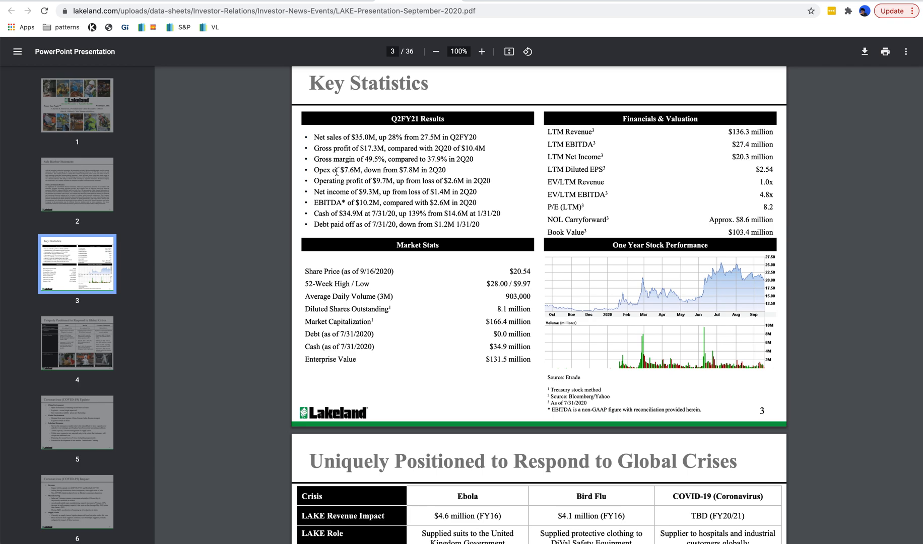
drag(338, 172, 370, 168)
click(373, 191)
Calculate the quarter's operating margin as 9.7/35 in the Alfred launcher and dismiss it.
key(alt+space)
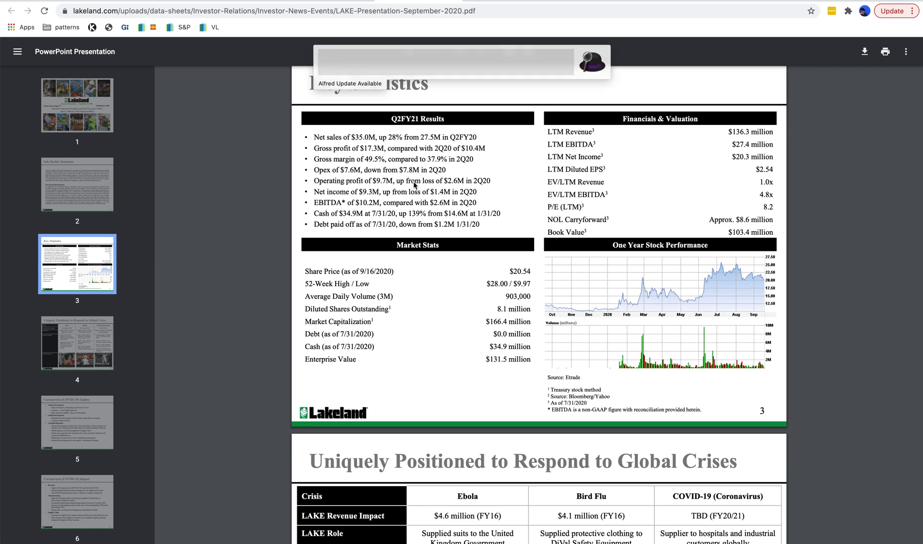
text(9.7/)
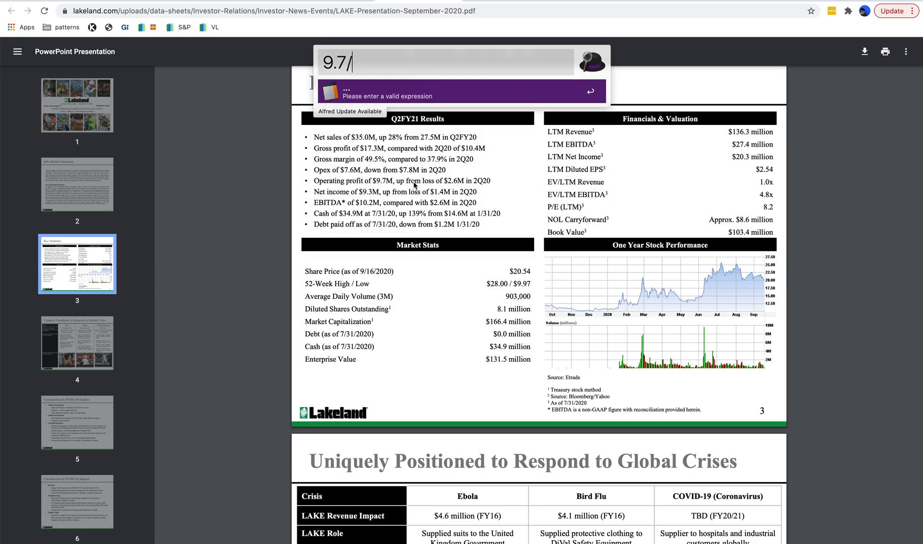
text(35)
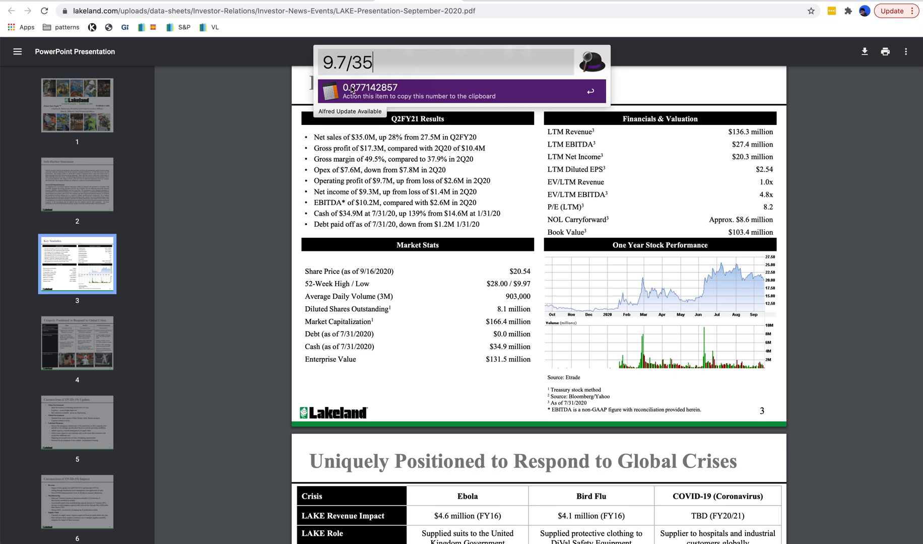
key(Escape)
Examine the operating profit, net income, EBITDA and debt lines under Q2FY21 Results on the Key Statistics slide, highlighting each in turn.
scroll(352, 174, down, 1)
scroll(364, 153, up, 2)
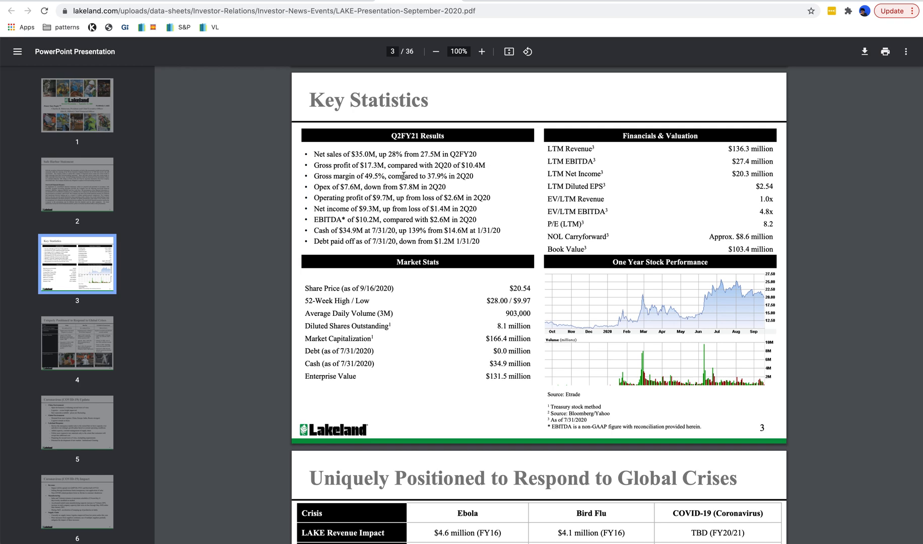
drag(329, 198, 393, 197)
click(394, 197)
drag(332, 209, 407, 209)
click(396, 214)
drag(327, 218, 347, 216)
click(347, 216)
drag(450, 221, 430, 222)
click(431, 222)
drag(357, 246, 460, 242)
click(459, 238)
Advance to the Uniquely Positioned to Respond to Global Crises slide and check the company's historical price chart in FAST Graphs.
scroll(459, 233, down, 3)
scroll(458, 233, down, 5)
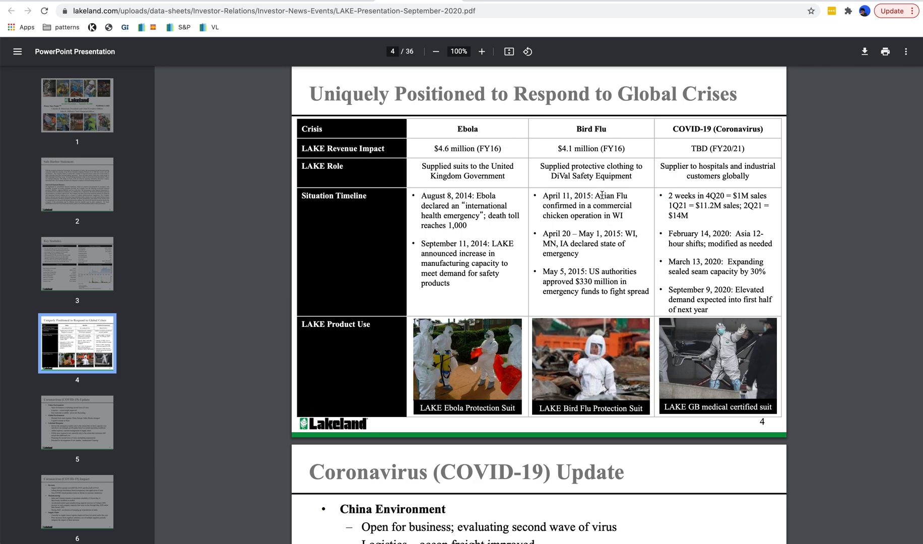
click(64, 1)
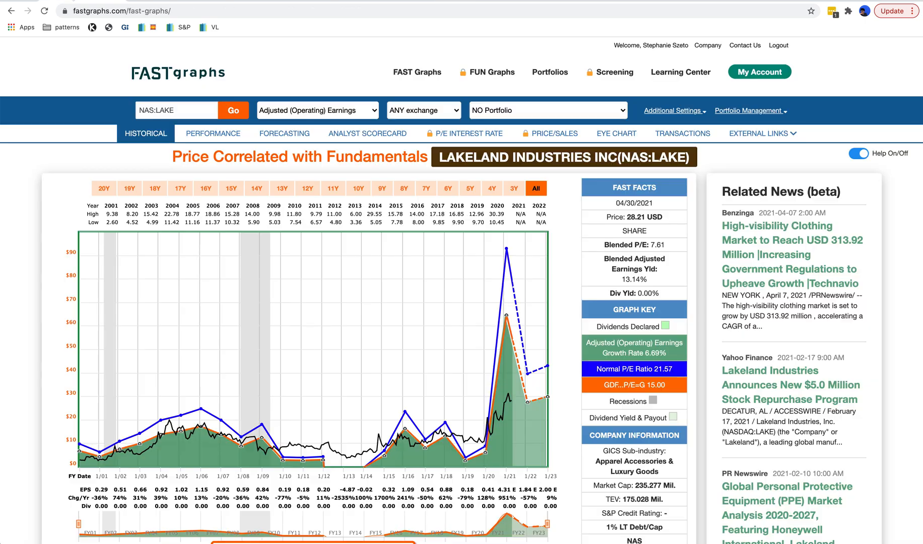
mouse_move(424, 442)
scroll(398, 495, down, 1)
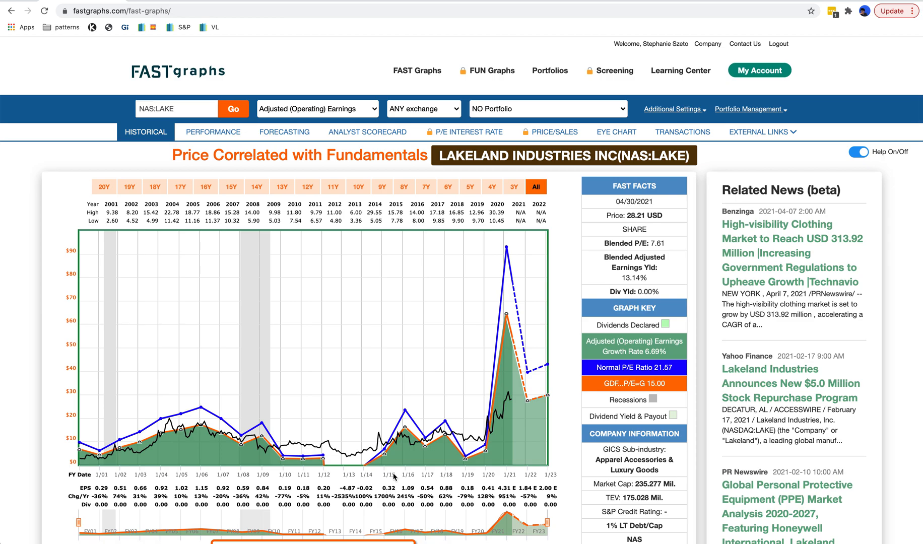
scroll(412, 492, down, 1)
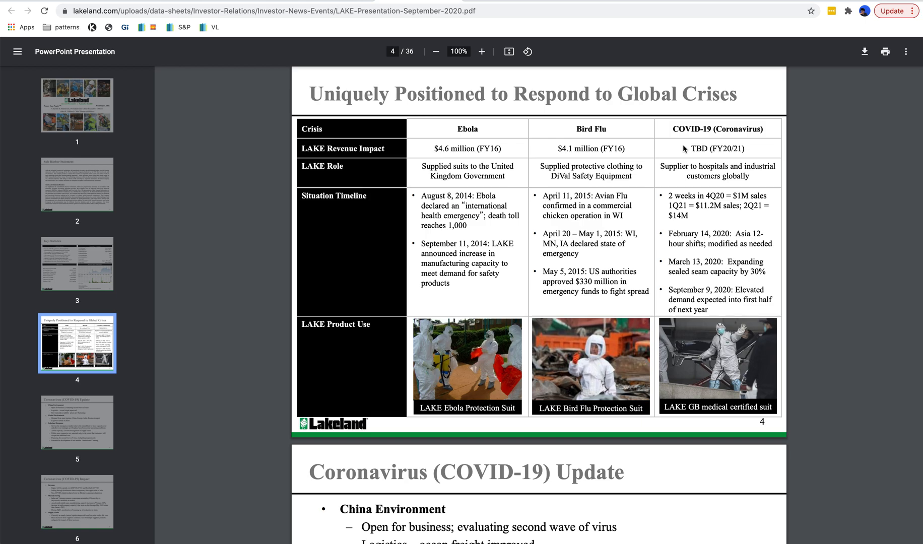
Return to the September 2020 presentation and compare the Key Statistics slide with the COVID-19 column on the global crises slide.
scroll(684, 147, up, 9)
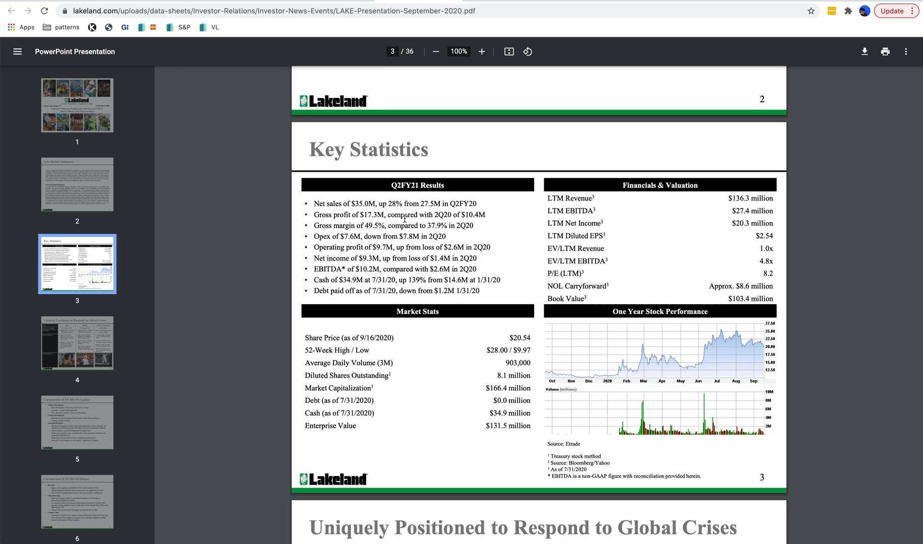
scroll(414, 237, down, 6)
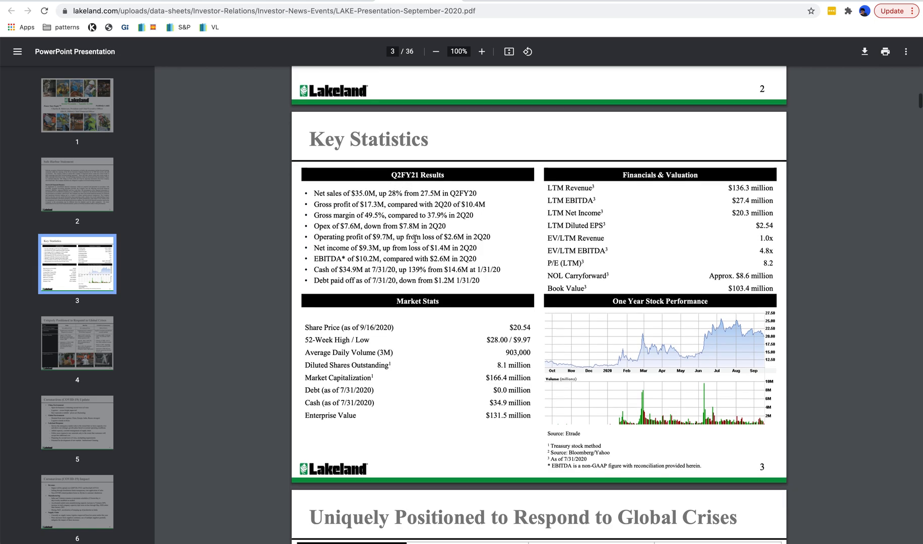
scroll(415, 239, down, 1)
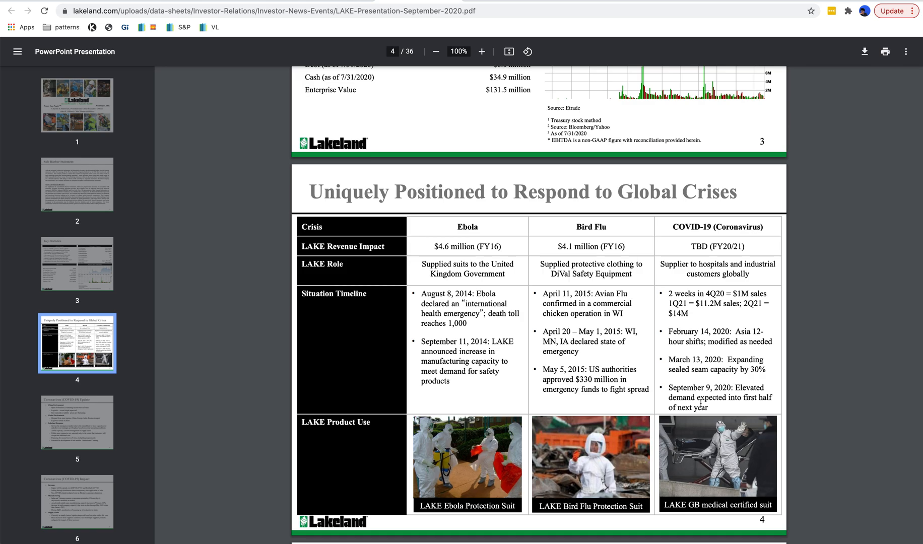
scroll(701, 403, down, 2)
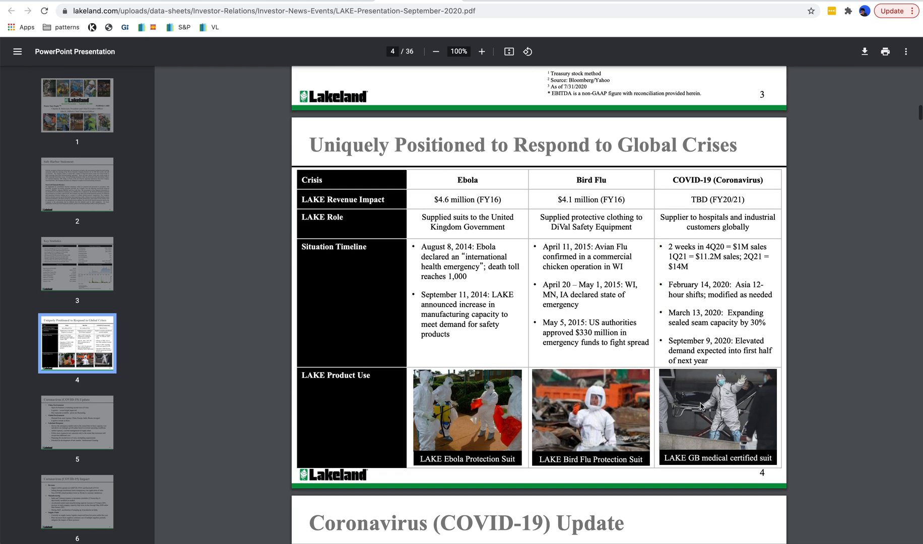
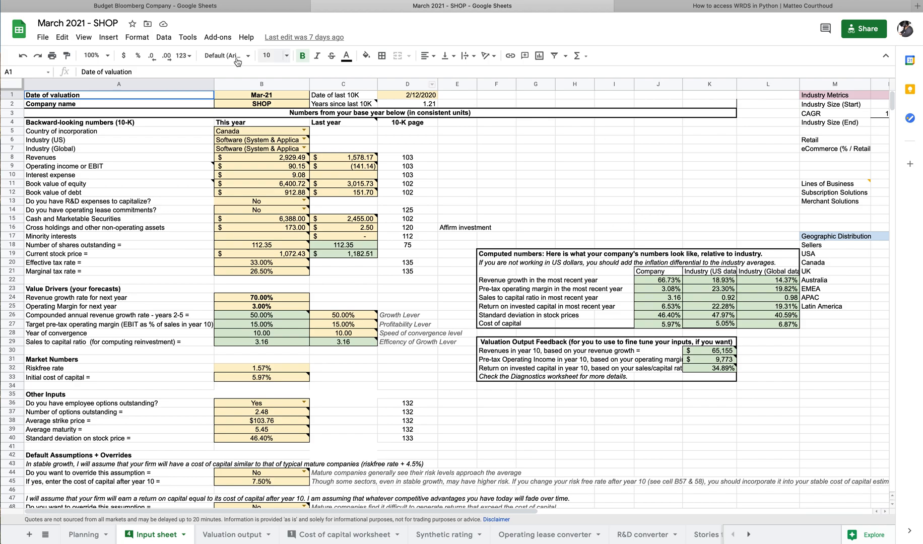
Switch to the tracktak discounted cash flow page for Lakeland Industries and examine its Financials Summary and Value Driving Inputs.
key(ctrl+Left)
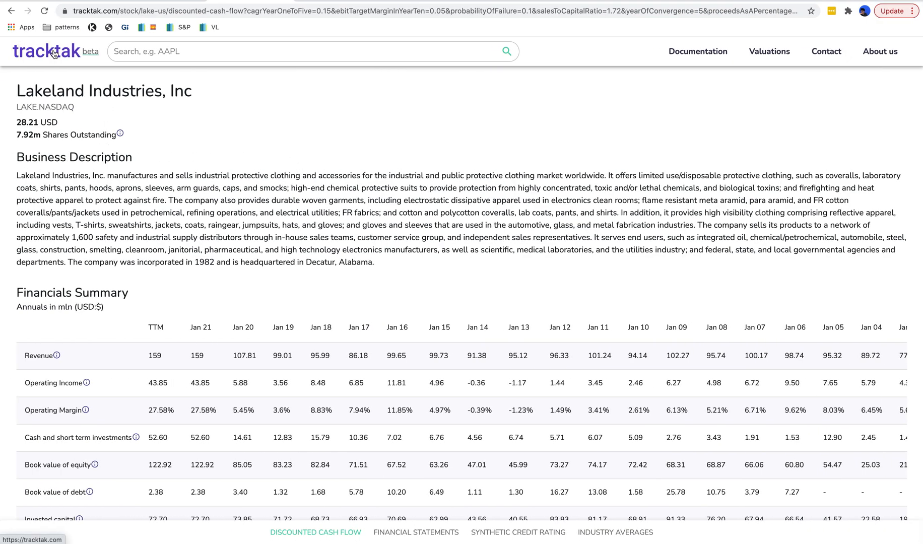
scroll(183, 115, down, 1)
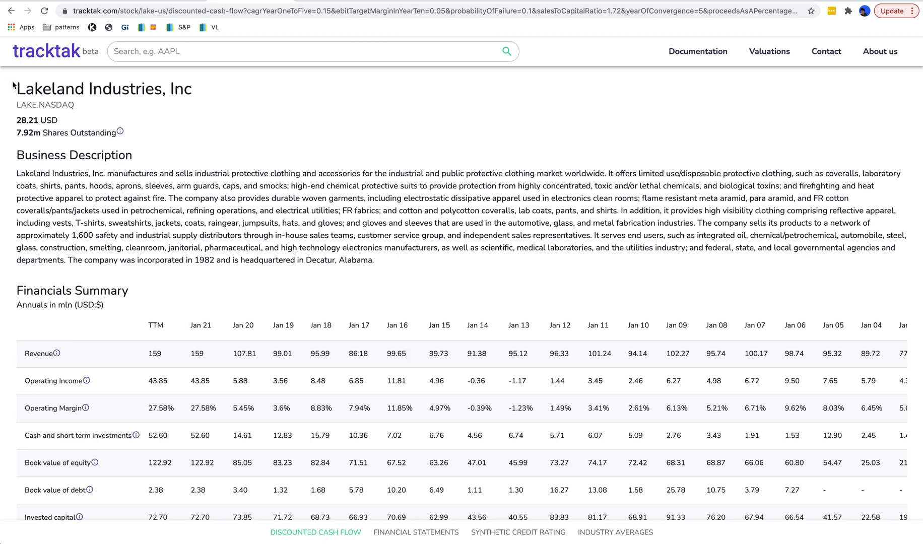
scroll(166, 242, down, 5)
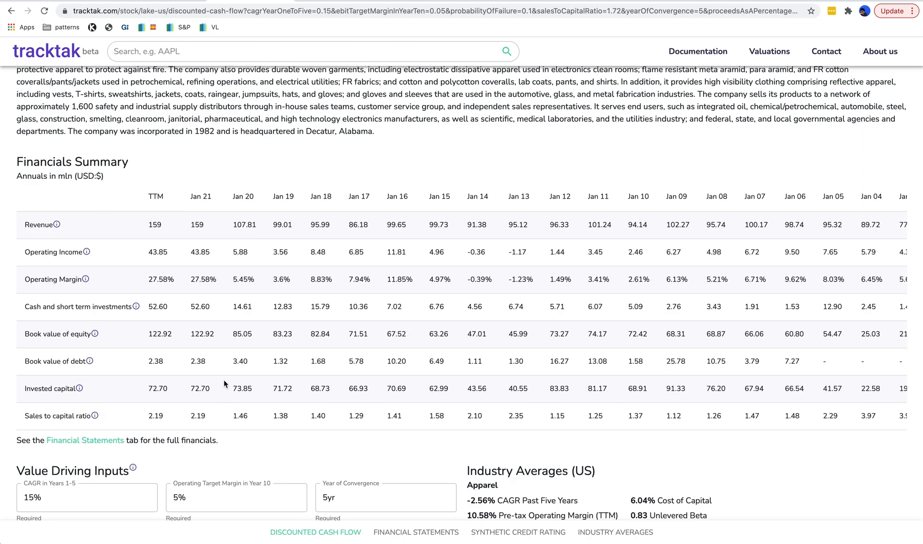
scroll(224, 382, down, 1)
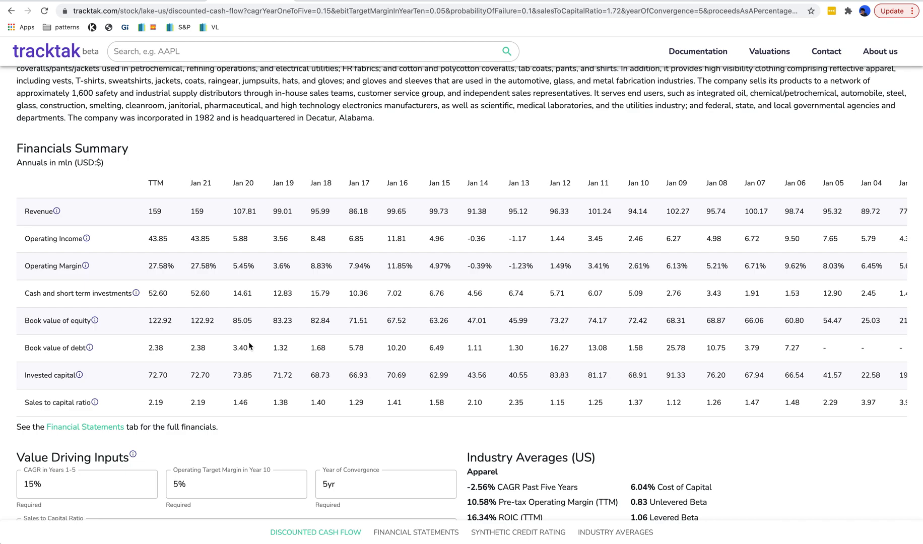
scroll(248, 342, up, 1)
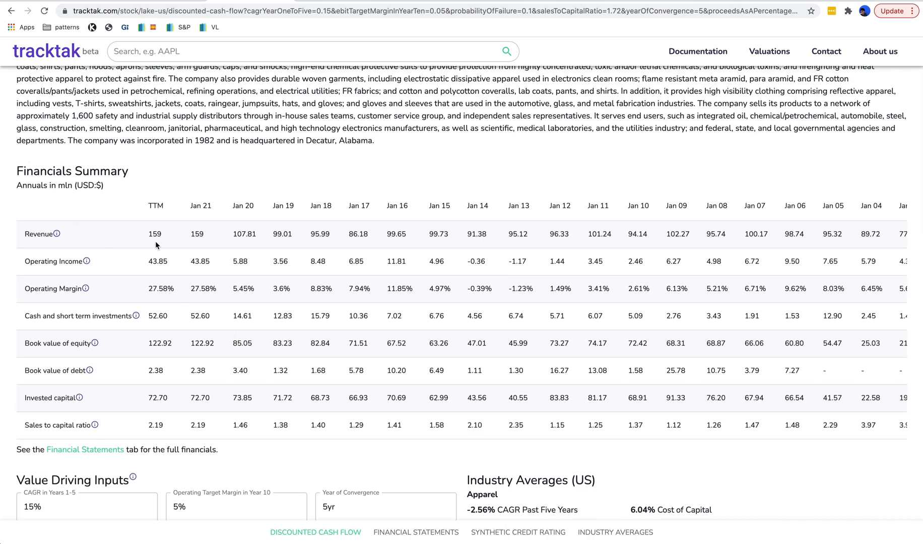
scroll(129, 286, right, 1)
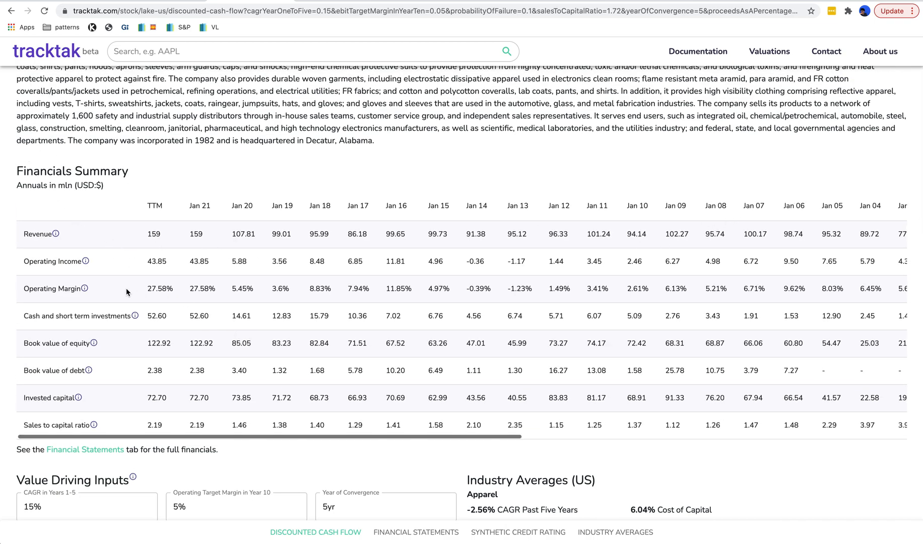
scroll(461, 290, down, 3)
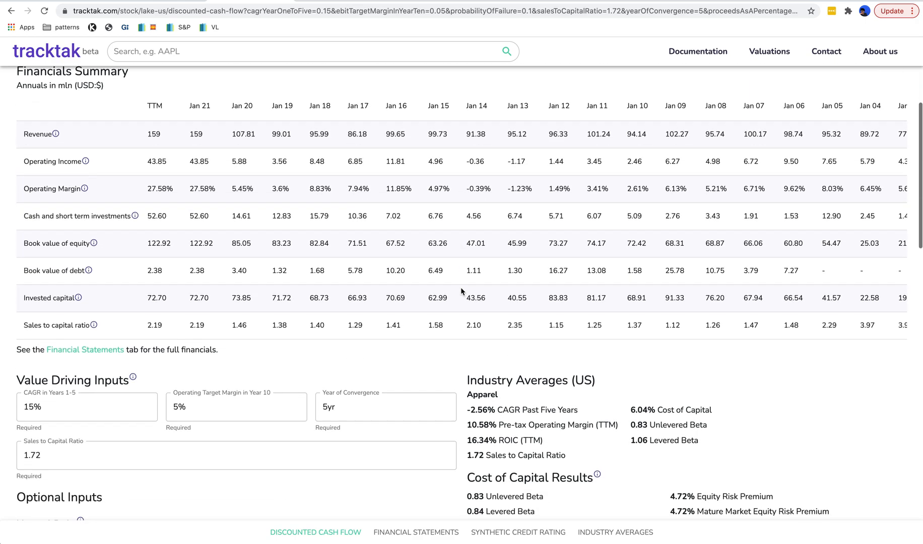
scroll(458, 286, down, 3)
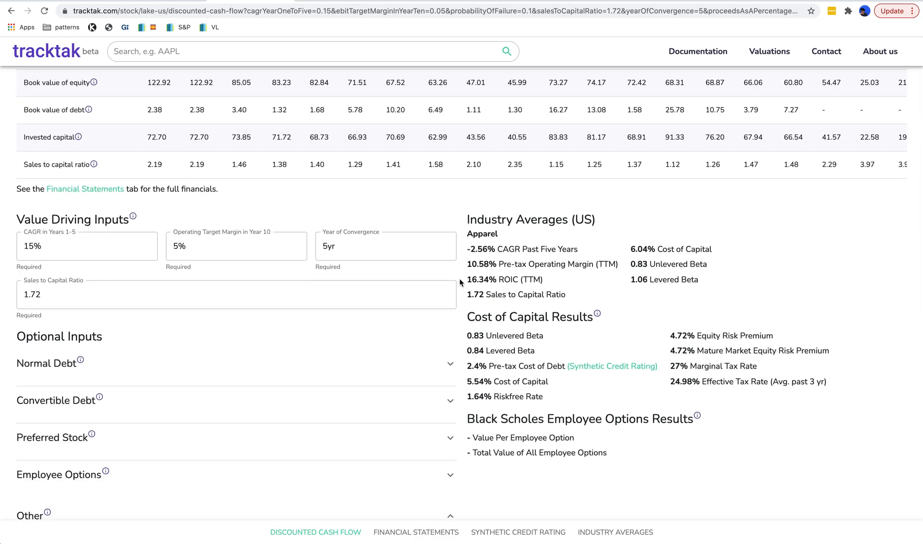
Review the revenue growth, target margin, convergence and sales-to-capital drivers in the March 2021 - SHOP spreadsheet, and open its Valuation output sheet.
key(ctrl+Right)
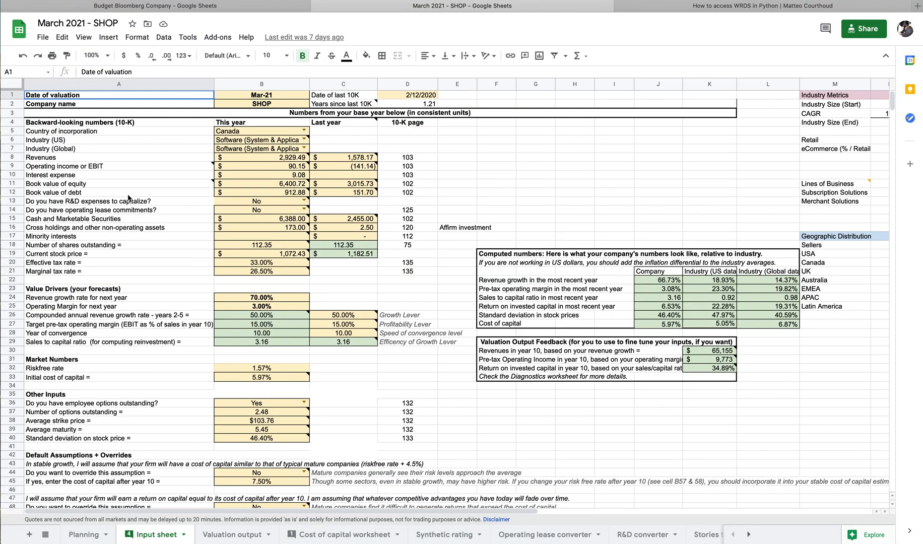
mouse_move(220, 202)
mouse_move(258, 161)
mouse_move(254, 322)
click(174, 316)
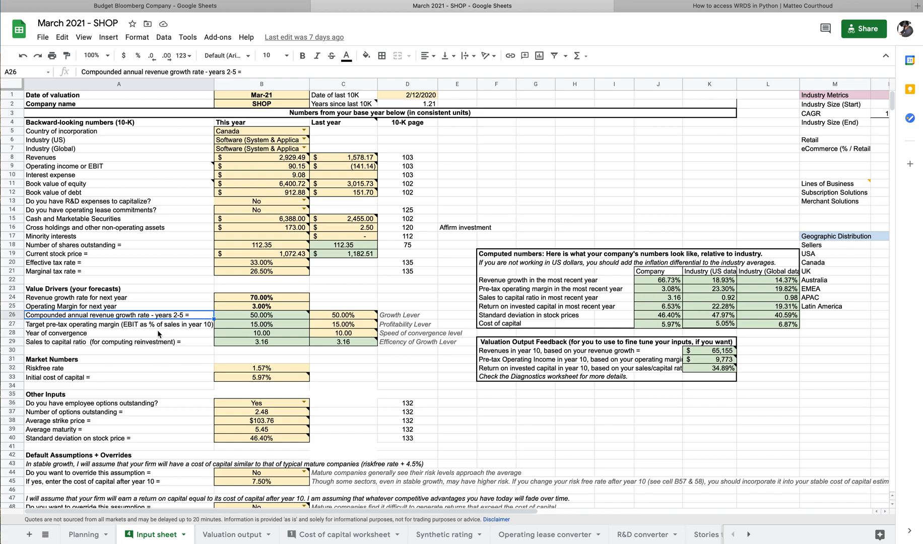
click(169, 326)
click(171, 335)
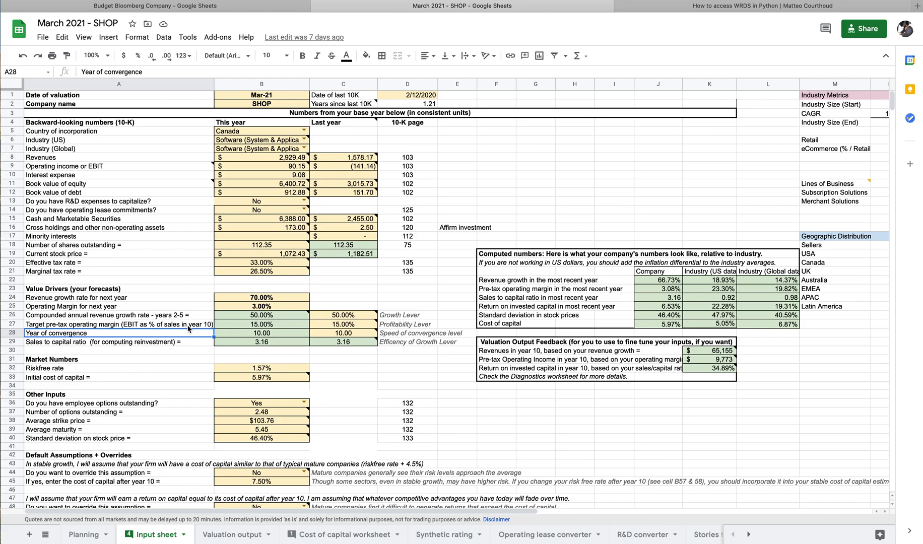
click(170, 343)
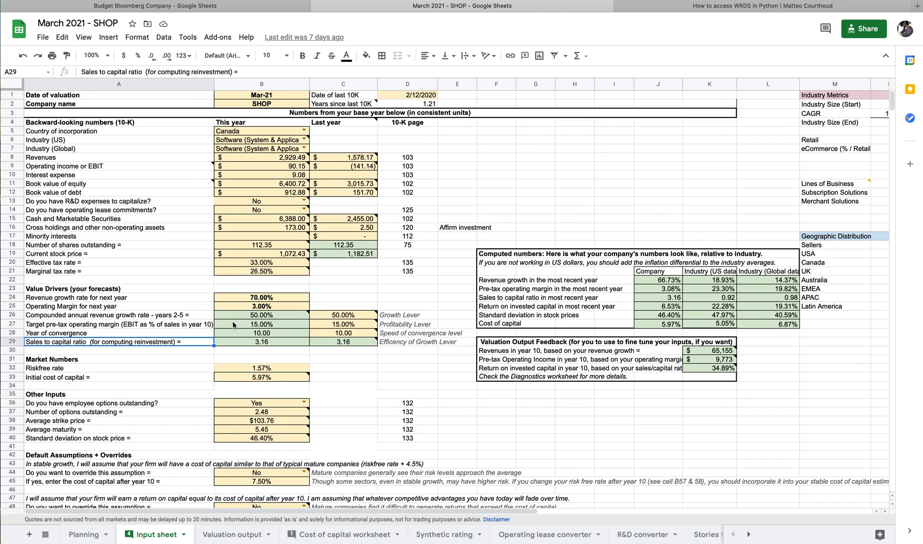
mouse_move(234, 316)
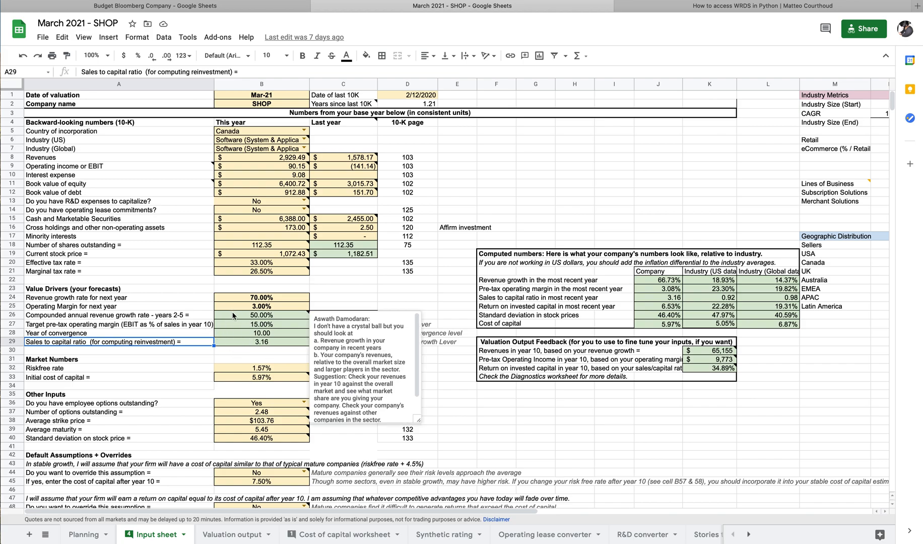
click(221, 534)
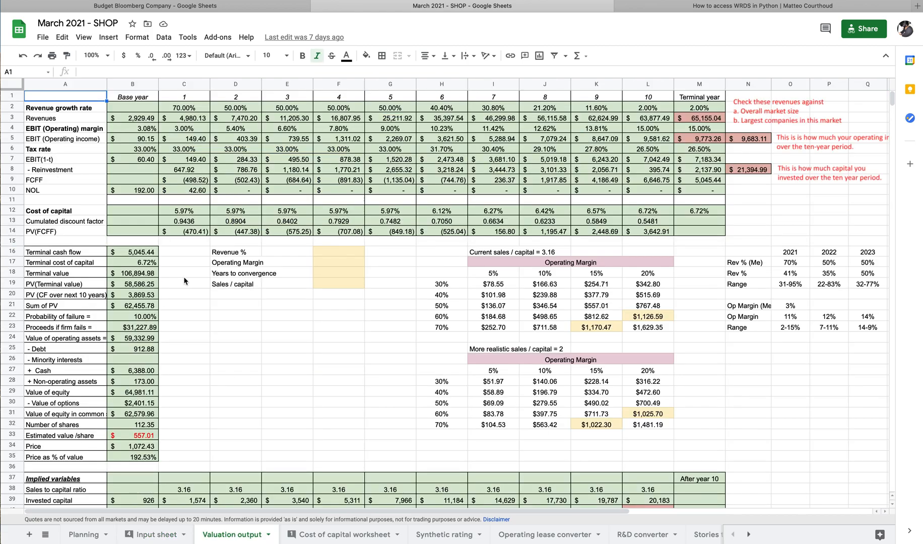
Return to the tracktak Lakeland page and compare the Value Driving Inputs with the historical figures in the Financials Summary.
key(ctrl+Left)
click(64, 248)
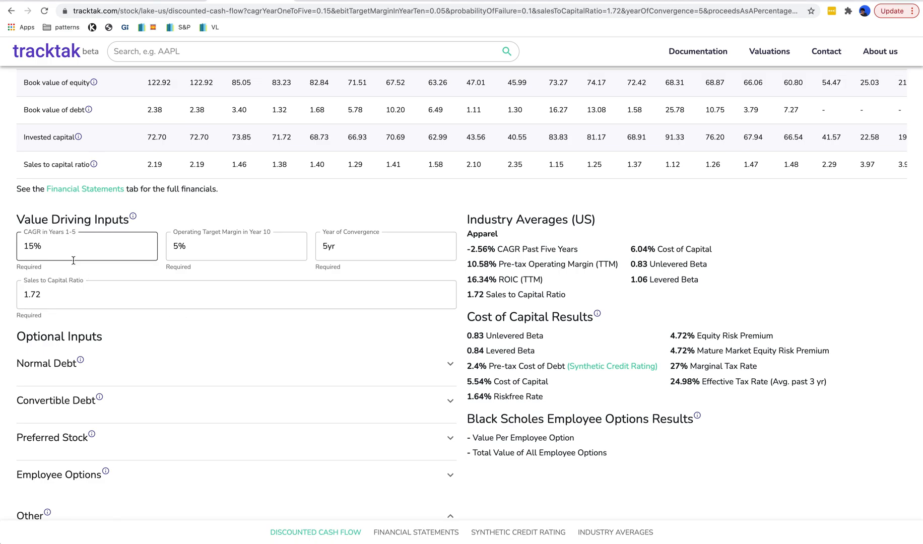
scroll(63, 250, down, 2)
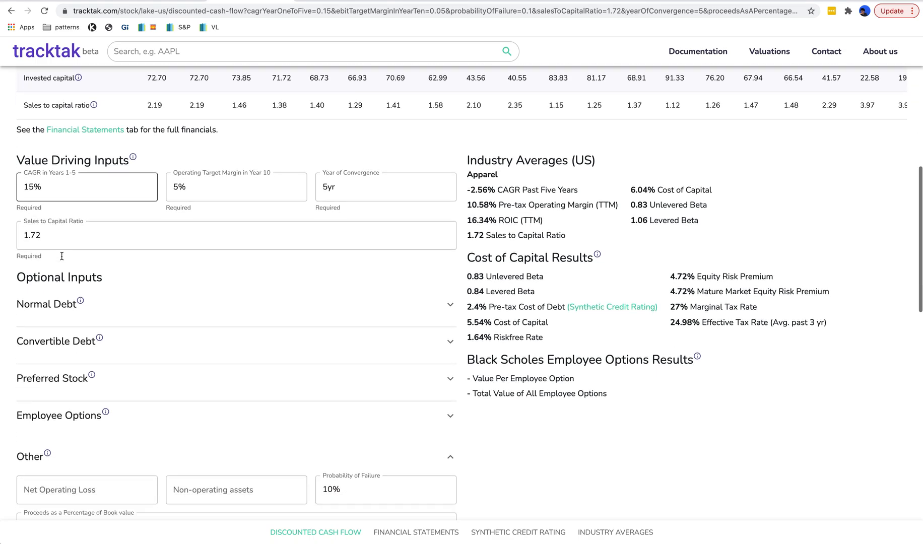
click(62, 259)
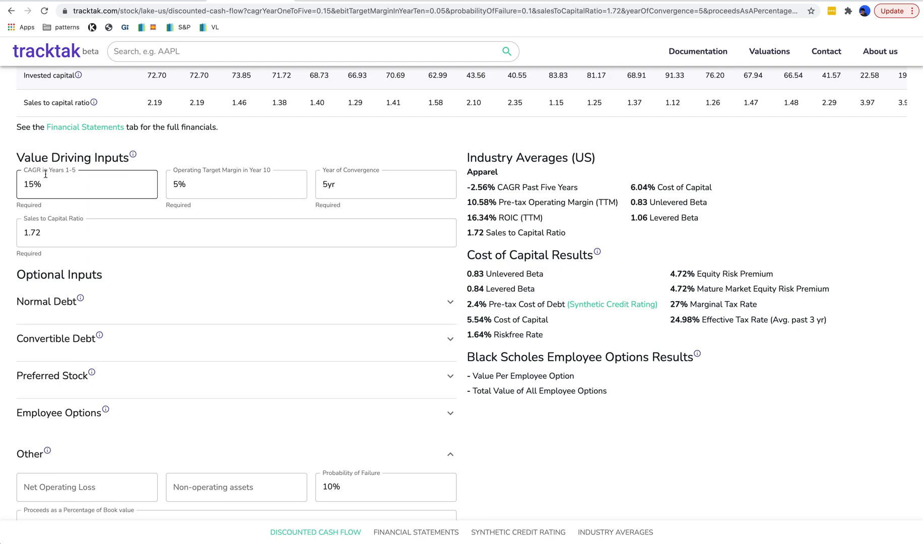
scroll(46, 174, up, 6)
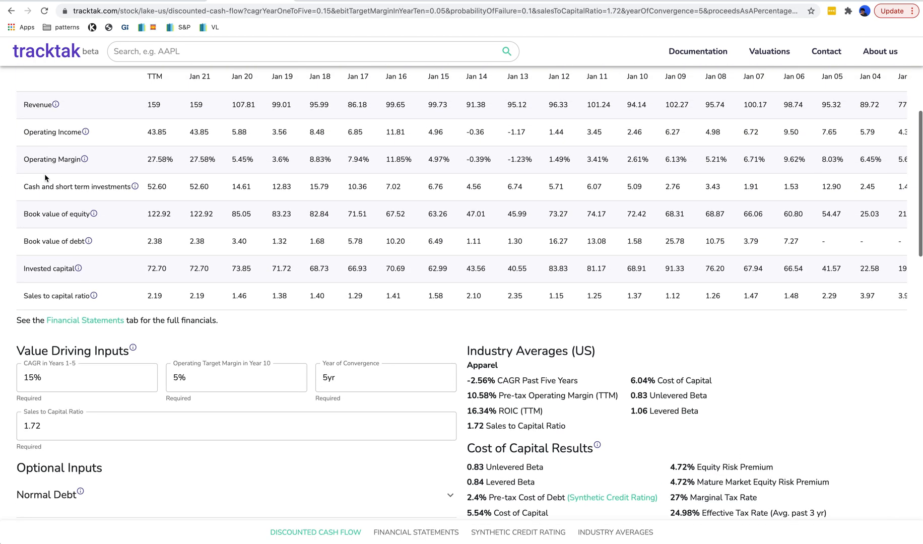
scroll(45, 176, down, 1)
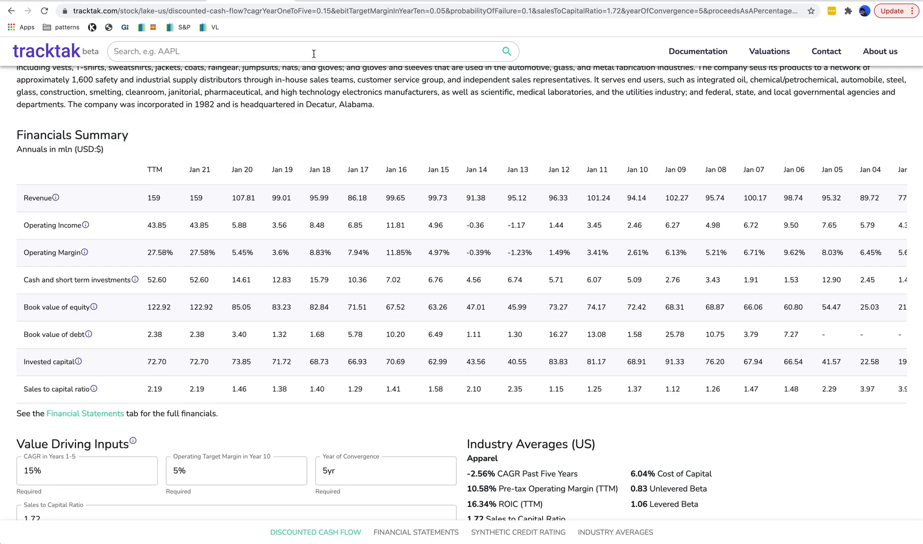
Revisit the September 2020 PDF and switch to the Lakeland presentation in Keynote, showing its Key Statistics slide with Q3FY21 Results.
key(ctrl+Tab)
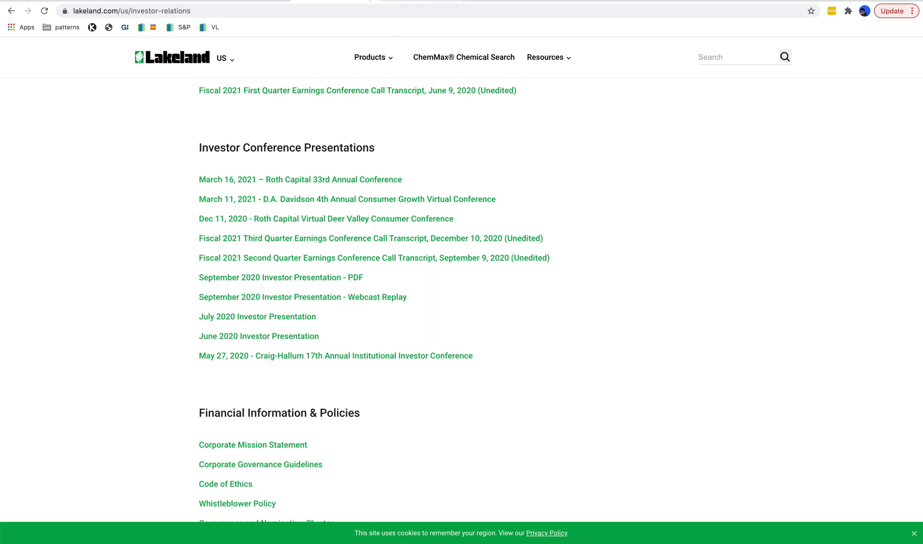
key(ctrl+Tab)
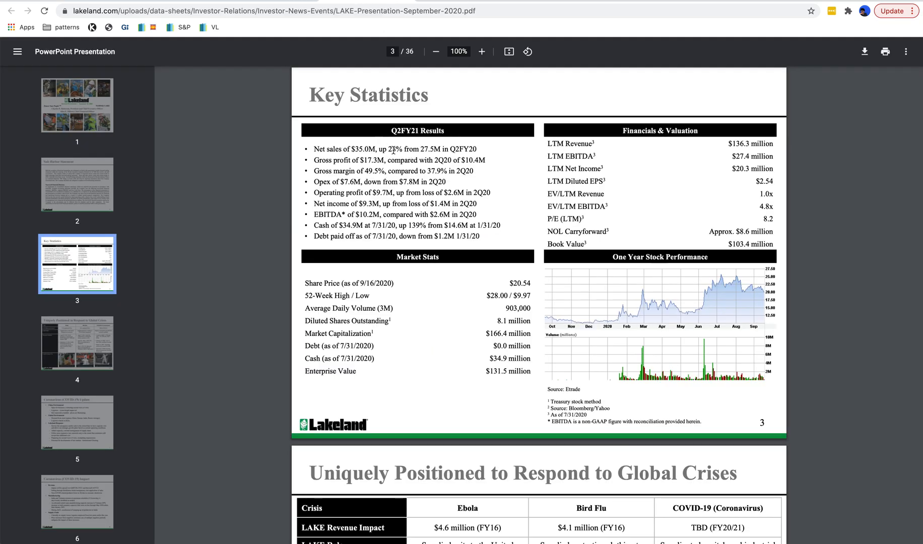
key(super+Tab)
key(super+Tab)
key(super+Tab)
key(super+Tab)
key(super+Tab)
scroll(49, 158, up, 2)
scroll(48, 159, down, 1)
click(41, 108)
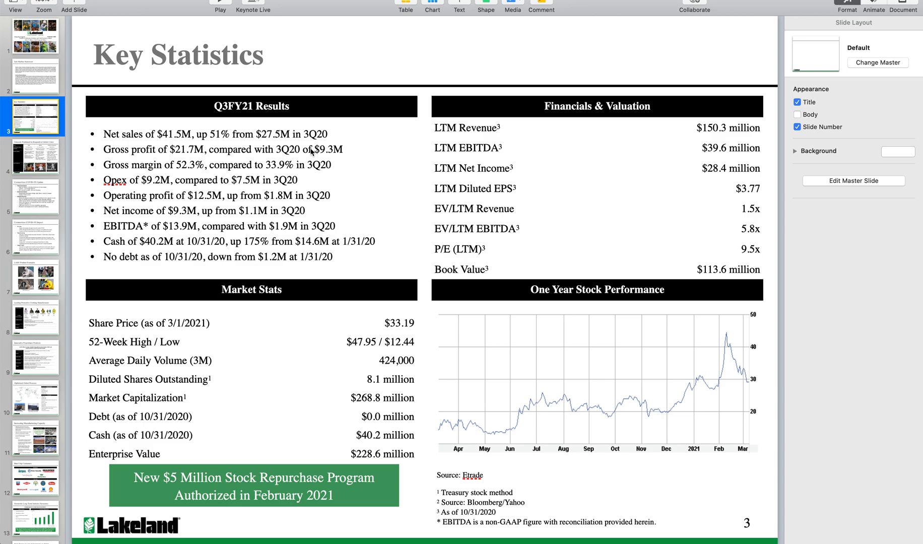
Return to the tracktak Lakeland page and review the CAGR in Years 1-5 and Operating Target Margin in Year 10 inputs.
key(super+Tab)
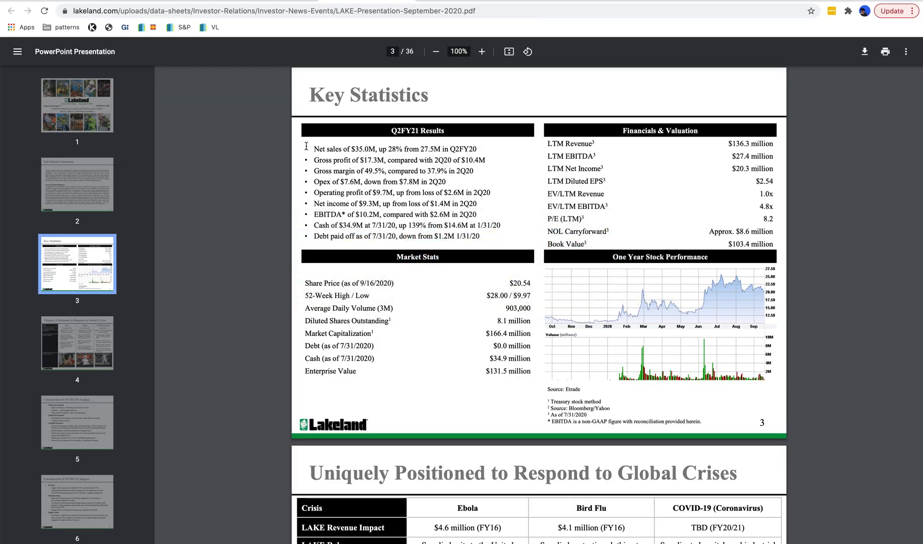
click(277, 1)
scroll(130, 371, down, 5)
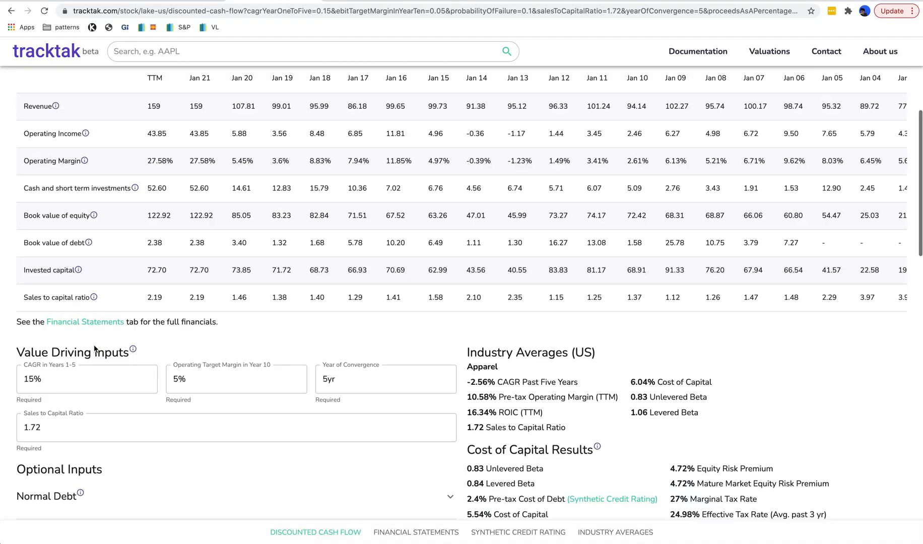
click(81, 334)
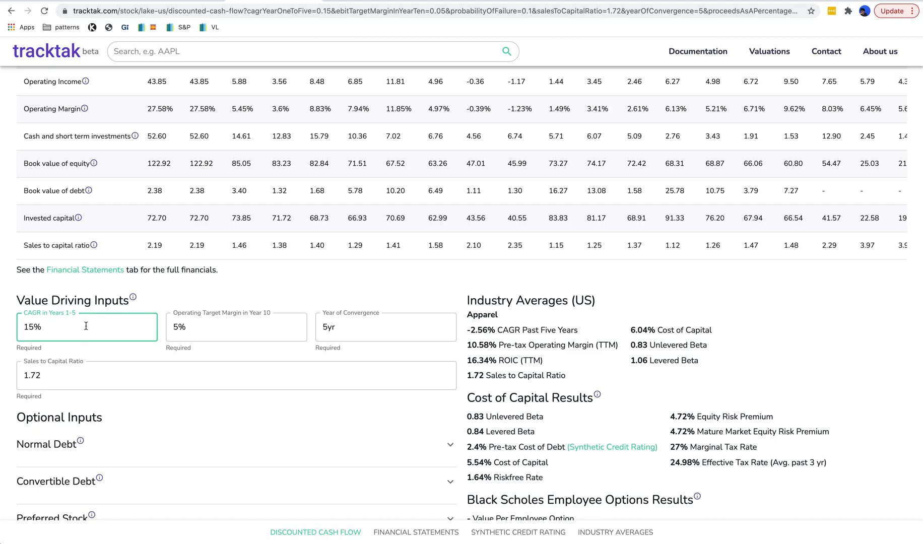
drag(48, 330, 29, 328)
click(71, 330)
click(257, 327)
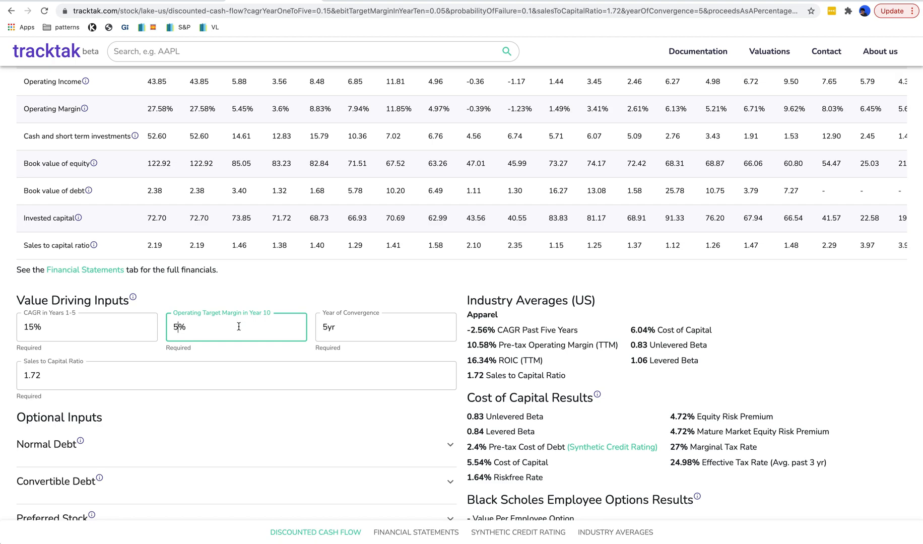
Compare the target margin input with the historical Operating Margin row, from the TTM figure back through the 2000s.
scroll(239, 327, up, 2)
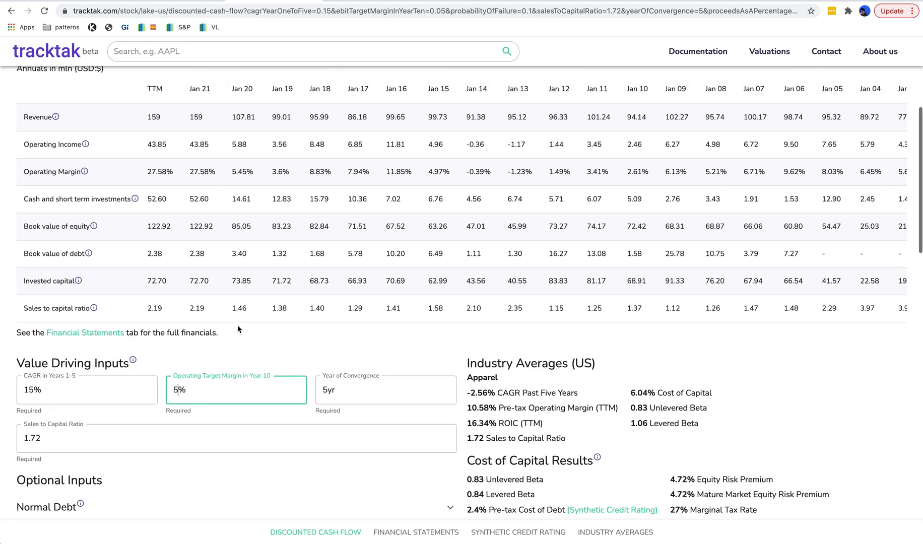
drag(154, 172, 223, 177)
click(221, 182)
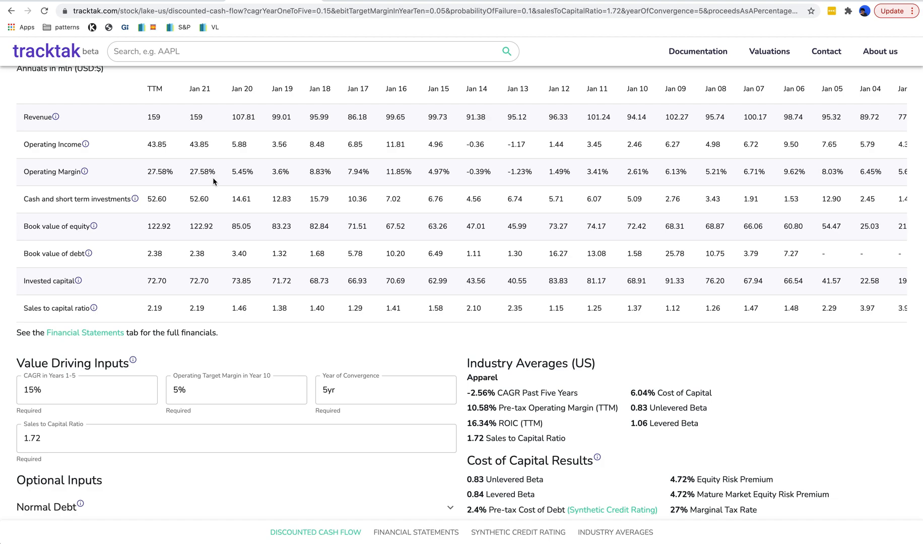
drag(236, 172, 690, 172)
click(695, 174)
Set the Year of Convergence to 7 years in the Value Driving Inputs.
scroll(248, 359, down, 3)
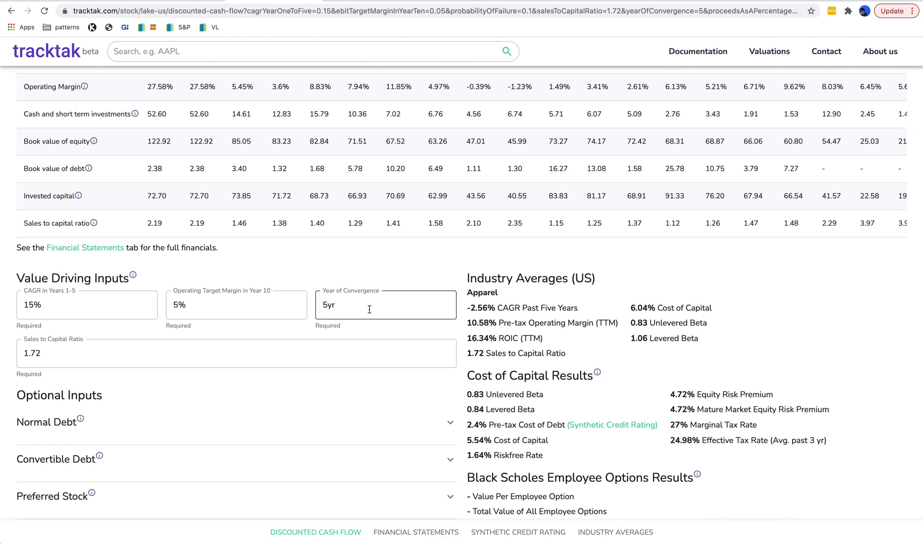
double_click(339, 307)
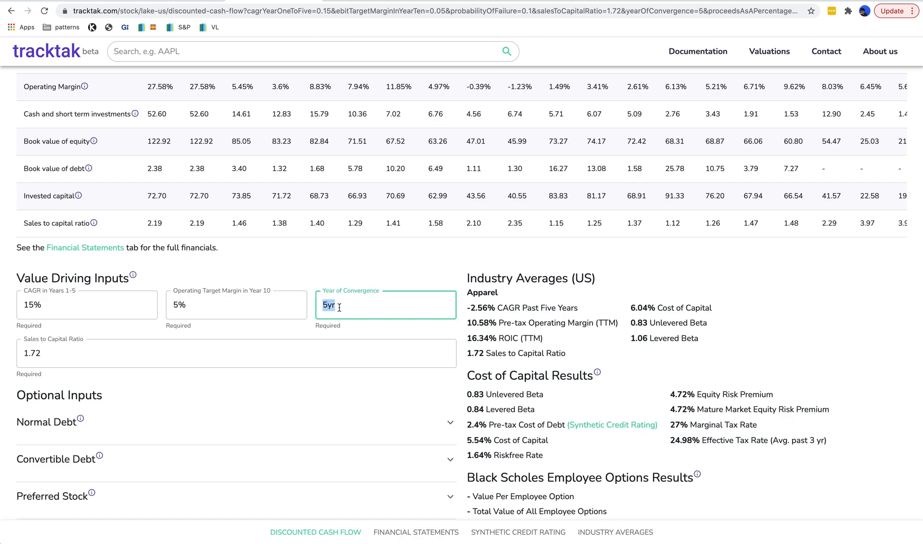
text(7)
click(364, 281)
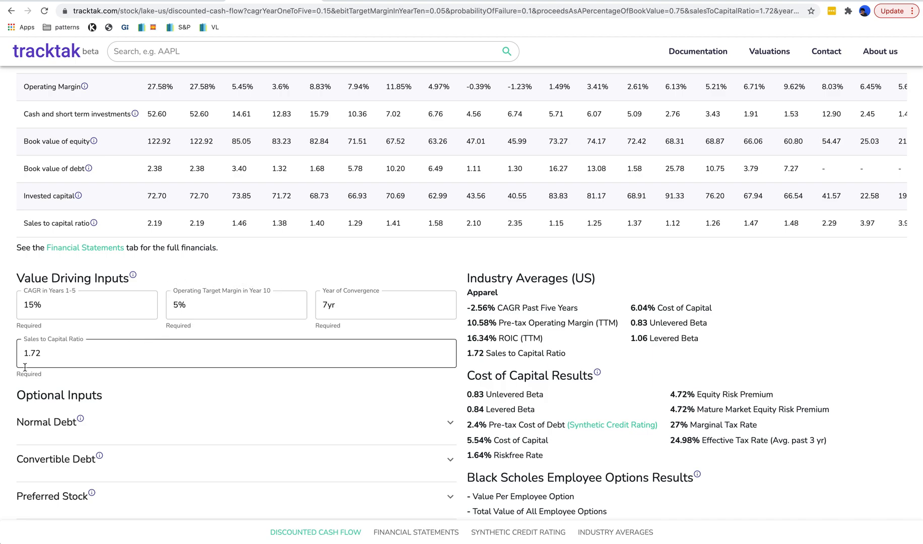
Set the Probability of Failure to 20% among the Other optional inputs.
scroll(192, 365, down, 3)
scroll(194, 370, down, 2)
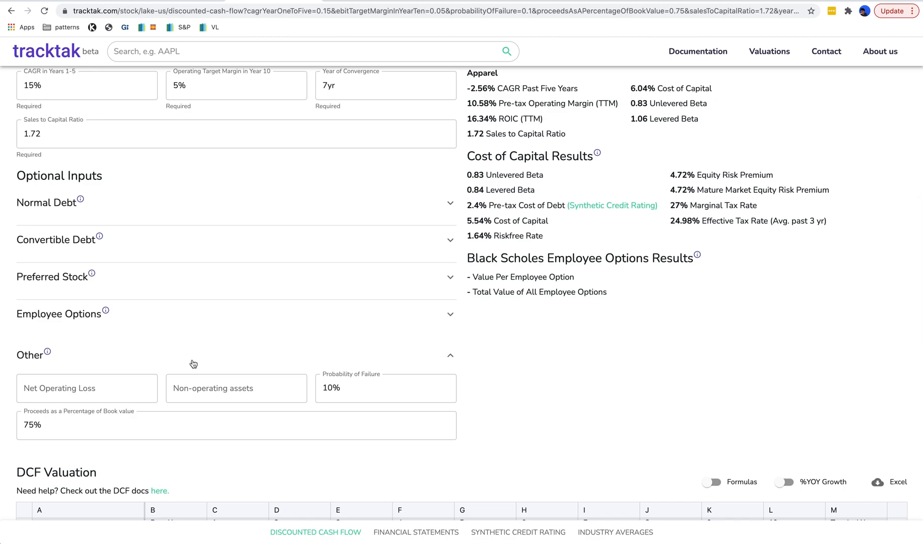
scroll(232, 307, down, 1)
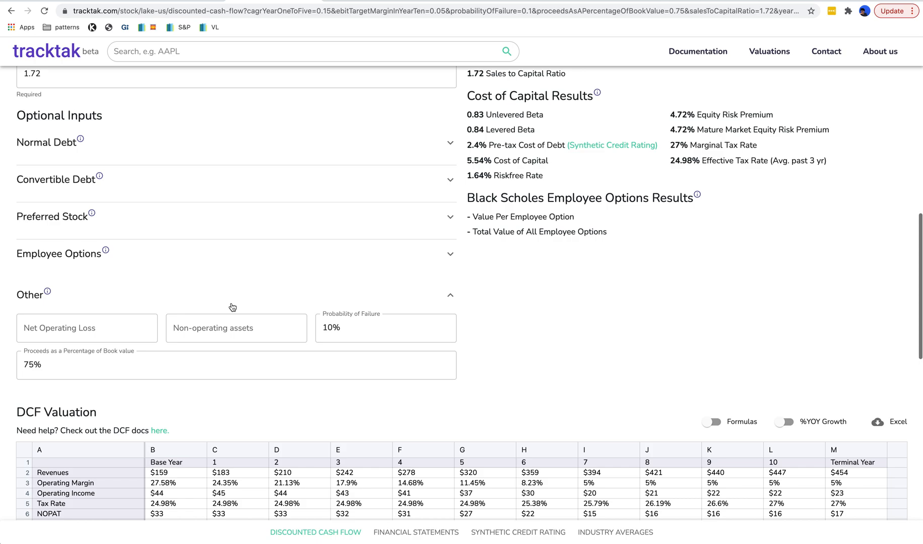
scroll(321, 323, down, 2)
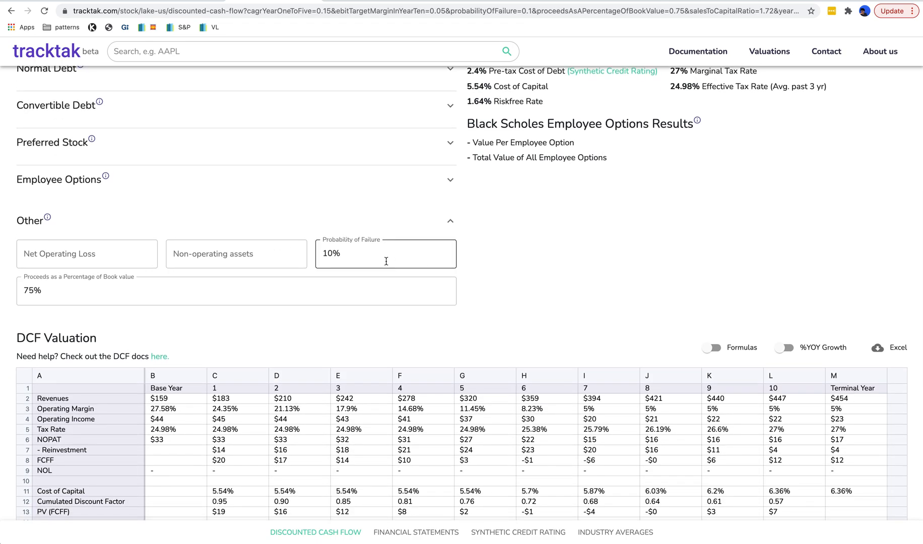
click(351, 255)
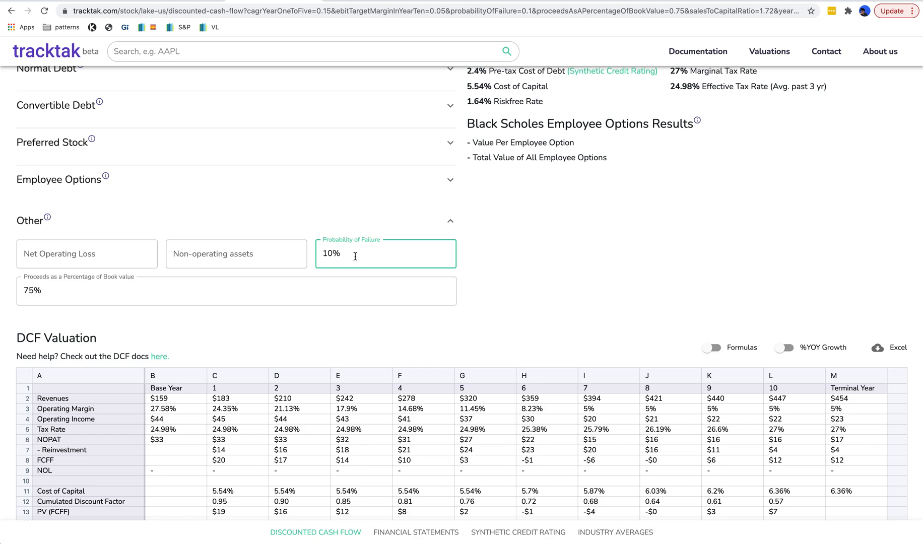
key(BackSpace)
key(BackSpace)
text(20)
scroll(361, 262, down, 3)
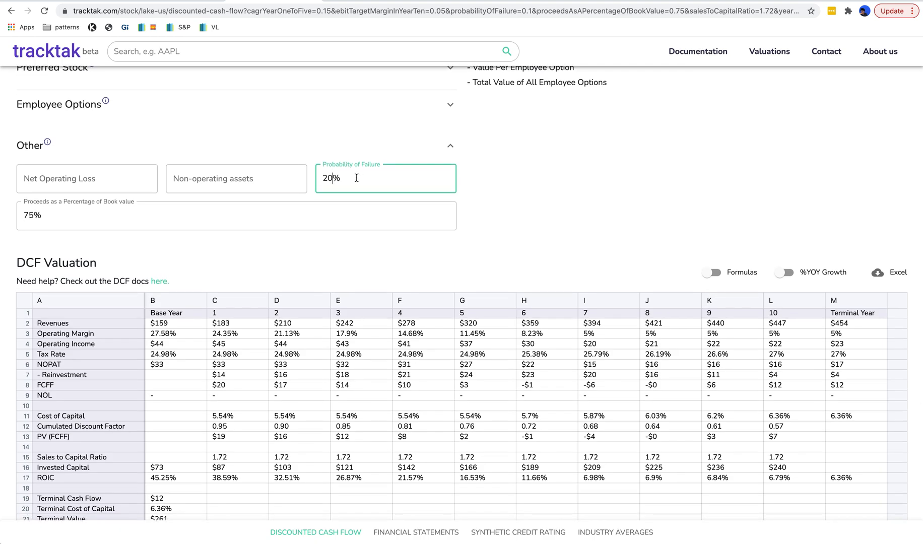
click(110, 215)
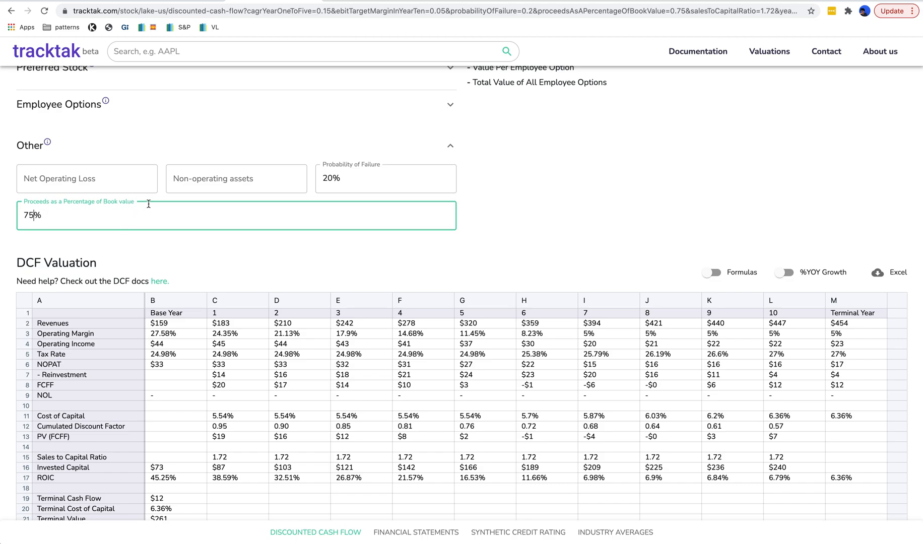
Examine the DCF Valuation table's ten-year projections and value per share, glancing at the SHOP spreadsheet's Valuation output for comparison.
scroll(139, 209, down, 1)
scroll(140, 209, down, 1)
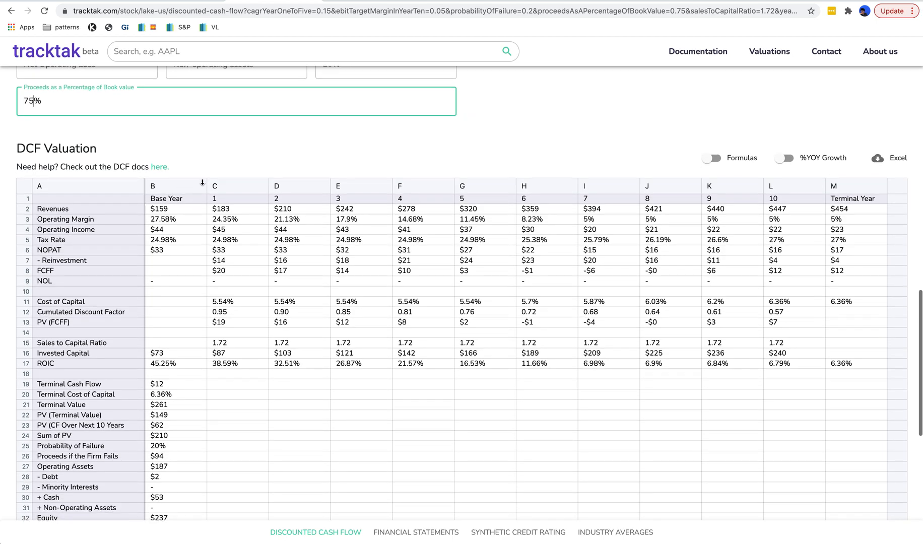
scroll(438, 232, down, 1)
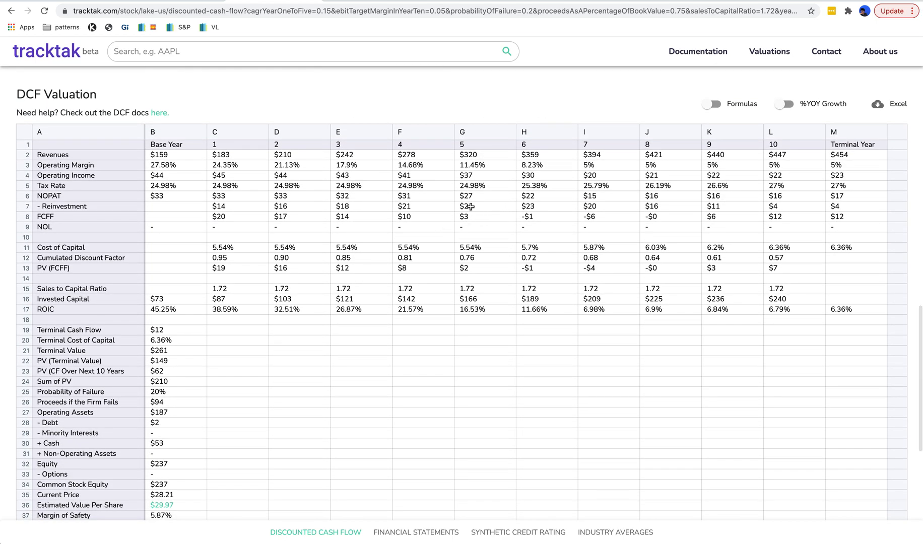
key(ctrl+Right)
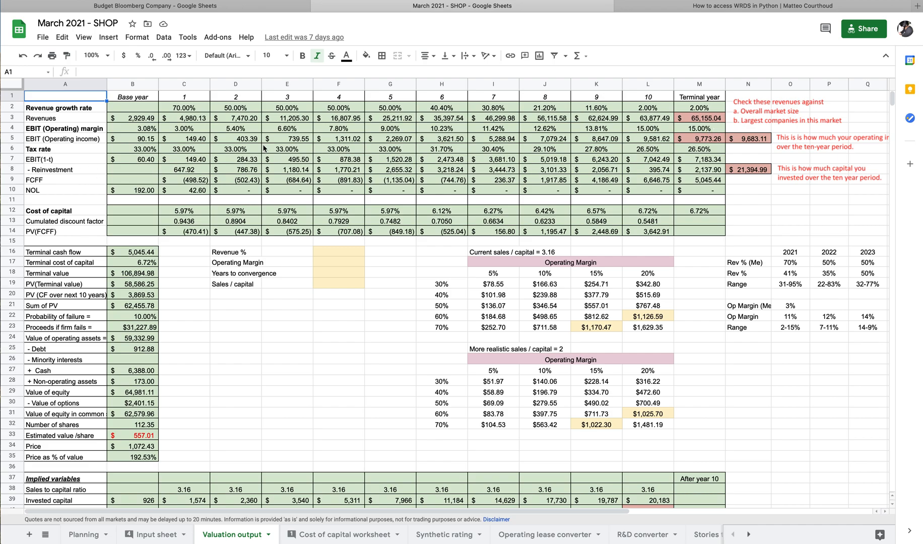
key(ctrl+Left)
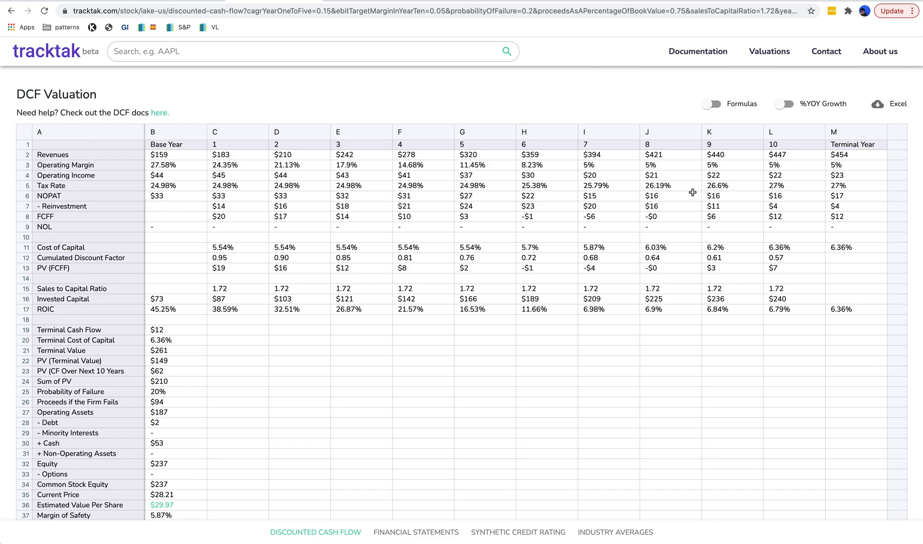
scroll(693, 189, down, 3)
scroll(693, 189, down, 1)
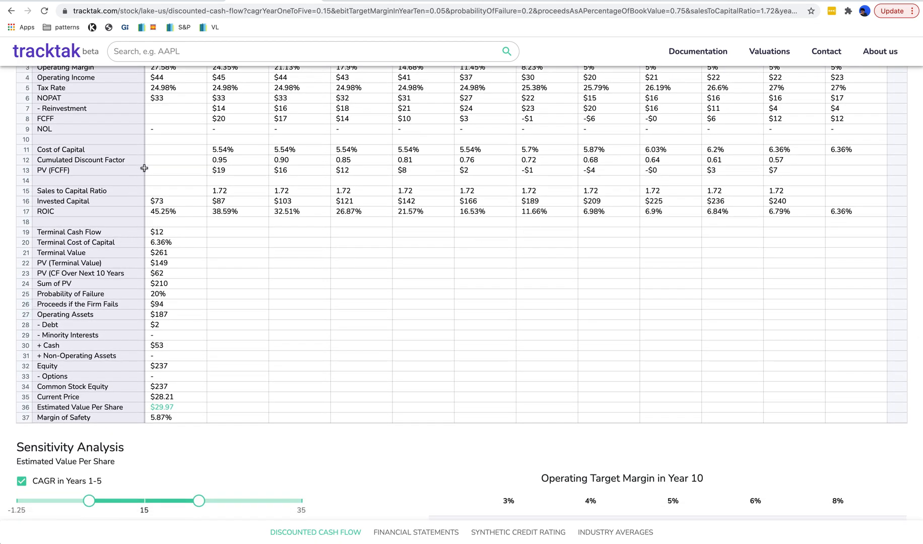
scroll(482, 136, up, 1)
scroll(483, 136, up, 1)
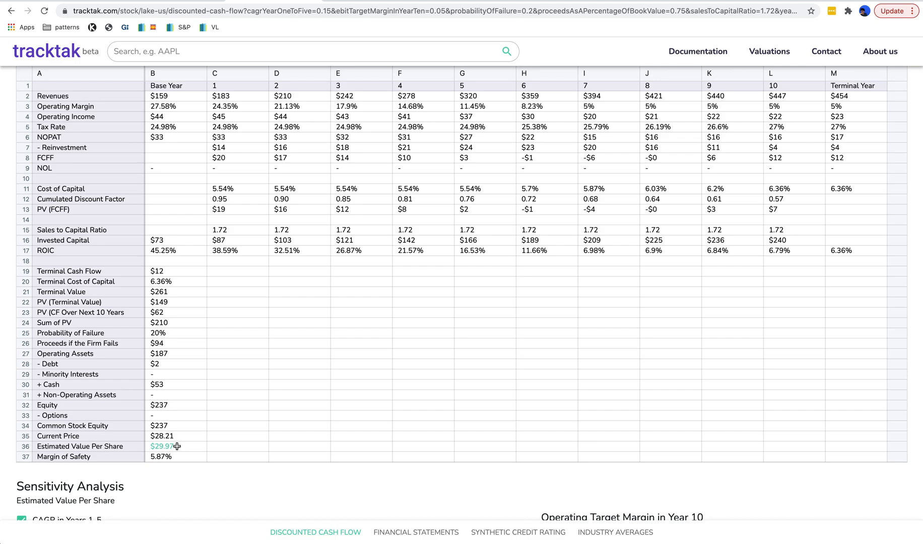
Compare the table's Common Stock Equity and Current Price with the Market Stats on the Lakeland Key Statistics slide in Keynote.
click(175, 426)
scroll(175, 426, up, 1)
scroll(175, 427, down, 1)
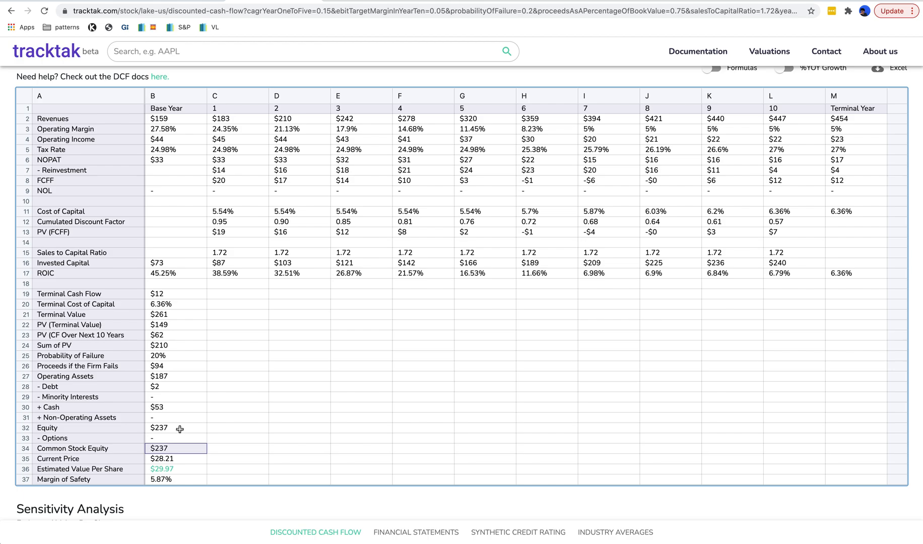
key(super+Tab)
key(super+Tab)
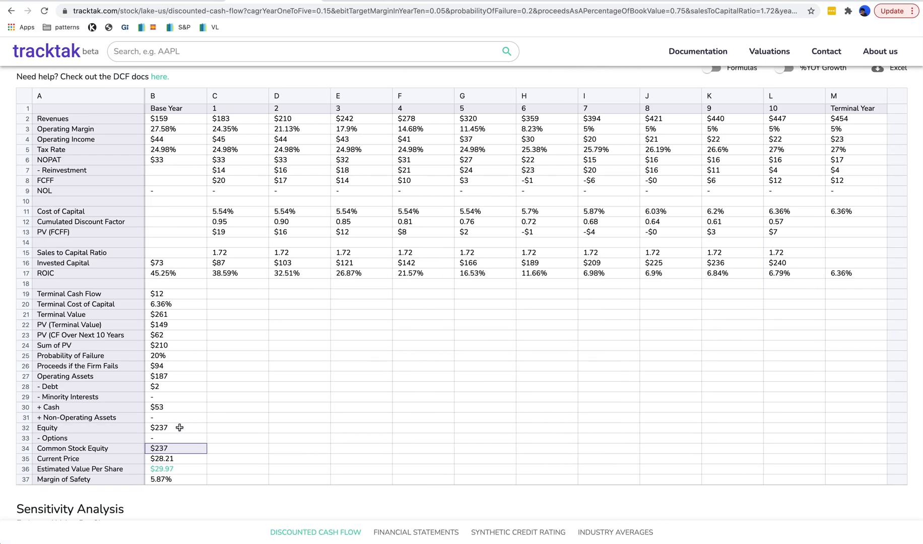
key(super+Tab)
key(Tab)
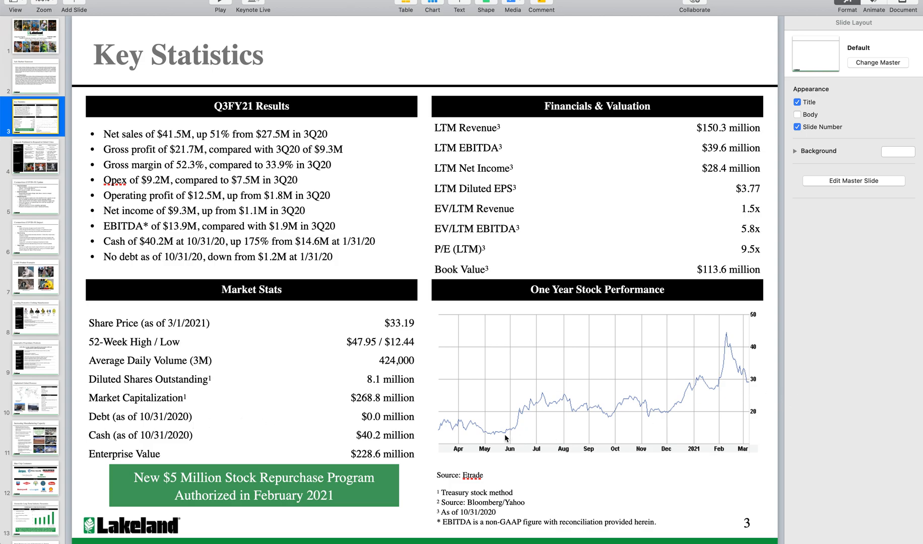
key(super+Tab)
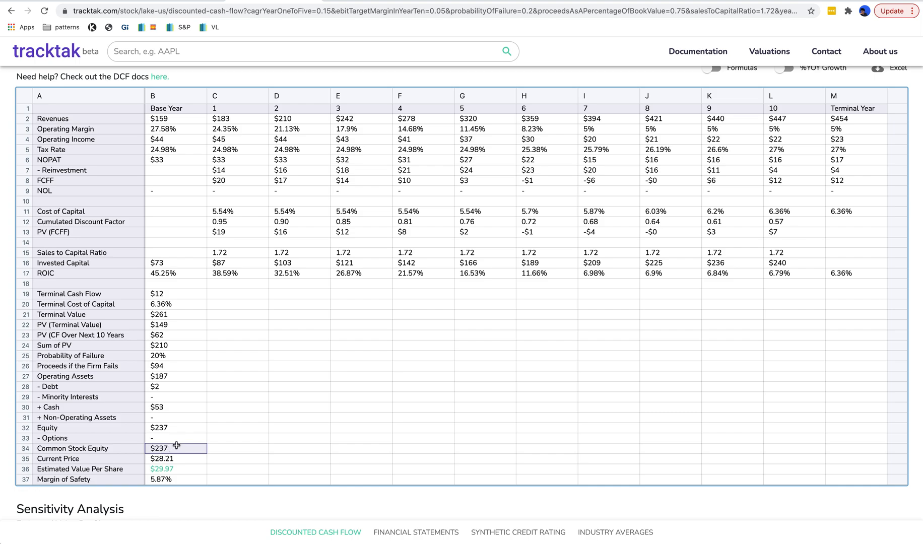
click(179, 459)
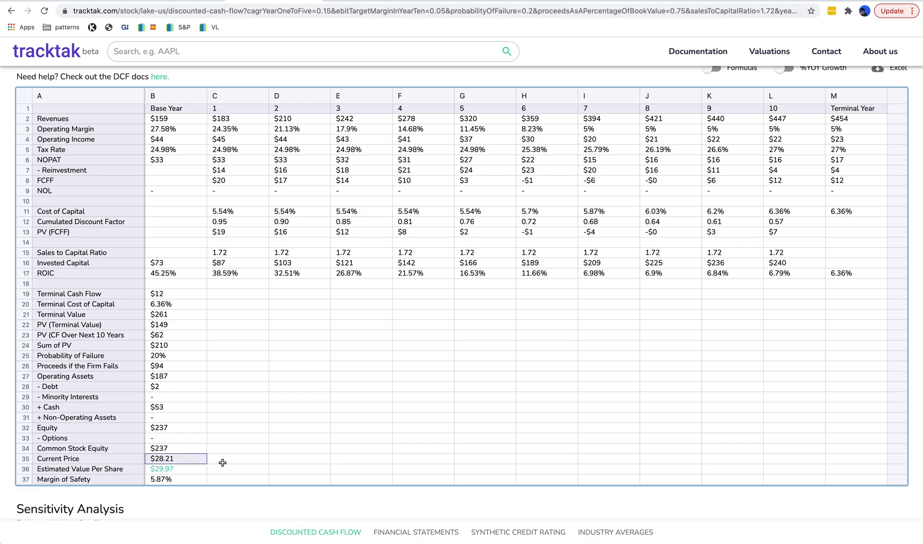
Recheck the valuation inputs, and set the Sensitivity Analysis range for CAGR in Years 1-5 to 7% through 25%.
scroll(198, 466, down, 2)
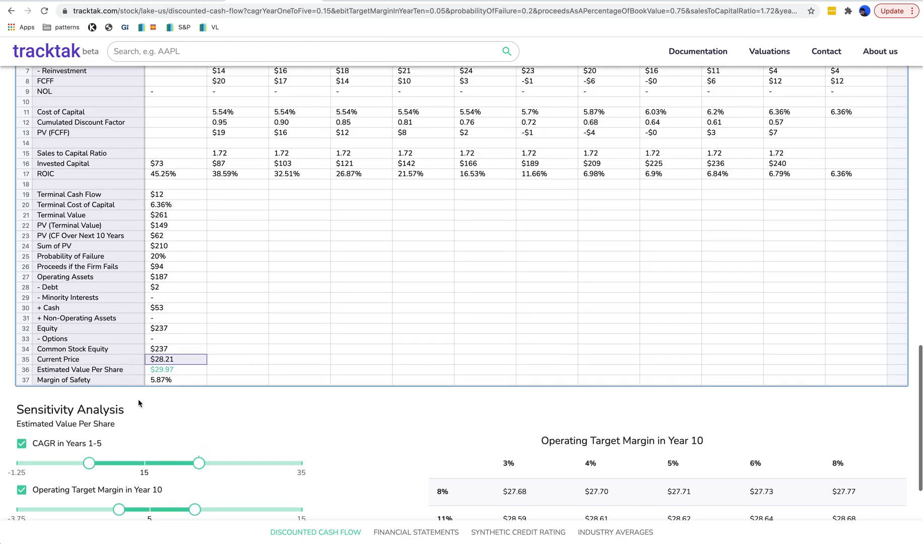
scroll(275, 401, up, 9)
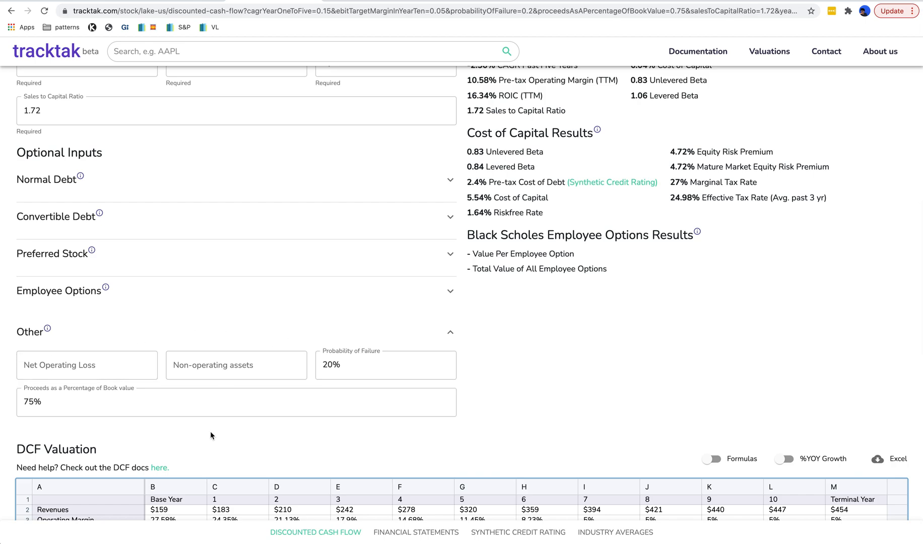
scroll(209, 431, up, 3)
scroll(212, 435, down, 4)
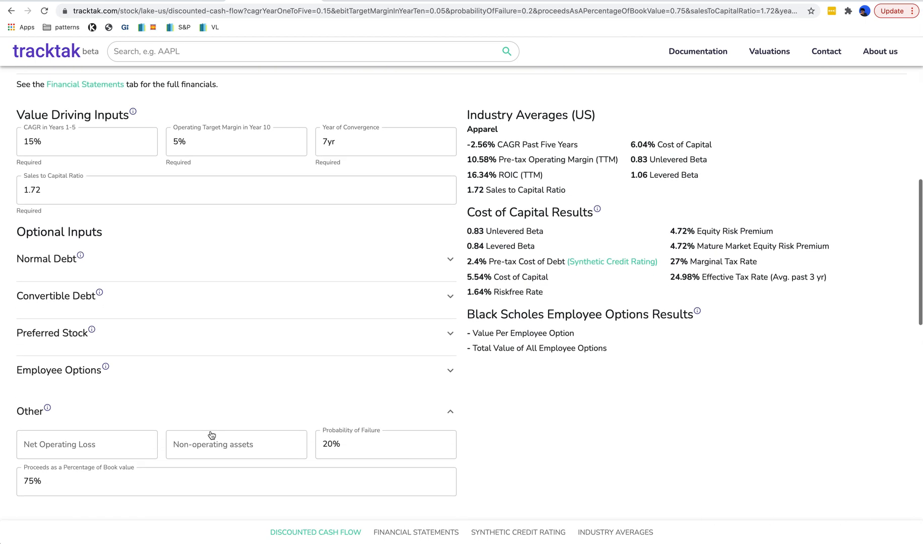
scroll(212, 435, down, 1)
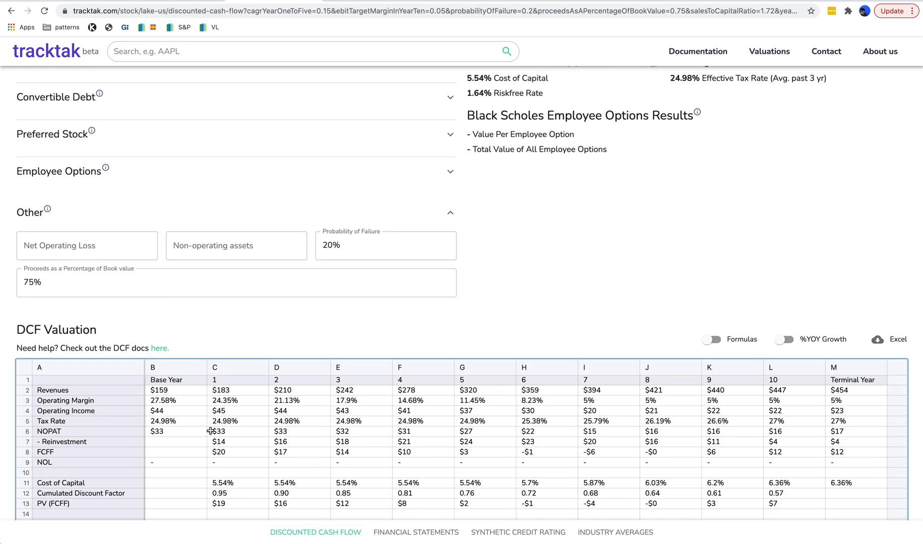
scroll(202, 429, down, 10)
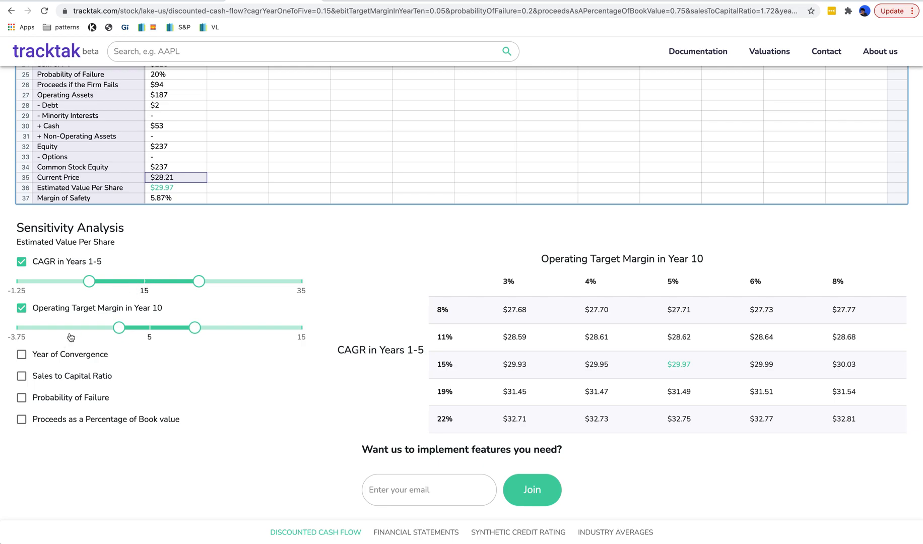
drag(89, 282, 73, 284)
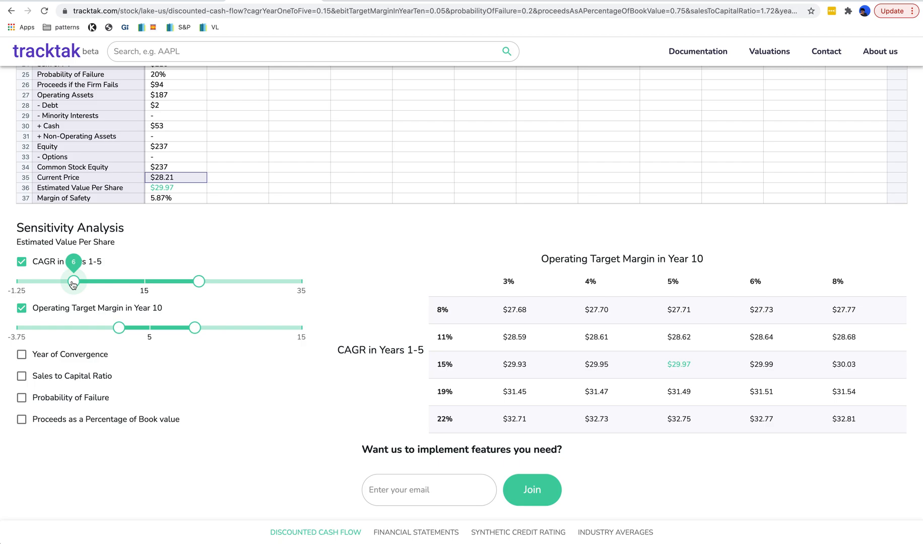
drag(72, 283, 73, 283)
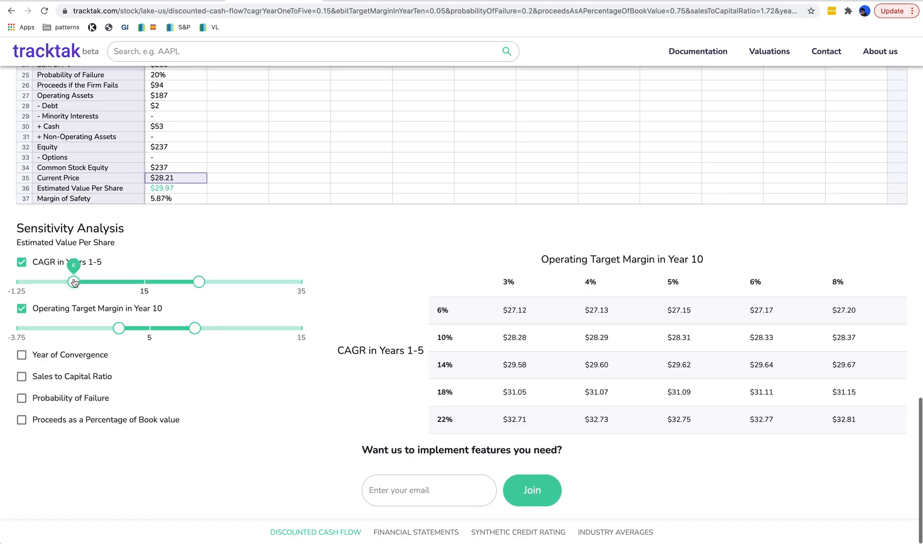
drag(73, 284, 78, 283)
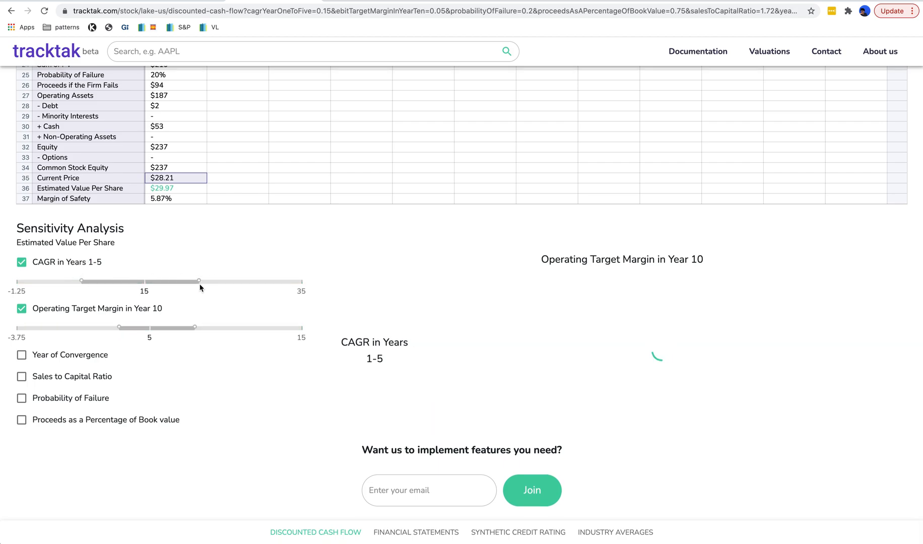
drag(204, 284, 222, 284)
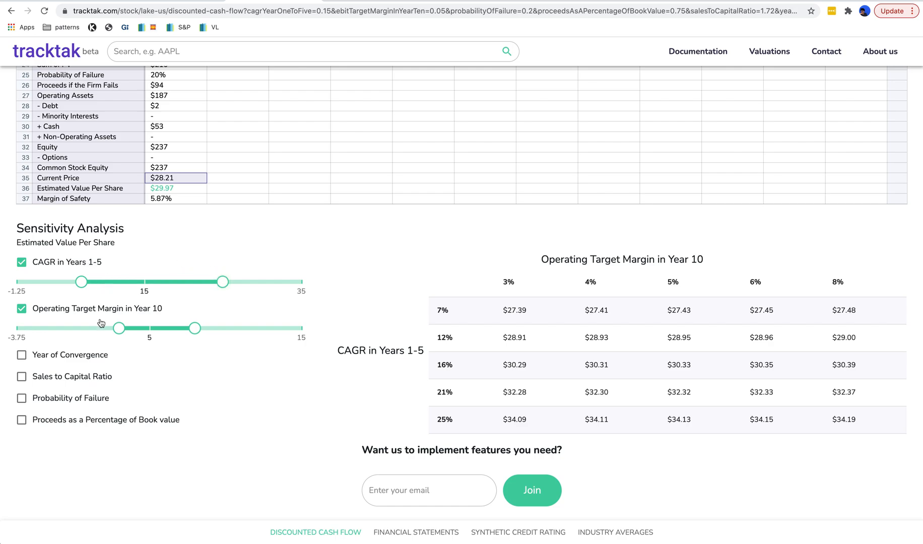
Set the Sensitivity Analysis range for Operating Target Margin in Year 10 to 3% through 10%, and examine the value-per-share grid.
mouse_move(126, 332)
drag(196, 333, 231, 328)
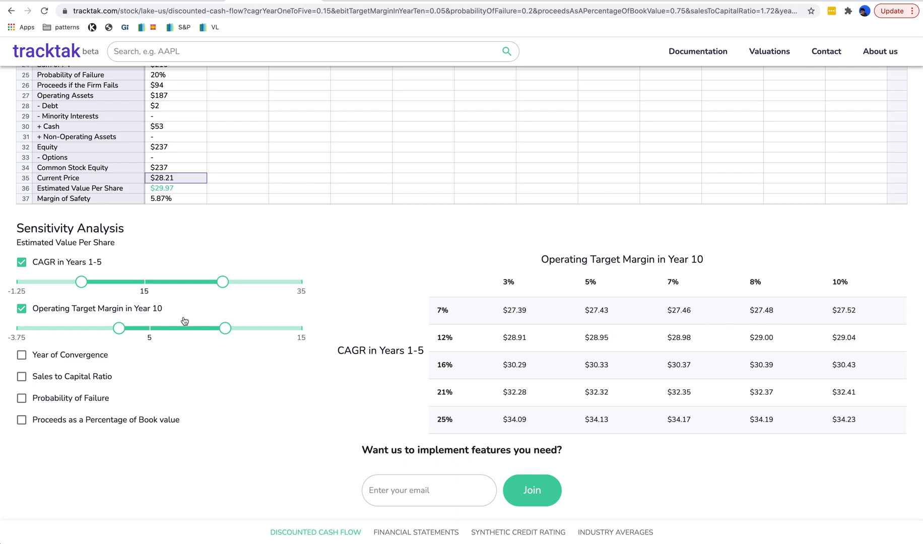
mouse_move(119, 336)
scroll(710, 453, up, 3)
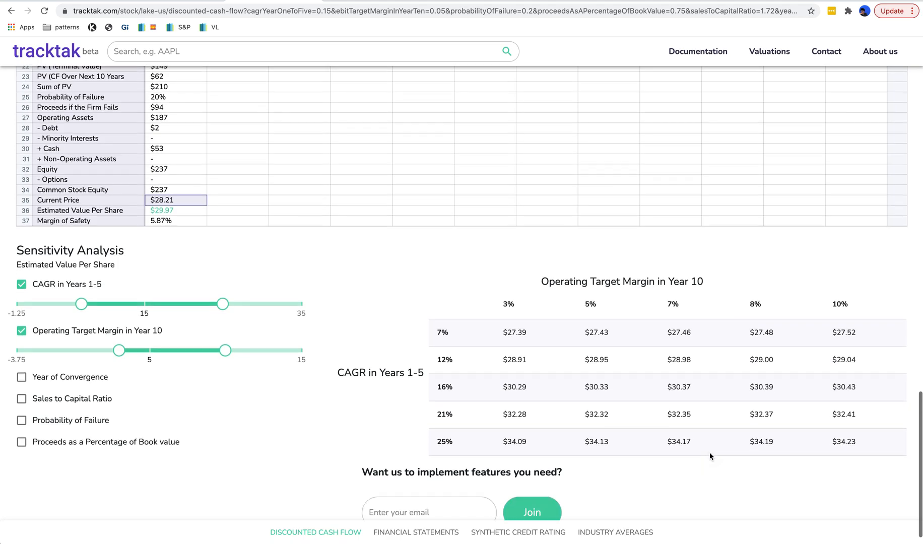
scroll(710, 454, down, 3)
scroll(711, 448, up, 15)
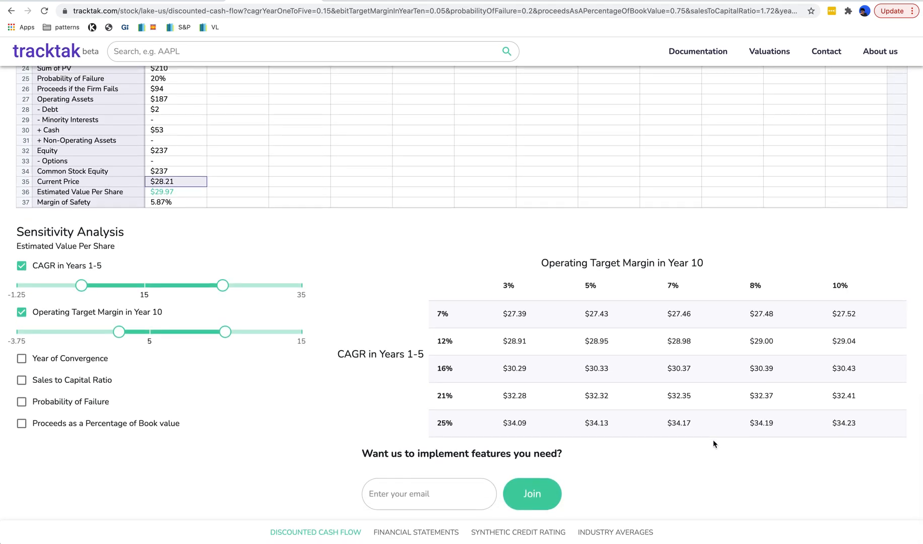
scroll(715, 445, down, 15)
scroll(718, 383, up, 1)
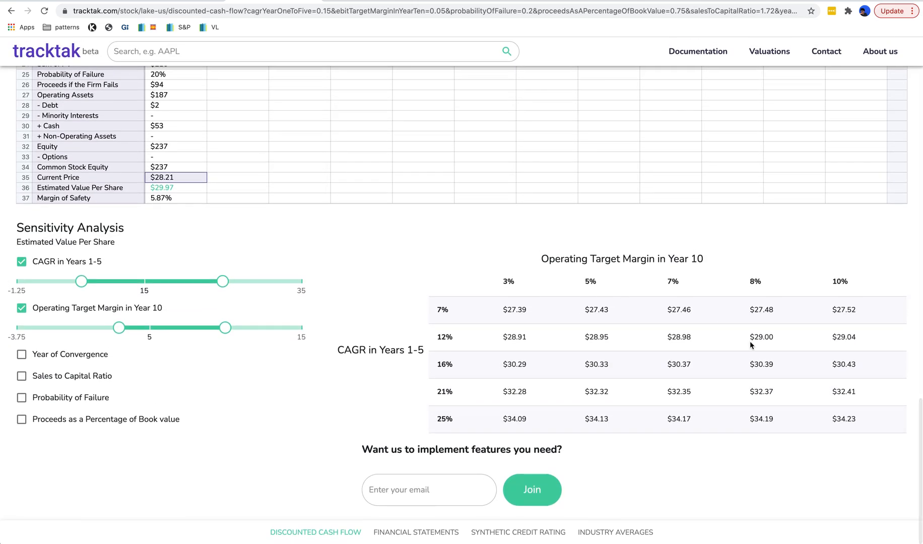
Switch to Stickies and mark TrackTak with an "x" in the Lakeland Industries (LAKE) checklist.
scroll(715, 358, up, 15)
scroll(716, 358, down, 2)
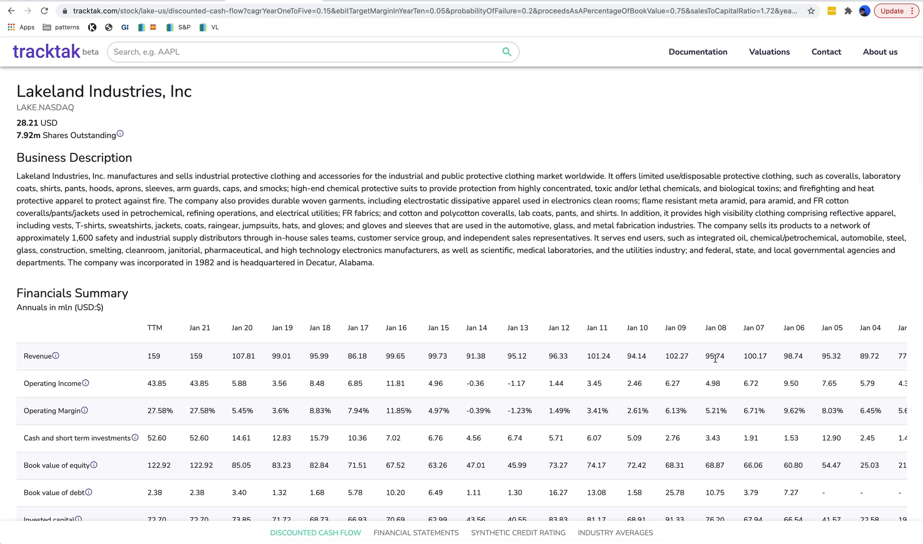
key(super+Tab)
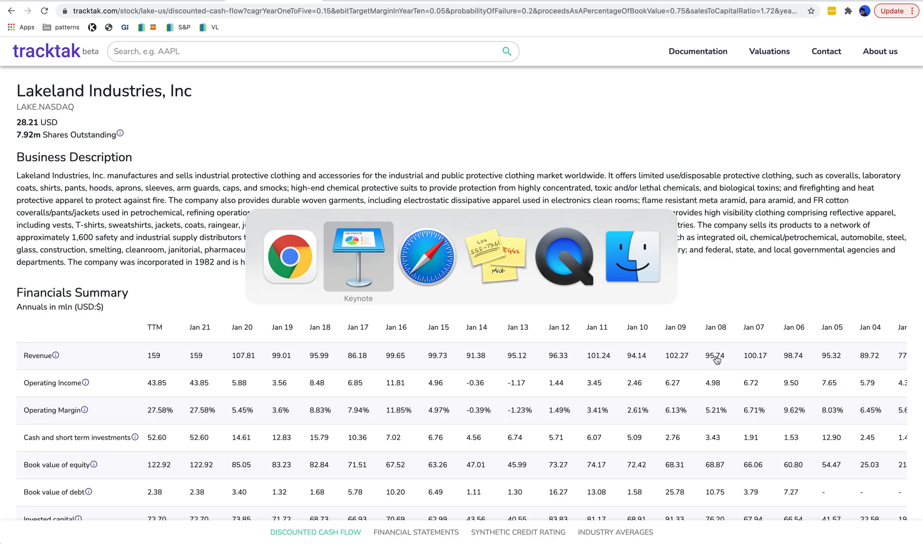
key(super+Tab)
key(super+Tab)
key(super+Left)
text(x TrackTak)
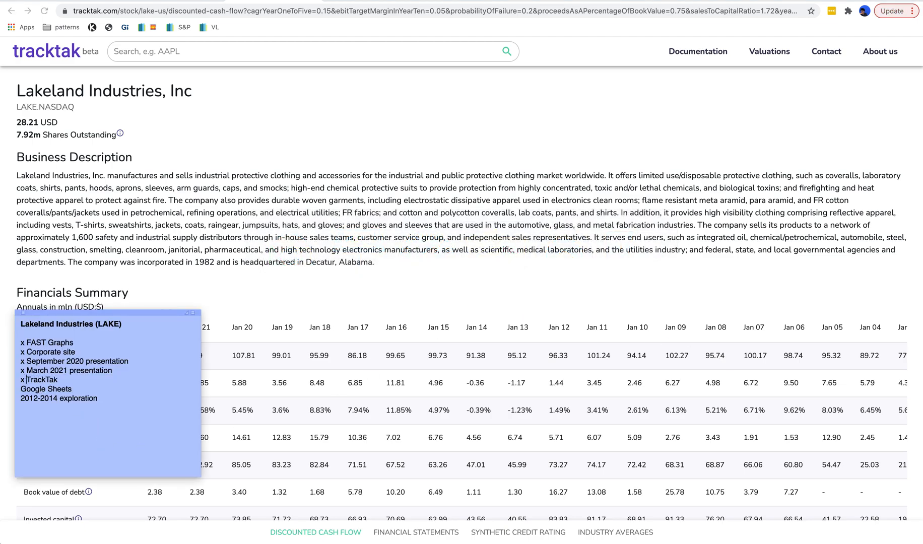
Bring up the LAKE sheet of the Budget Bloomberg Company spreadsheet in Google Sheets for a brief look.
key(ctrl+Right)
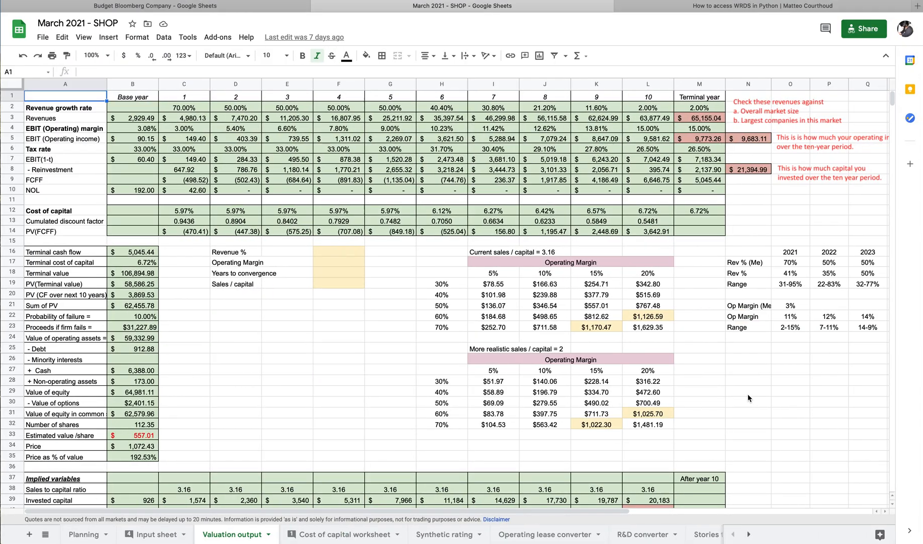
click(157, 5)
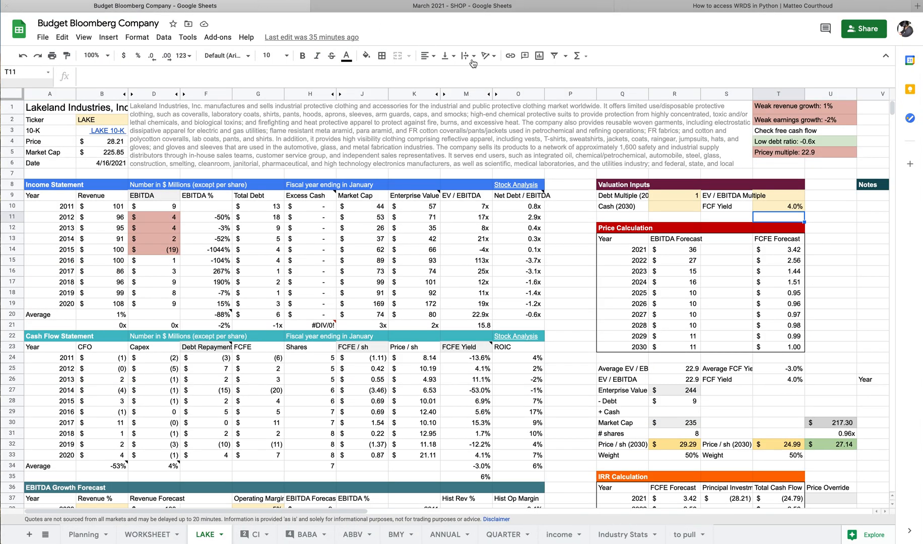
click(317, 218)
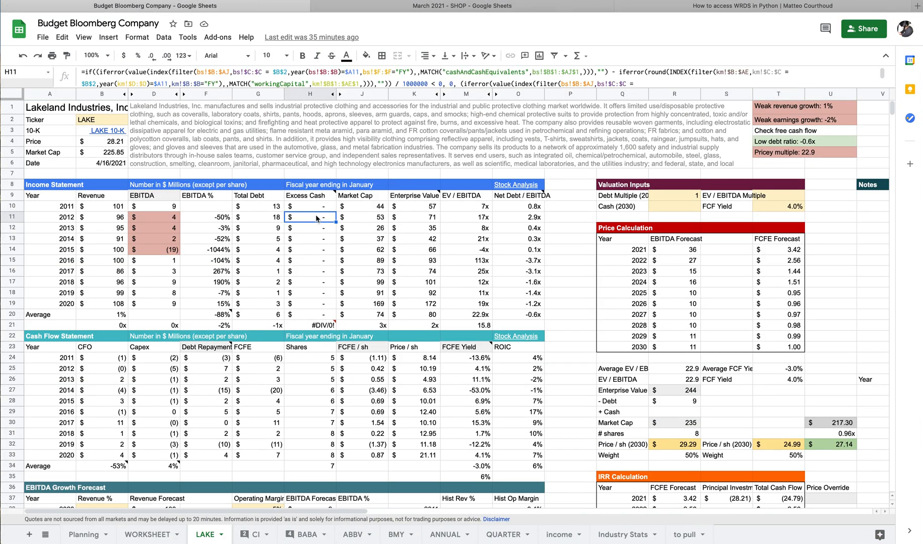
key(ctrl+Left)
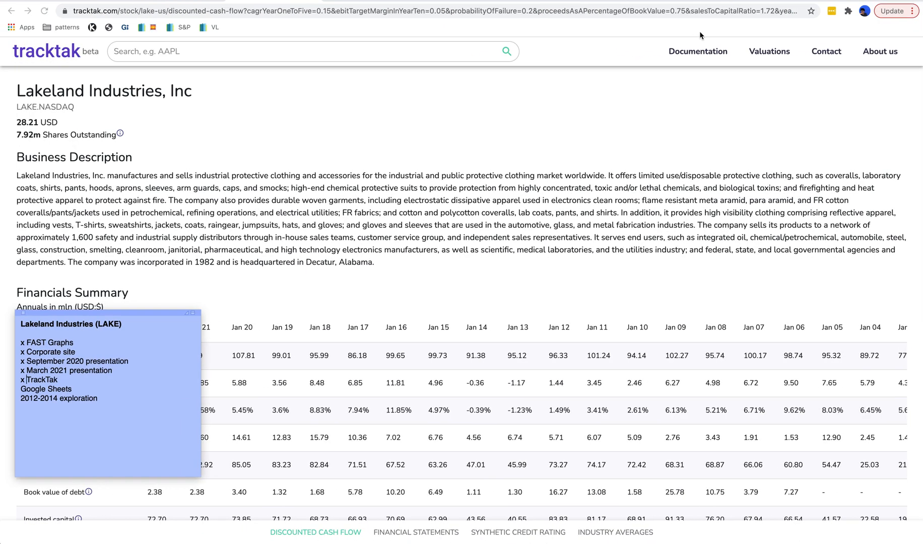
Switch to YouTube, search for "cameron stewart cfa", and open the channel's list of videos.
click(830, 2)
double_click(341, 50)
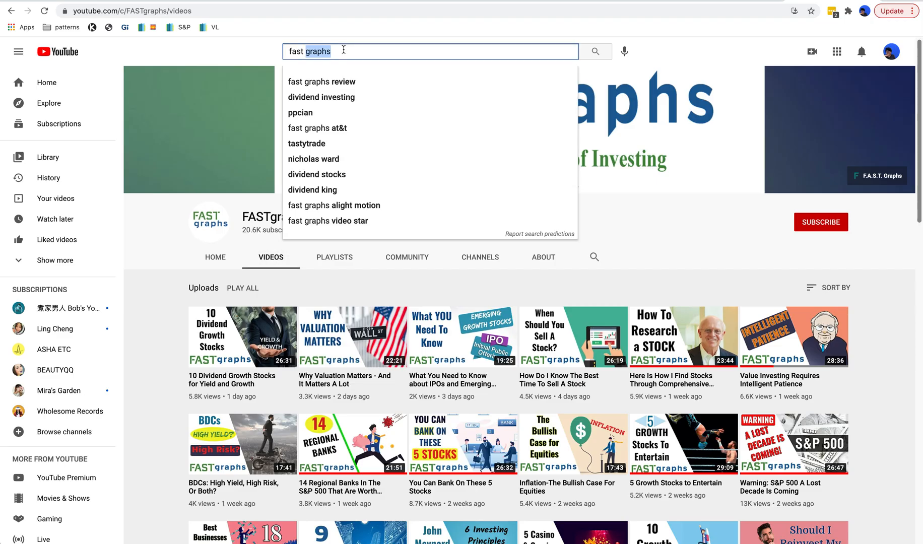
triple_click(344, 49)
text(cameron)
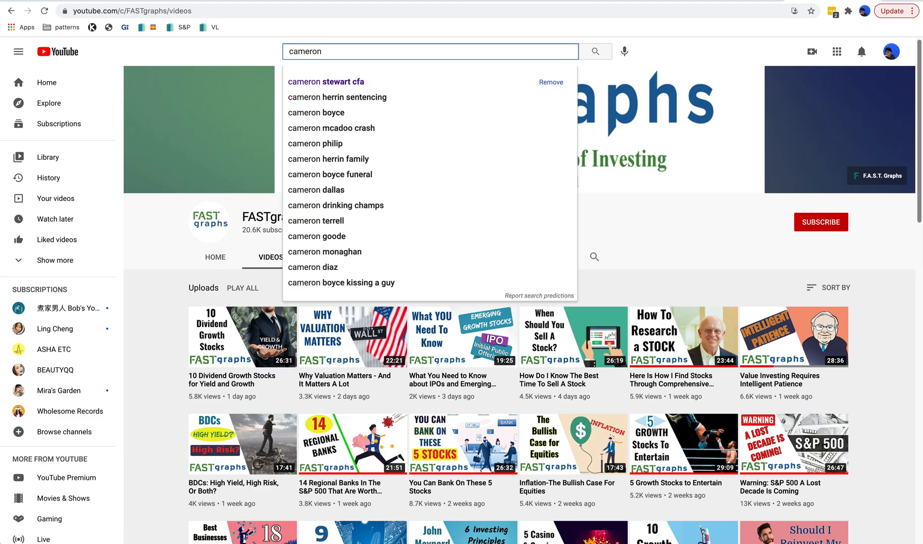
key(Down)
key(Return)
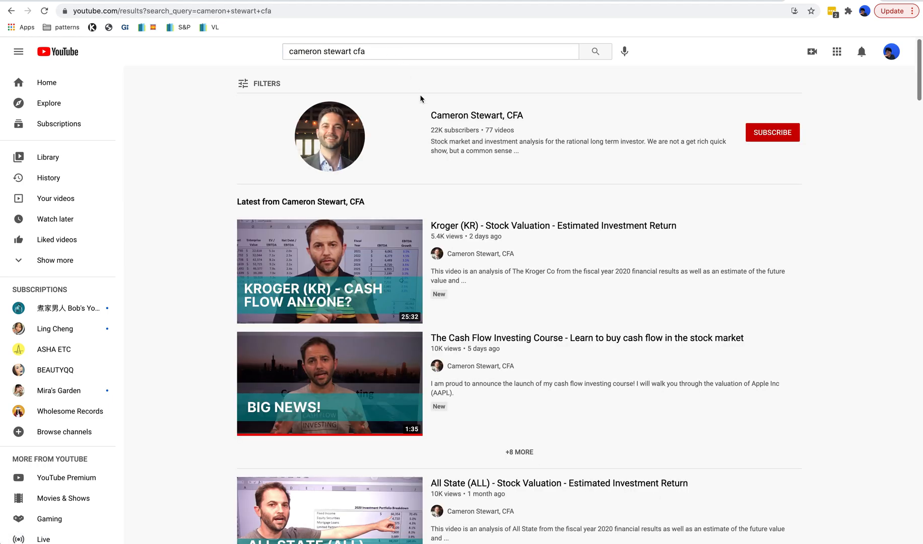
click(442, 132)
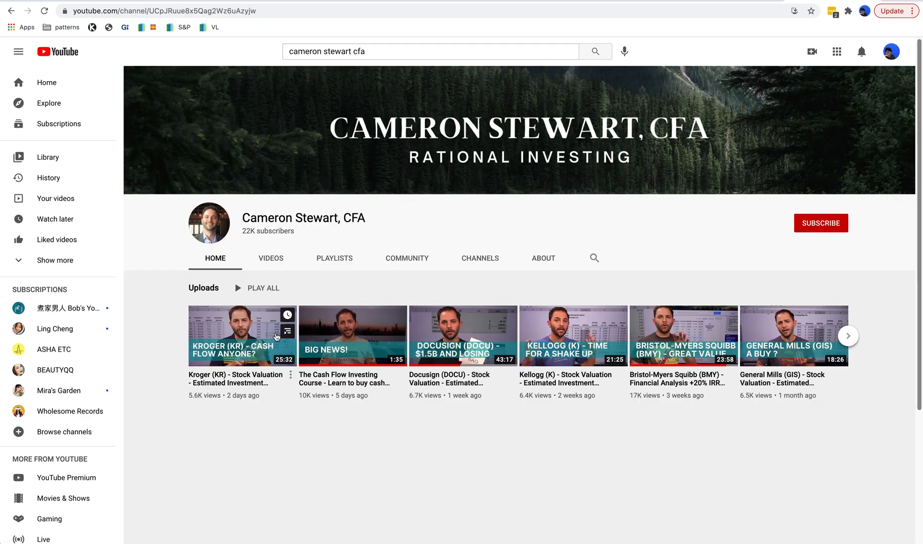
click(275, 262)
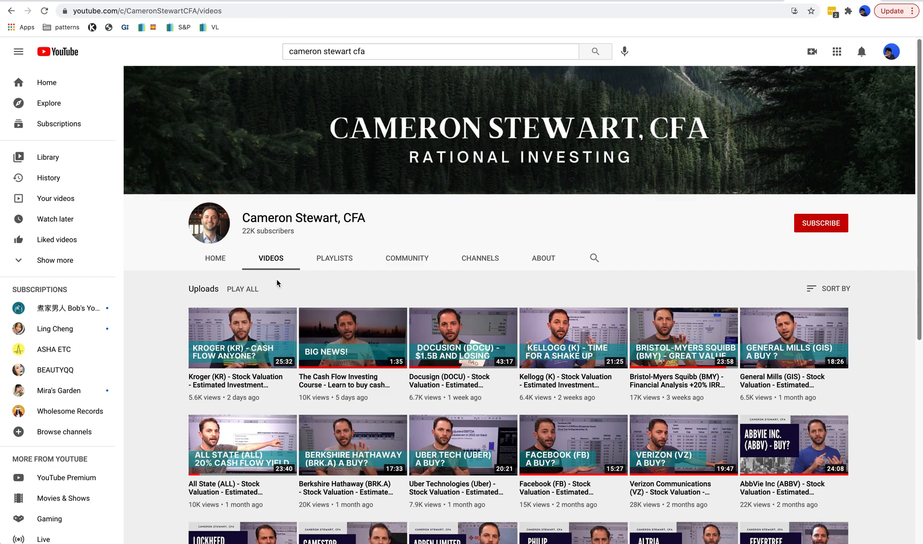
Browse the stock valuation videos uploaded to the Cameron Stewart, CFA channel.
scroll(266, 292, down, 2)
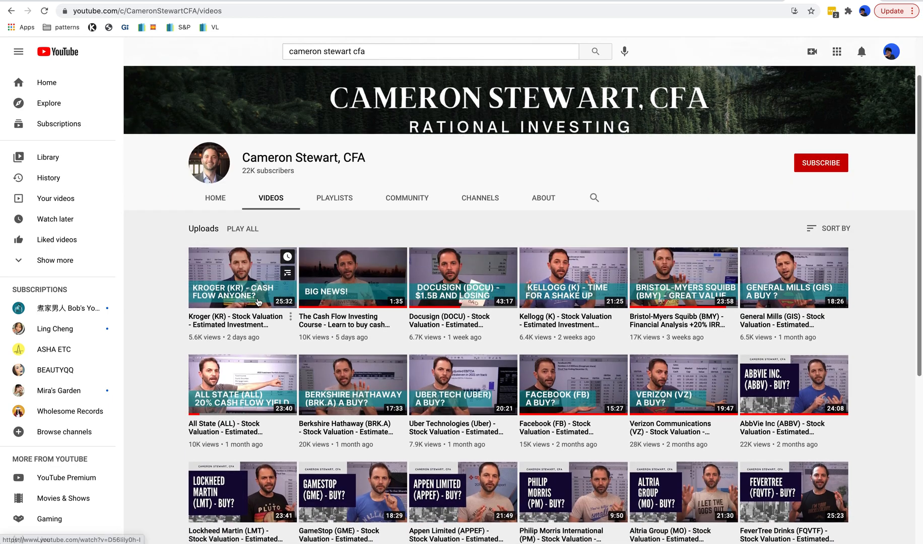
scroll(277, 287, down, 1)
scroll(276, 287, down, 1)
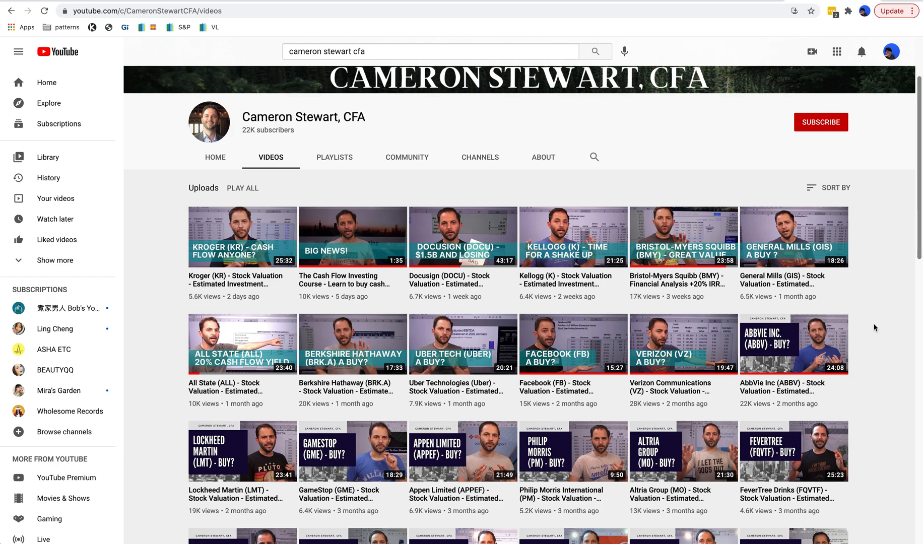
scroll(873, 328, down, 1)
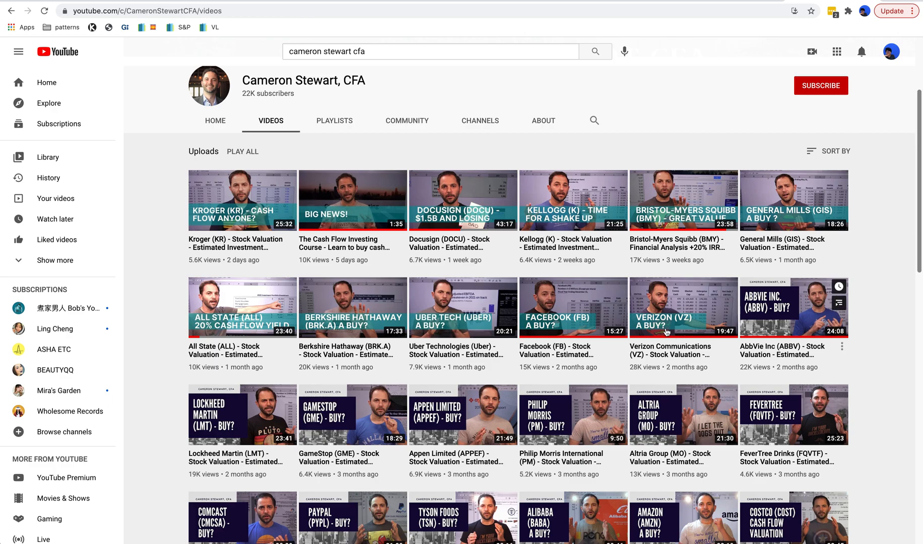
mouse_move(710, 313)
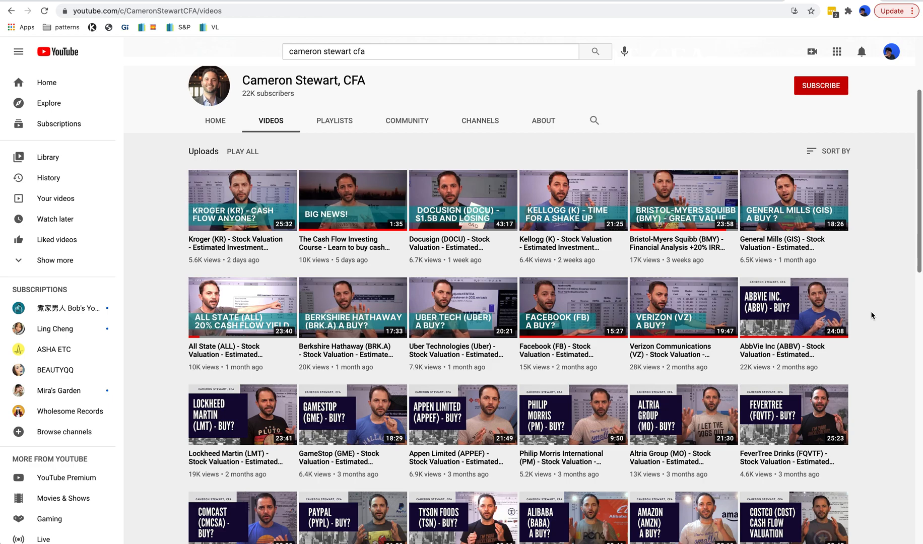
Return to Google Sheets and look over the March 2021 - SHOP spreadsheet's Input sheet and Cost of capital worksheet.
key(ctrl+Right)
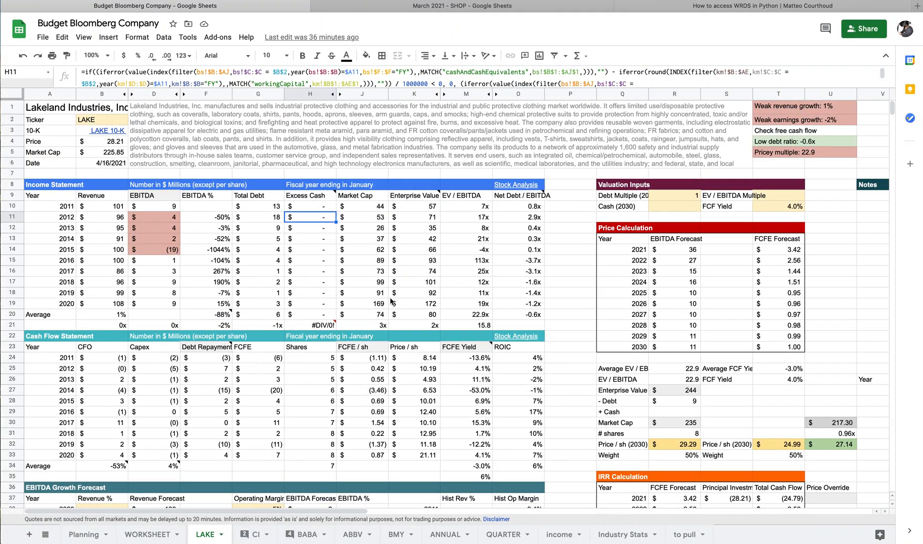
click(408, 251)
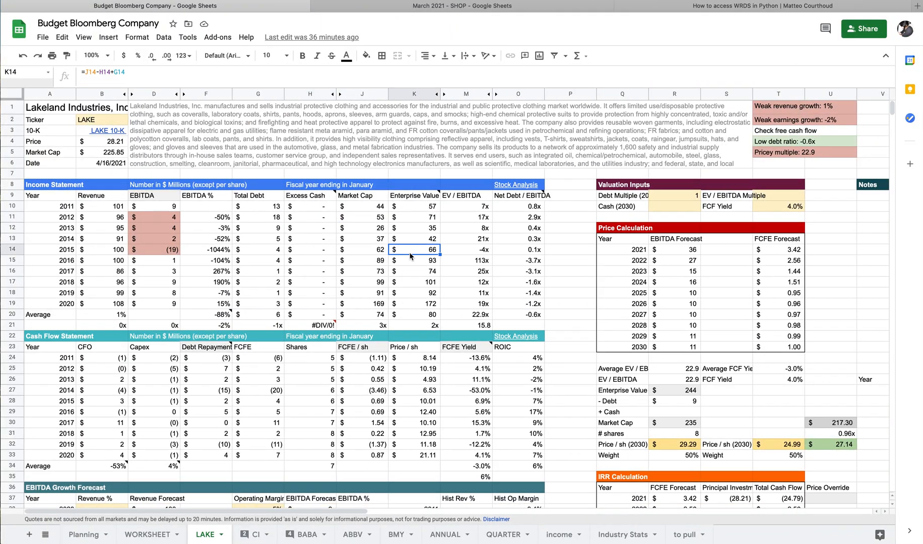
click(509, 10)
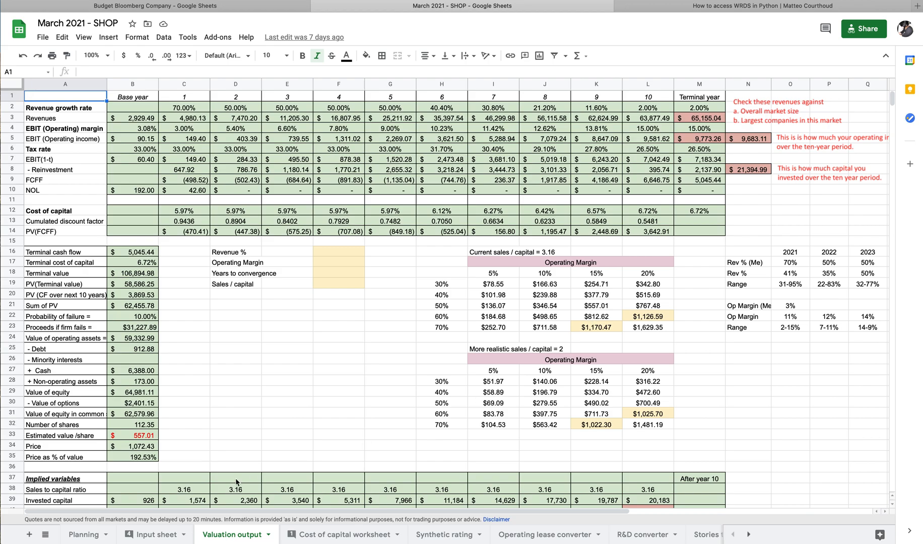
click(85, 535)
click(151, 535)
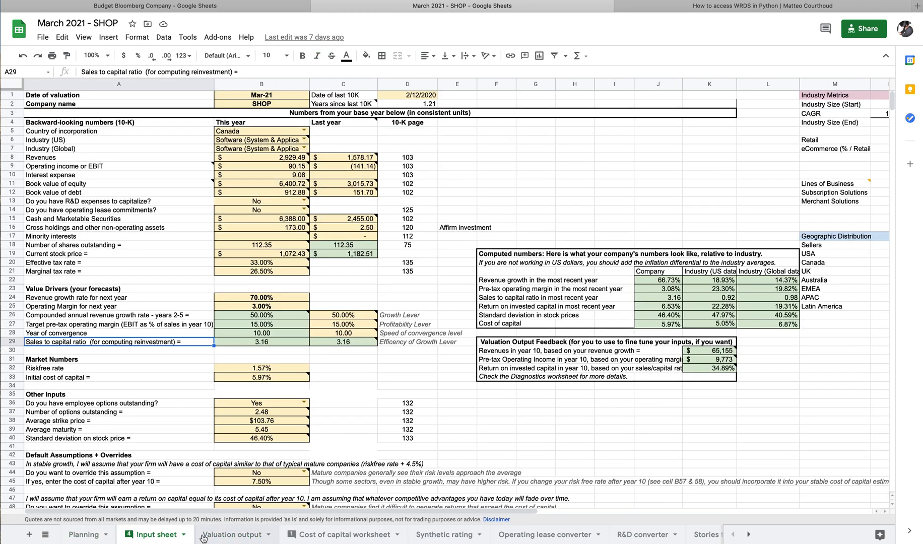
click(324, 537)
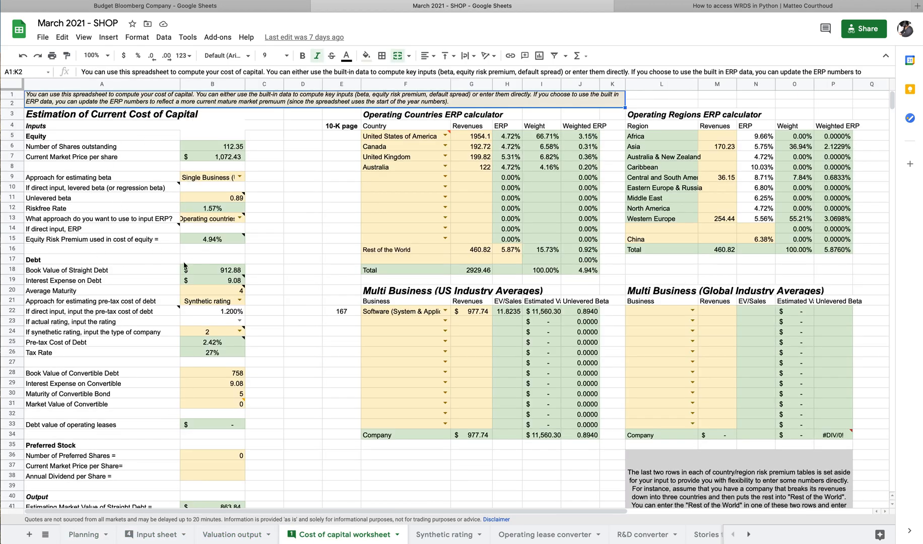
mouse_move(139, 235)
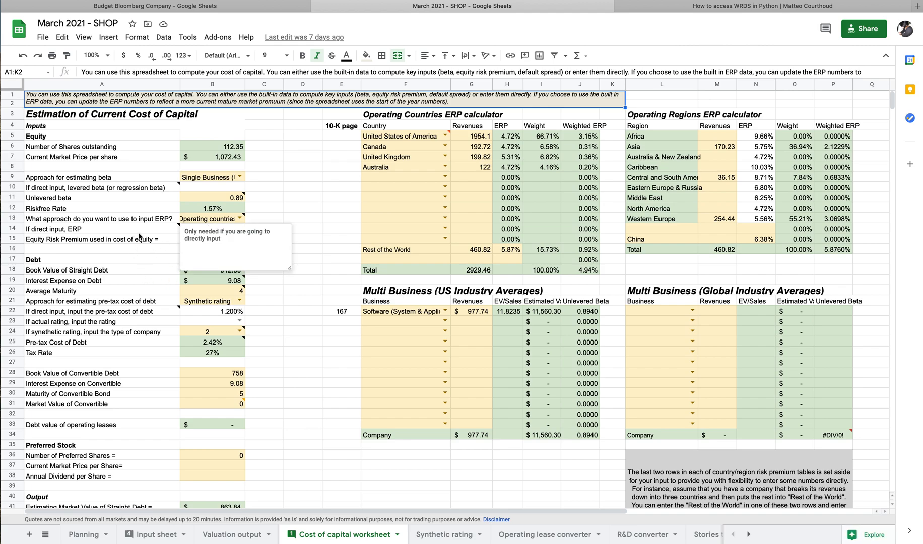
Return to the LAKE sheet and inspect its summary checks for revenue growth, free cash flow, debt ratio and pricing multiple.
click(131, 7)
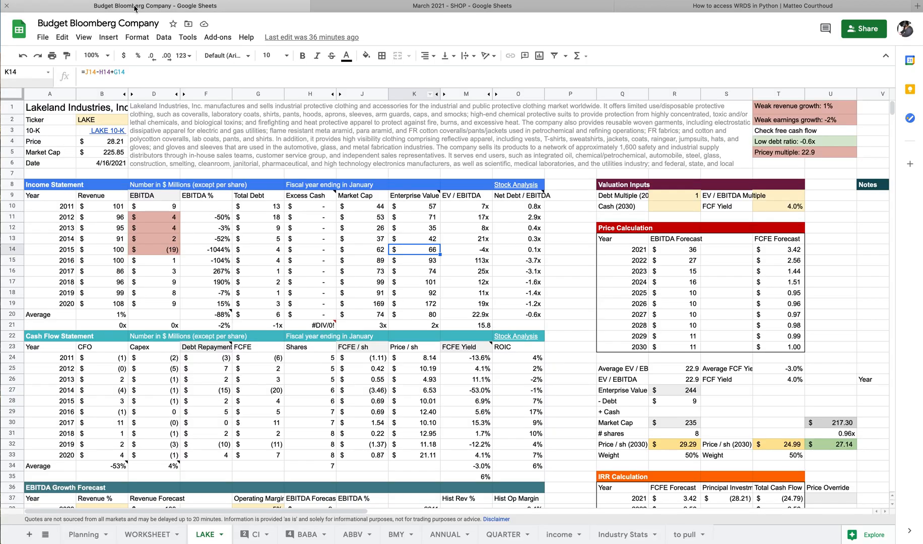
click(355, 259)
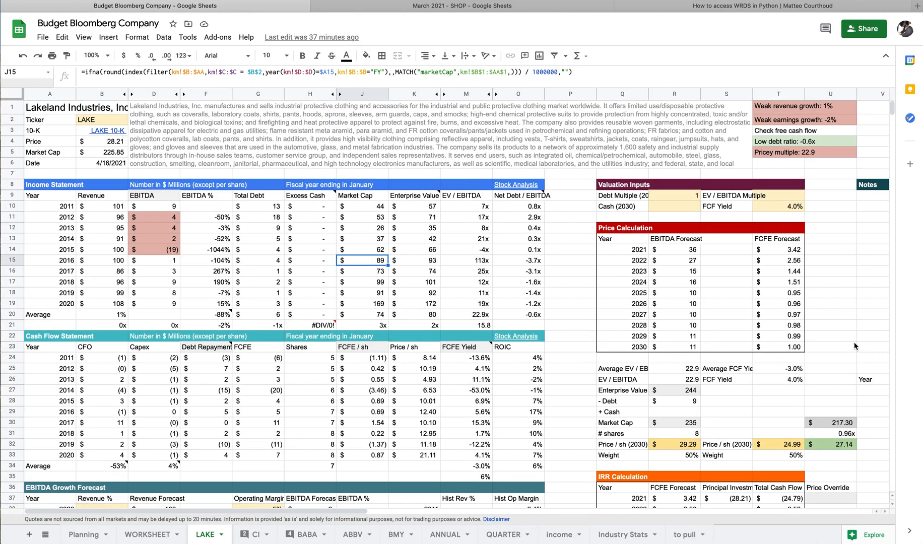
scroll(590, 369, down, 1)
scroll(590, 369, up, 1)
click(832, 110)
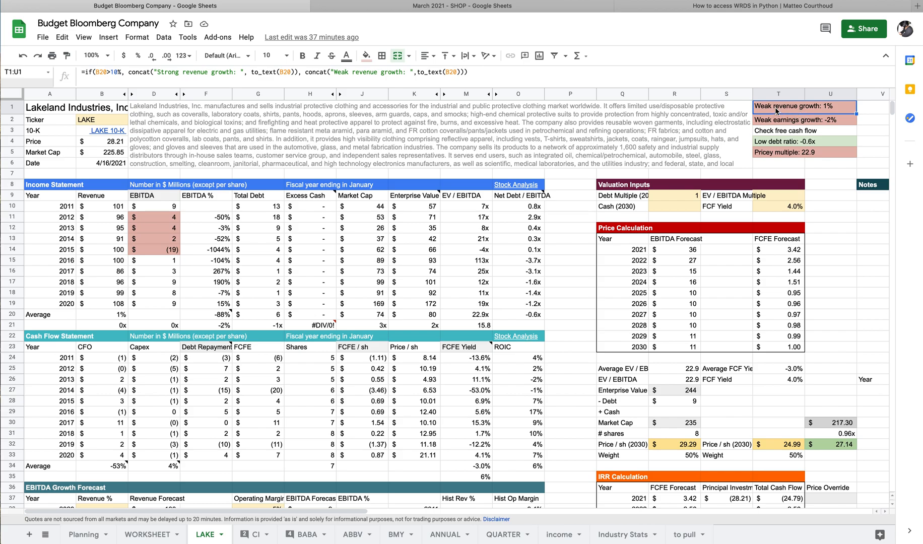
click(779, 133)
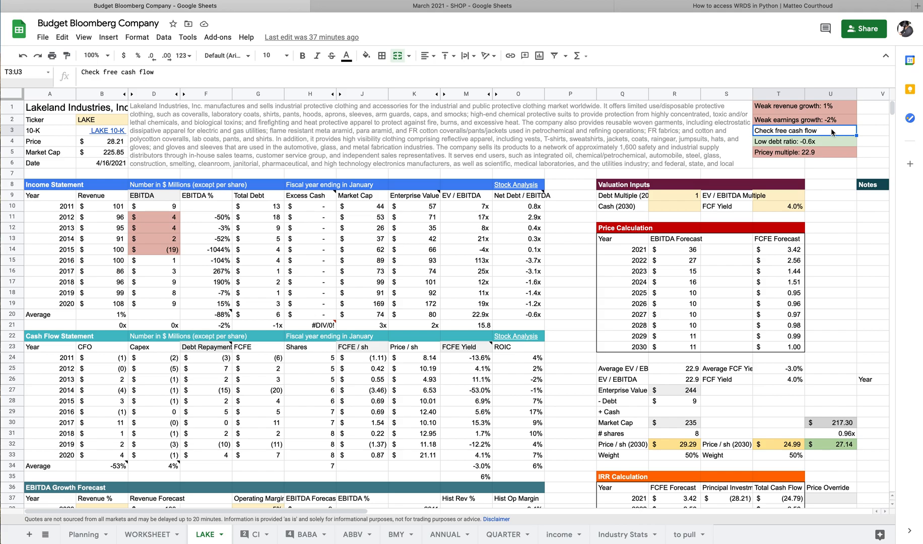
click(782, 145)
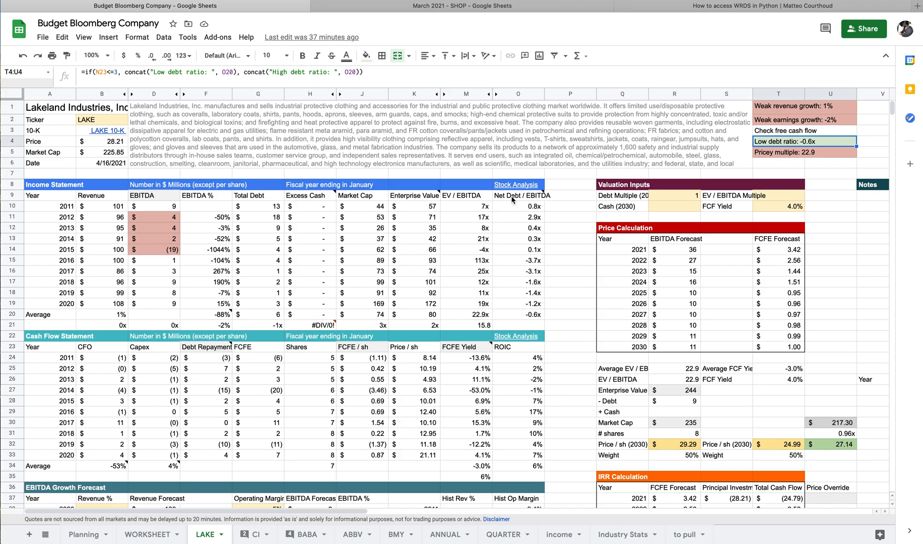
mouse_move(521, 199)
click(788, 154)
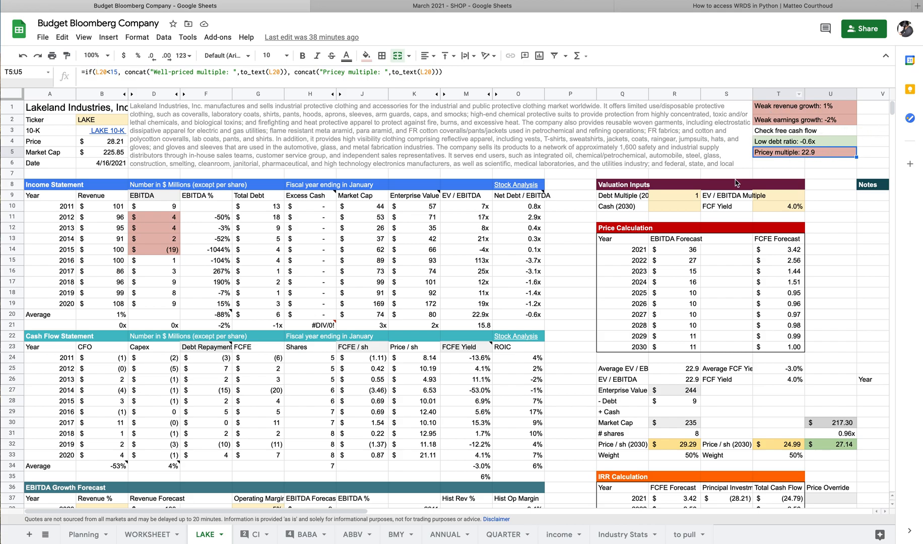
Look over the Income Statement and Cash Flow Statement sections, and read the note on the Enterprise Value heading.
scroll(749, 189, down, 1)
scroll(748, 190, up, 1)
scroll(391, 264, down, 1)
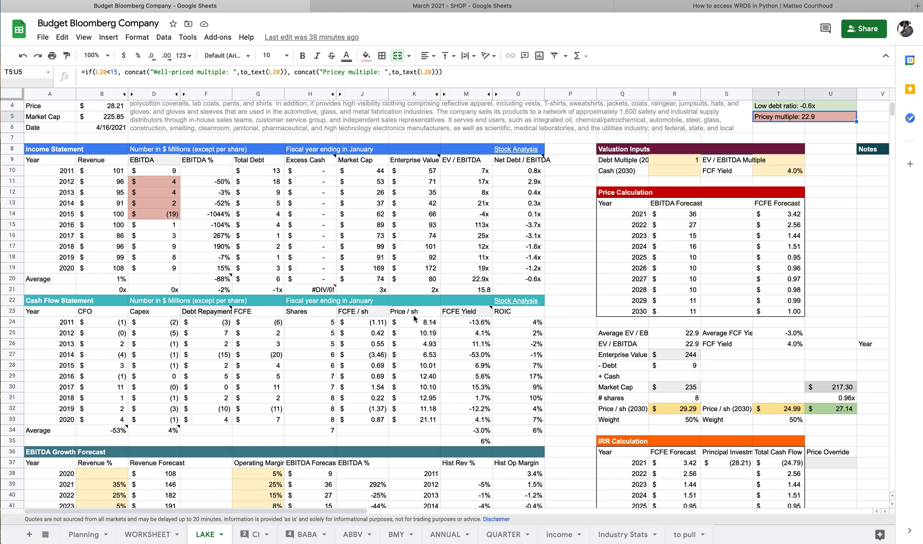
scroll(413, 315, up, 1)
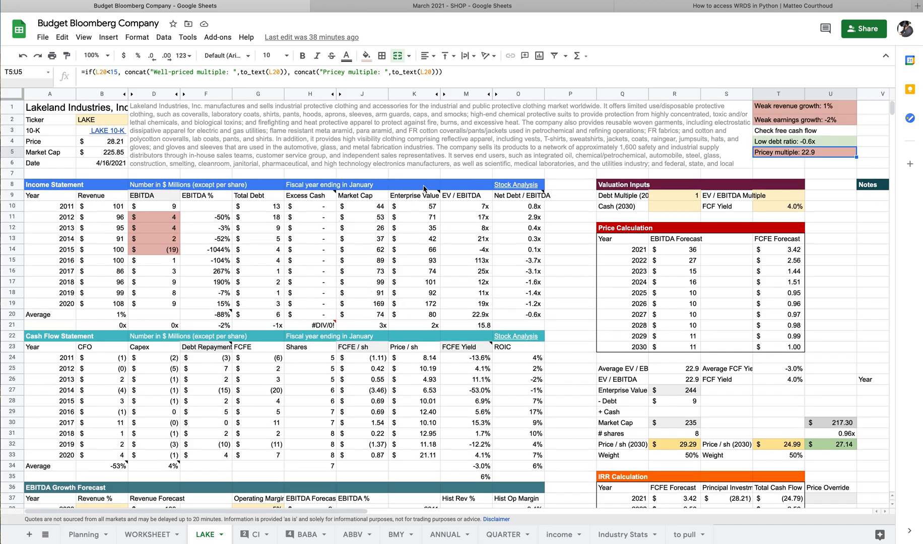
mouse_move(421, 198)
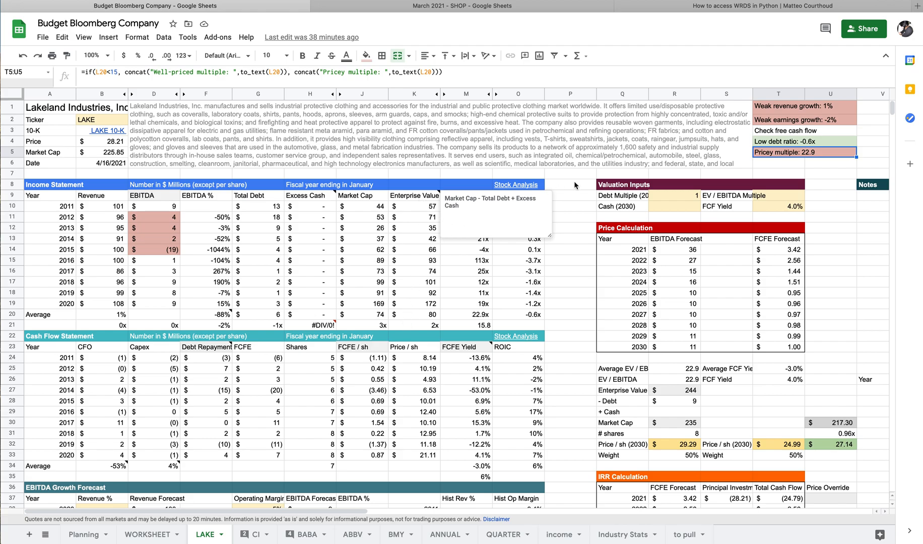
Look over the LAKE sheet from the Income Statement down through the EBITDA Growth Forecast and FCFE Forecast sections.
click(451, 177)
scroll(361, 258, down, 2)
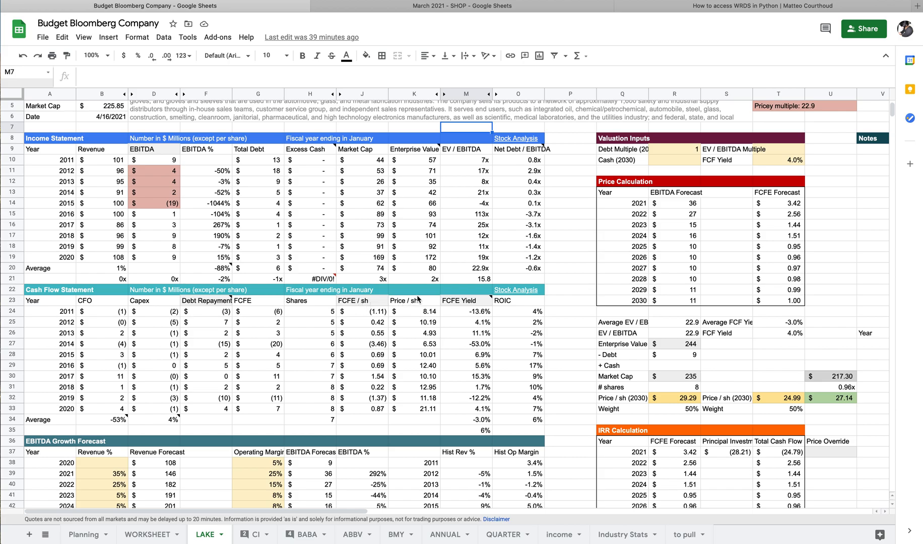
scroll(458, 305, down, 5)
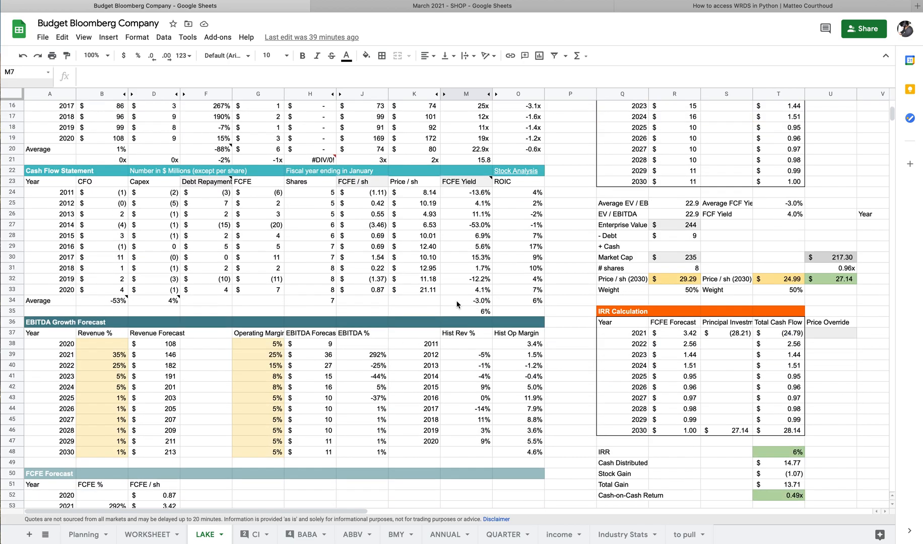
scroll(458, 305, up, 7)
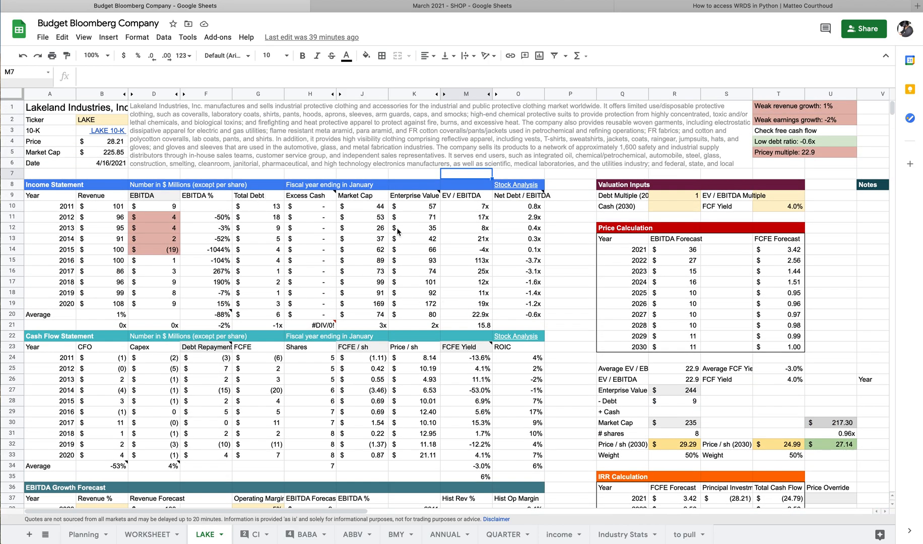
scroll(346, 378, down, 8)
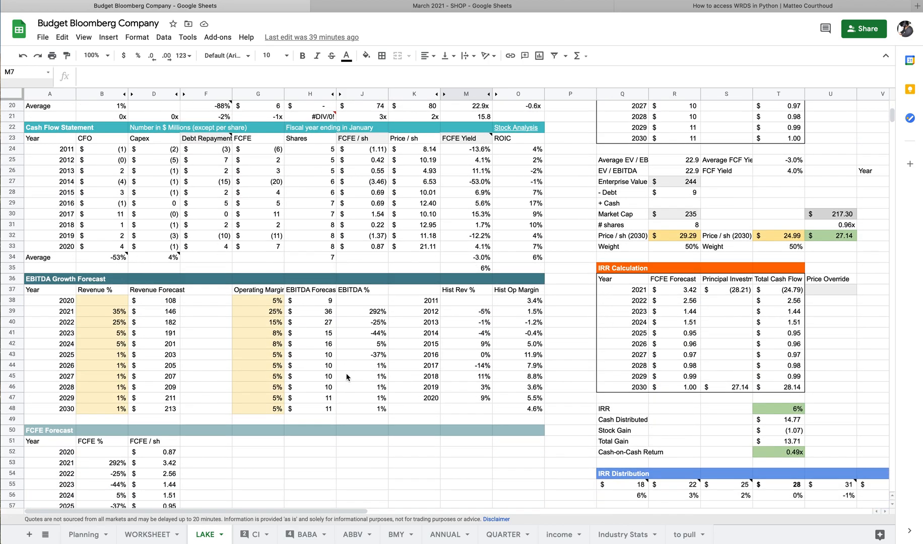
scroll(348, 376, down, 1)
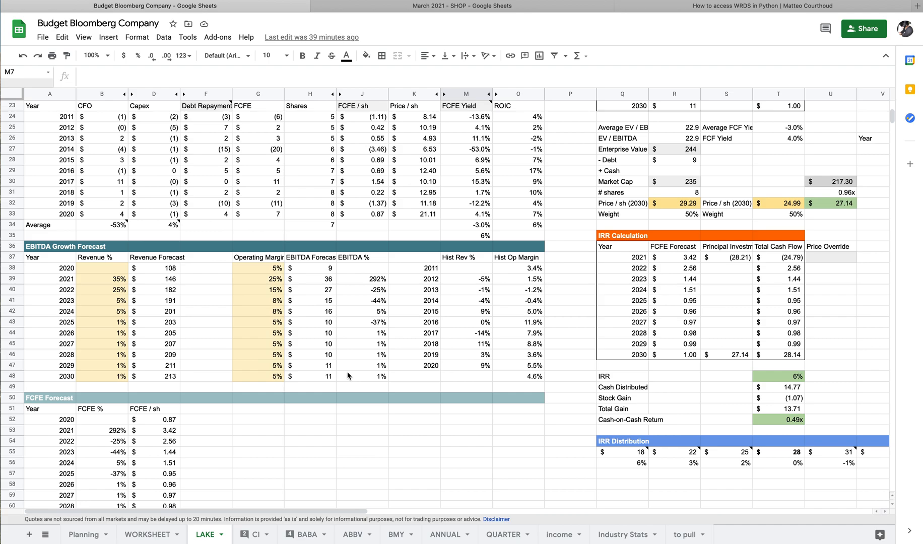
scroll(348, 376, down, 1)
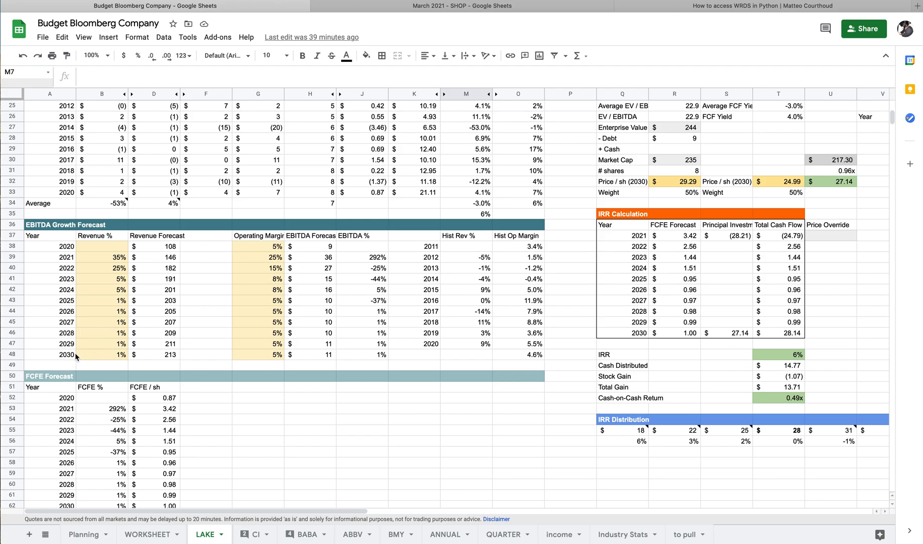
scroll(153, 325, down, 2)
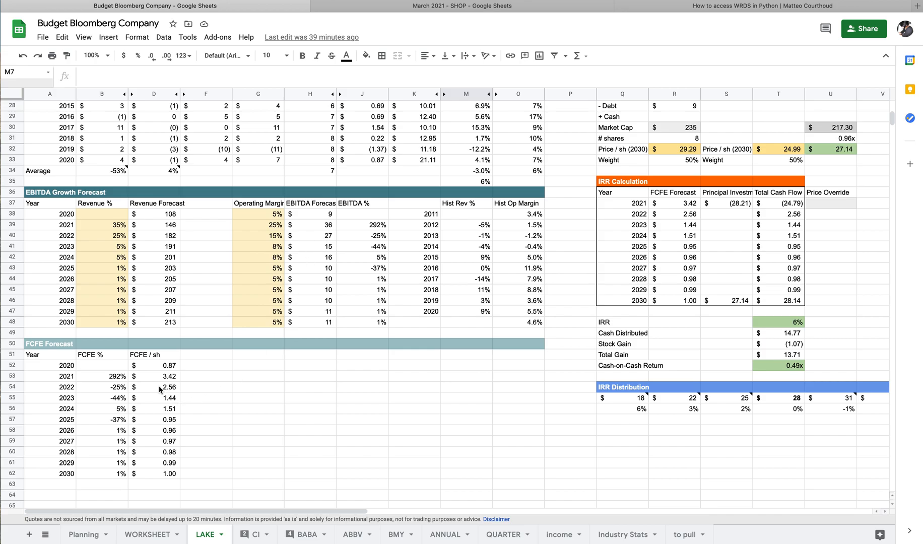
scroll(194, 372, up, 6)
scroll(194, 372, up, 4)
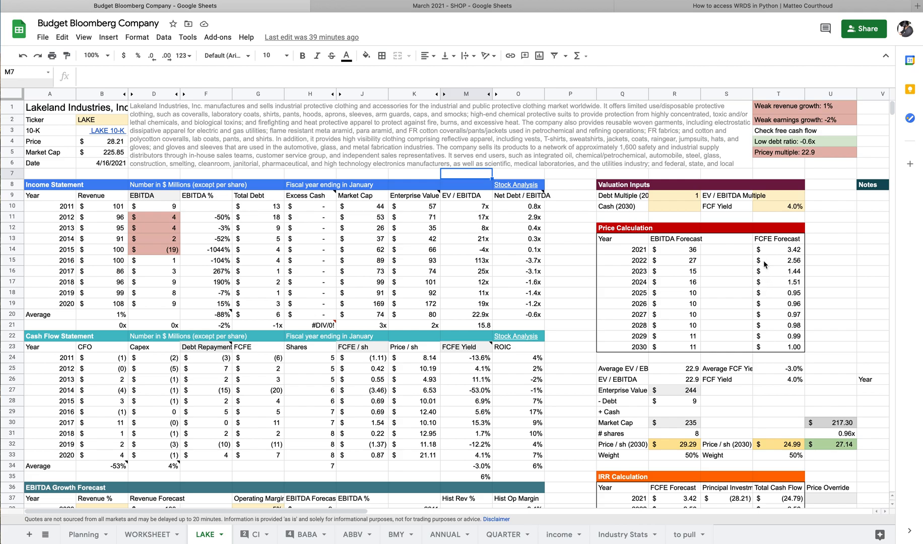
Review the Price Calculation, IRR Calculation and IRR Distribution sections, including the formula for the weighted 2030 share price.
scroll(764, 260, down, 3)
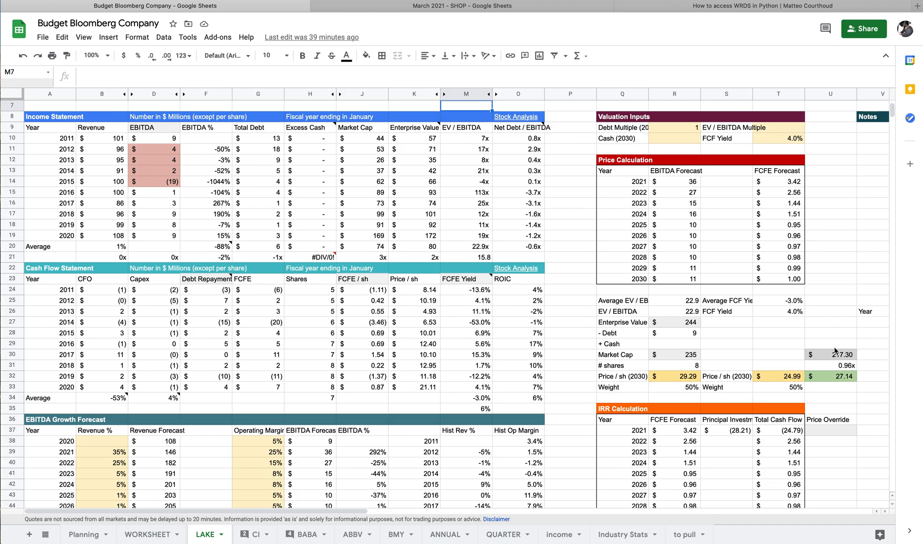
scroll(835, 351, down, 5)
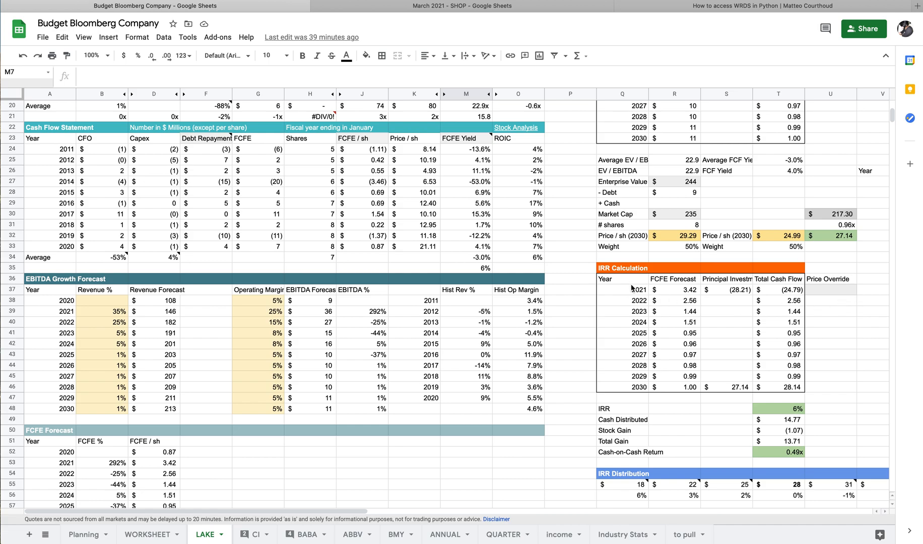
click(842, 236)
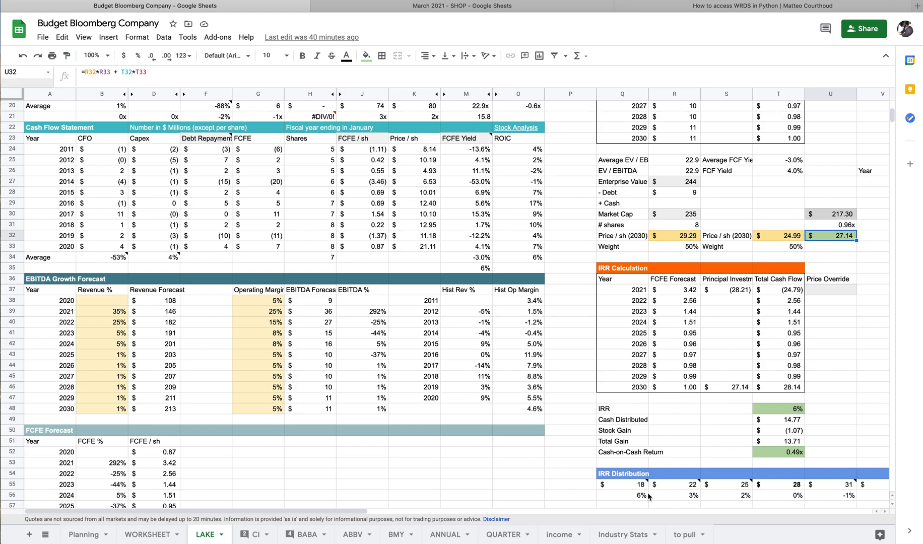
scroll(450, 294, up, 5)
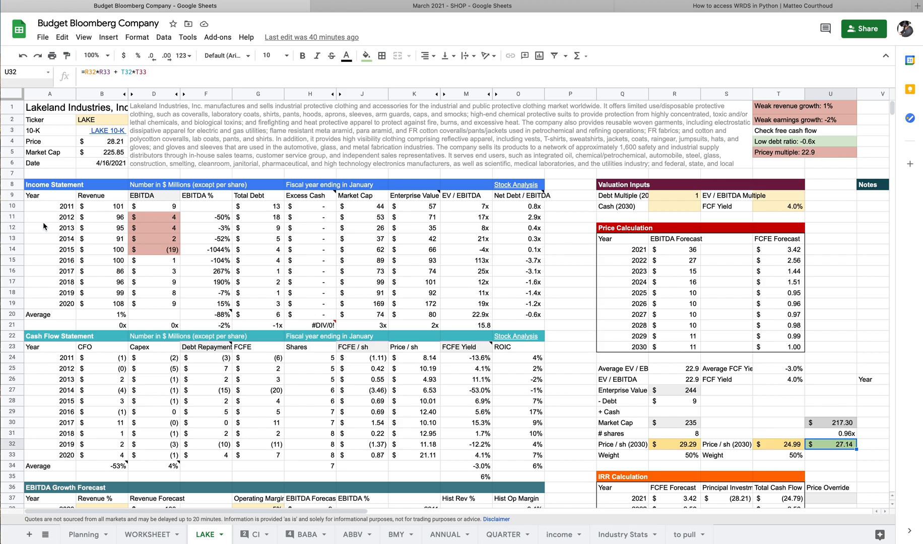
Check the formula behind the 2020 revenue figure and open the linked Stock Analysis income statement for Lakeland Industries.
click(102, 305)
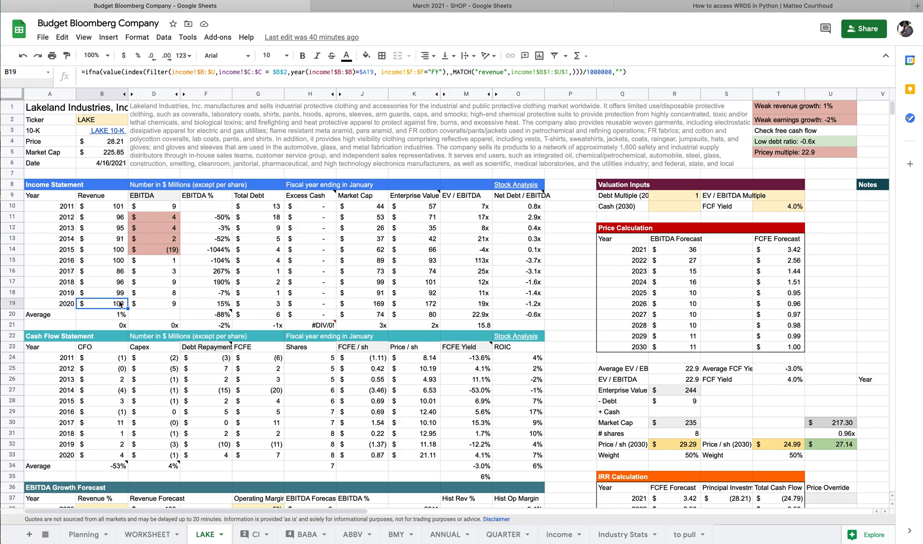
key(ctrl+Left)
key(ctrl+Right)
click(512, 186)
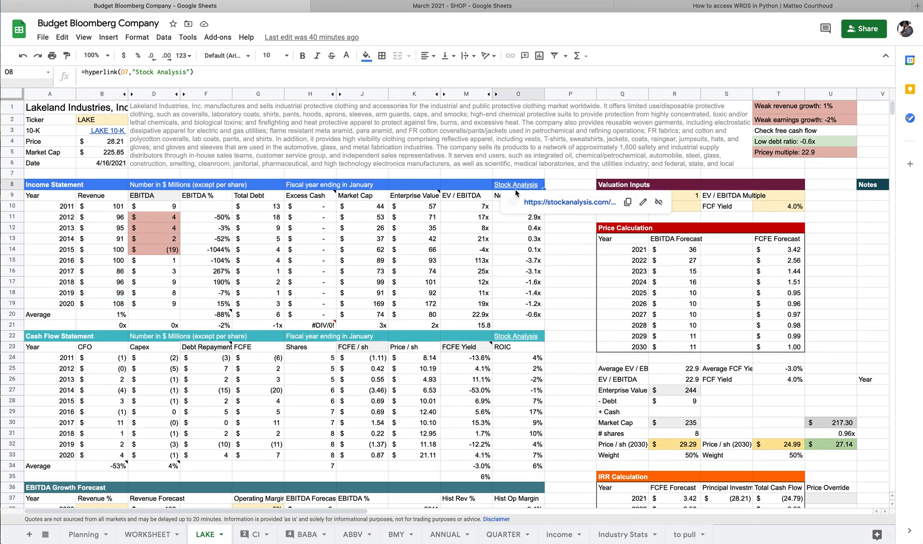
click(535, 201)
scroll(514, 200, down, 3)
scroll(514, 200, down, 2)
scroll(515, 200, up, 2)
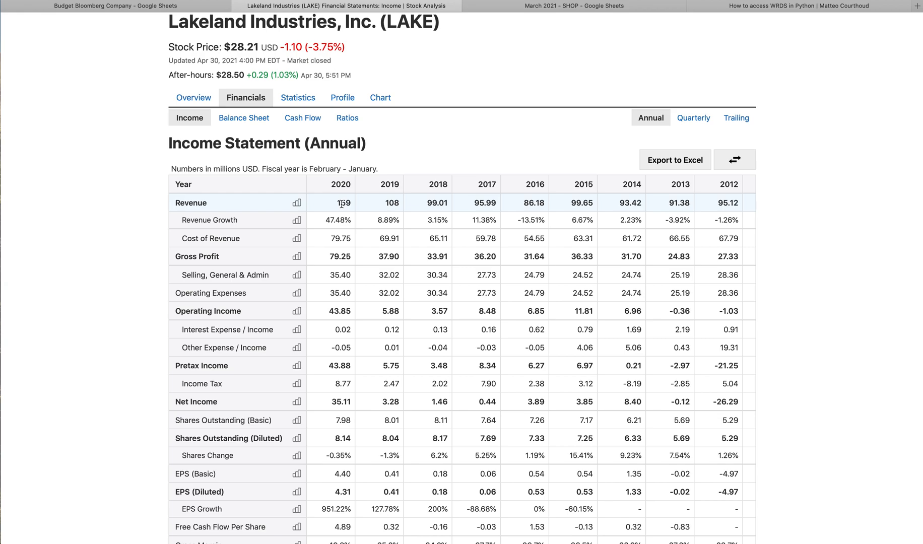
Compare the 2020 revenue in the LAKE sheet with the figure in Stock Analysis's annual income statement.
key(ctrl+shift+Tab)
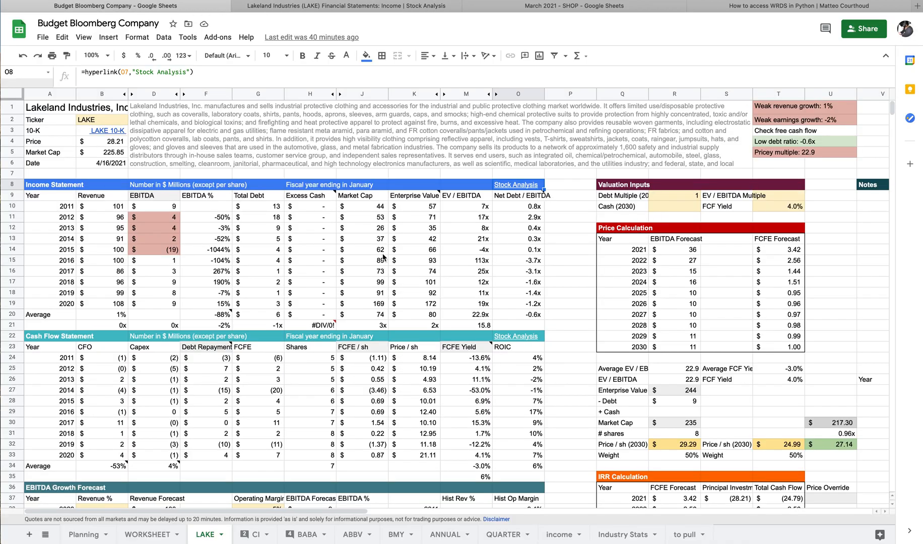
key(ctrl+Tab)
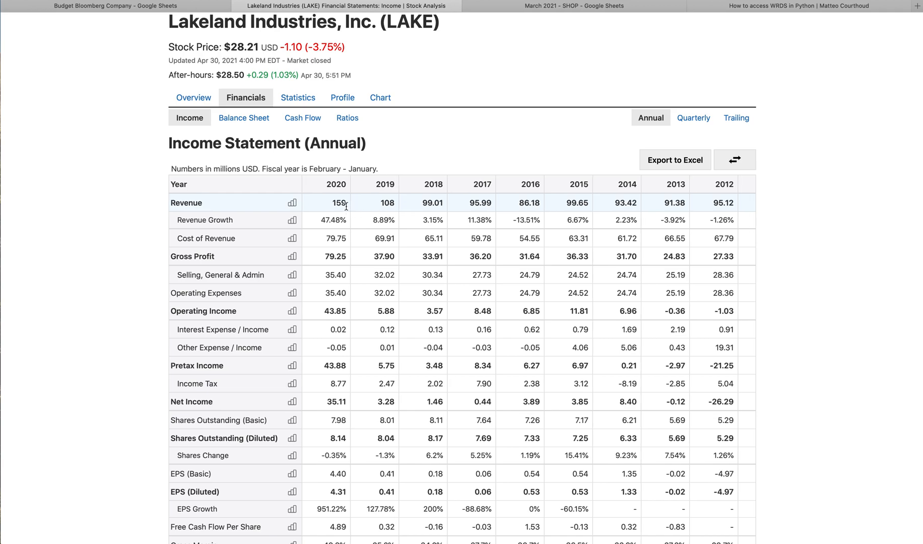
mouse_move(340, 200)
key(ctrl+shift+Tab)
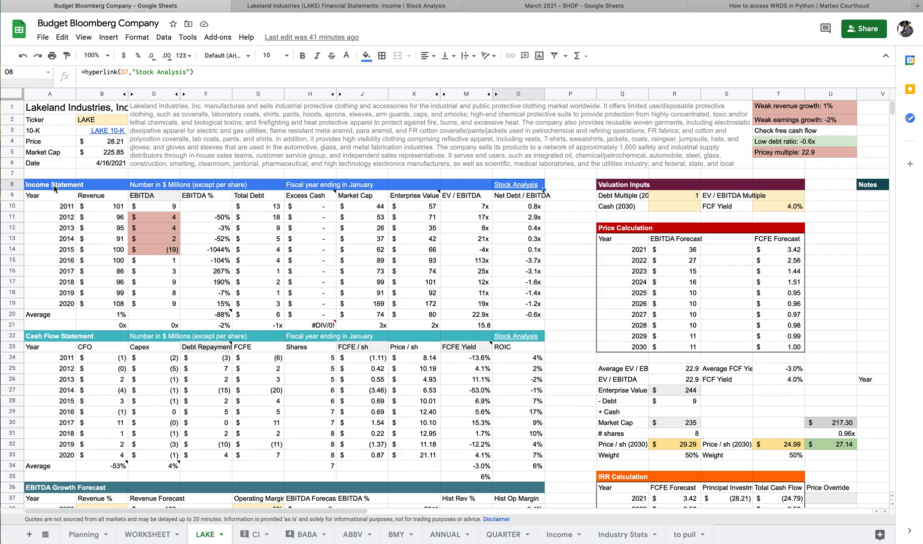
key(ctrl+Tab)
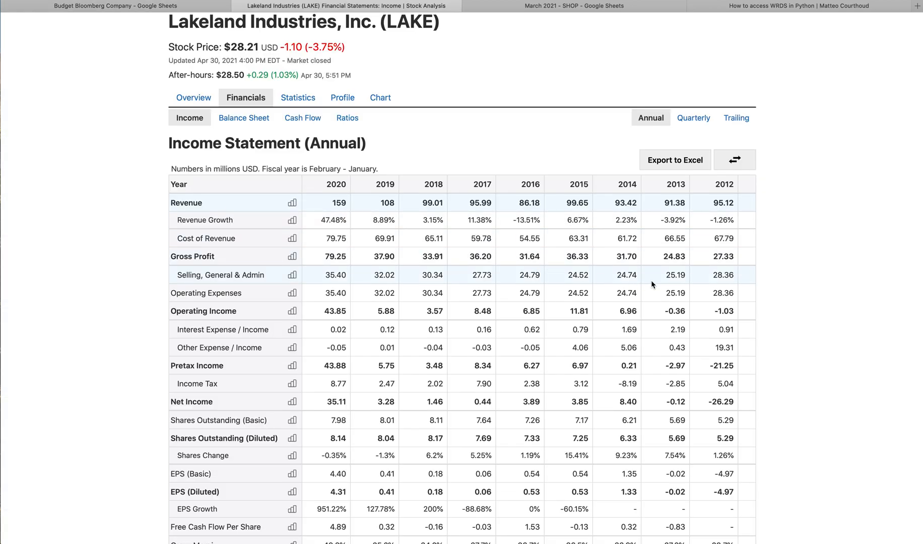
Examine the revenue figures for earlier fiscal years in the Stock Analysis income statement and return to the LAKE sheet.
scroll(651, 280, right, 3)
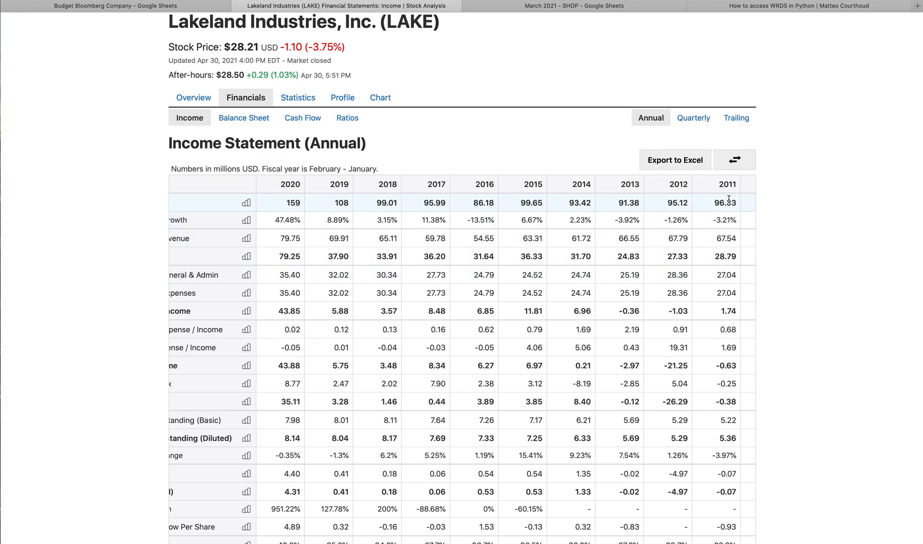
mouse_move(728, 200)
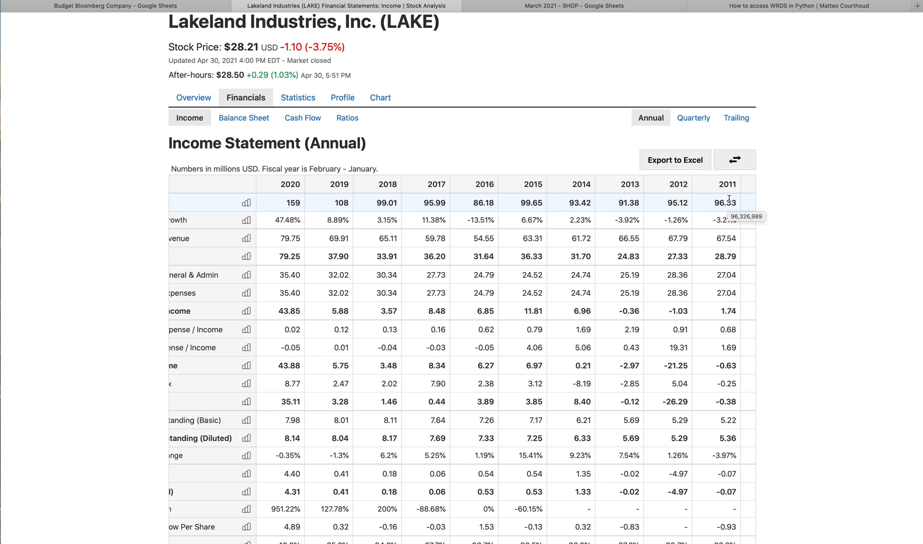
drag(689, 203, 664, 205)
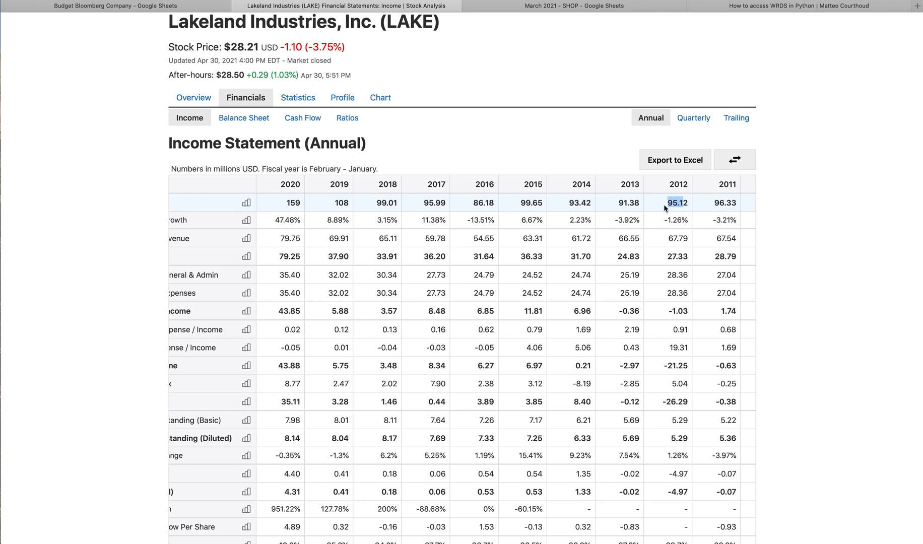
key(ctrl+shift+Tab)
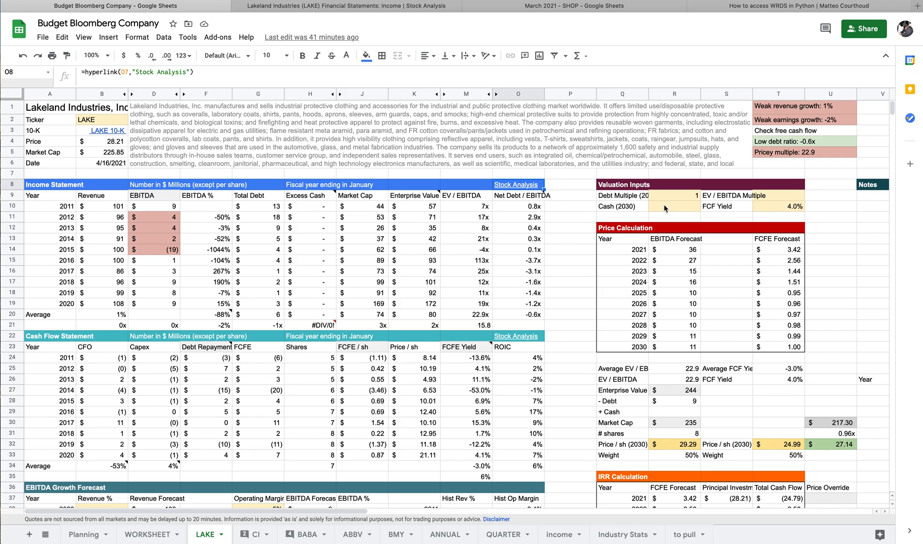
key(ctrl+Tab)
scroll(684, 208, right, 3)
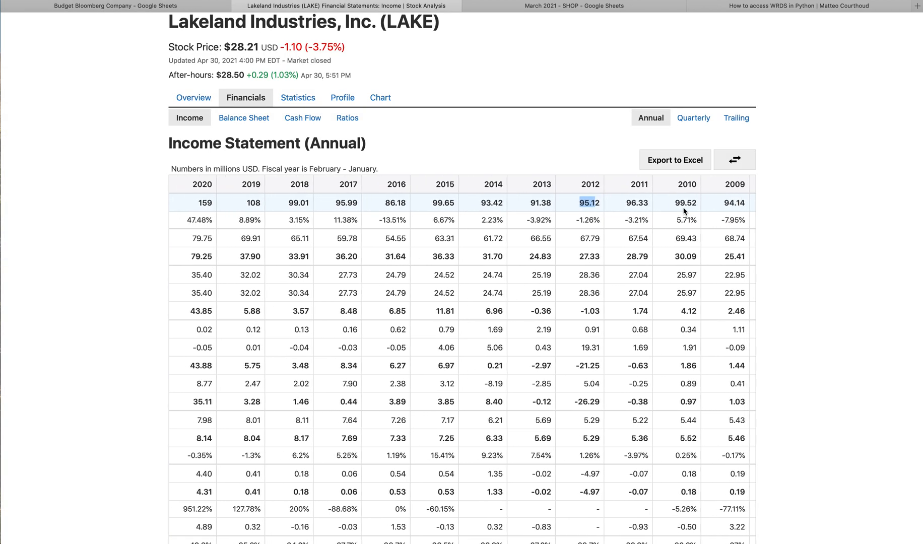
scroll(684, 209, up, 1)
scroll(683, 207, left, 5)
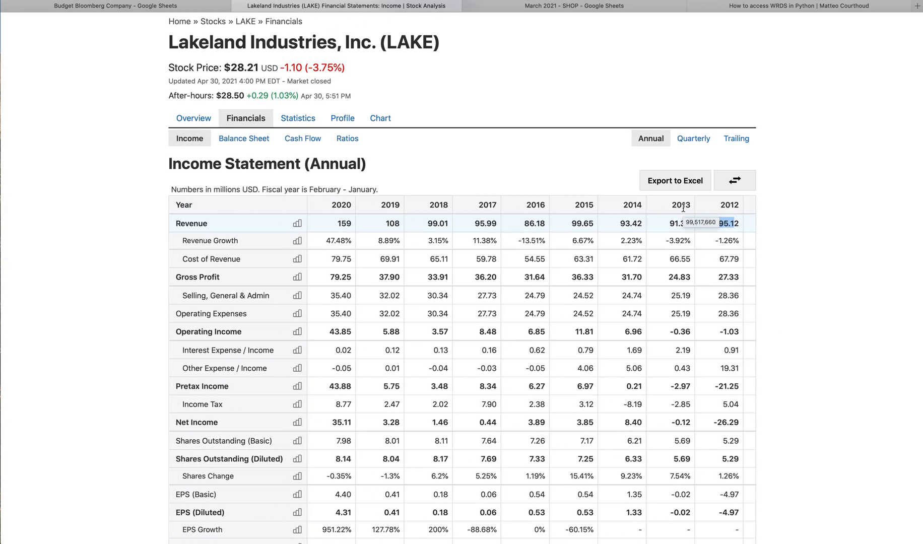
scroll(634, 255, down, 1)
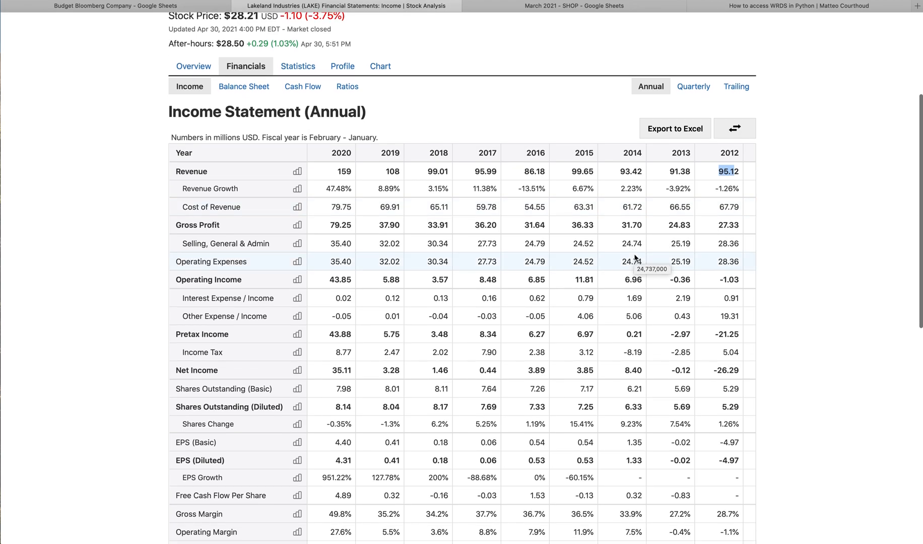
scroll(635, 257, right, 2)
scroll(634, 257, left, 2)
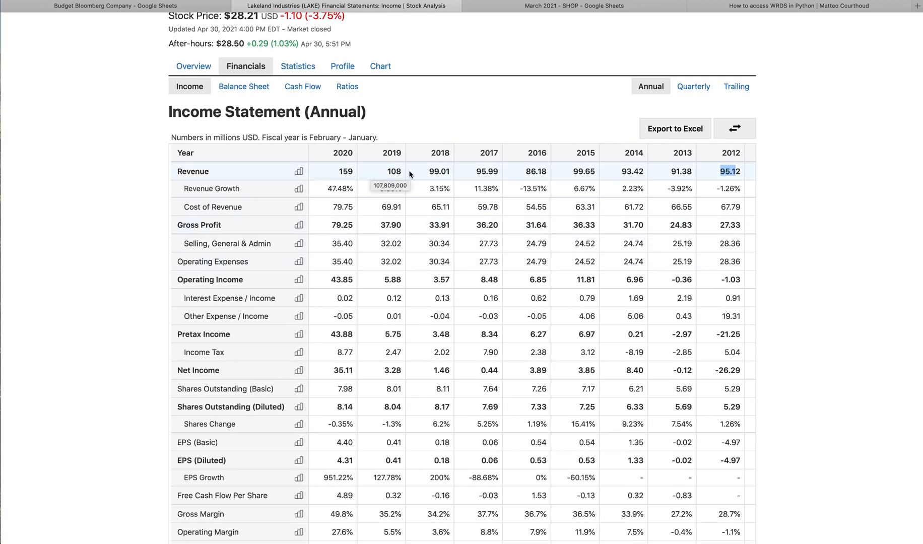
key(ctrl+shift+Tab)
drag(109, 306, 106, 219)
key(super+x)
key(Up)
key(super+v)
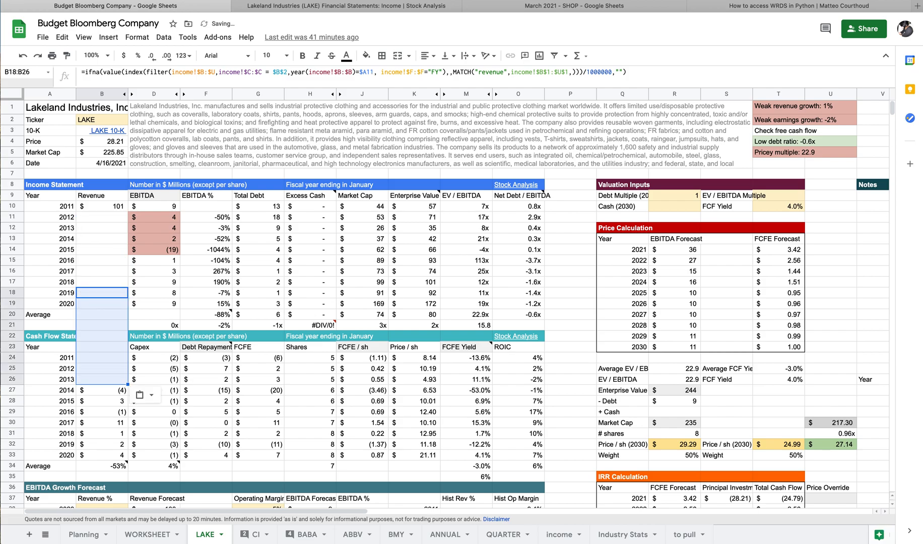
key(super+z)
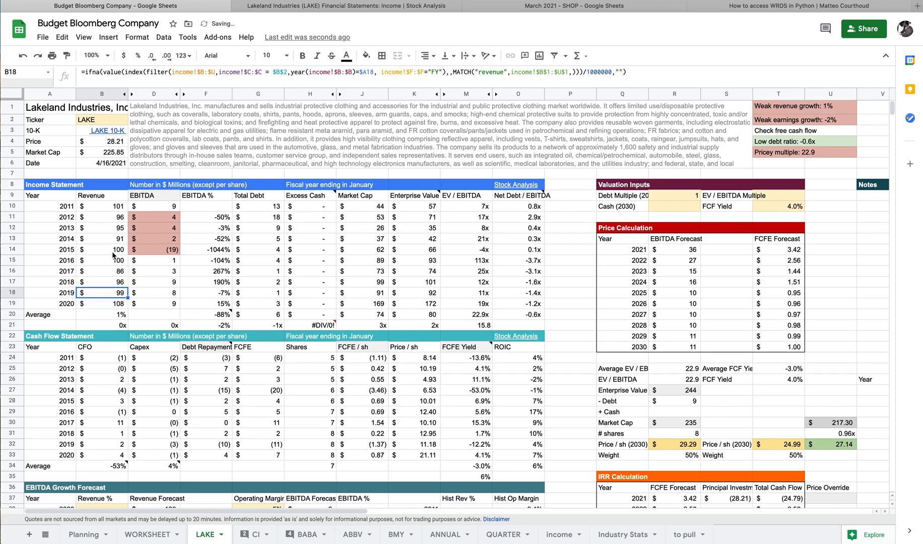
Move the 2012–2020 revenue cells up one row to start at 2011, and enter 159 as the 2020 revenue.
drag(111, 219, 107, 300)
key(super+x)
click(121, 212)
key(super+v)
click(109, 305)
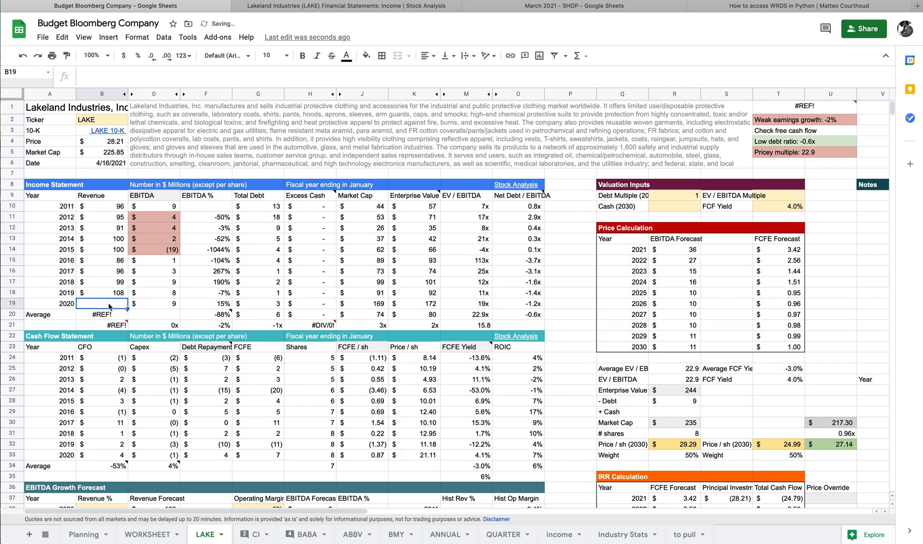
text(159)
key(Tab)
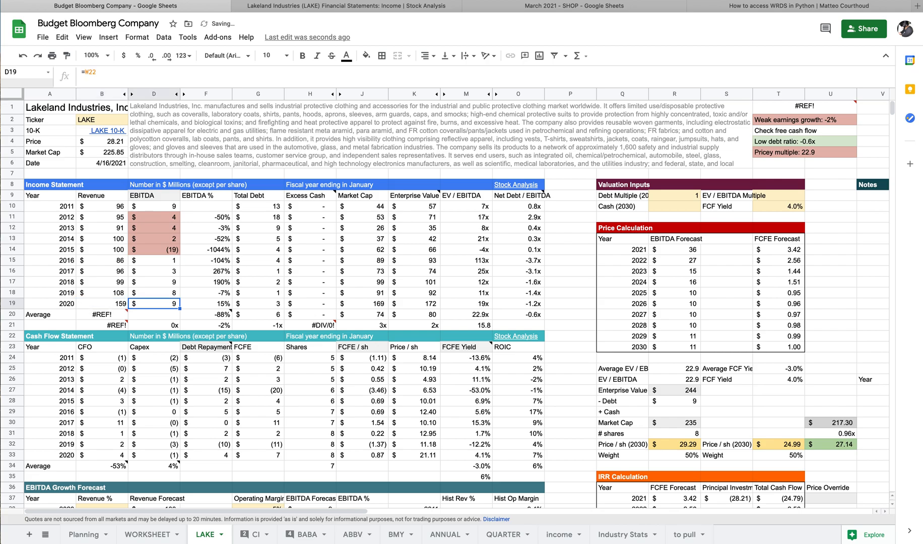
Fill the 2019 revenue cell down into 2020 to carry over its formatting, and set the 2020 revenue to 159 again.
click(104, 316)
click(104, 300)
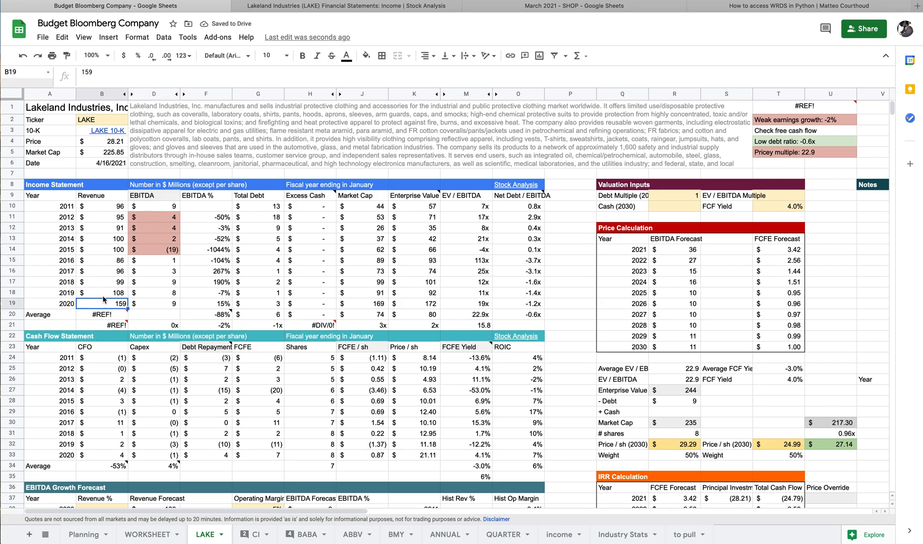
click(102, 295)
drag(127, 298, 110, 307)
click(111, 307)
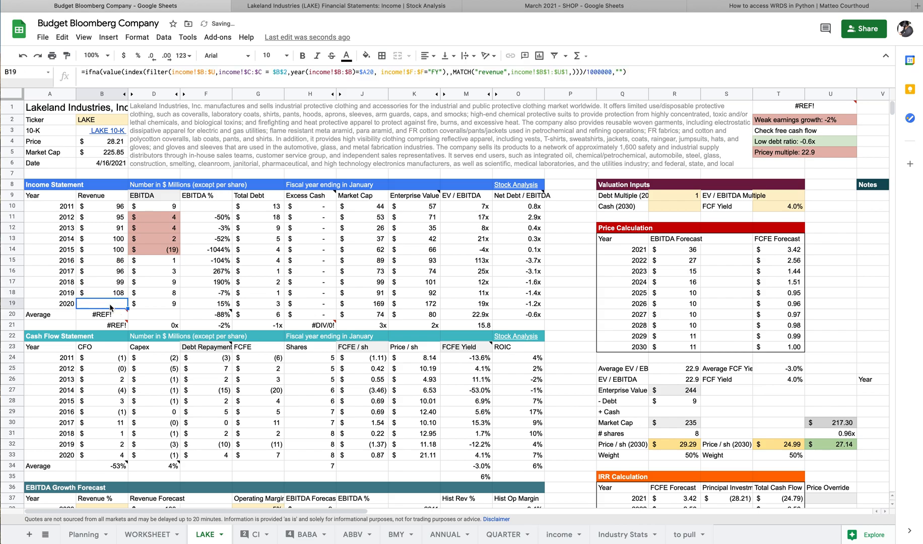
text(159)
key(Tab)
Inspect the average formula beneath the Revenue column.
scroll(111, 315, down, 3)
scroll(111, 315, up, 3)
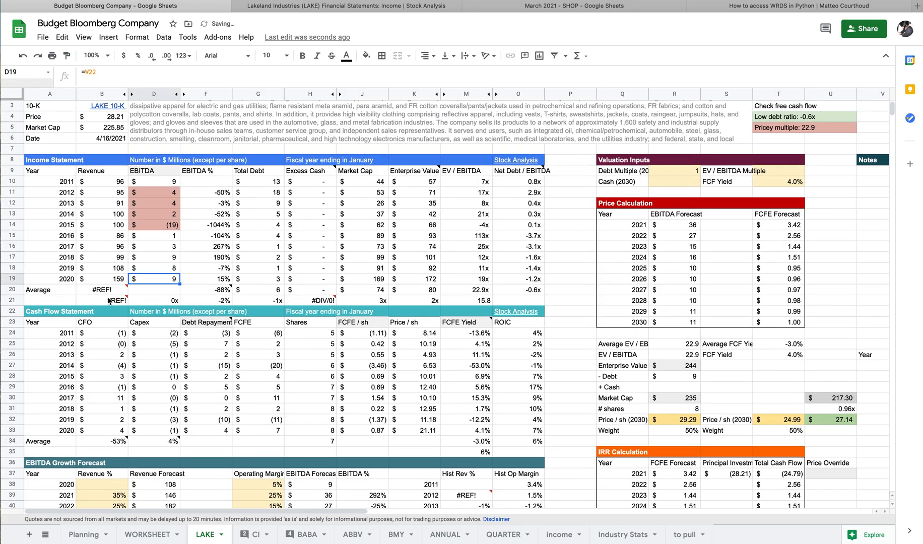
click(112, 288)
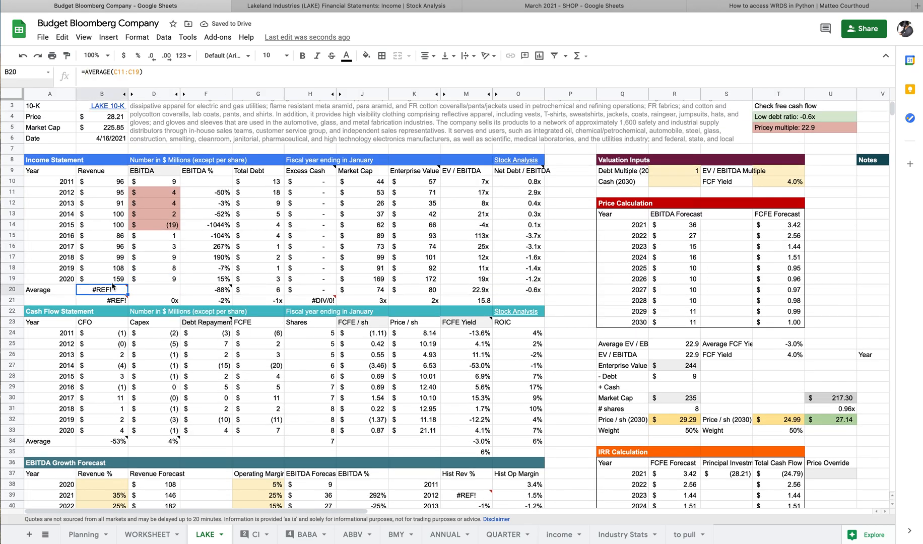
Unhide the Revenue % column and replace the broken 2012 growth formula with 0.
click(128, 94)
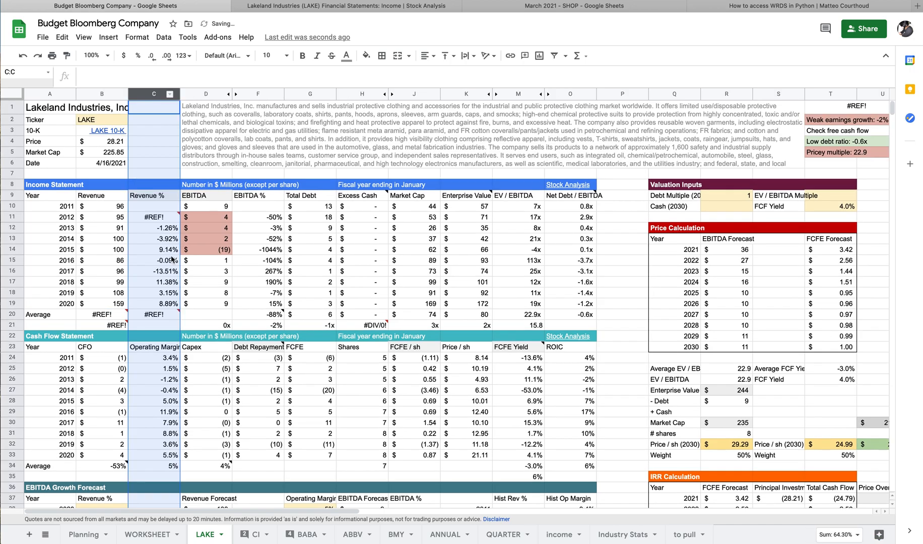
click(161, 216)
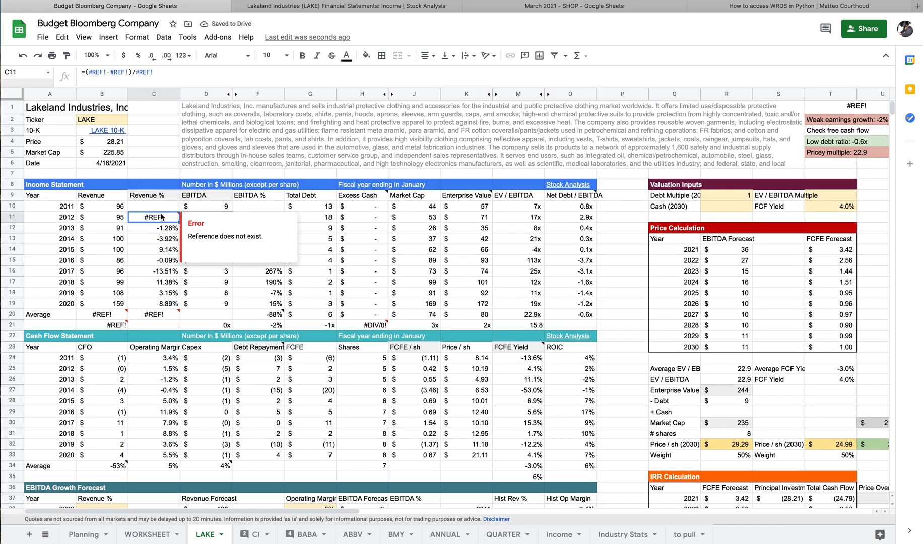
click(176, 230)
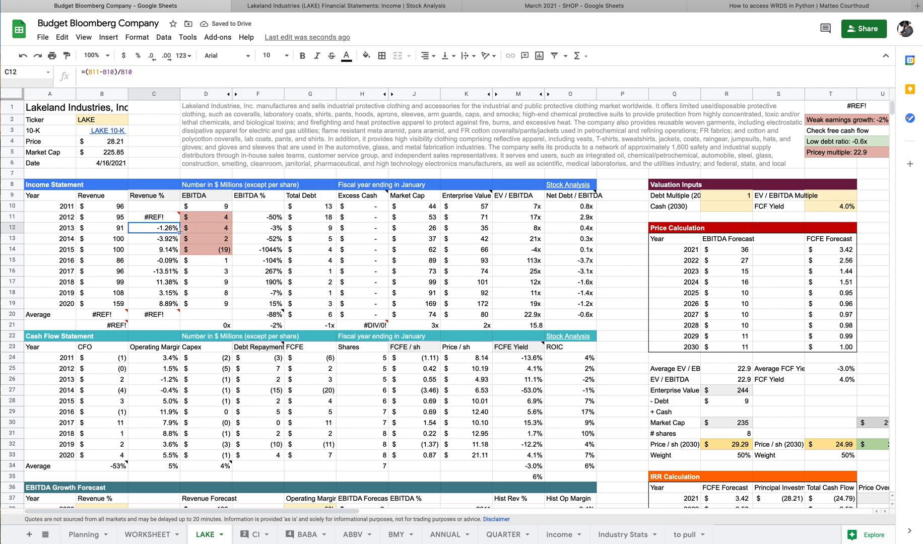
drag(179, 231, 179, 220)
click(162, 219)
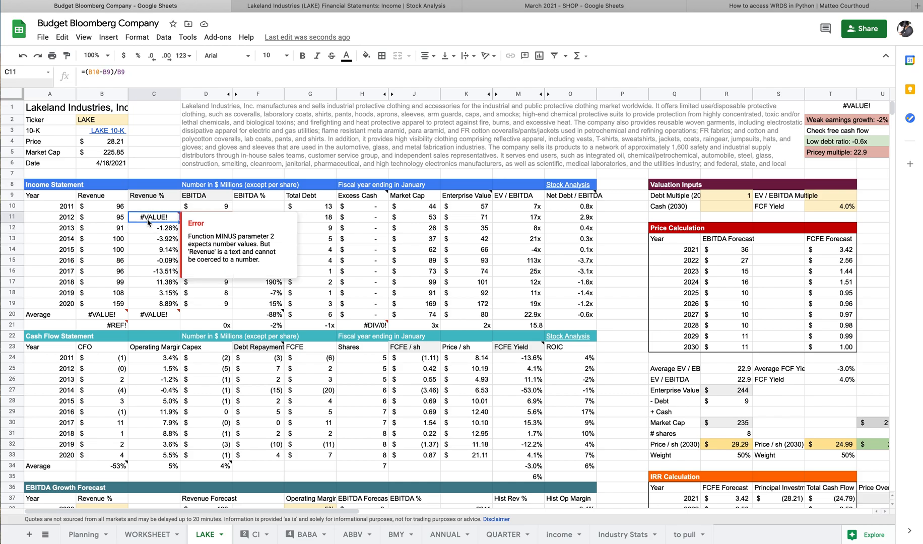
text(0)
key(Return)
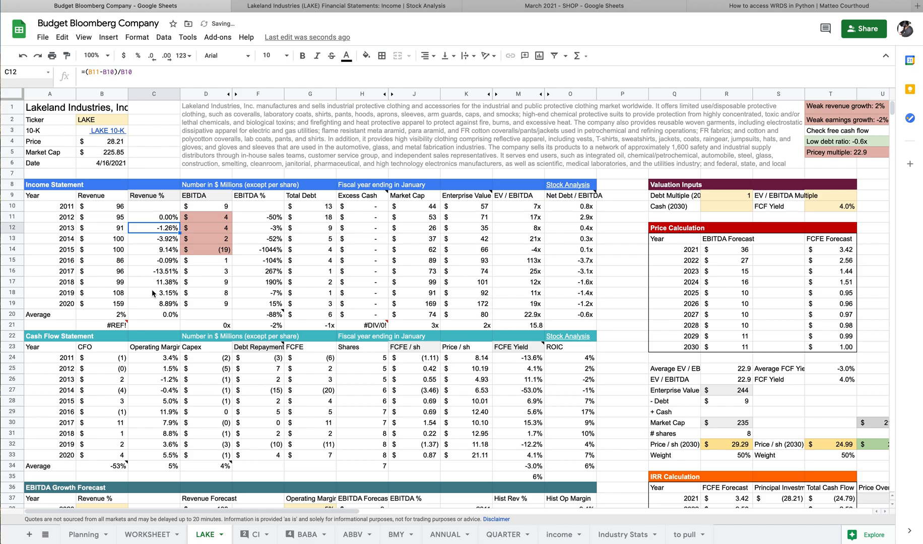
Inspect the growth multiple formula beneath the Revenue column and the formulas in the Revenue % and EBITDA columns.
click(118, 325)
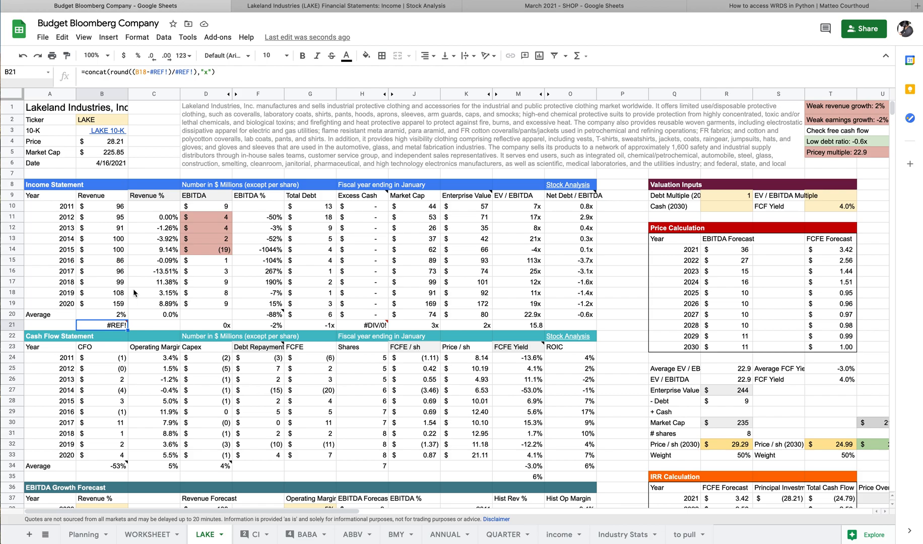
click(147, 283)
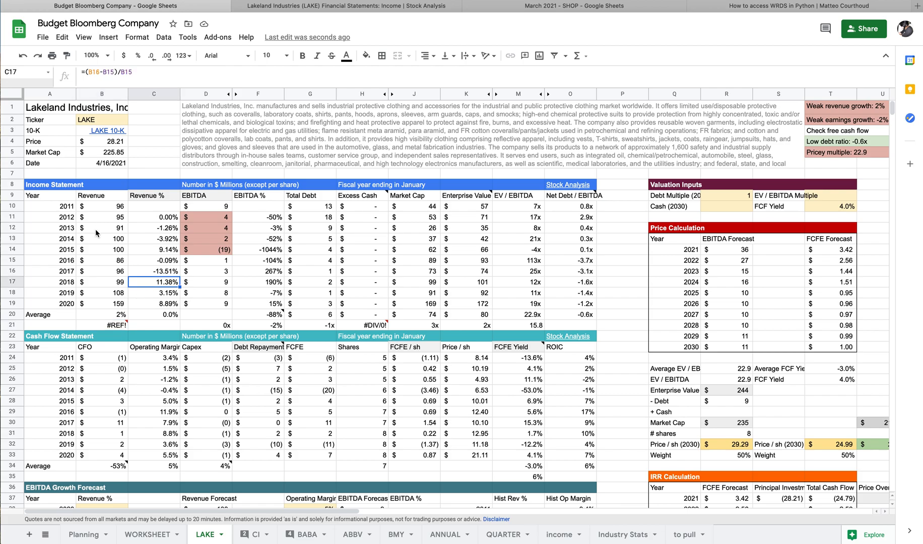
click(155, 247)
click(210, 235)
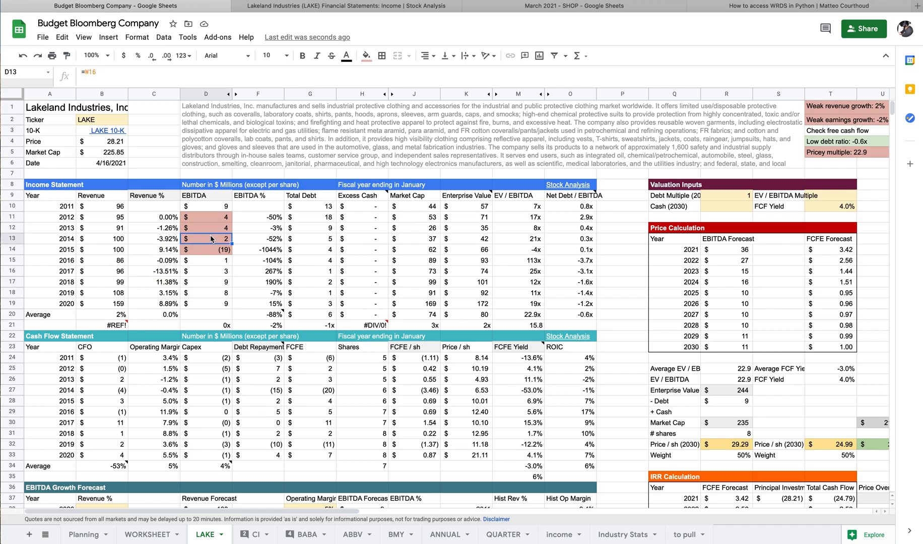
Examine the EBITDA figures by fiscal year in the Stock Analysis income statement and return to the LAKE sheet.
key(ctrl+Tab)
scroll(211, 238, down, 3)
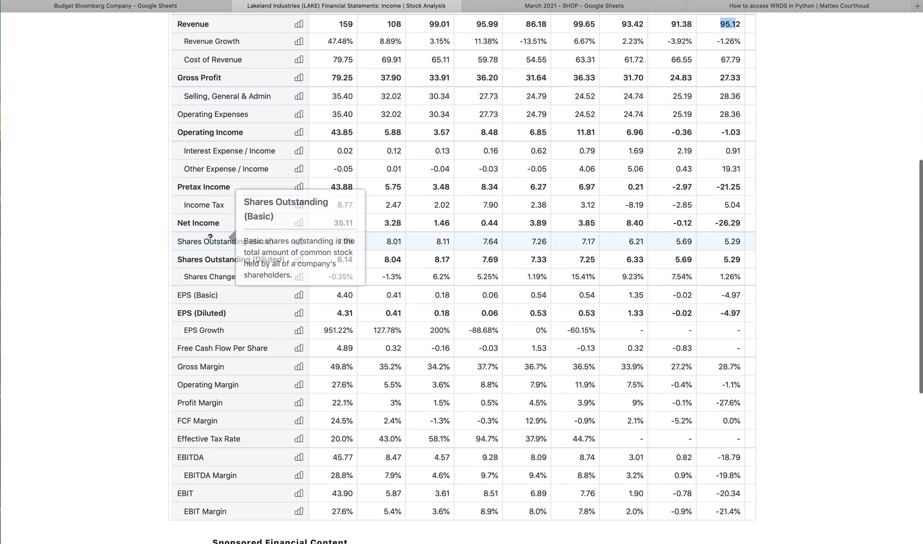
key(ctrl+shift+Tab)
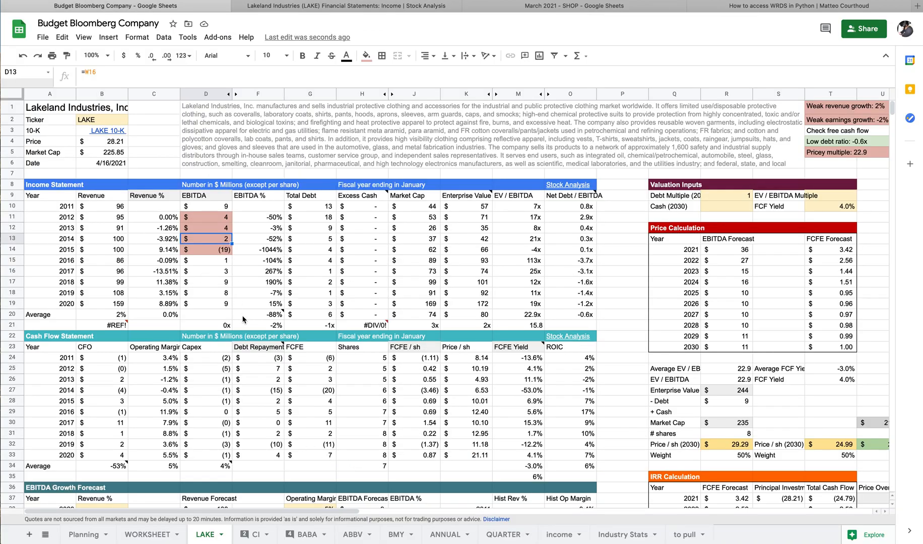
key(ctrl+Tab)
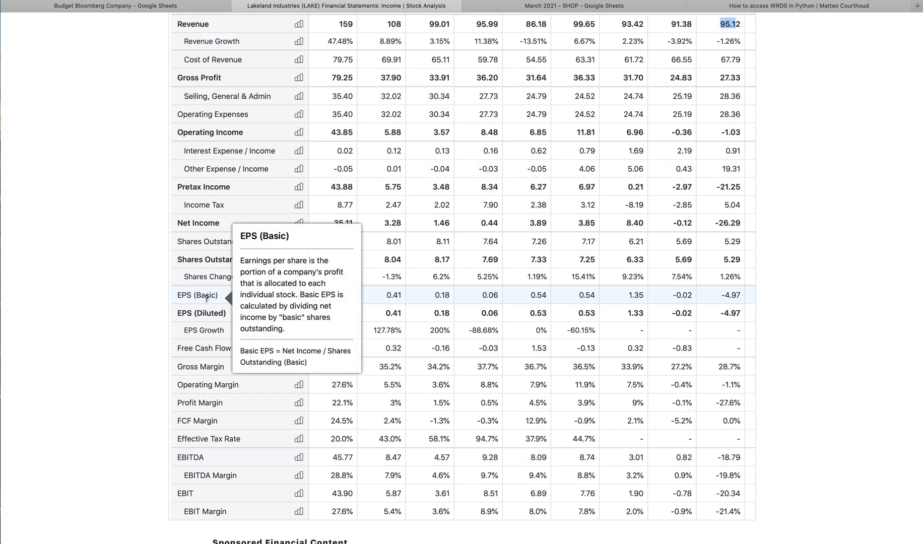
scroll(237, 493, up, 5)
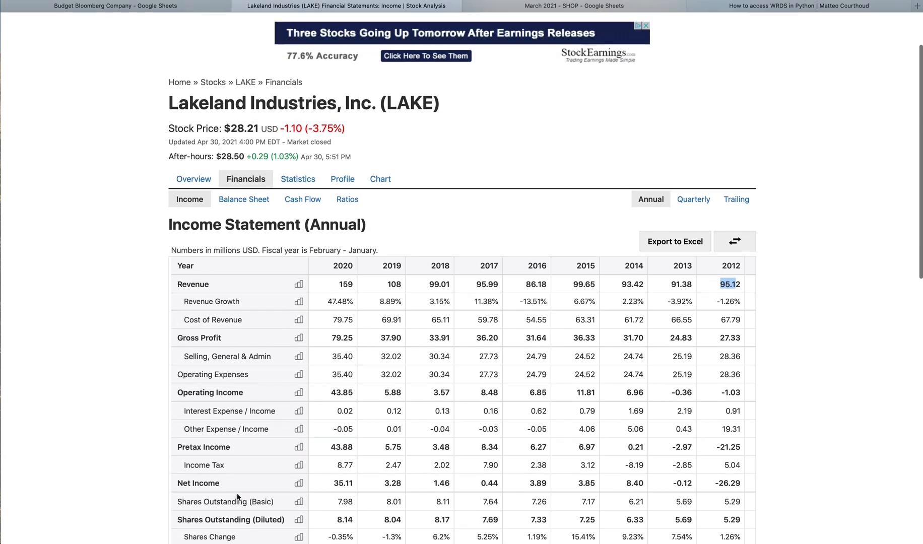
scroll(236, 493, down, 4)
mouse_move(237, 493)
scroll(237, 493, down, 1)
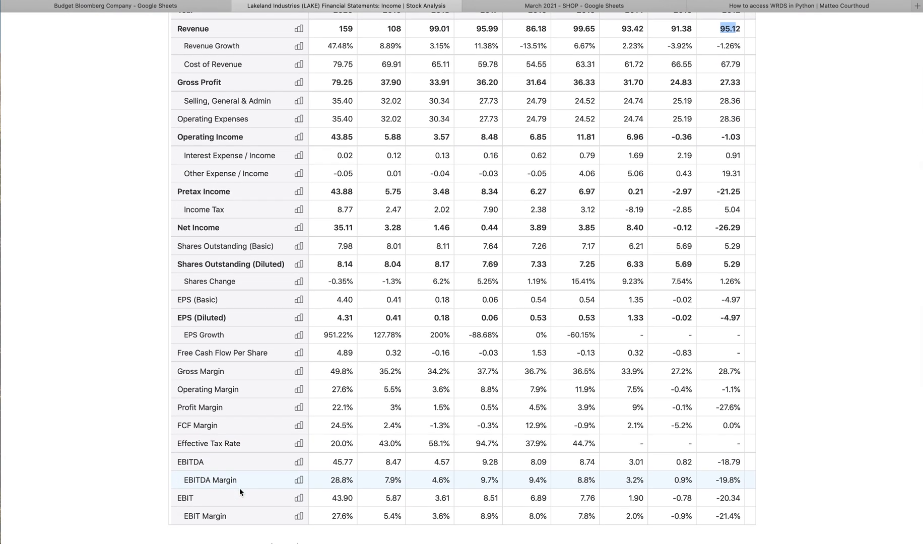
mouse_move(297, 476)
key(ctrl+shift+Tab)
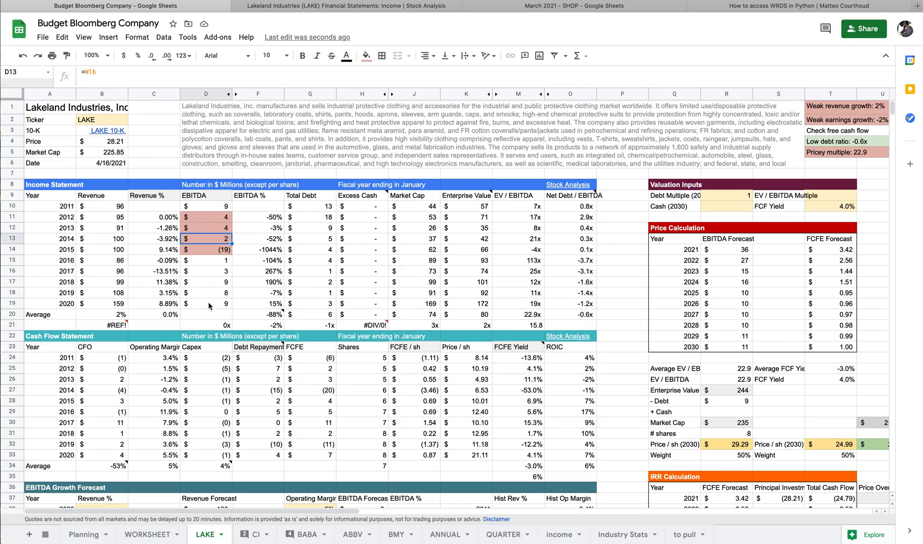
Try to move the 2013–2020 EBITDA cells up to start at the 2011 row, and undo the move.
drag(209, 306, 204, 232)
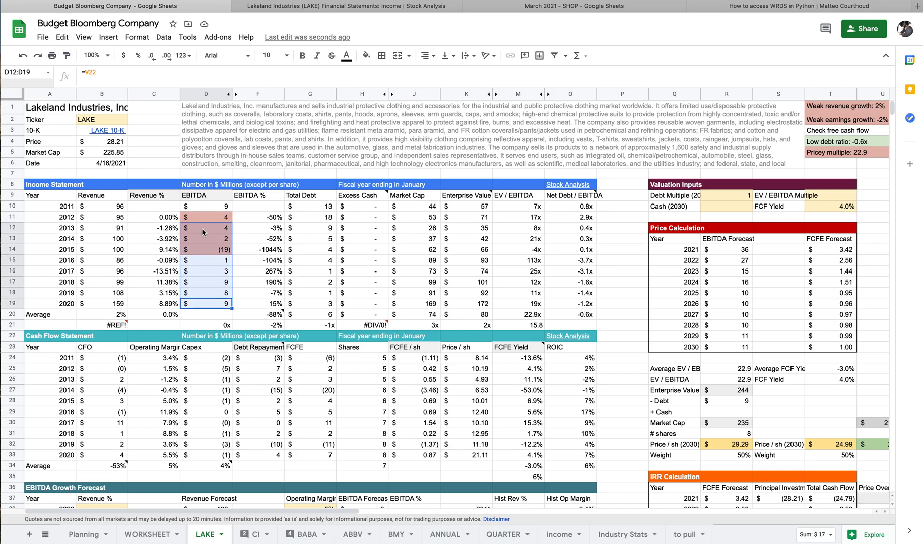
key(ctrl+c)
key(Up)
key(Up)
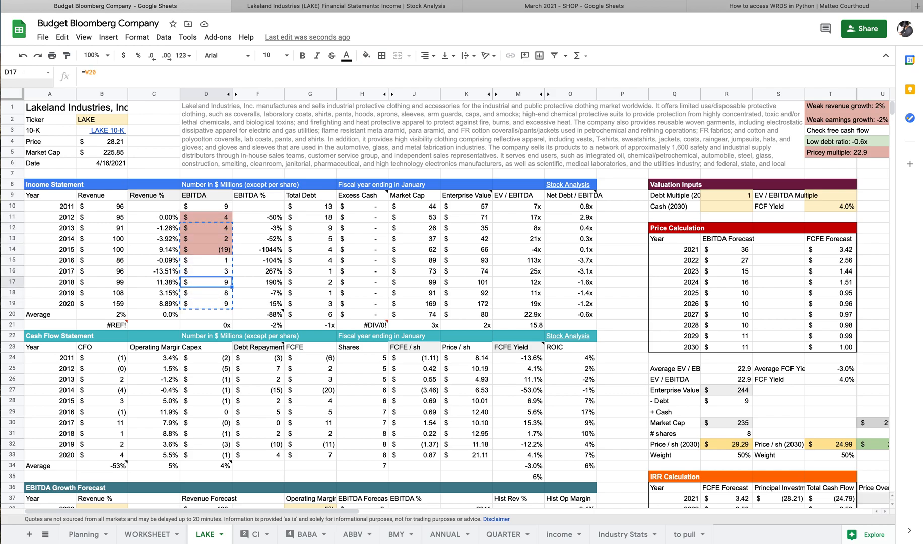
click(192, 208)
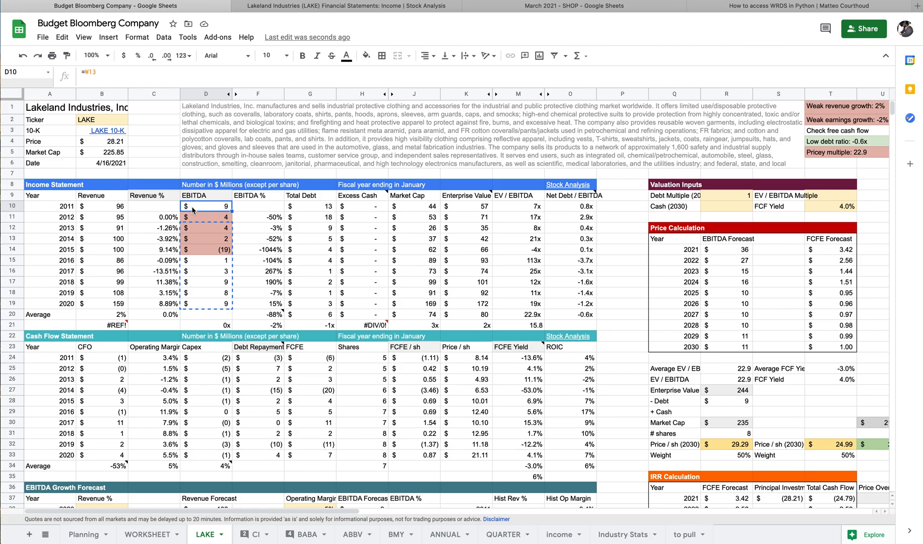
key(ctrl+v)
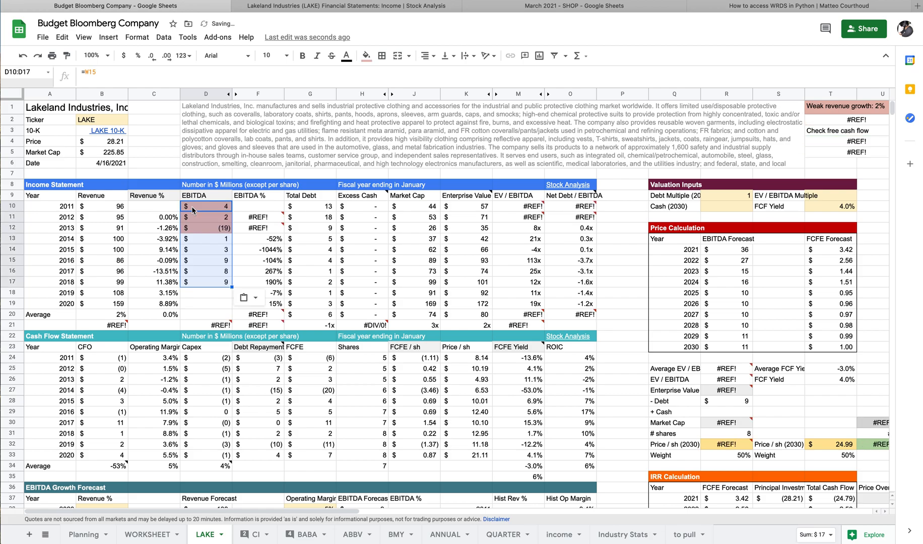
key(ctrl+z)
Move the 2012–2020 EBITDA cells up one row to start at 2011, and enter 45 as the 2020 EBITDA.
click(197, 216)
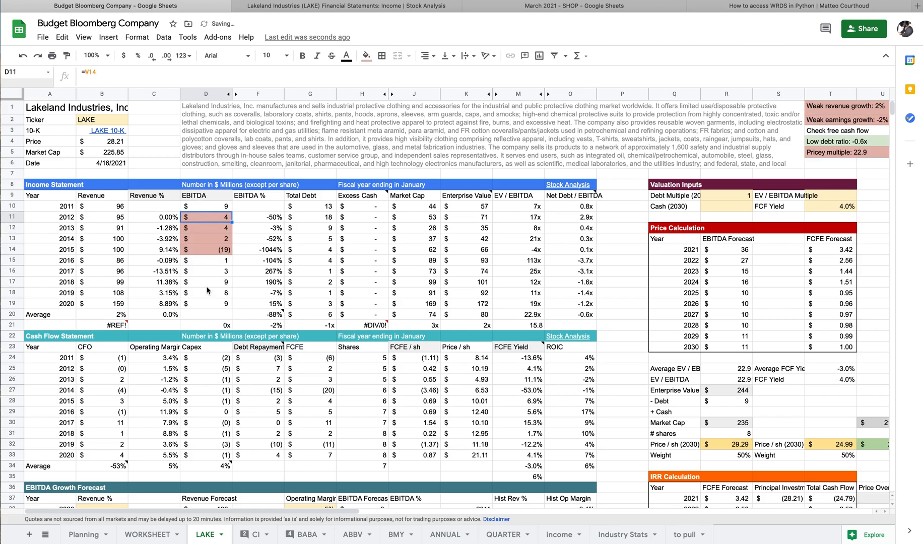
click(204, 304)
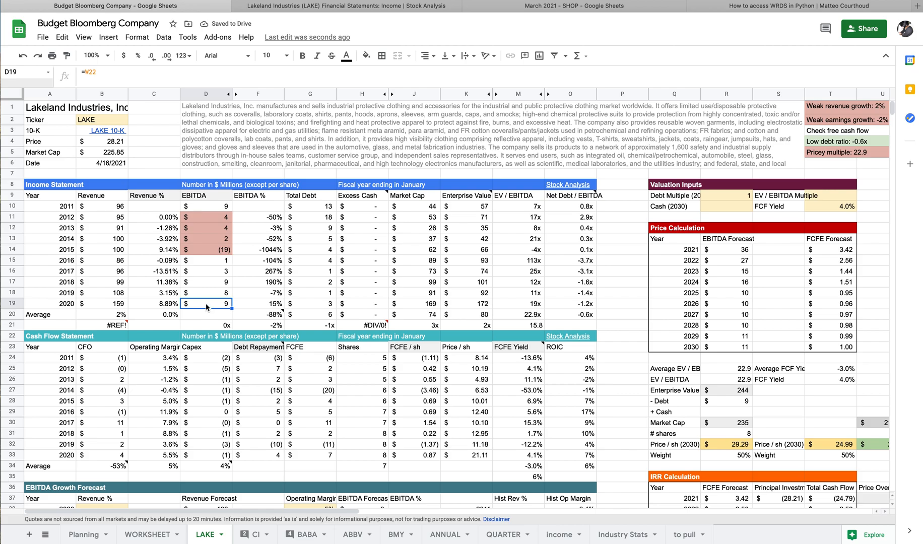
drag(209, 217, 207, 307)
click(207, 206)
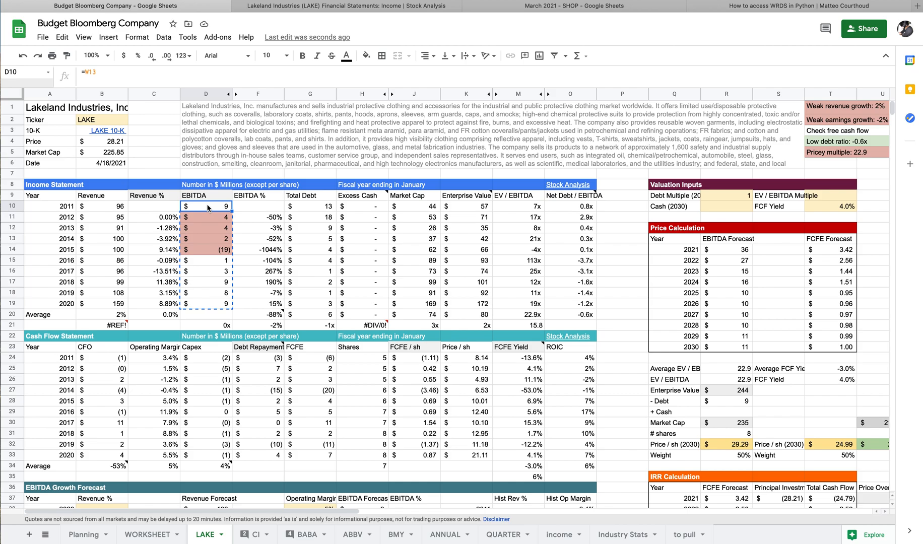
key(ctrl+v)
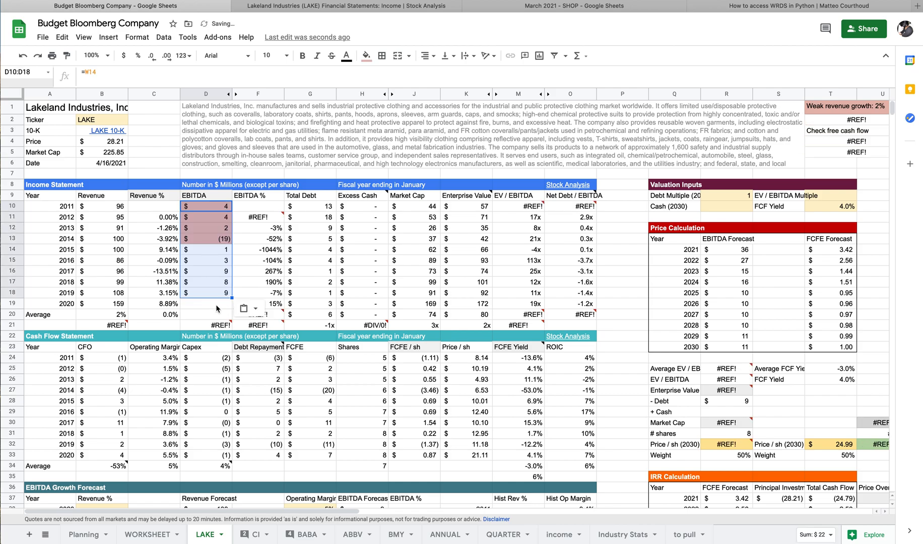
click(217, 306)
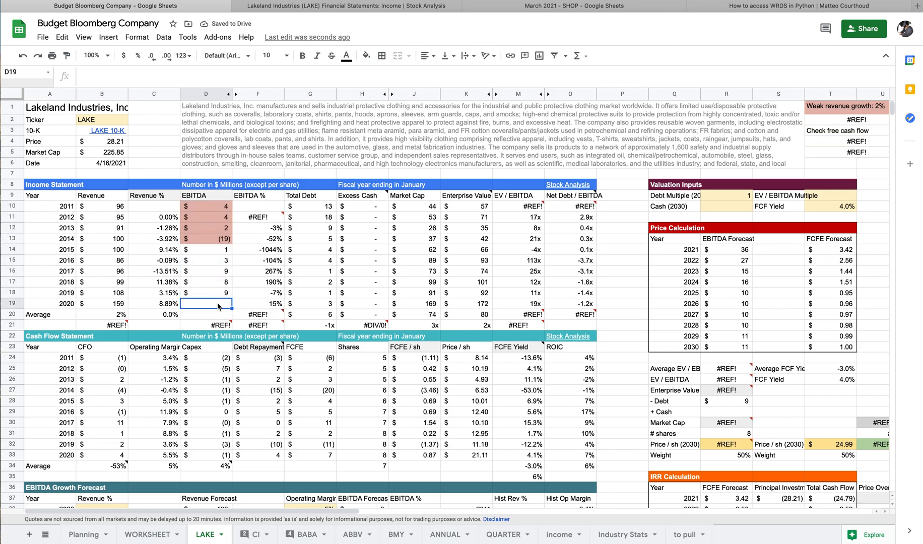
text(45)
key(Return)
scroll(219, 279, down, 3)
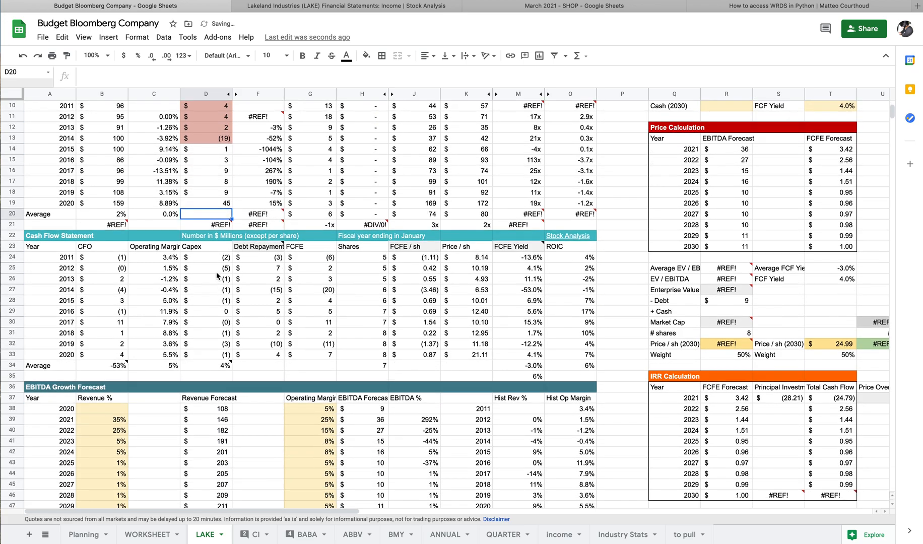
Fill the 2019 EBITDA cell down into 2020 to carry over its formatting, and set the 2020 EBITDA to 45 again.
scroll(218, 279, up, 3)
click(227, 268)
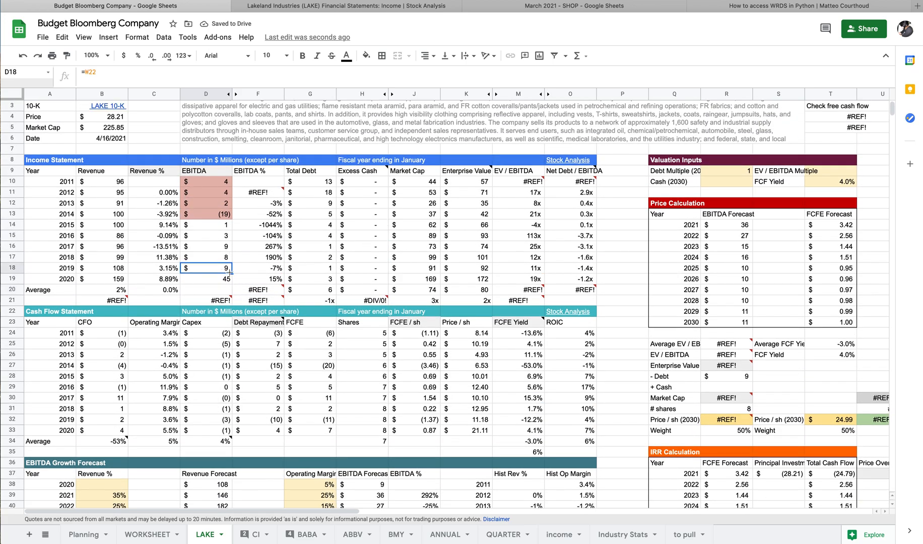
click(228, 280)
text(45)
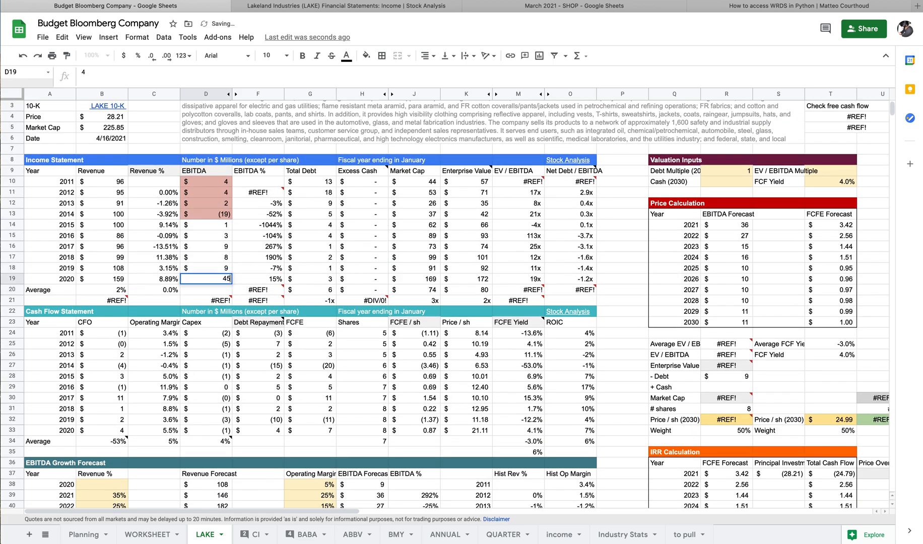
click(258, 283)
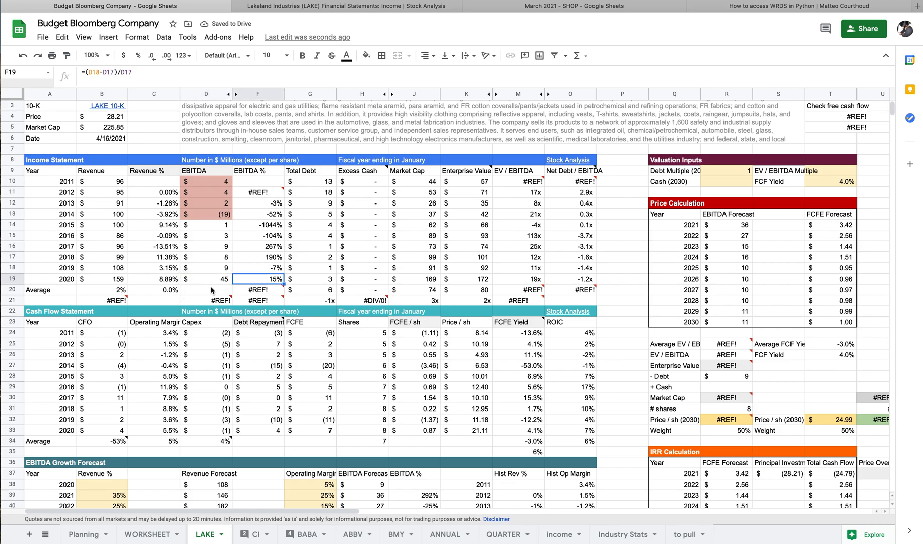
Replace the broken 2012 EBITDA % formula with 0.
click(252, 292)
click(267, 194)
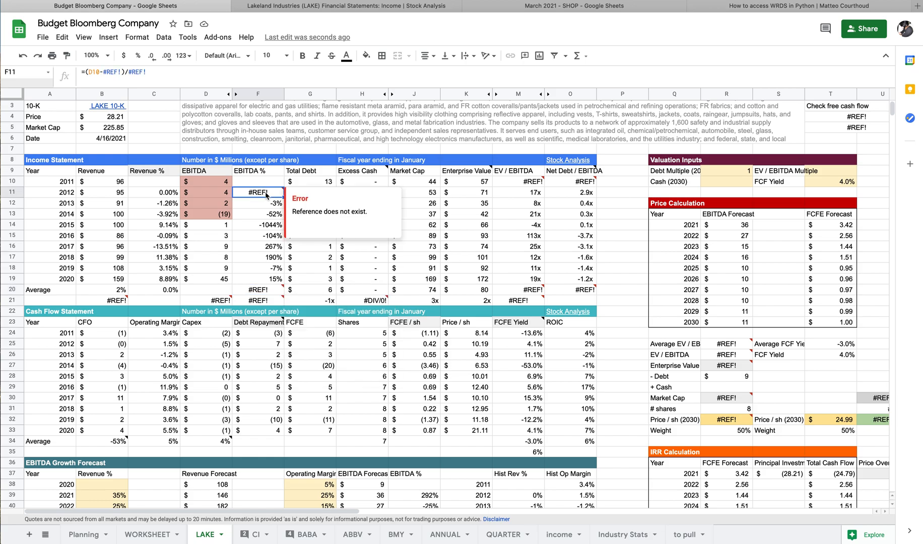
text(0)
click(264, 227)
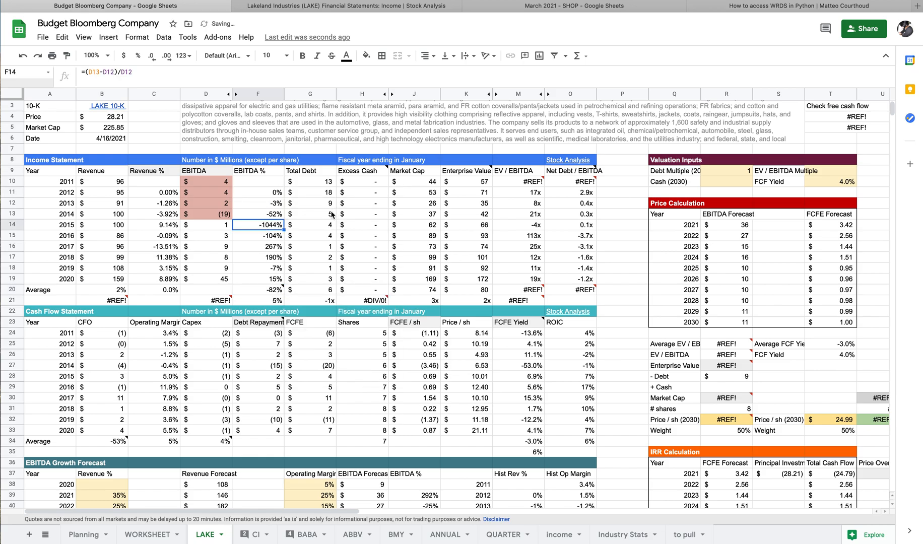
Repair the growth multiple formula beneath the Revenue average by replacing both broken references with B10, the 2011 revenue.
click(218, 302)
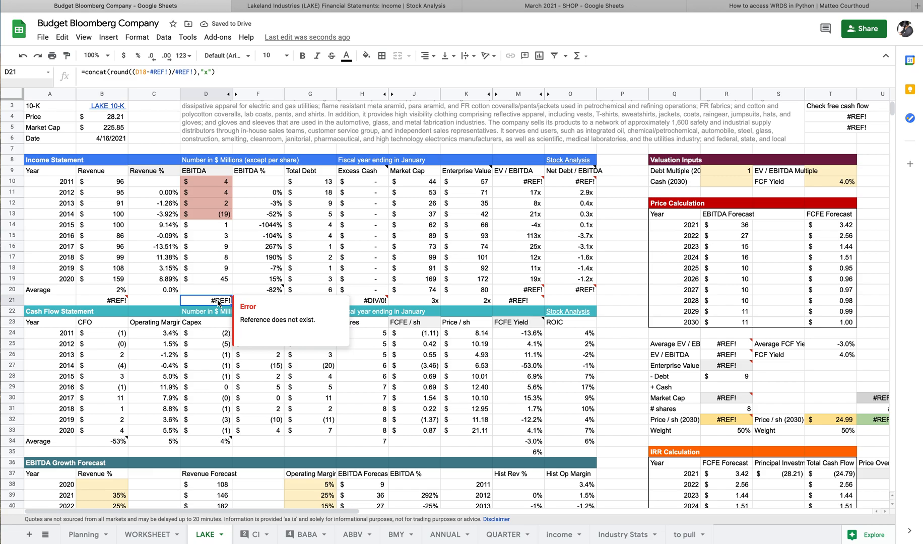
click(101, 301)
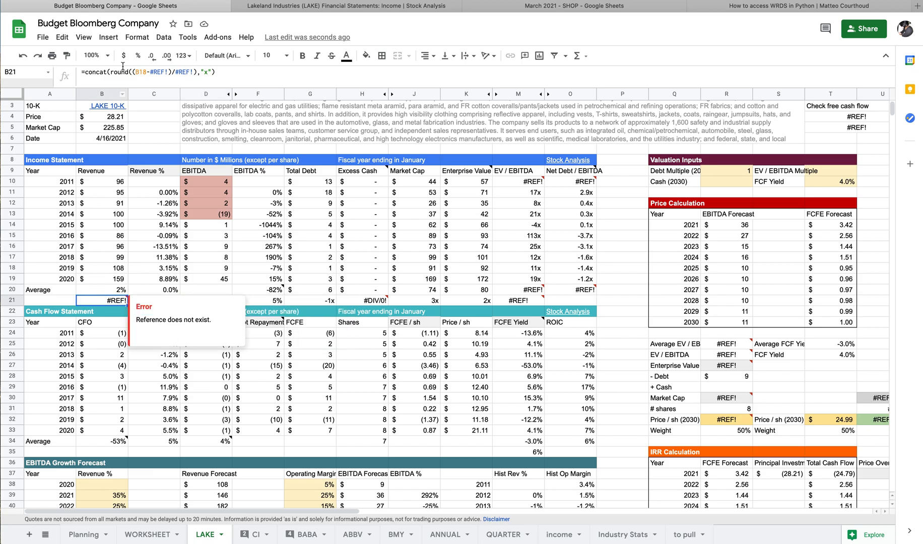
click(169, 72)
key(BackSpace)
key(BackSpace)
key(BackSpace)
key(BackSpace)
key(BackSpace)
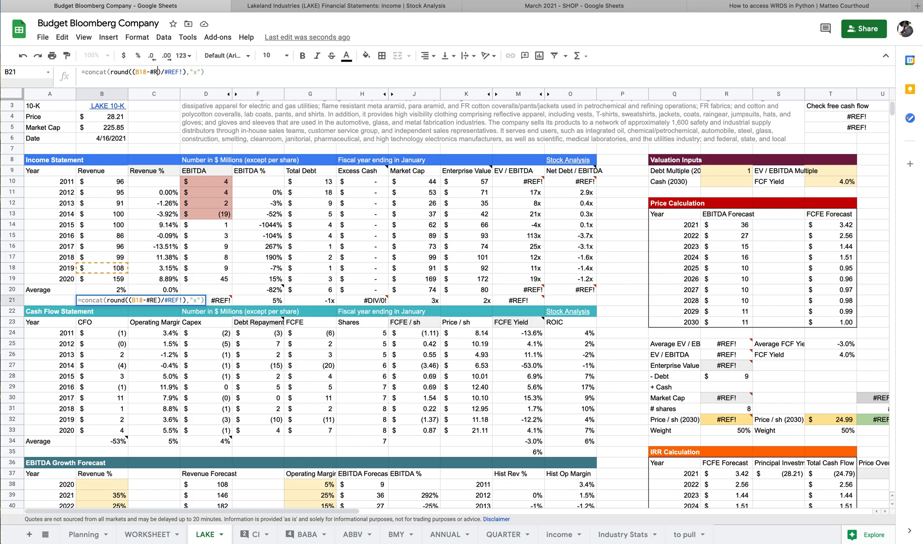
click(102, 182)
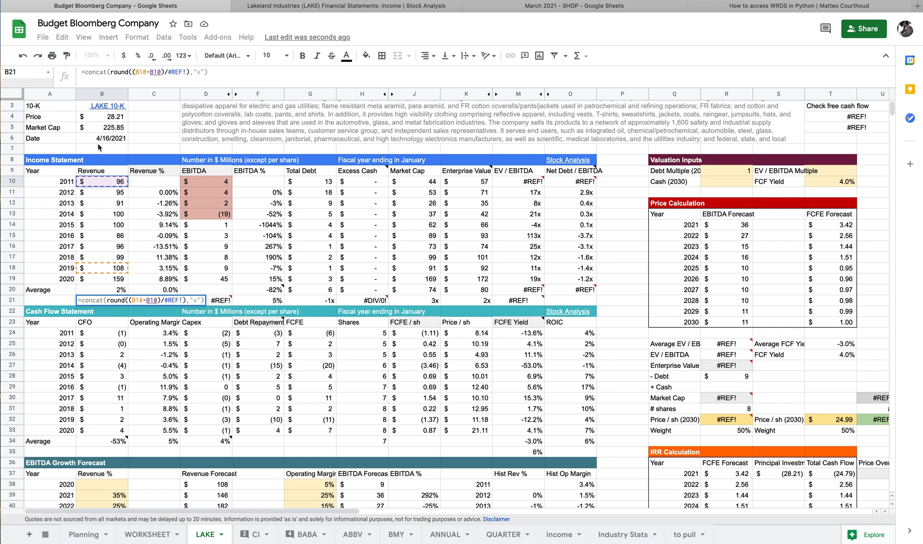
drag(185, 72, 168, 72)
text(B10)
key(Return)
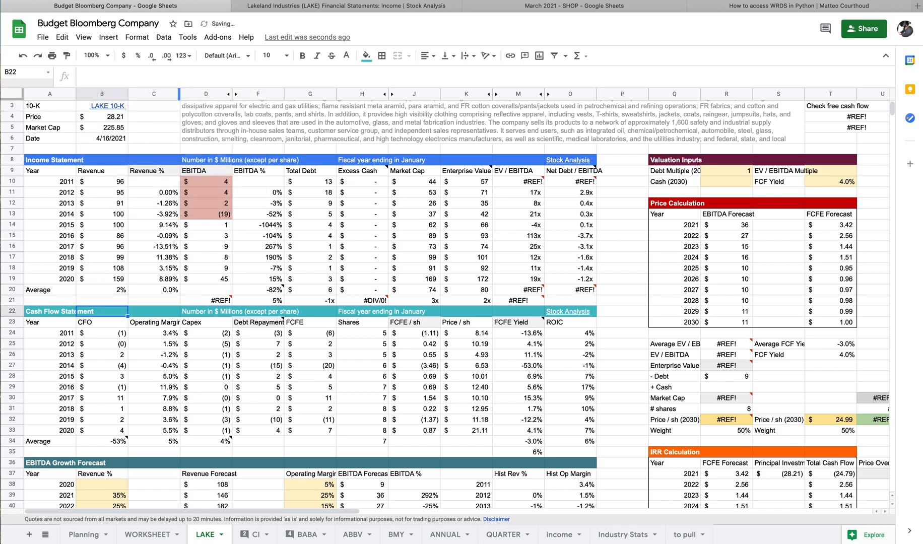
mouse_move(222, 302)
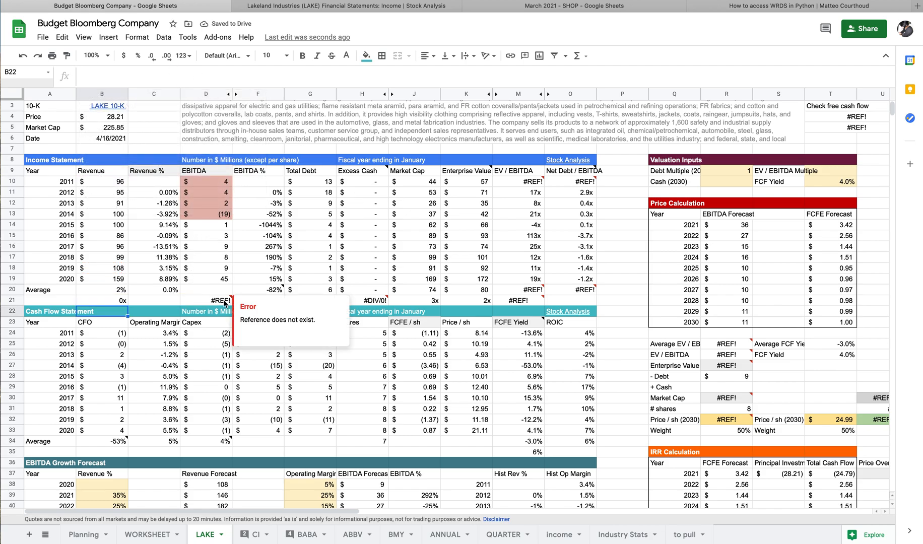
Point the first reference of the growth multiple formula beneath the Revenue average to B19, the 2020 revenue.
click(112, 304)
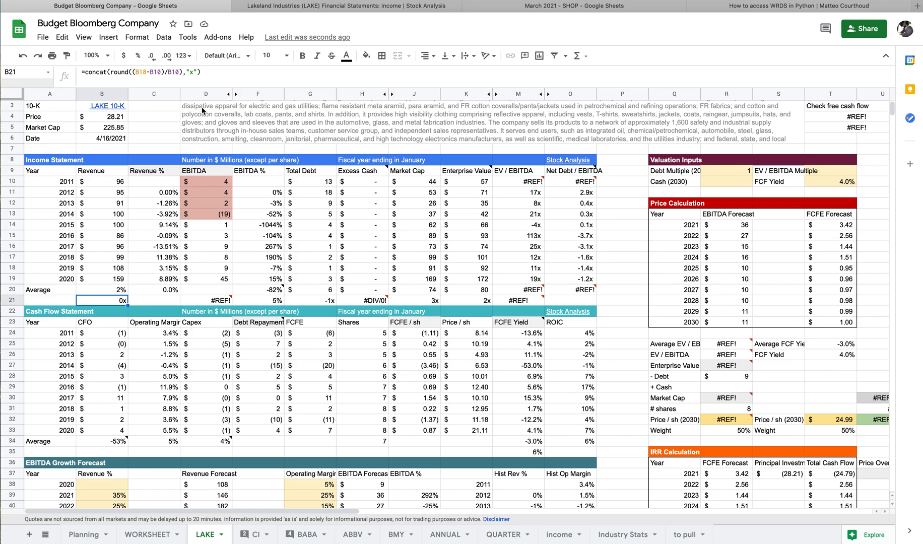
click(153, 71)
key(BackSpace)
text(9)
key(Return)
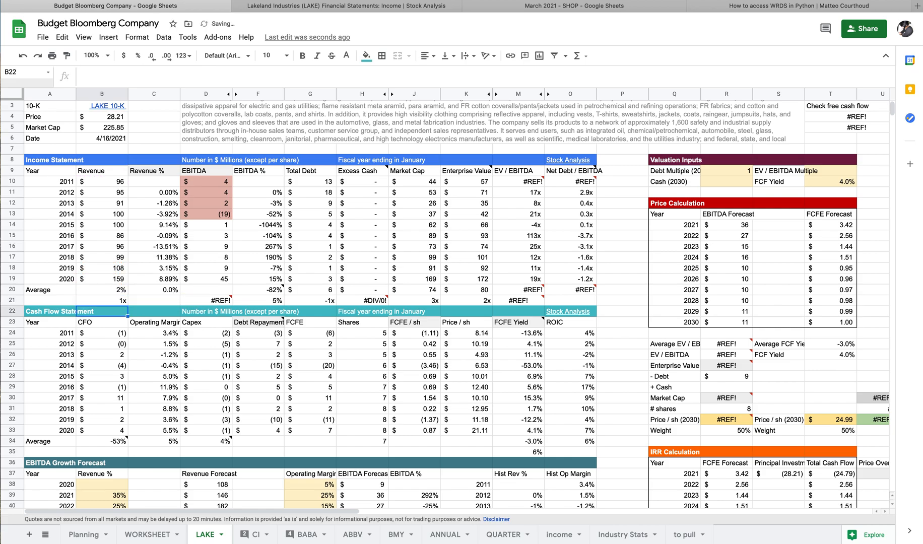
key(Up)
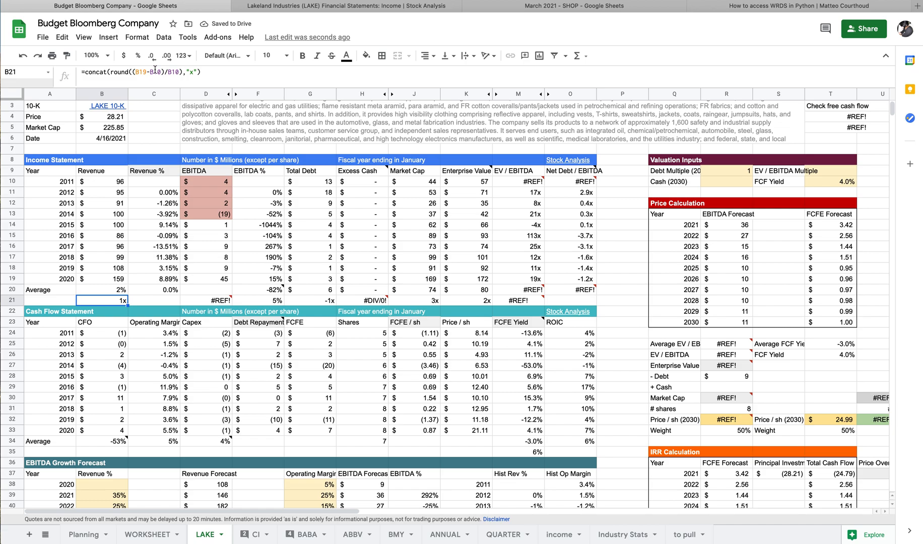
Check the spreadsheet's EBITDA and Total Debt columns by year, and compare the debt with Lakeland's annual balance sheet on Stock Analysis.
click(276, 269)
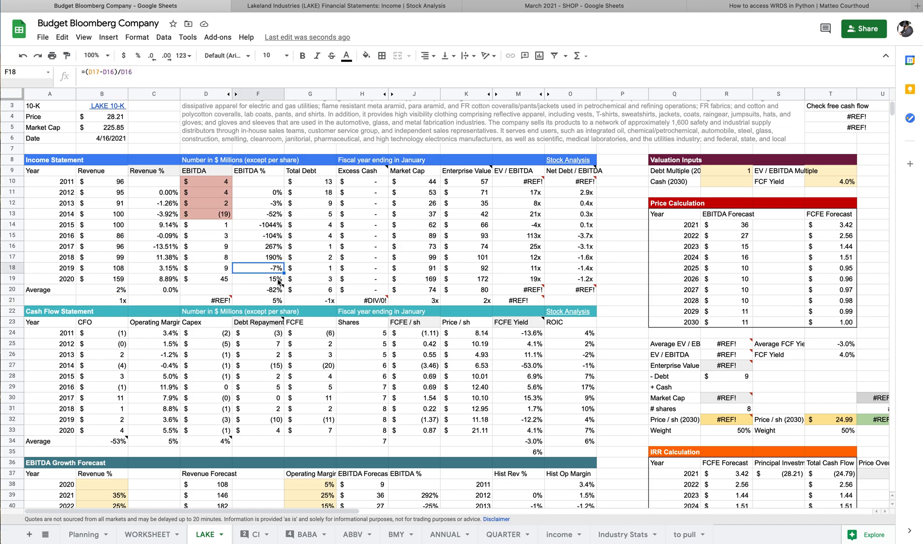
click(224, 260)
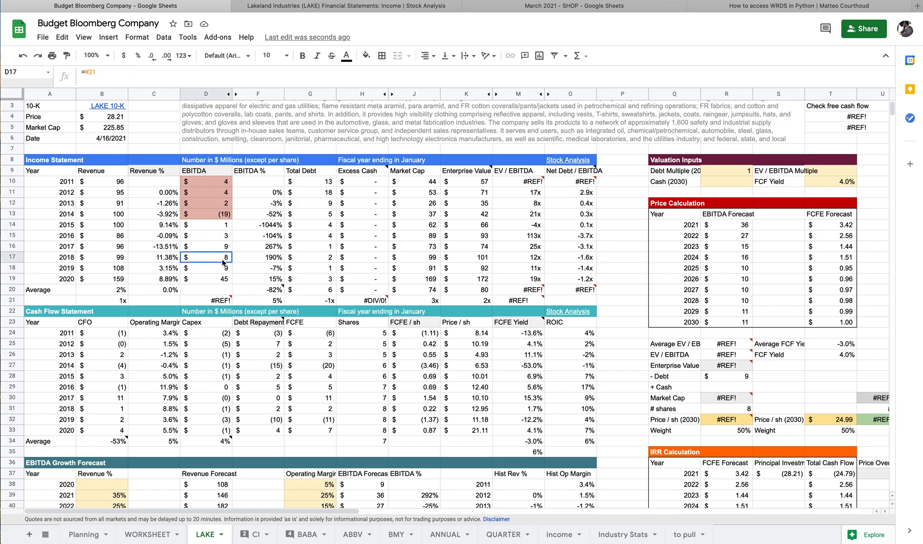
click(314, 184)
click(325, 289)
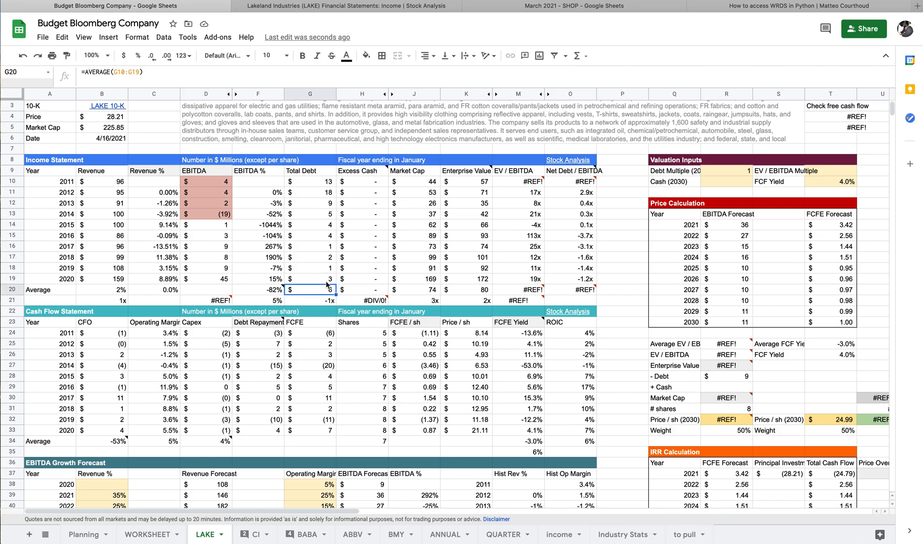
key(ctrl+Tab)
scroll(329, 279, up, 2)
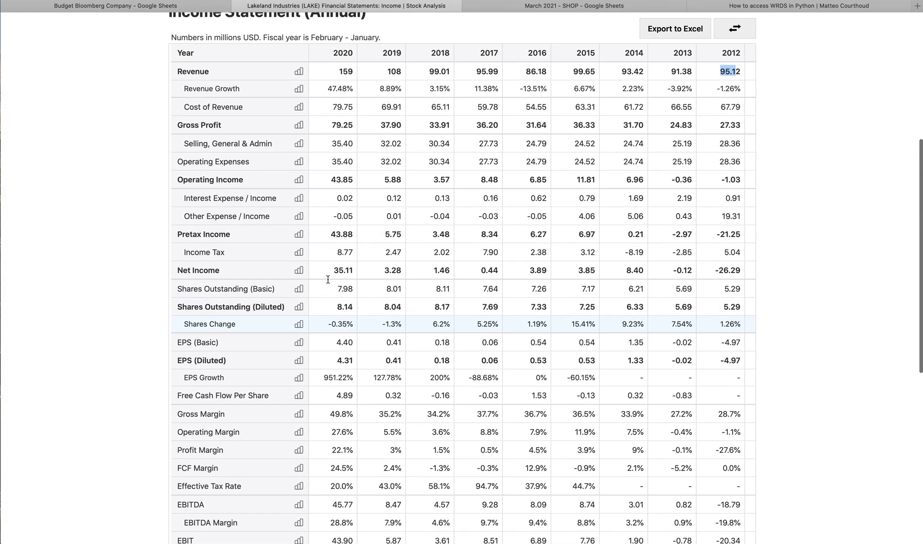
scroll(329, 279, up, 2)
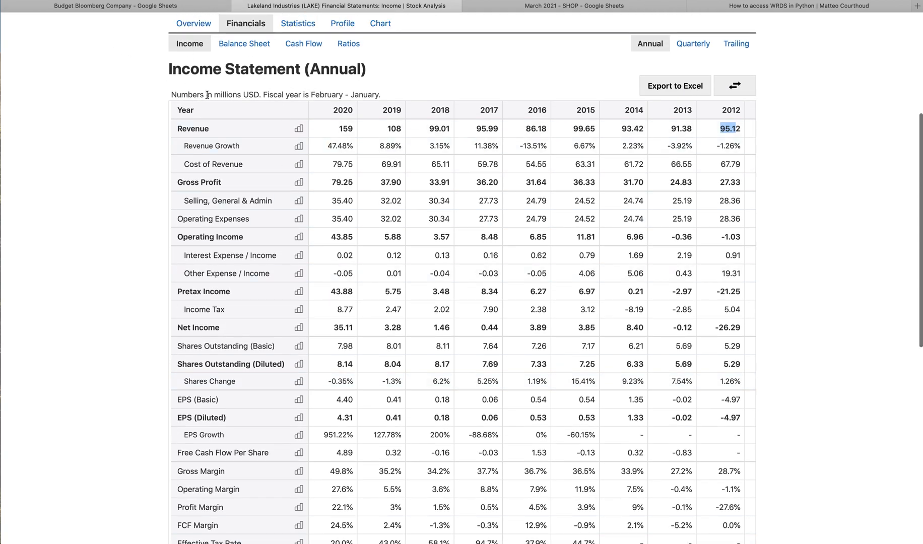
click(245, 43)
scroll(245, 151, down, 1)
scroll(245, 152, down, 3)
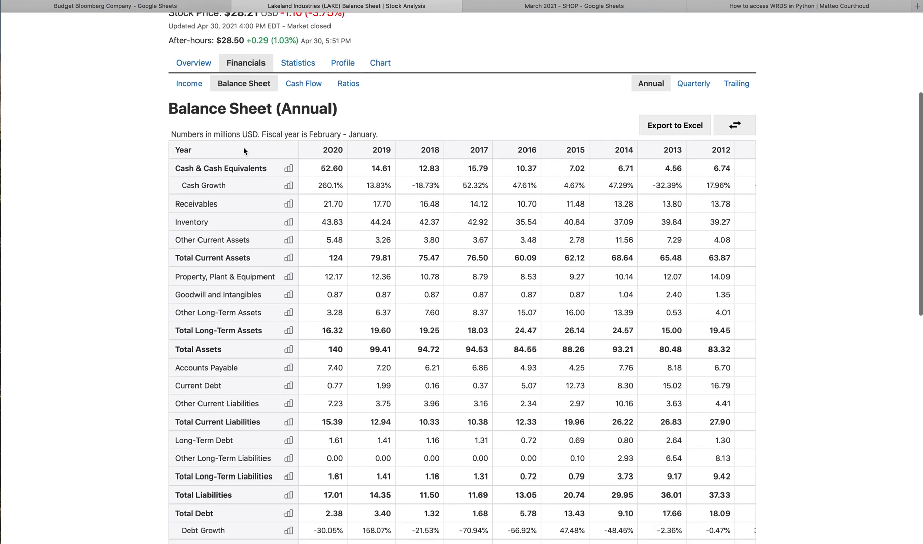
scroll(244, 150, down, 1)
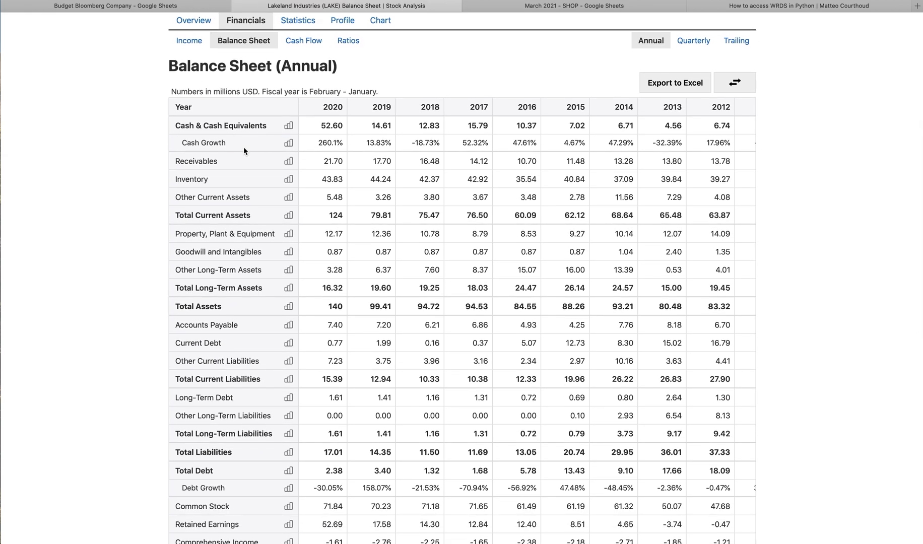
key(ctrl+shift+Tab)
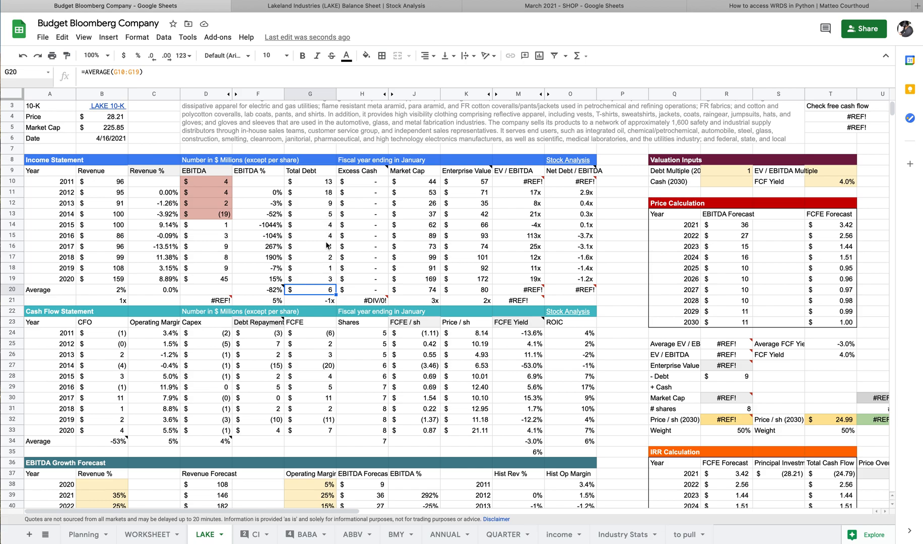
key(ctrl+Tab)
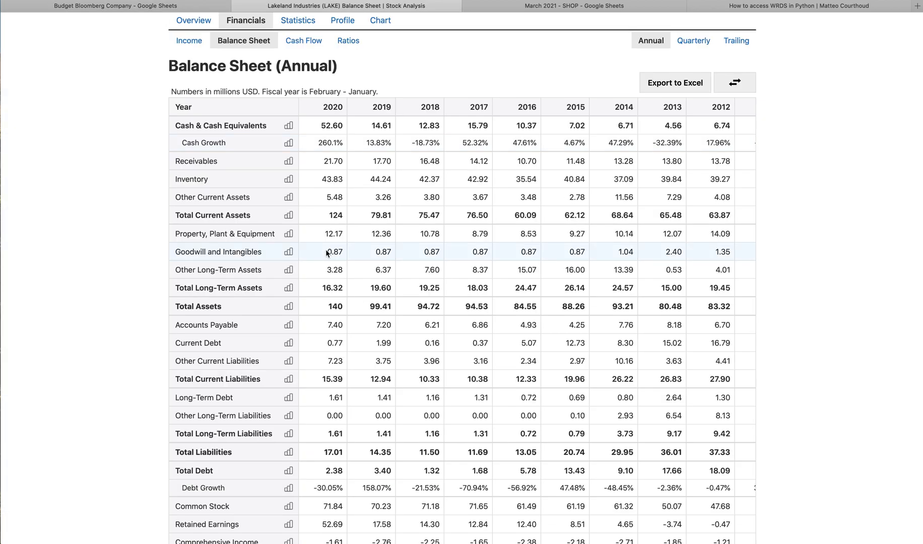
key(ctrl+shift+Tab)
drag(311, 187, 314, 269)
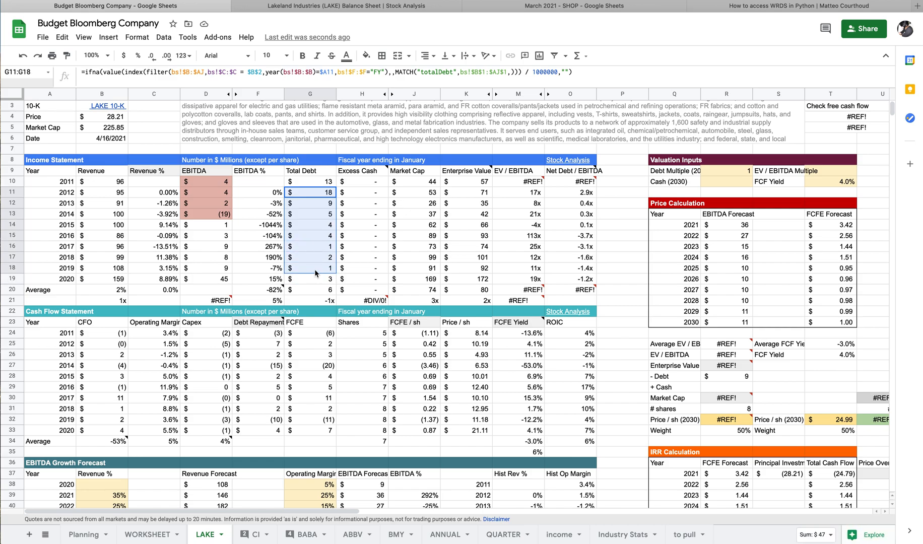
key(ctrl+x)
key(Up)
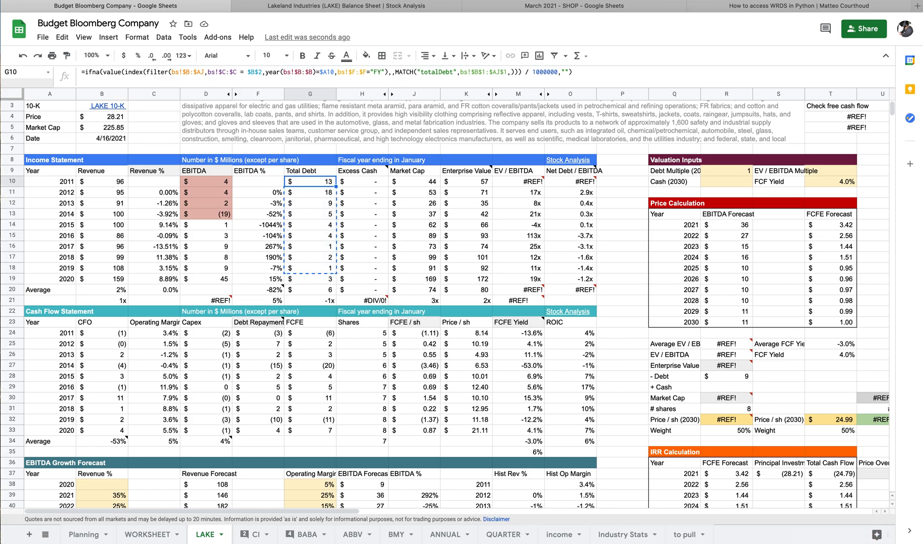
key(ctrl+v)
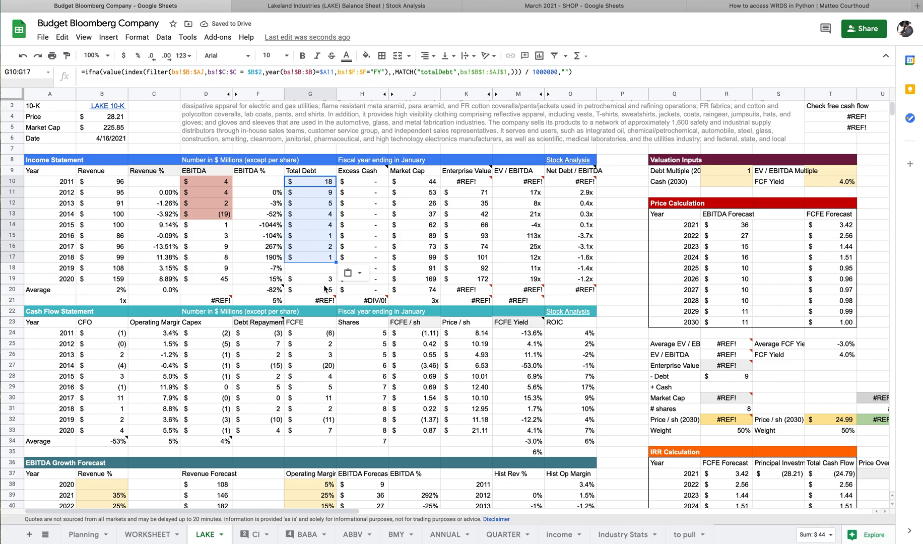
key(ctrl+z)
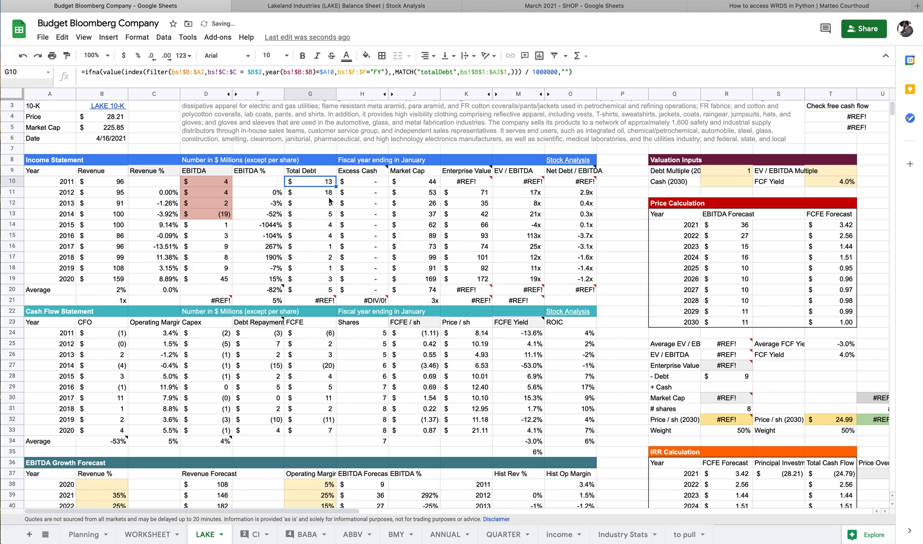
Move the 2012–2020 Total Debt cells (G11:G19) up one row to start at 2011.
drag(320, 192, 320, 279)
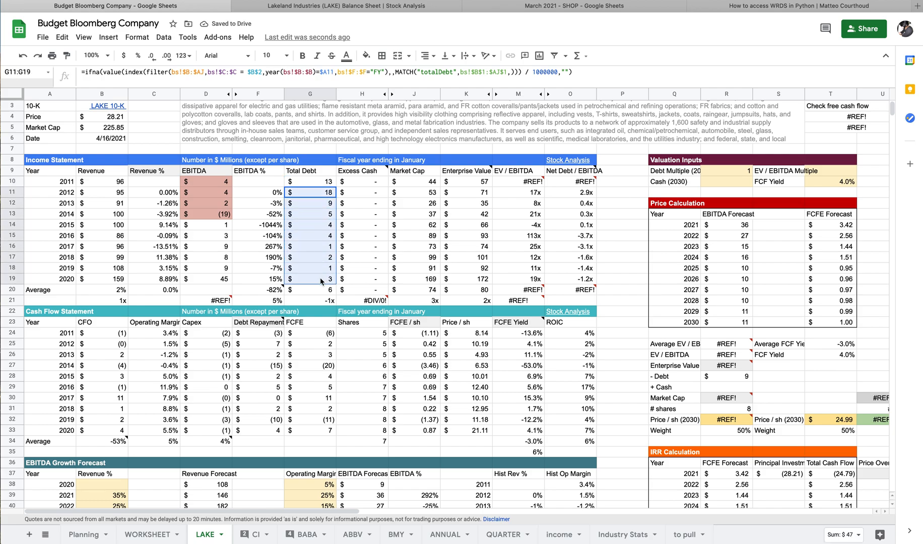
key(ctrl+c)
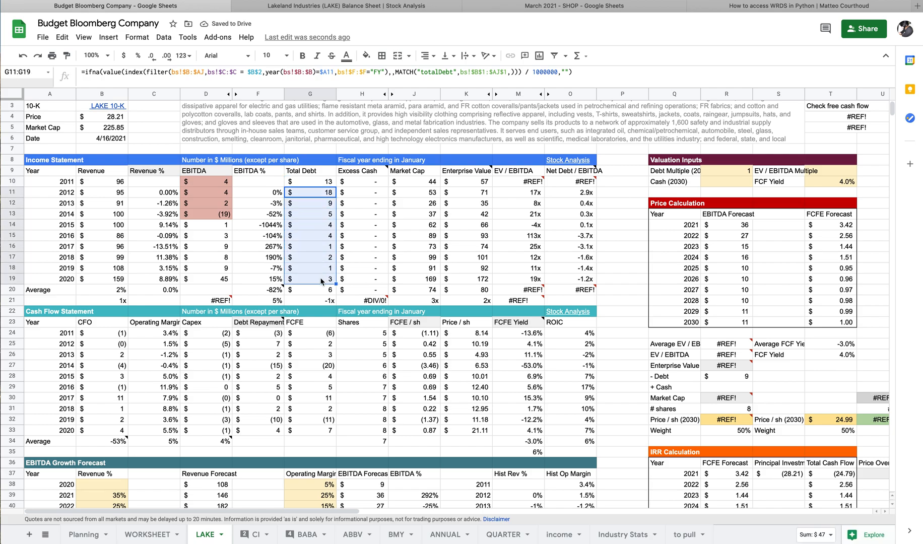
click(320, 185)
key(ctrl+v)
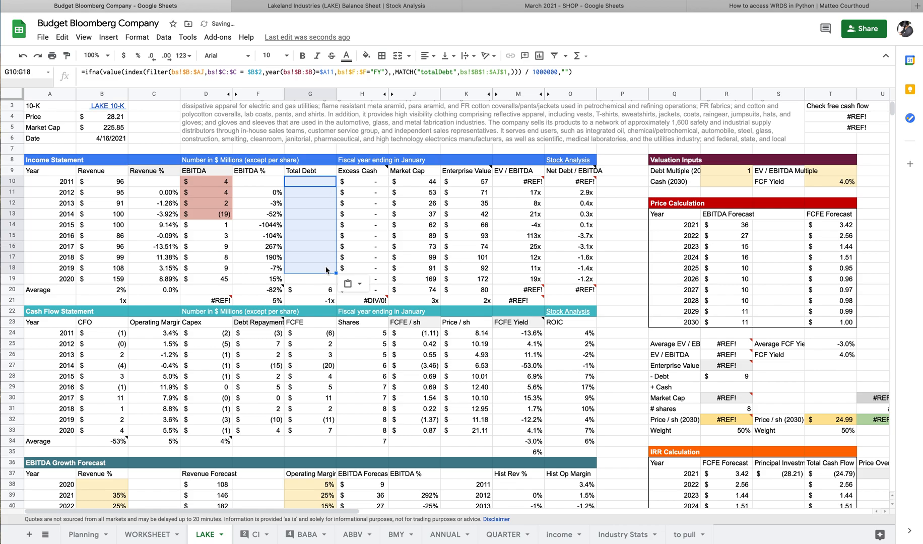
Fill the 2019 Total Debt cell down into 2020 and set the 2020 Total Debt to 2.
click(319, 280)
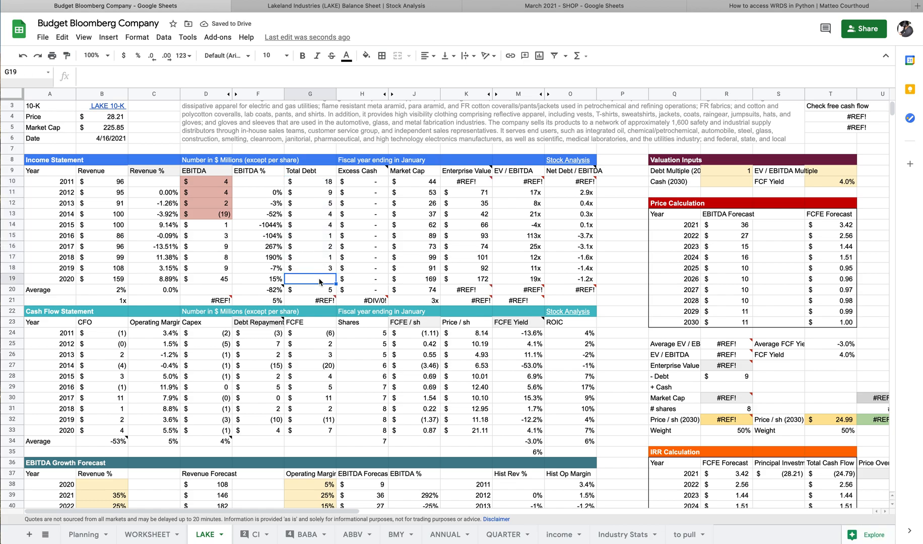
click(334, 272)
drag(335, 273, 330, 280)
click(317, 280)
key(ctrl+Tab)
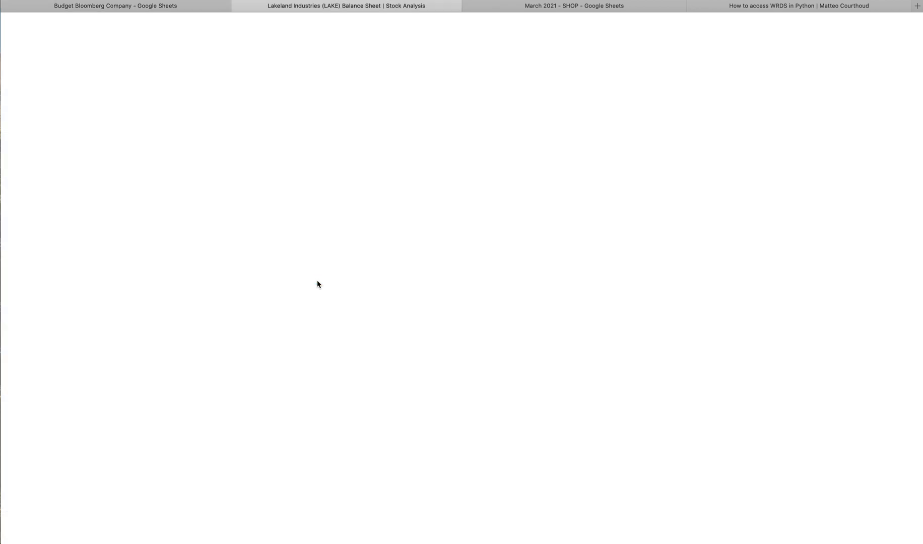
key(ctrl+shift+Tab)
text(2)
key(Tab)
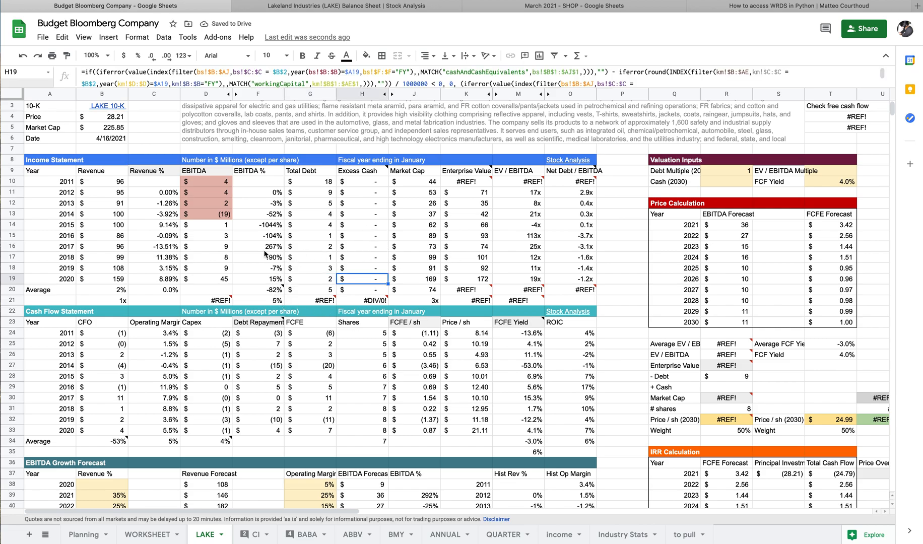
Review the revenue history alongside Stock Analysis's balance sheet and tracktak's Lakeland financials summary and value driving inputs.
key(ctrl+Tab)
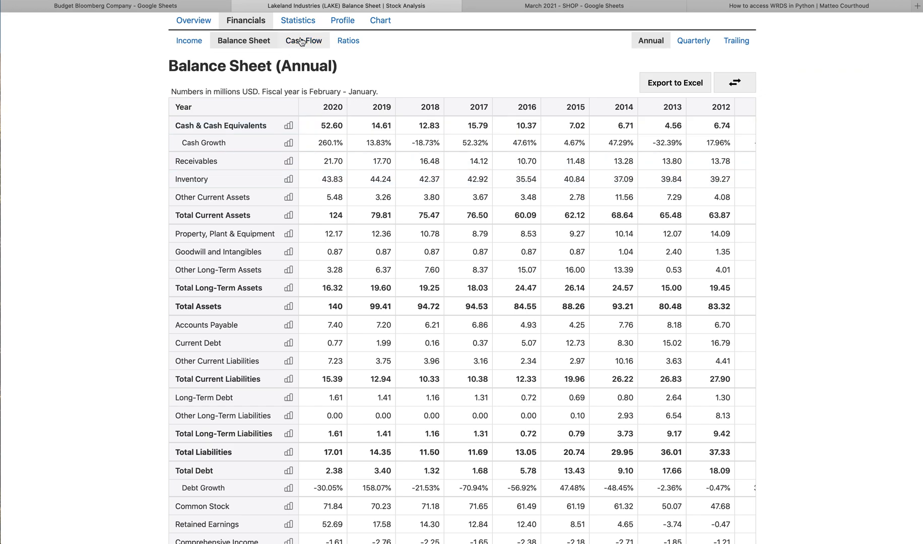
key(ctrl+shift+Tab)
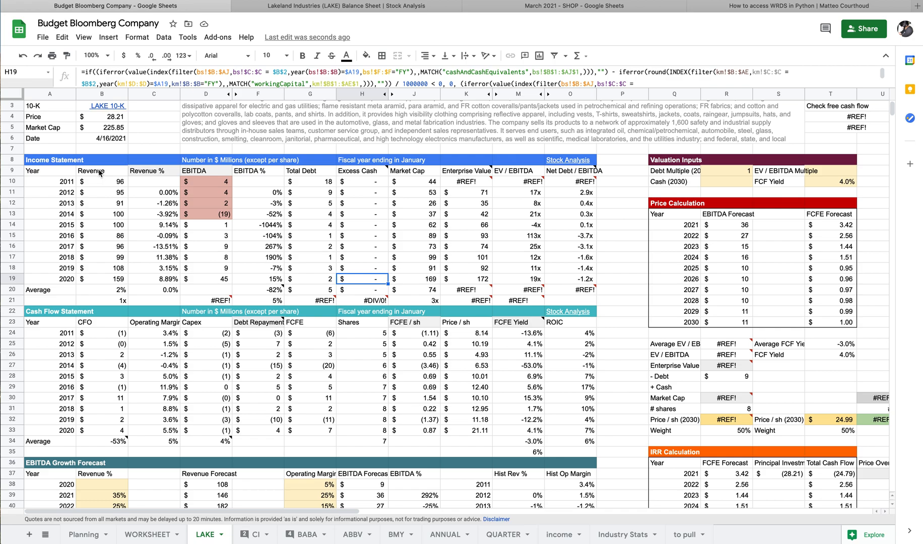
click(120, 281)
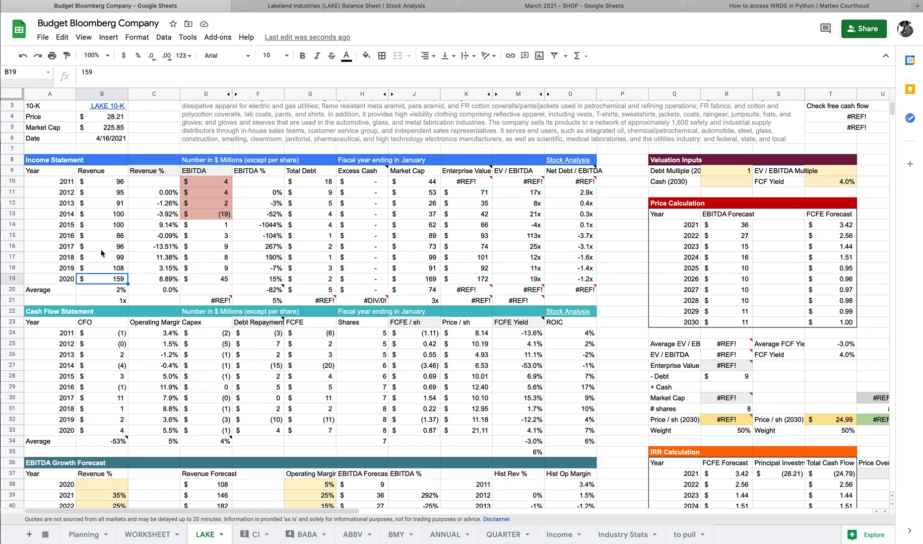
click(112, 237)
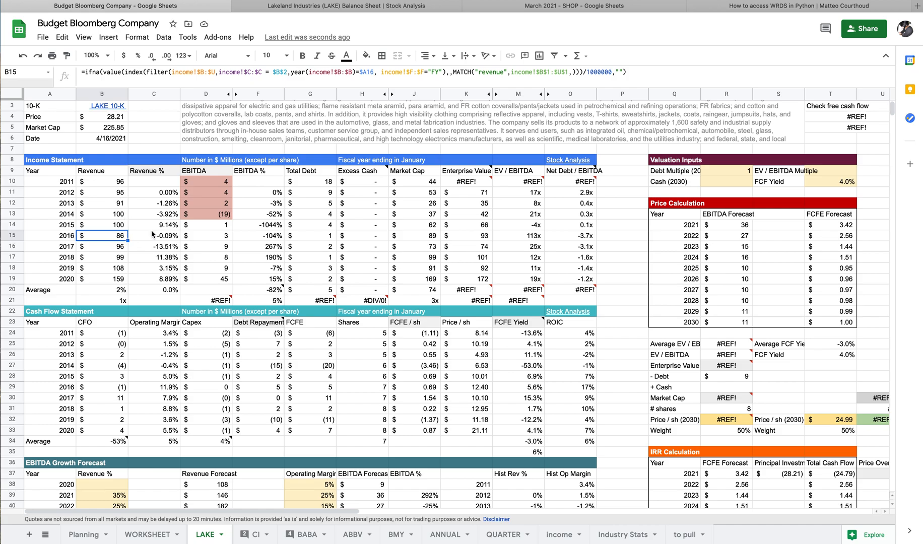
key(ctrl+Left)
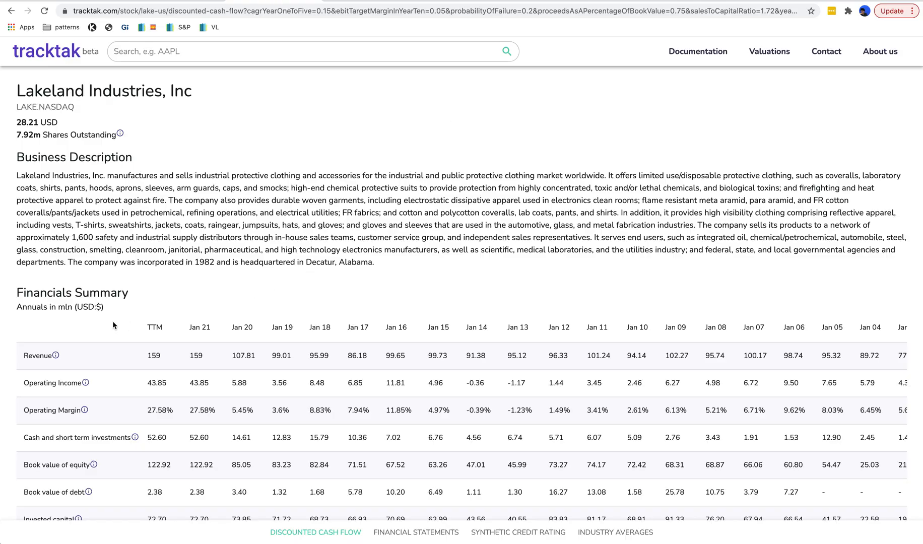
scroll(113, 323, down, 10)
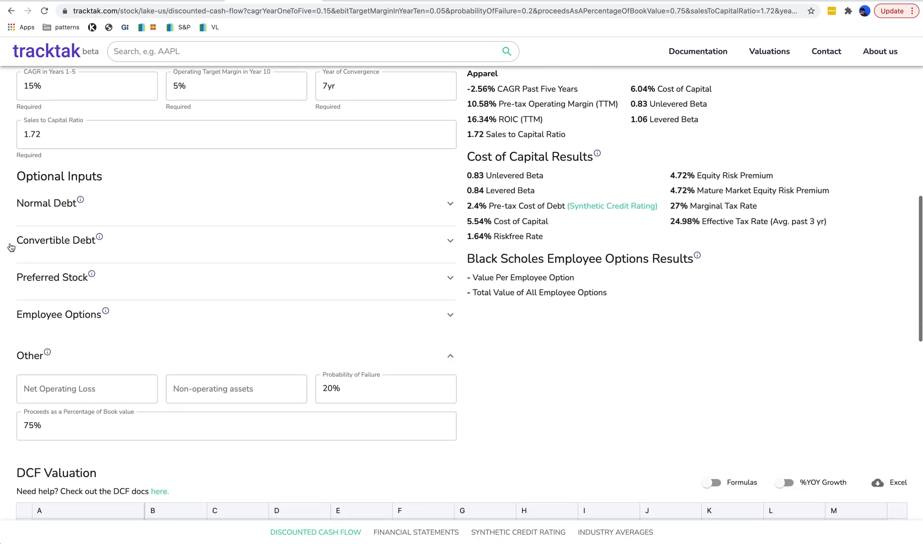
scroll(46, 363, up, 3)
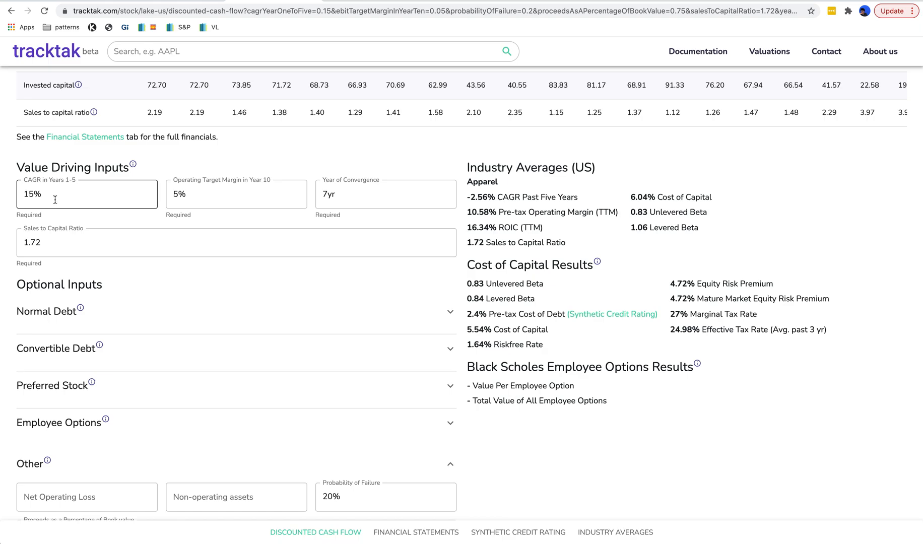
key(ctrl+Right)
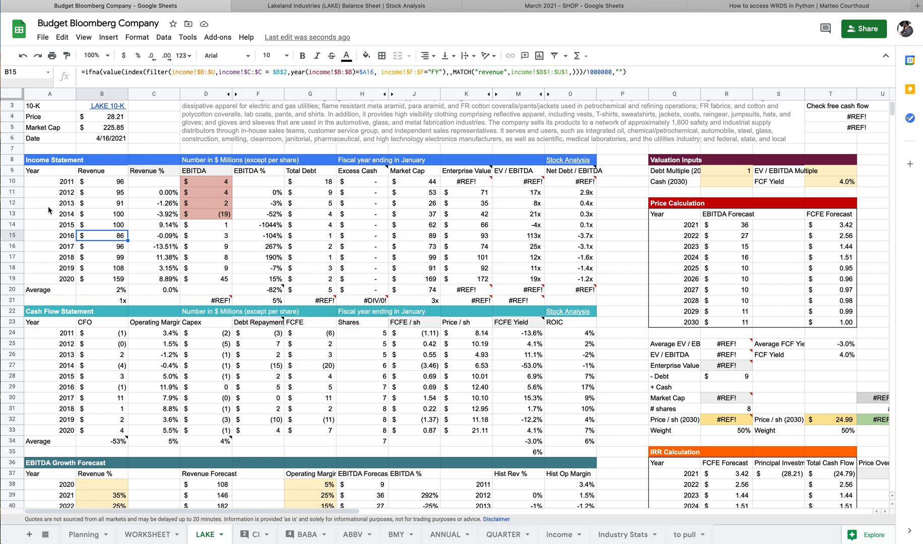
Clear the red fill from the 2011–2013 EBITDA cells (D10:D12).
click(154, 195)
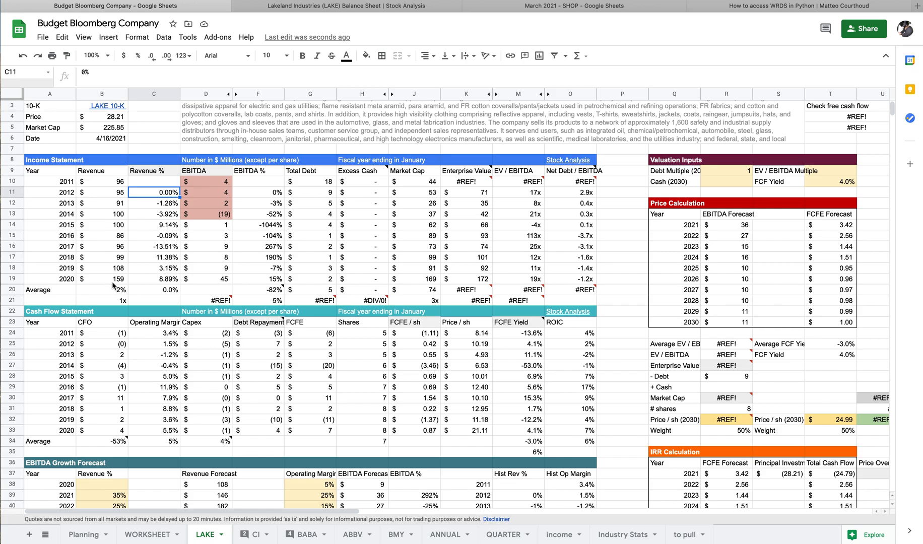
click(212, 205)
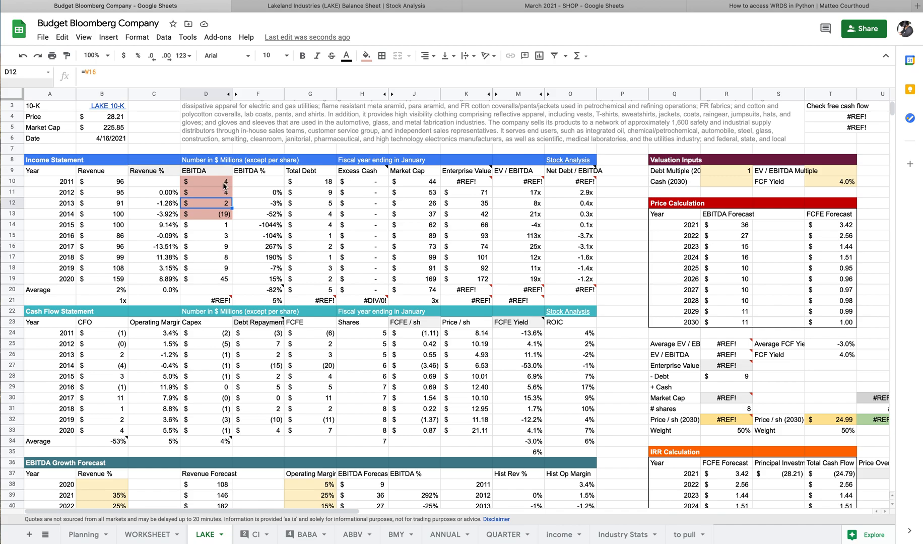
drag(225, 186, 224, 210)
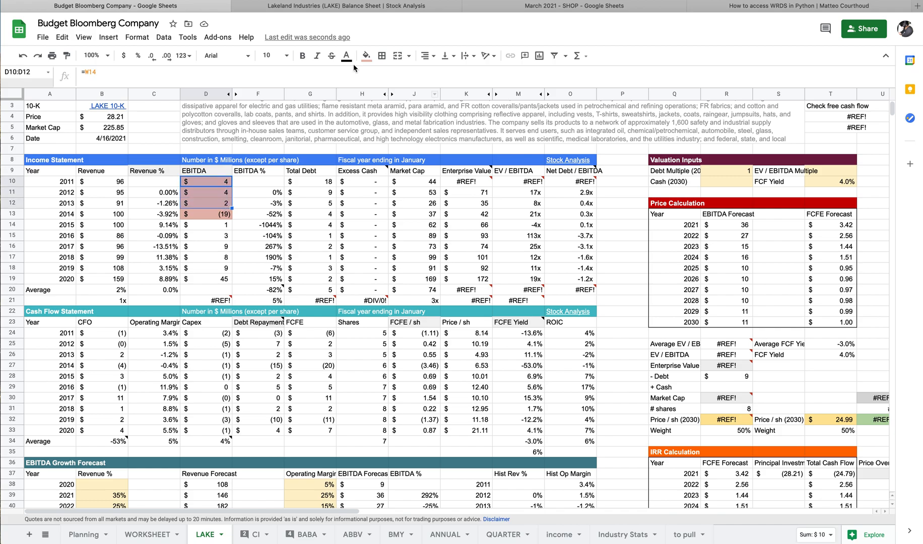
click(366, 55)
click(474, 95)
click(286, 240)
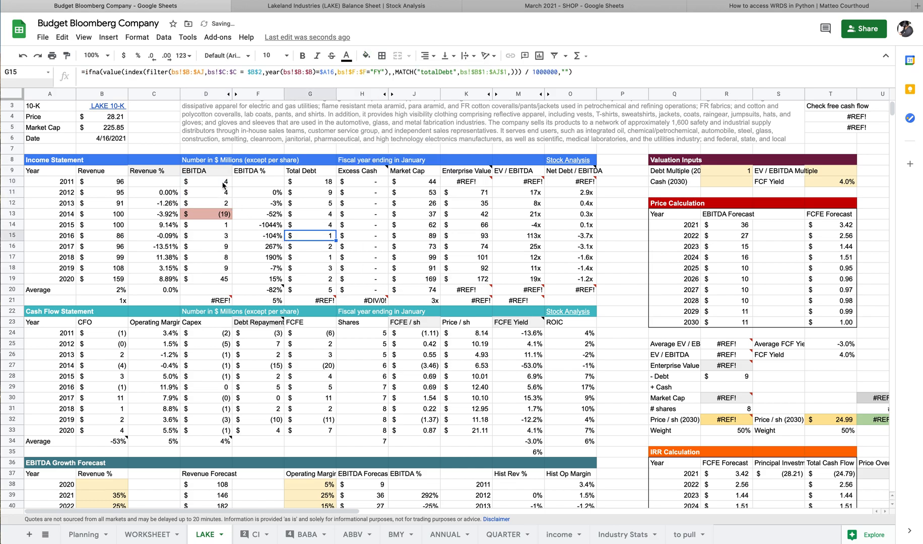
Inspect the formula in the 2014 EBITDA cell, the one still filled red.
click(226, 214)
scroll(226, 217, down, 3)
scroll(226, 216, up, 2)
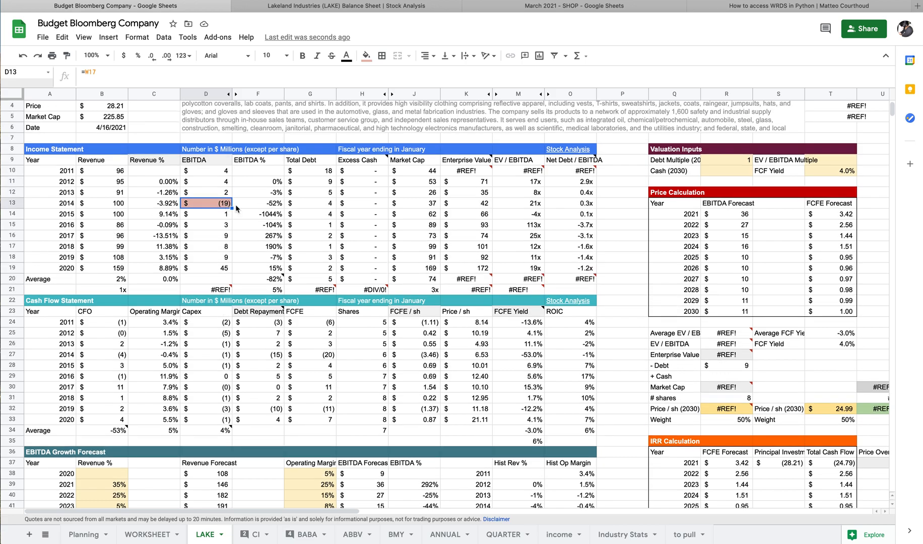
Switch to FAST Graphs to check Lakeland's historical earnings around 2014, and return to the valuation spreadsheet.
key(ctrl+Left)
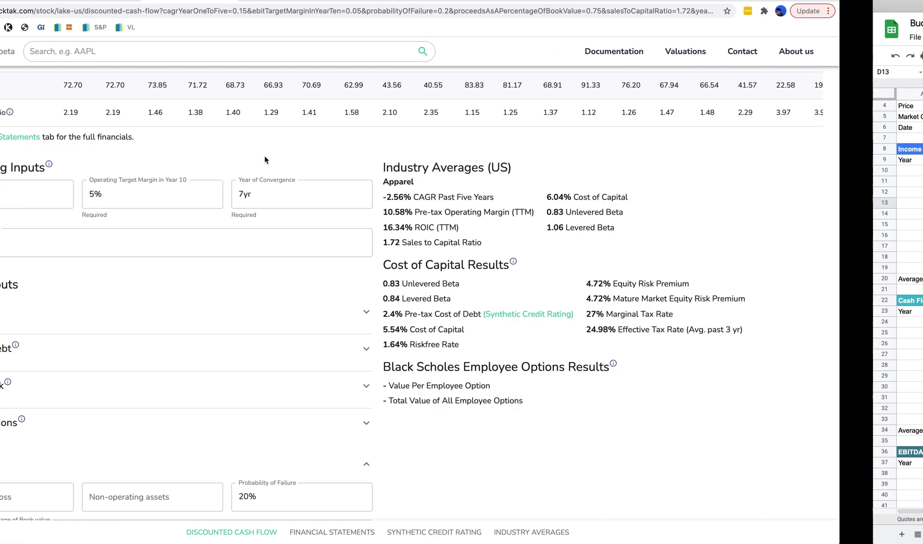
click(83, 1)
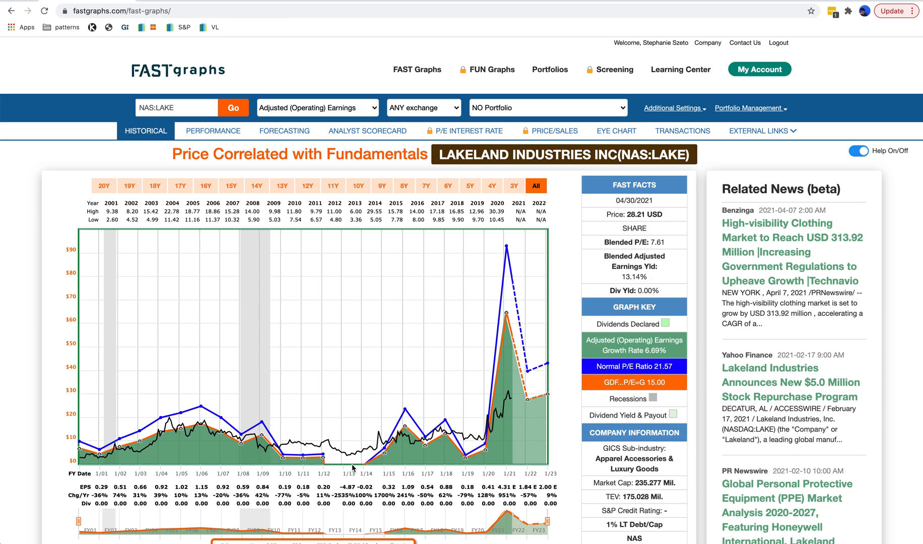
key(ctrl+Right)
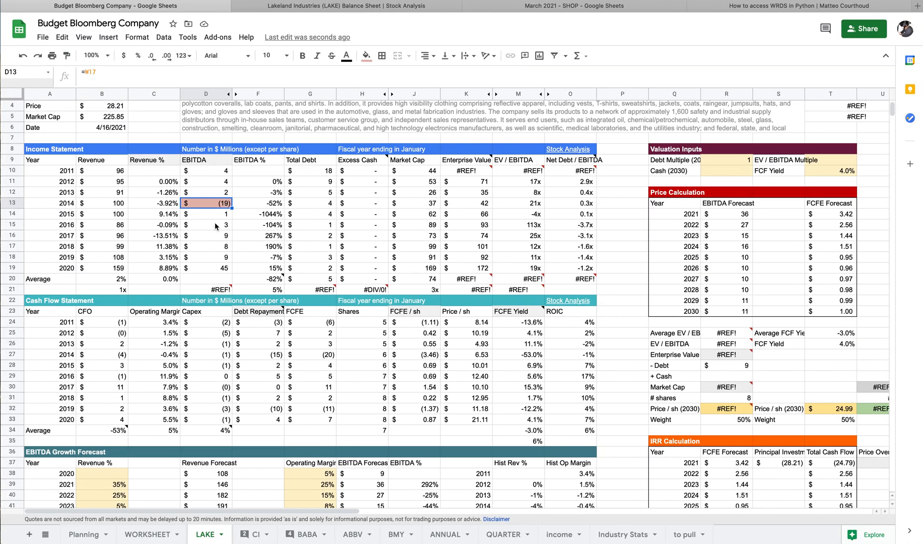
Inspect the 2016 EBITDA, 2020 Revenue and EBITDA, the EBITDA % average and trimmed-mean formulas, and the 2011 Total Debt formula.
click(216, 225)
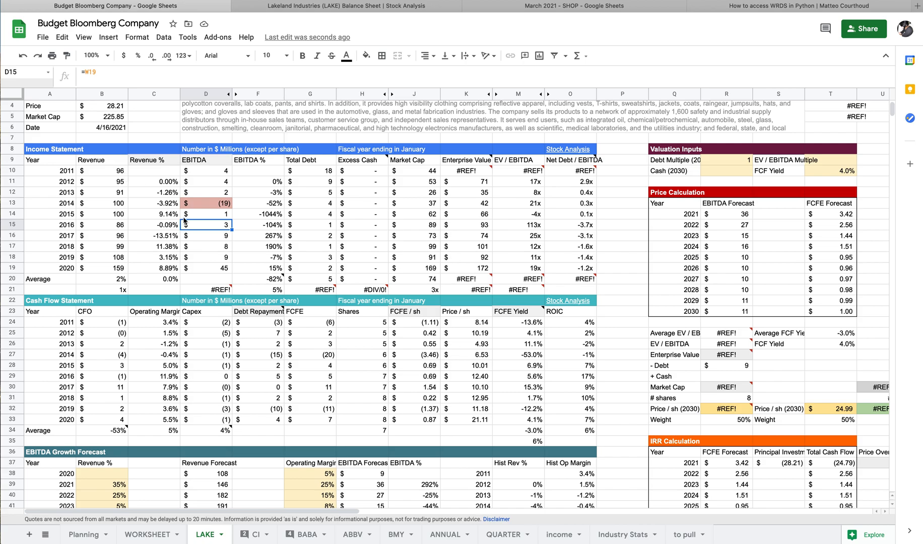
click(104, 271)
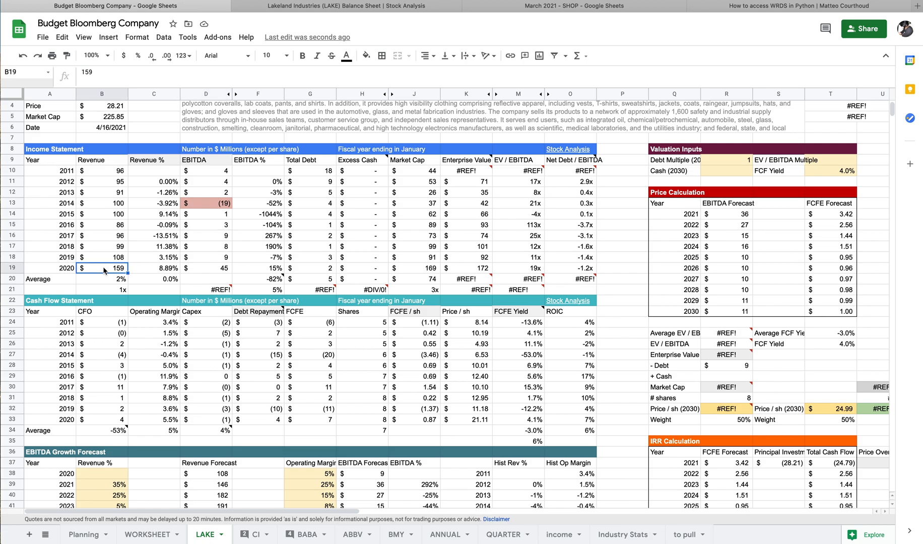
click(205, 270)
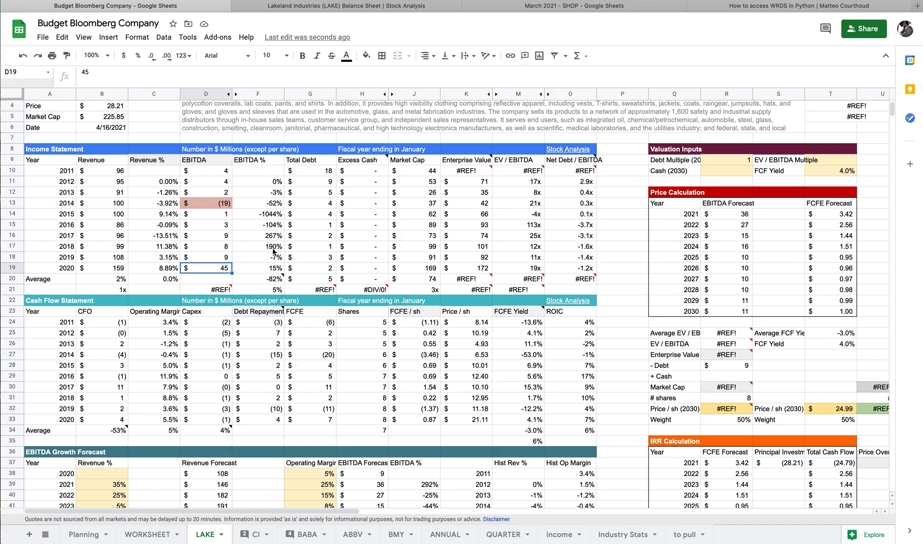
click(270, 291)
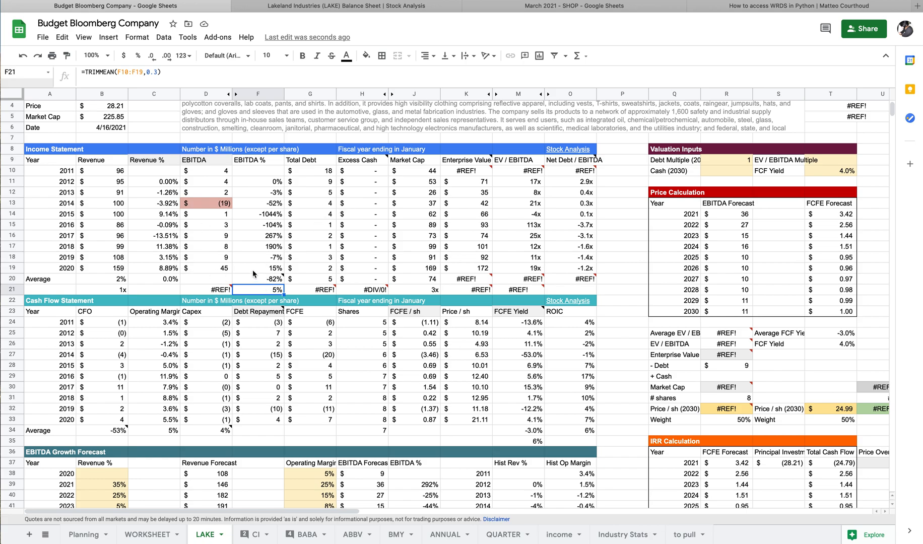
click(273, 283)
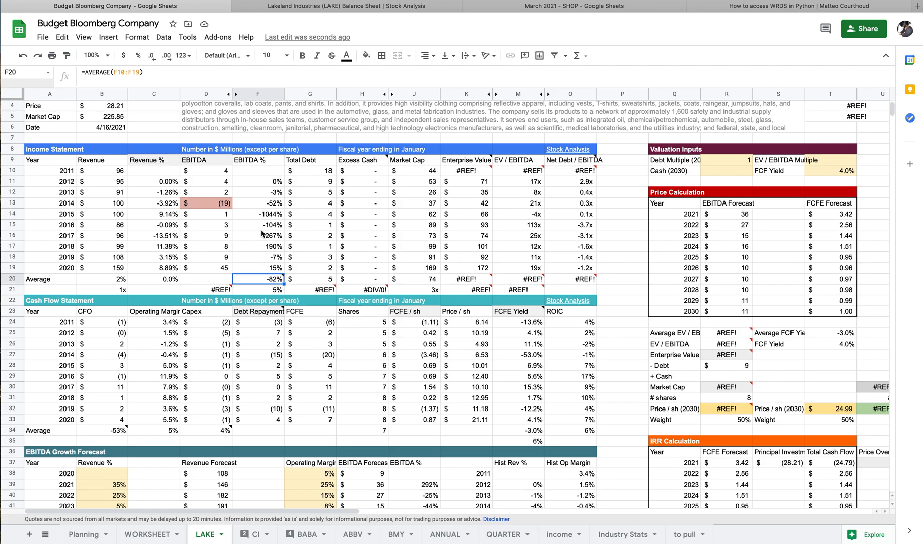
click(262, 292)
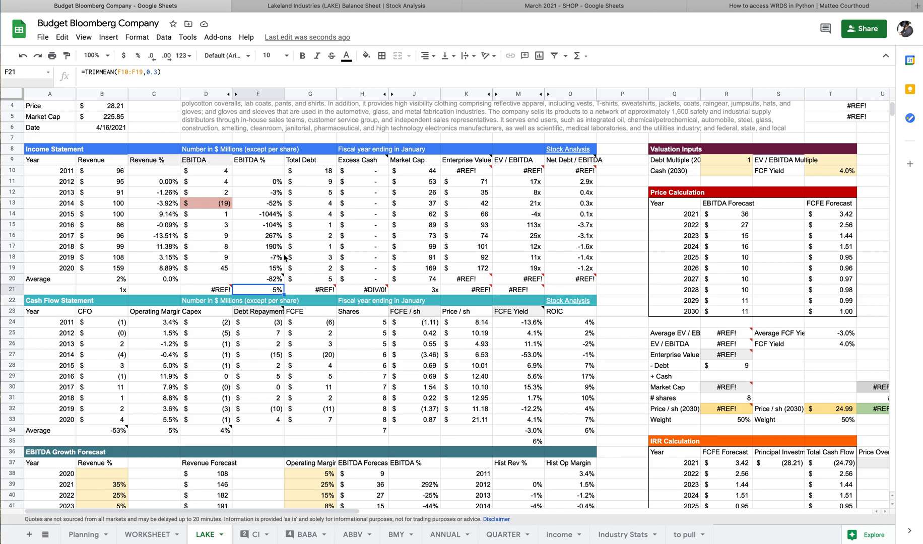
click(316, 170)
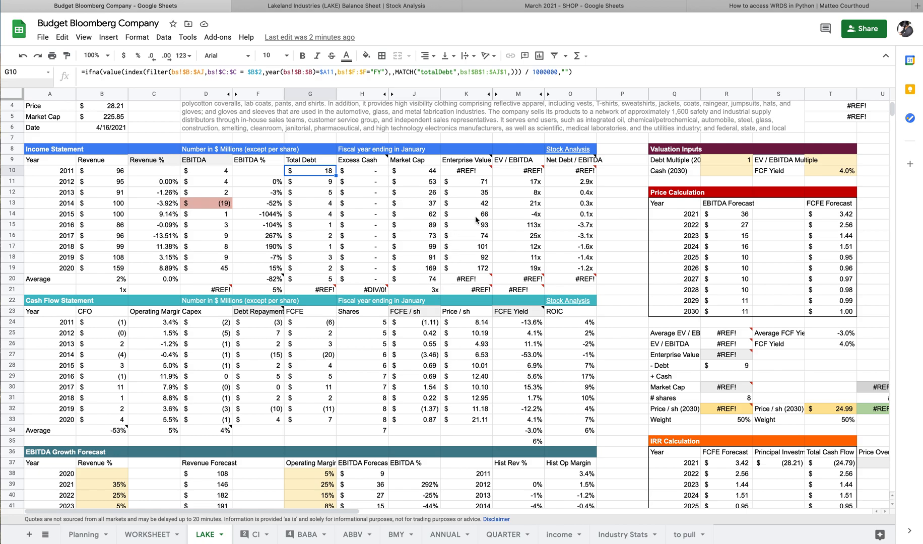
Replace the broken reference in the 2011 Enterprise Value formula (K10) with the 2011 Excess Cash cell, making it =J10-H10+H10.
mouse_move(469, 172)
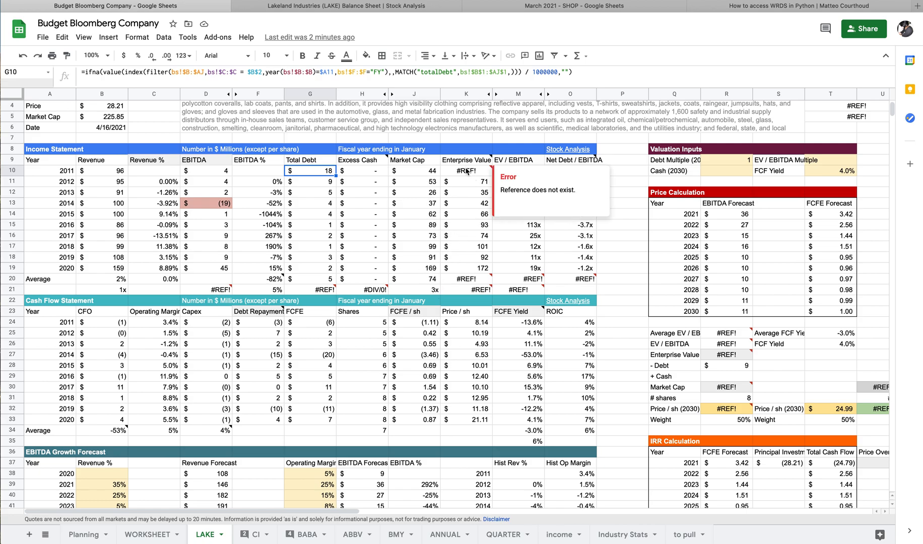
click(467, 172)
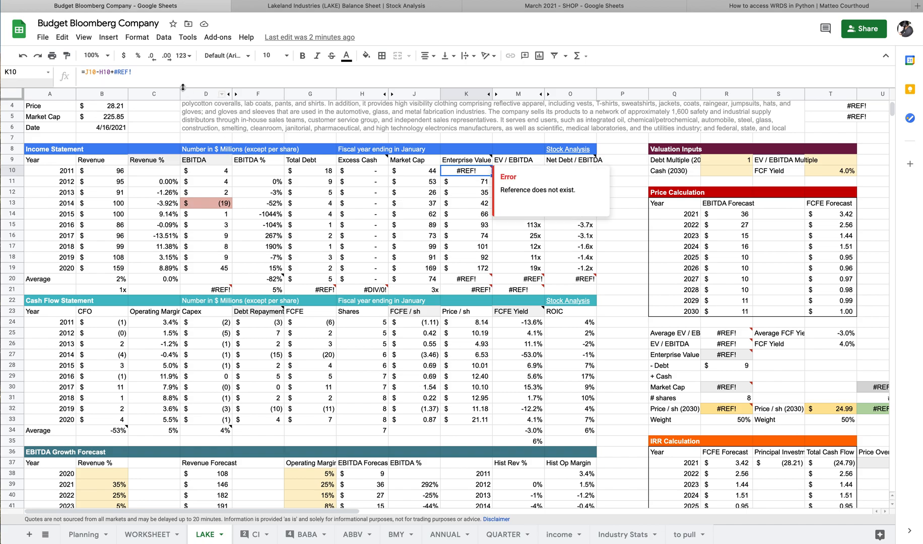
click(168, 73)
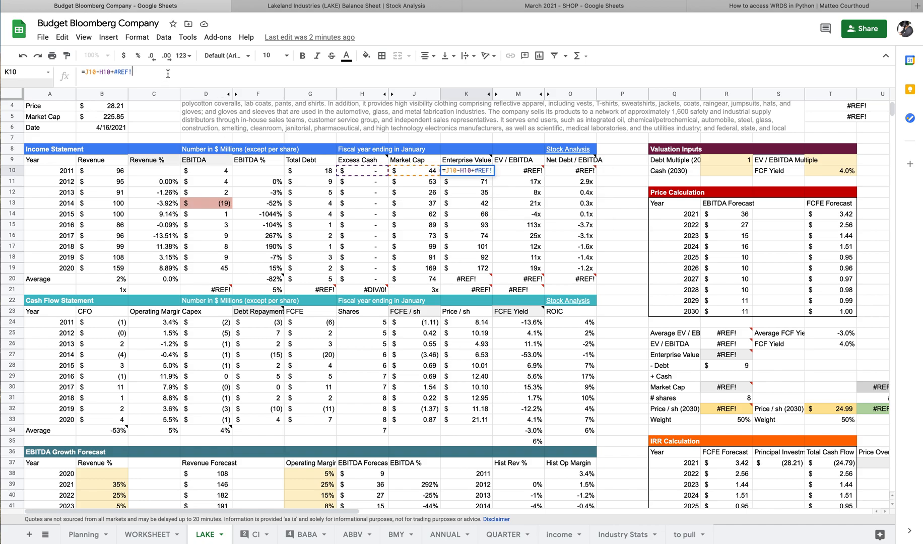
key(BackSpace)
key(BackSpace)
key(BackSpace)
key(BackSpace)
key(BackSpace)
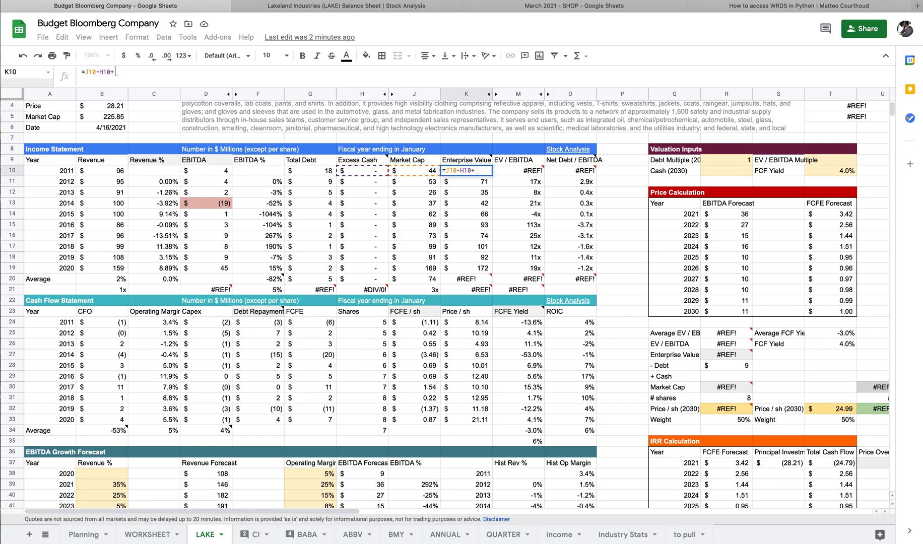
click(379, 175)
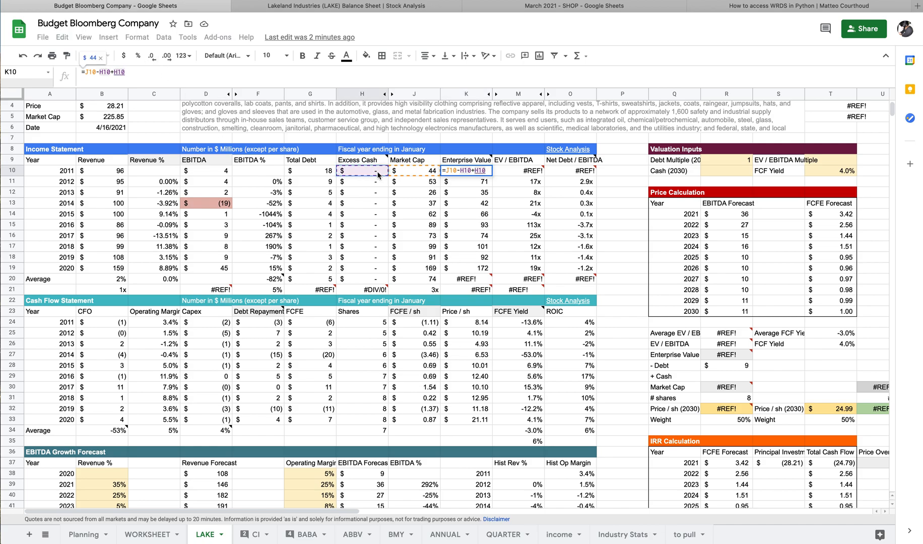
key(Return)
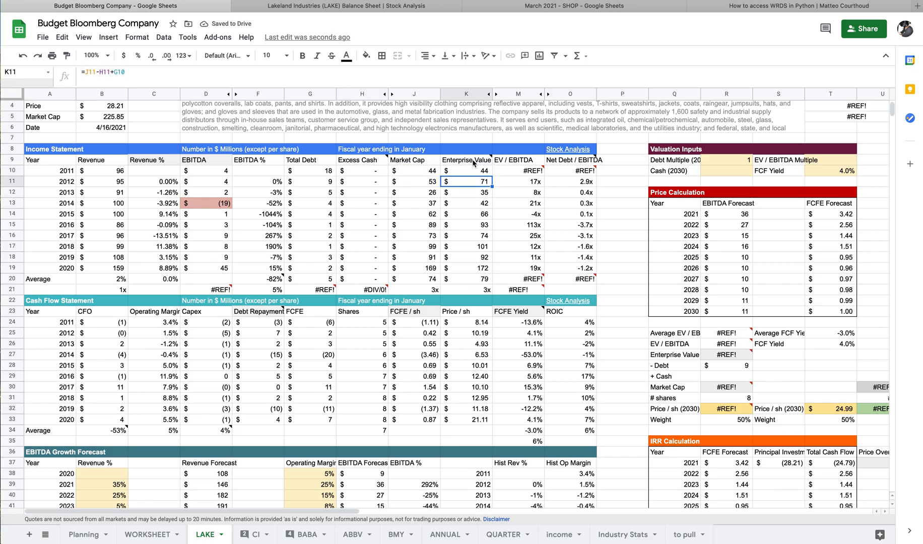
Review the Enterprise Value header note, the 2014 Enterprise Value formula, the EV / EBITDA header and the Net Debt / EBITDA note.
mouse_move(477, 163)
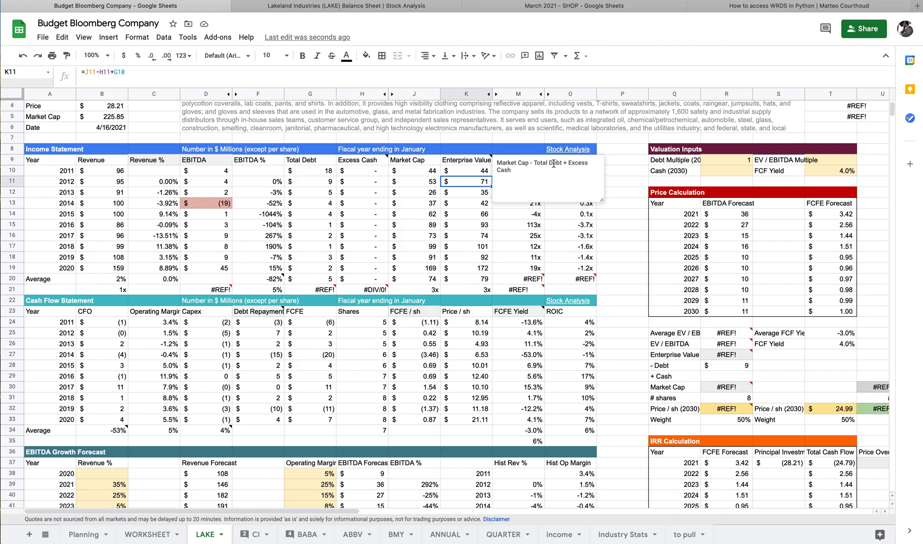
click(488, 203)
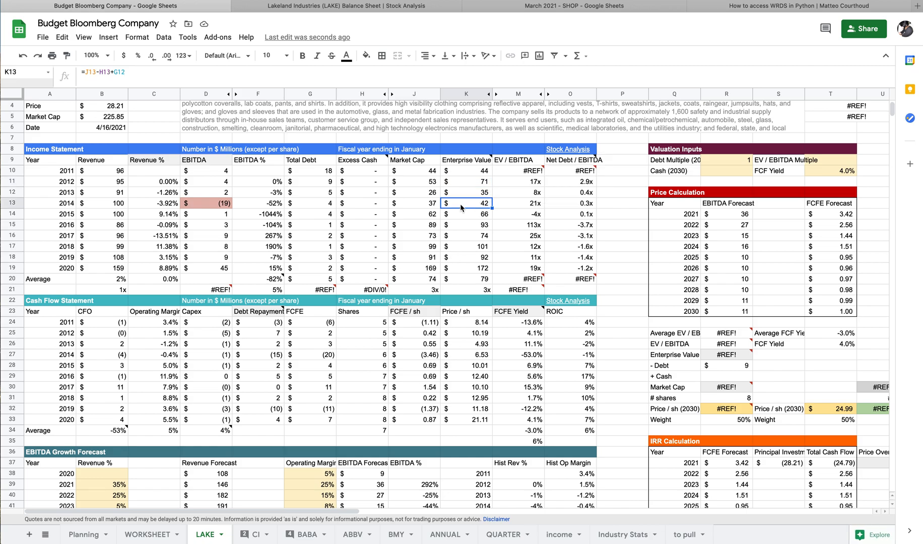
click(509, 162)
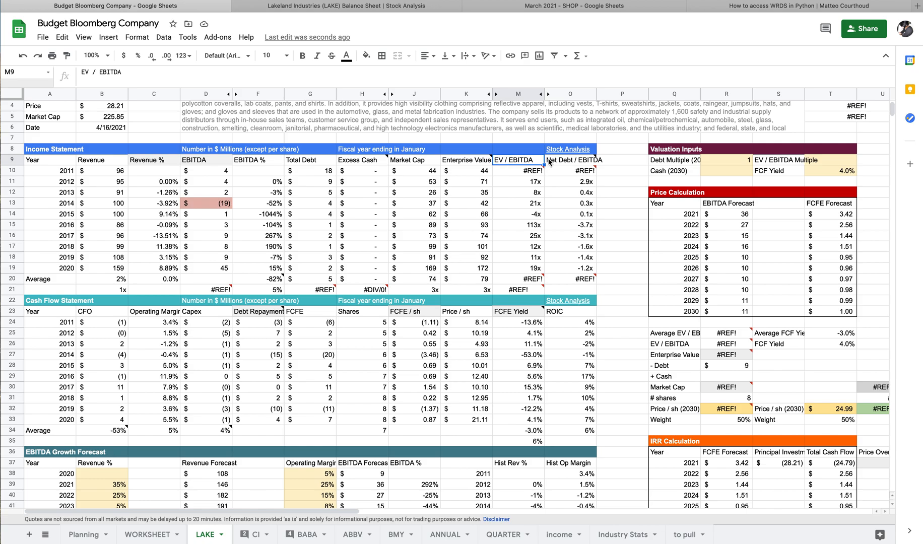
mouse_move(549, 163)
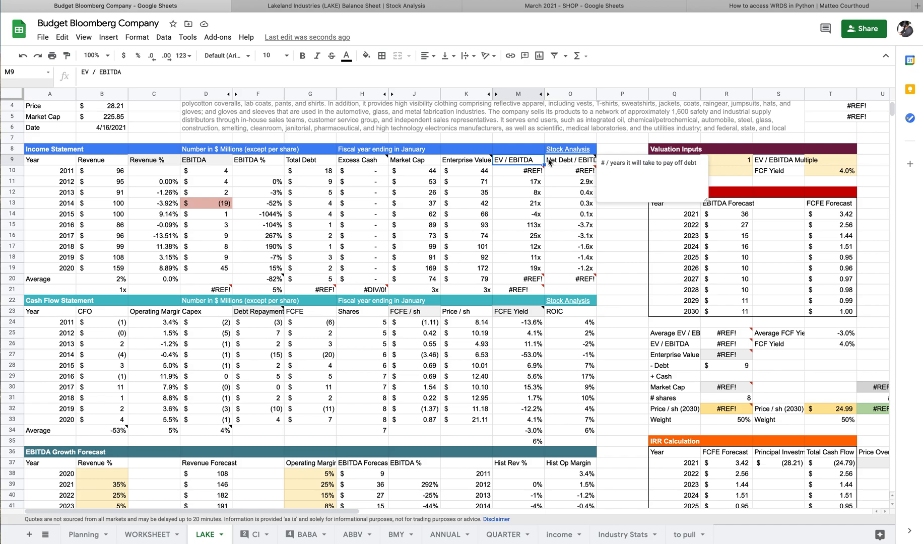
Unhide column L and replace the broken reference in the 2011 EV / EBITDA formula (L10), making it =round(K10/D10).
click(536, 174)
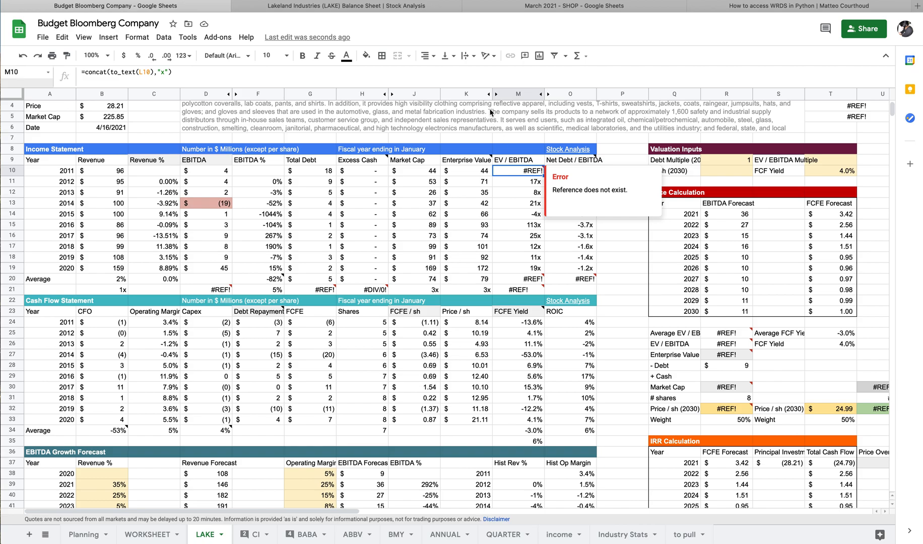
click(494, 93)
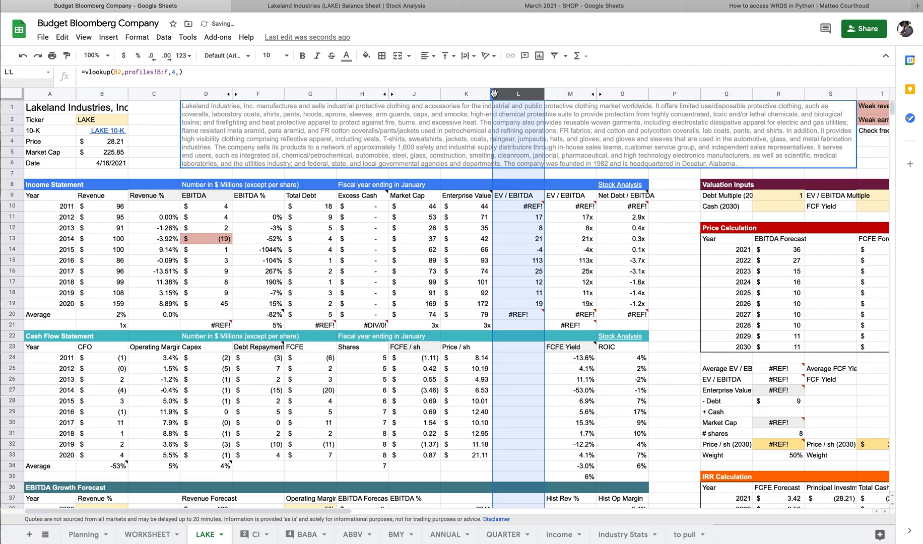
click(529, 208)
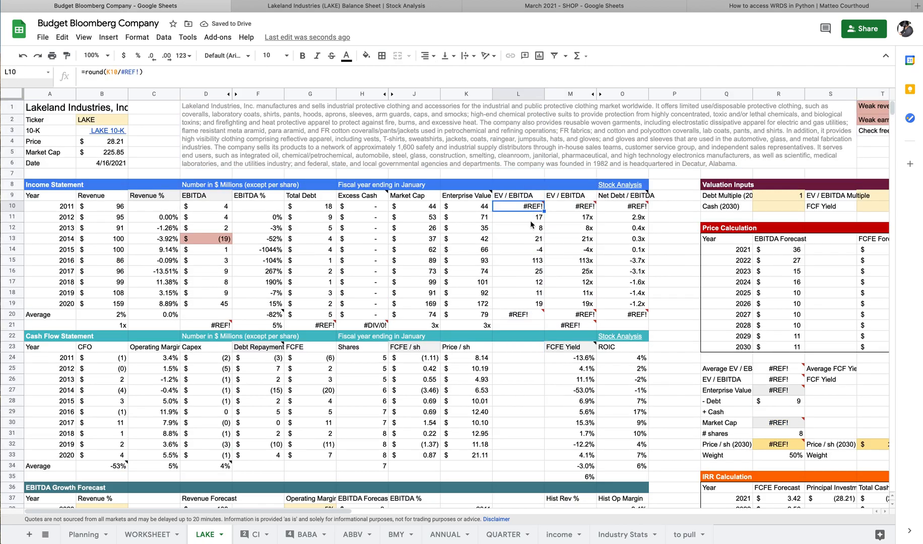
click(142, 71)
key(BackSpace)
key(BackSpace)
key(BackSpace)
key(BackSpace)
key(BackSpace)
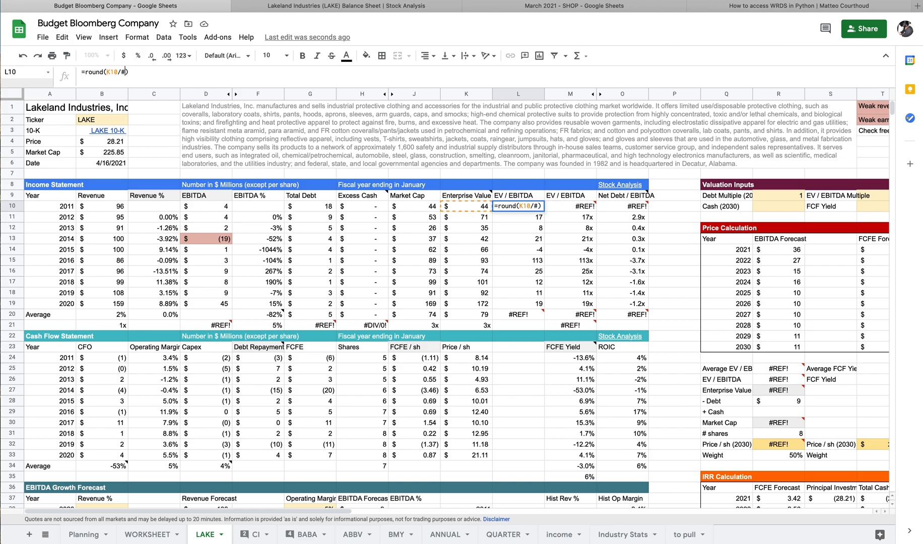
click(196, 207)
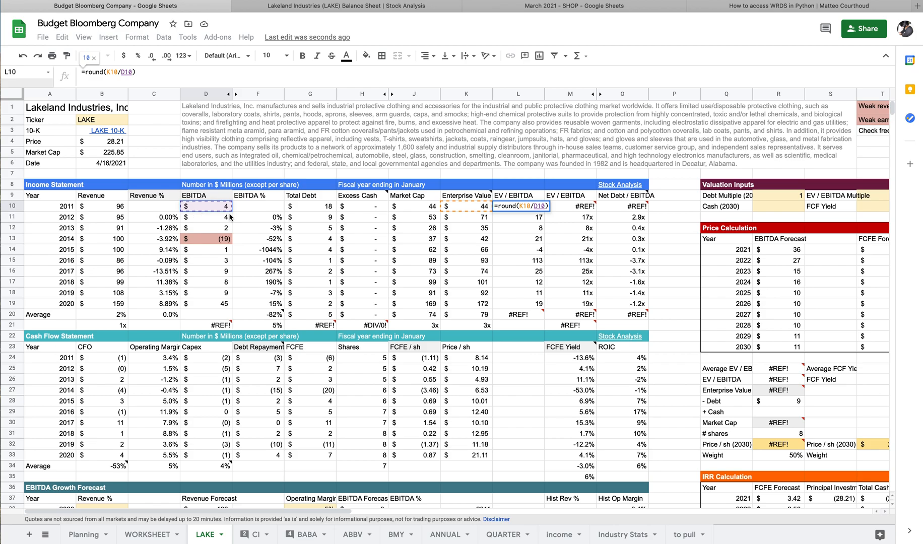
key(Return)
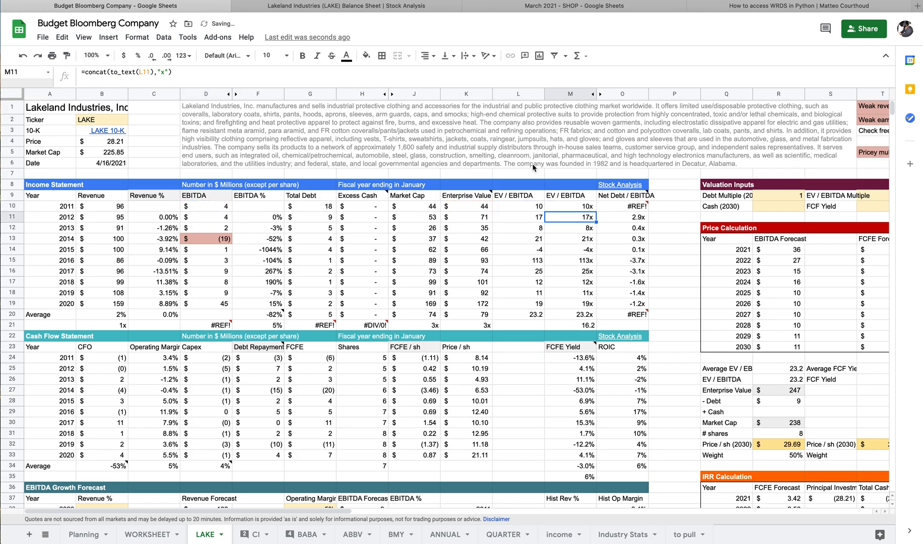
Hide the helper EV / EBITDA column L and select the 2012 Net Debt / EBITDA cell.
right_click(521, 94)
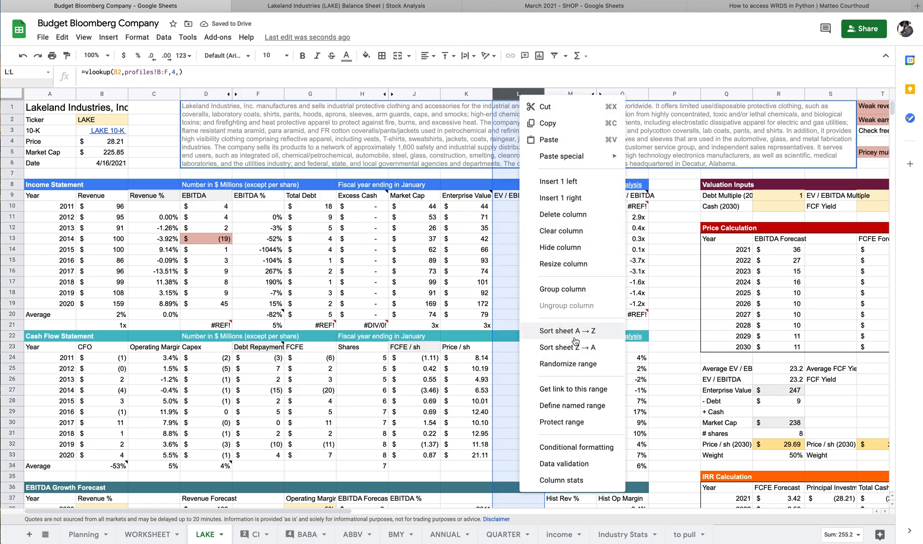
click(560, 248)
click(563, 217)
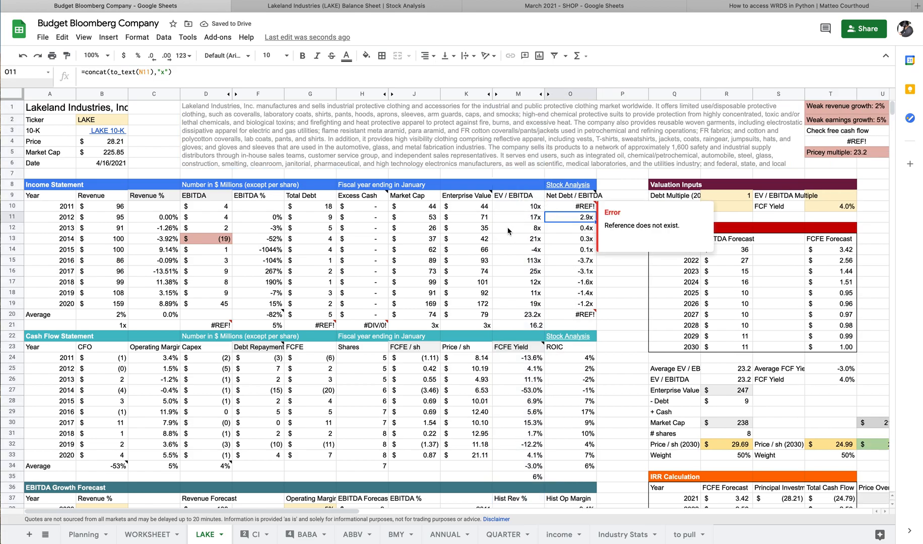
Examine the EV / EBITDA multiples with their average and trimmed mean formulas, and the note on the Net Debt / EBITDA heading.
click(538, 262)
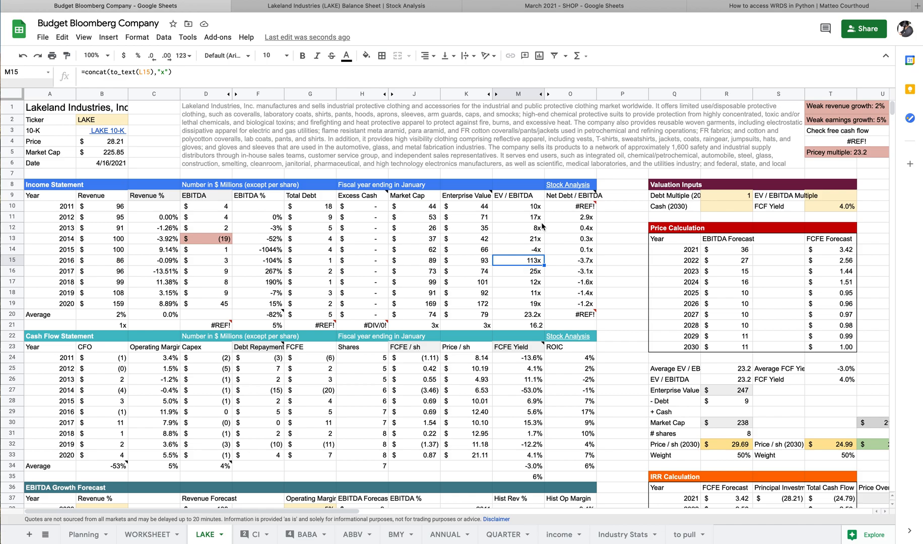
click(537, 315)
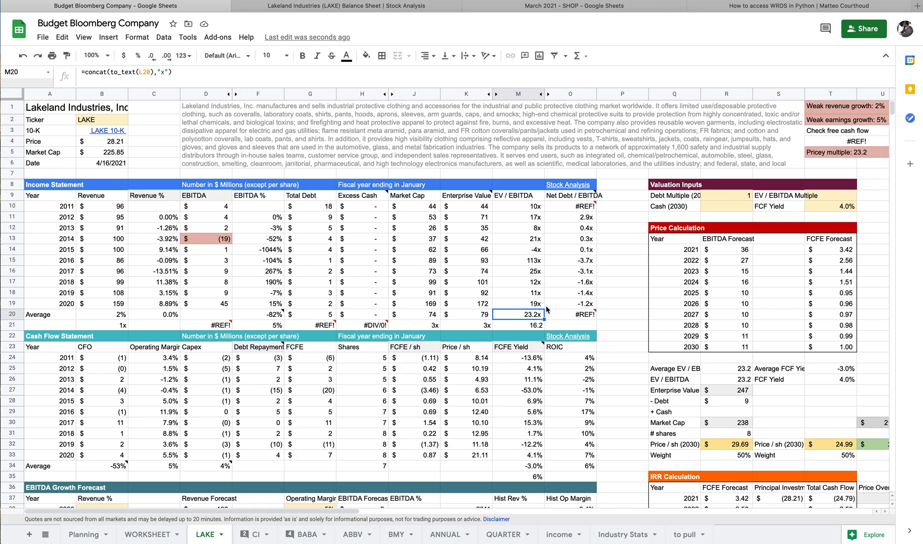
click(542, 327)
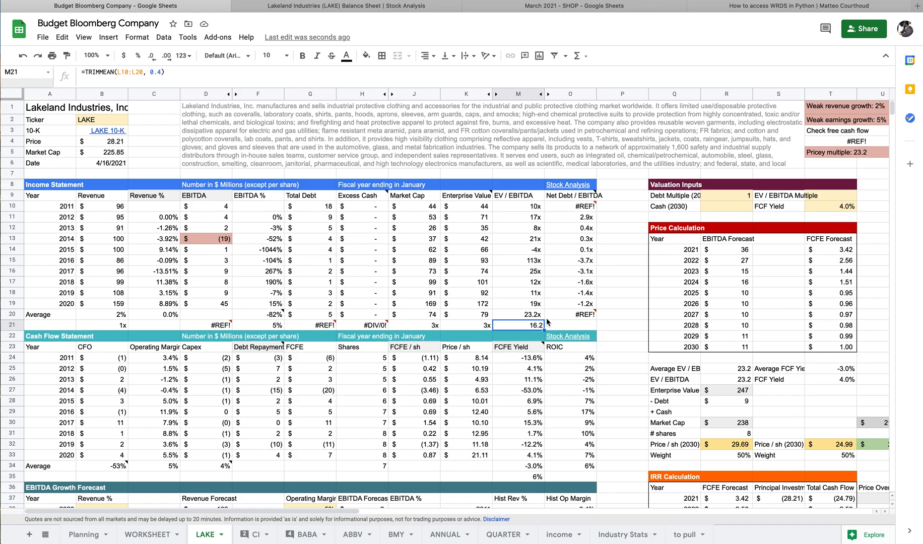
mouse_move(563, 316)
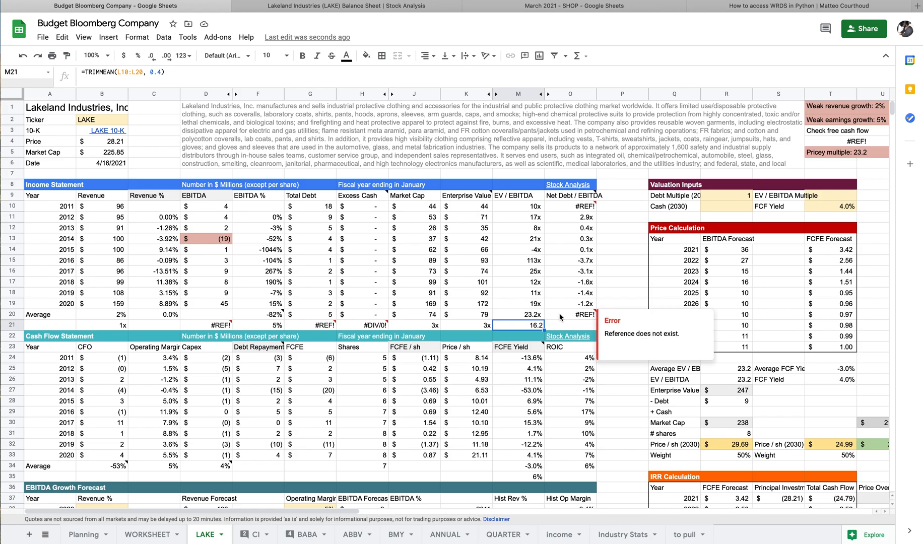
click(571, 199)
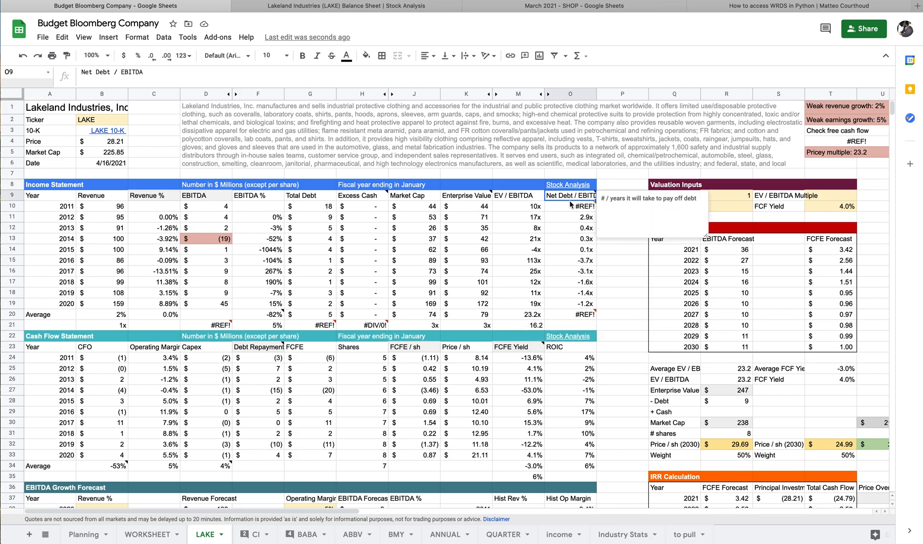
mouse_move(573, 208)
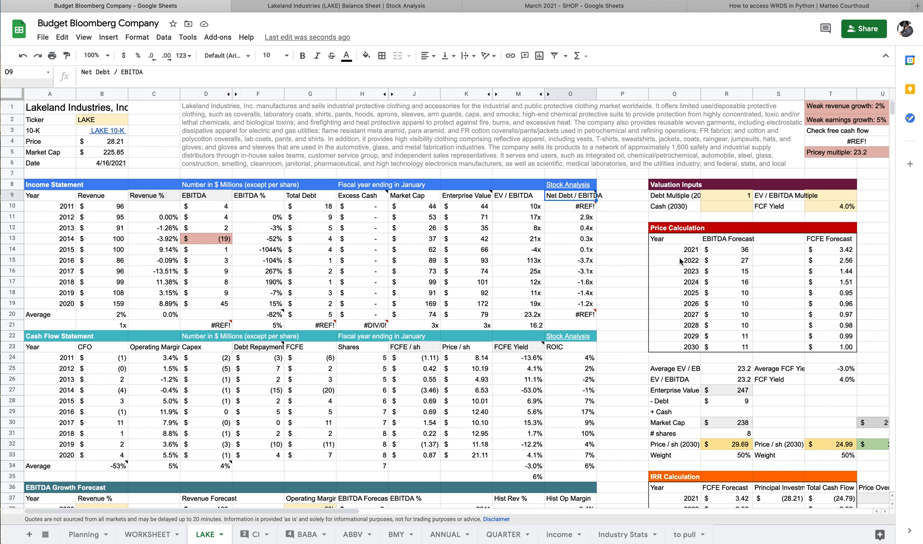
click(590, 218)
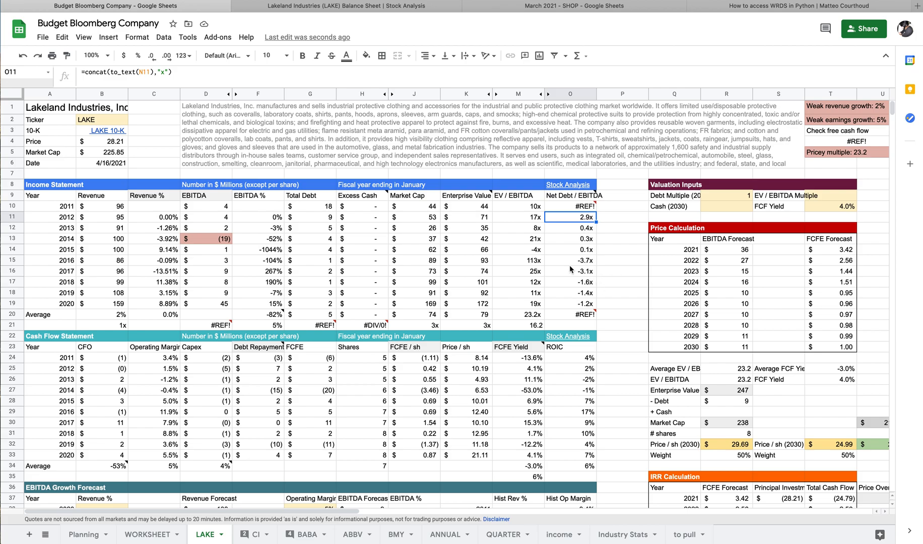
Unhide column N to inspect the Net Debt / EBITDA formula in N10, and hide the column again.
click(569, 206)
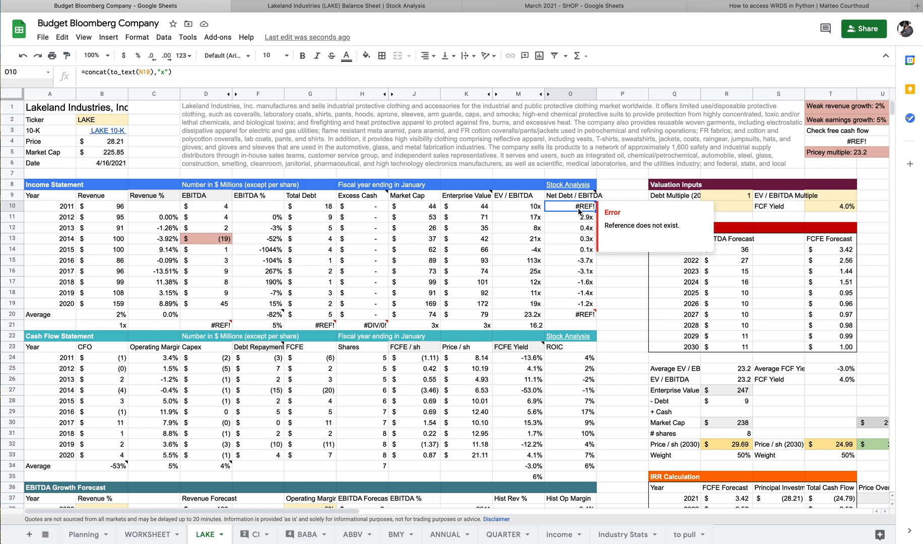
click(550, 94)
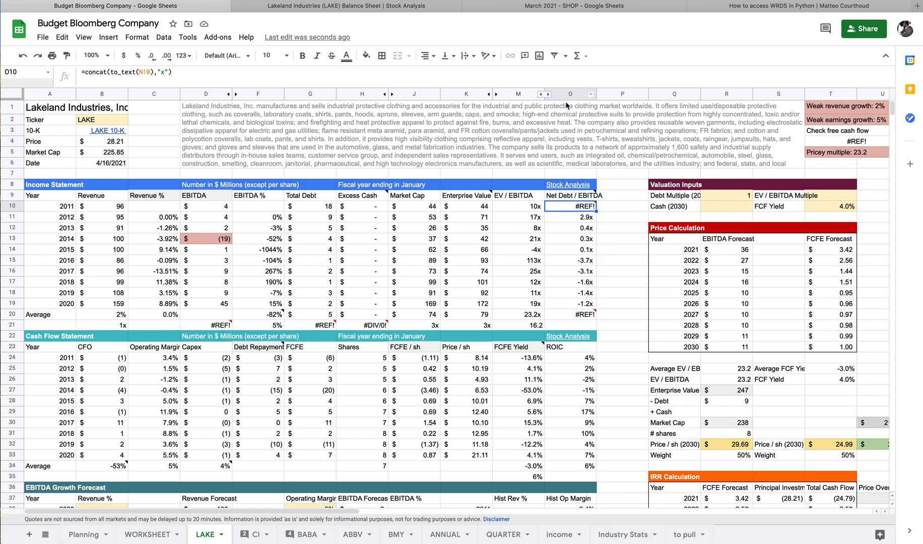
click(578, 206)
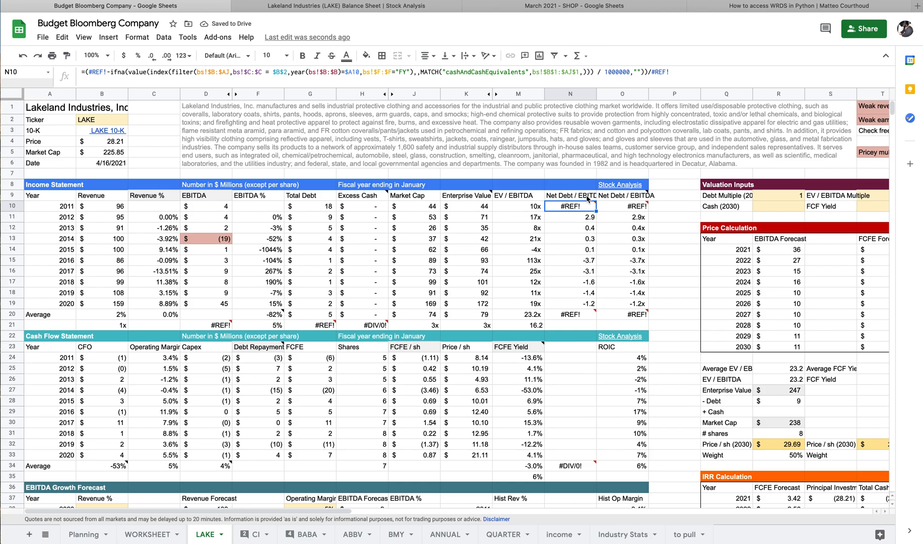
right_click(570, 95)
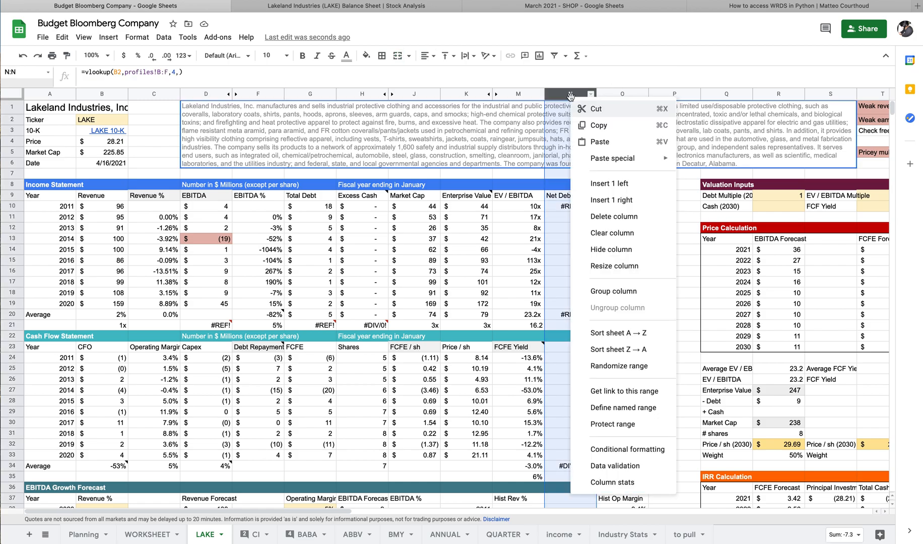
click(557, 213)
right_click(563, 95)
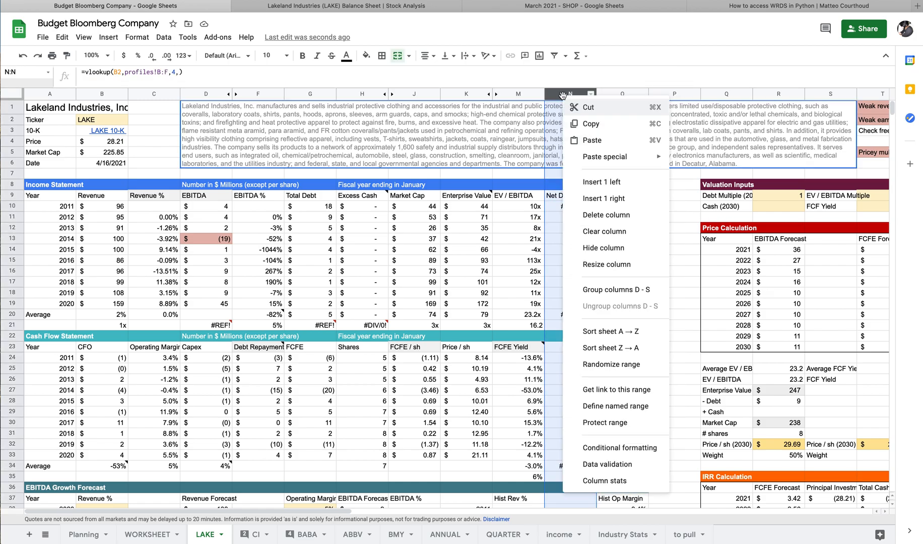
click(606, 248)
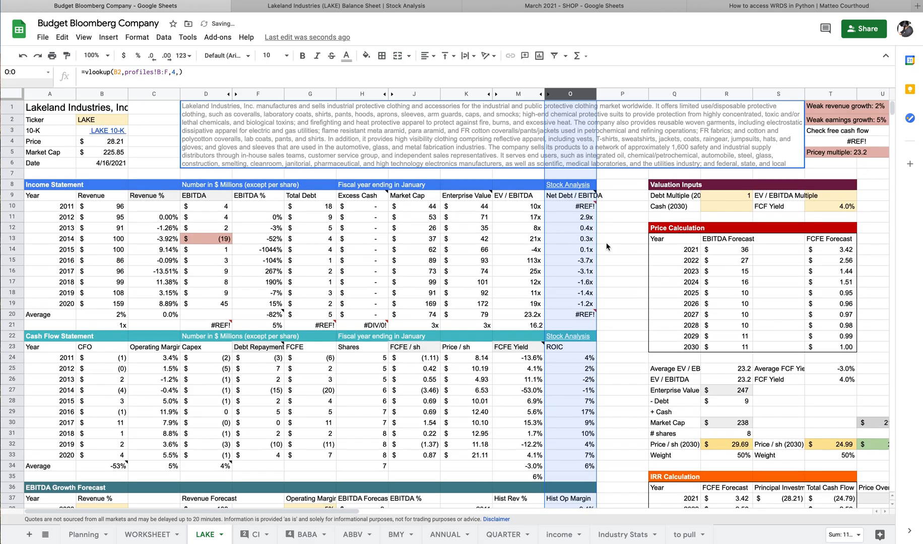
Compare the CFO figures with the operating cash flow in Lakeland's annual cash flow statement on Stock Analysis.
scroll(296, 368, down, 2)
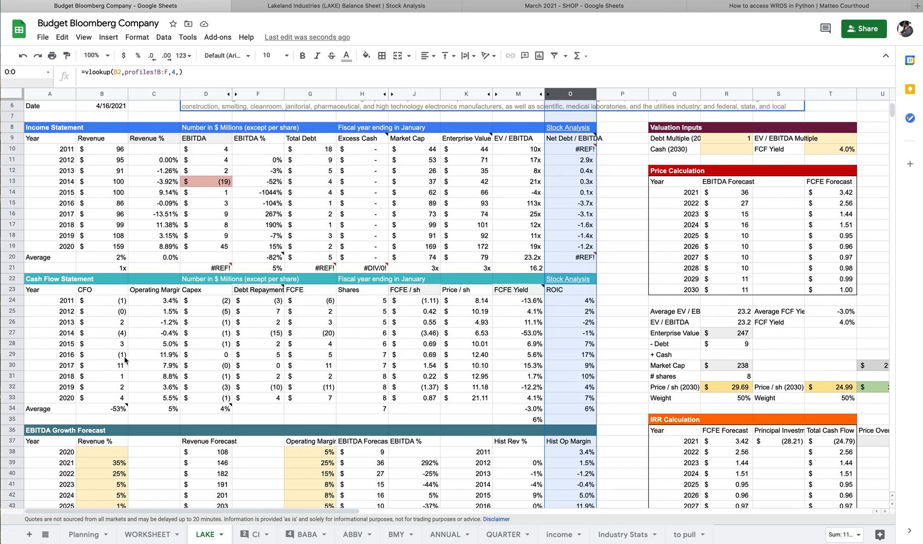
click(124, 357)
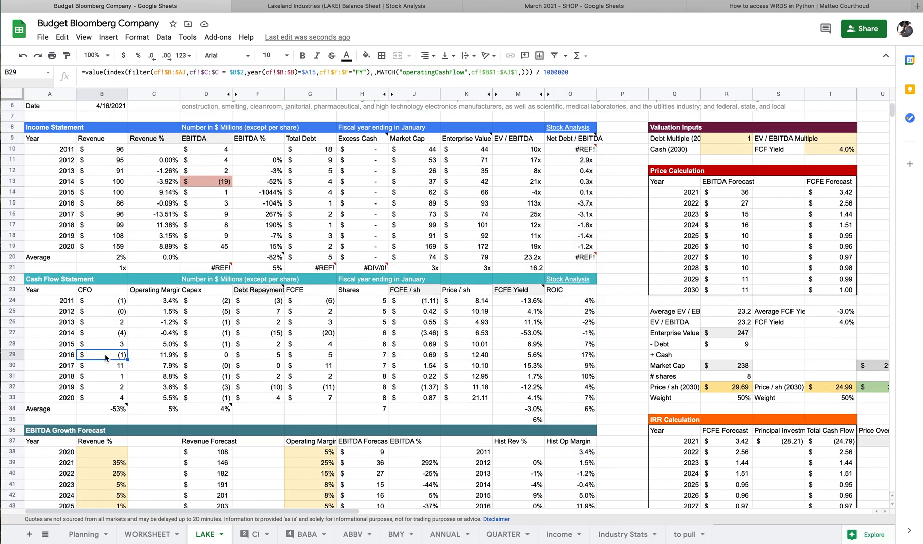
scroll(105, 354, down, 3)
key(ctrl+Tab)
click(314, 40)
scroll(446, 325, down, 5)
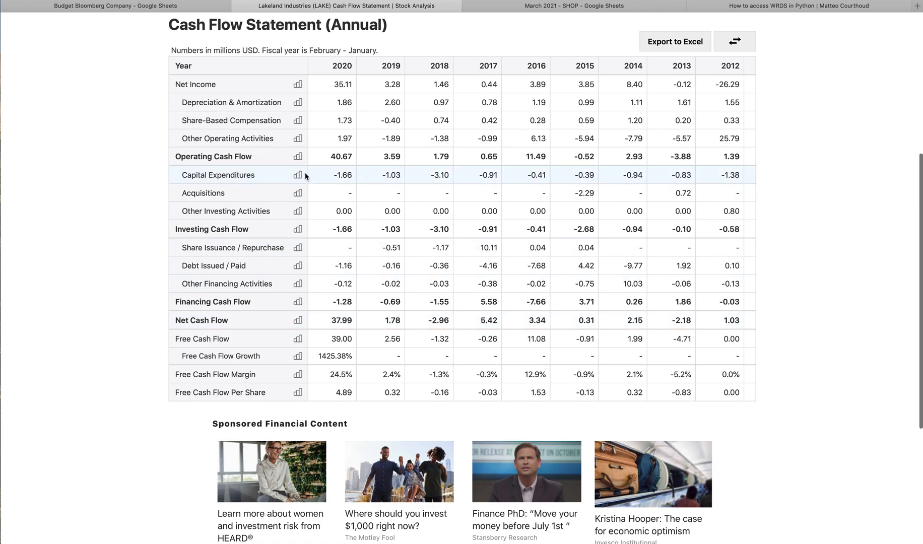
mouse_move(207, 137)
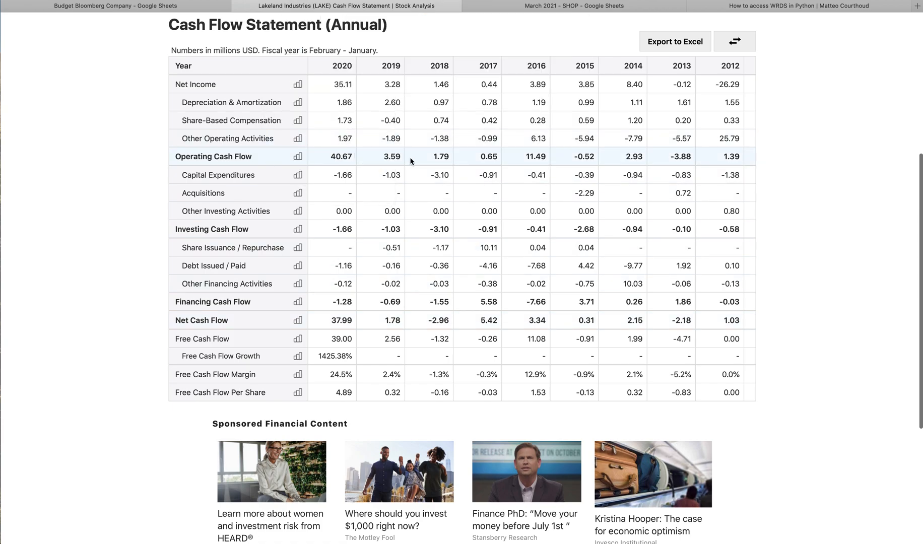
Back in the budget spreadsheet, move the CFO cells B25:B33 up one row so they start at B24.
key(ctrl+shift+Tab)
drag(116, 359, 114, 269)
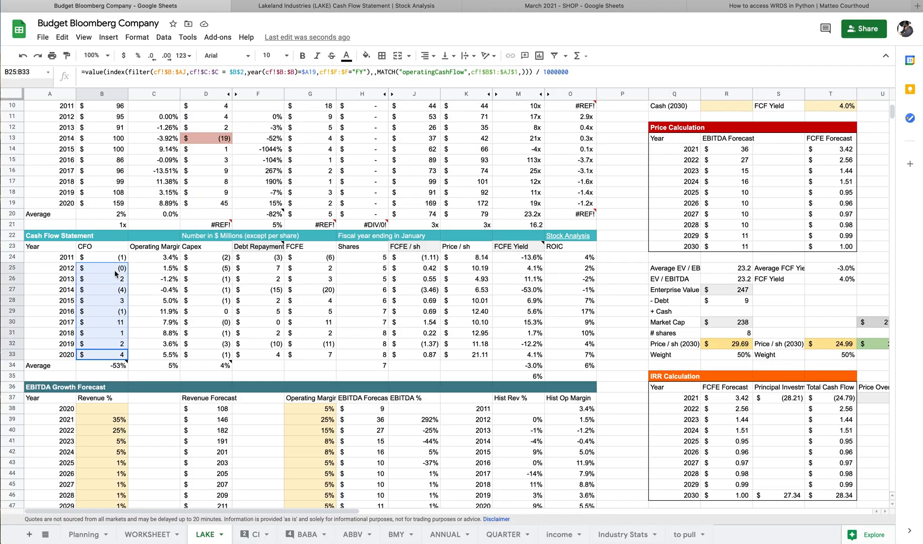
key(ctrl+c)
click(111, 253)
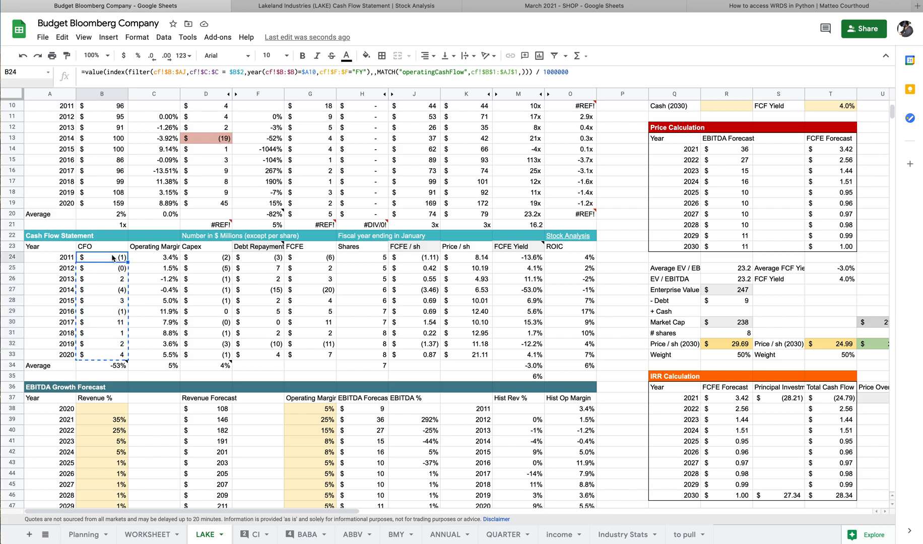
key(ctrl+v)
Enter 41 as the 2020 CFO in B33, checking the operating cash flow on Stock Analysis.
click(107, 359)
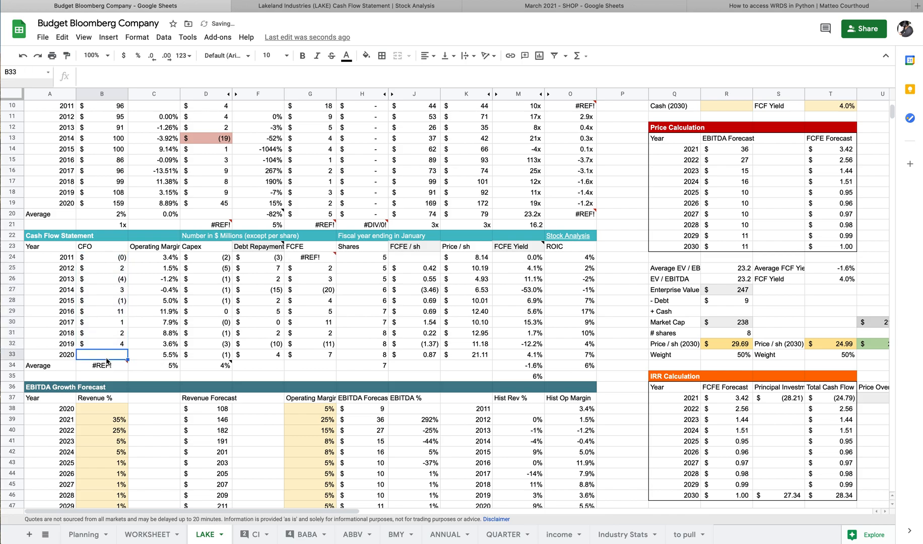
key(ctrl+d)
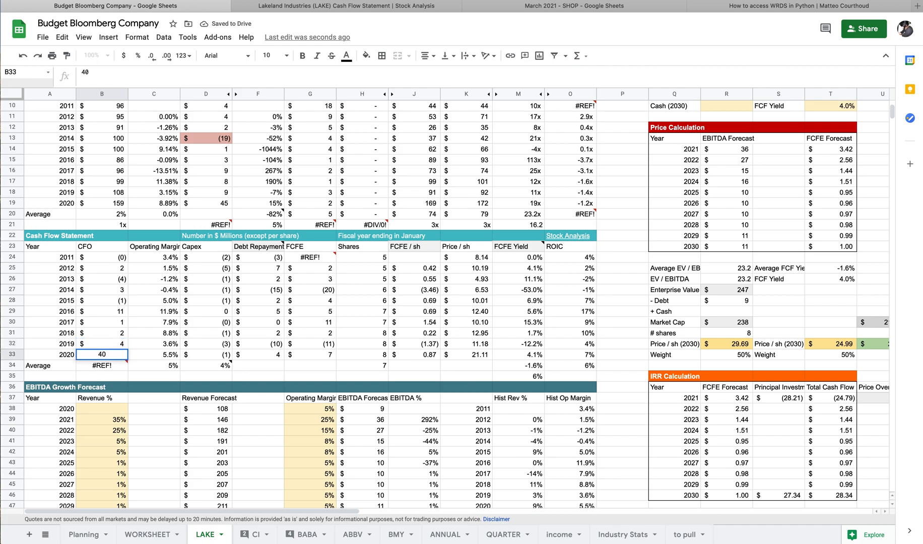
key(ctrl+Tab)
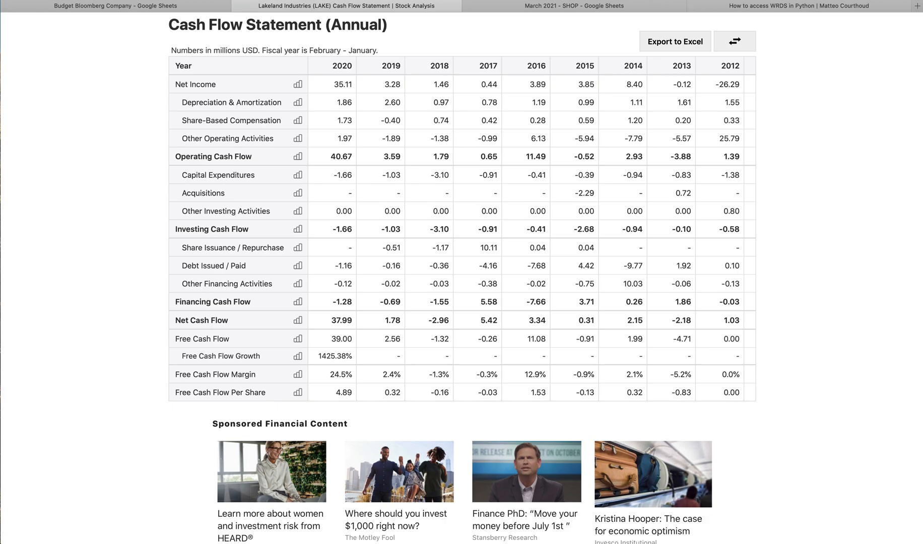
key(ctrl+shift+Tab)
key(Left)
text(41)
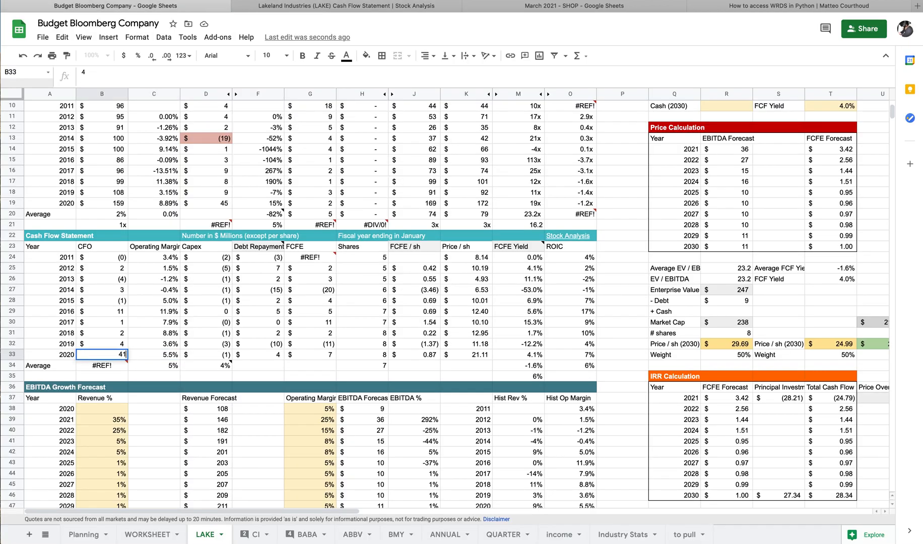
key(Tab)
Replace the first broken reference in the CFO average formula in B34 with B24.
scroll(108, 354, down, 7)
scroll(107, 354, right, 17)
scroll(107, 354, up, 7)
scroll(107, 354, left, 17)
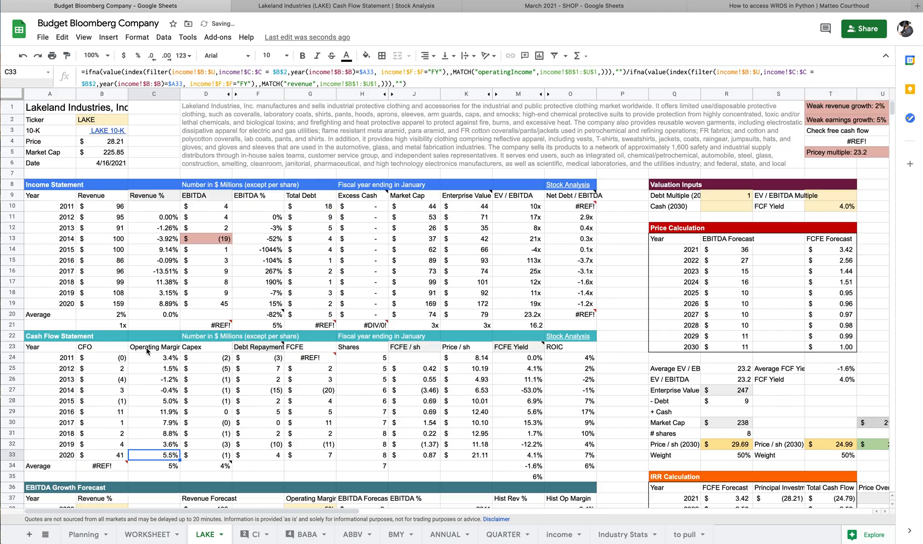
click(113, 469)
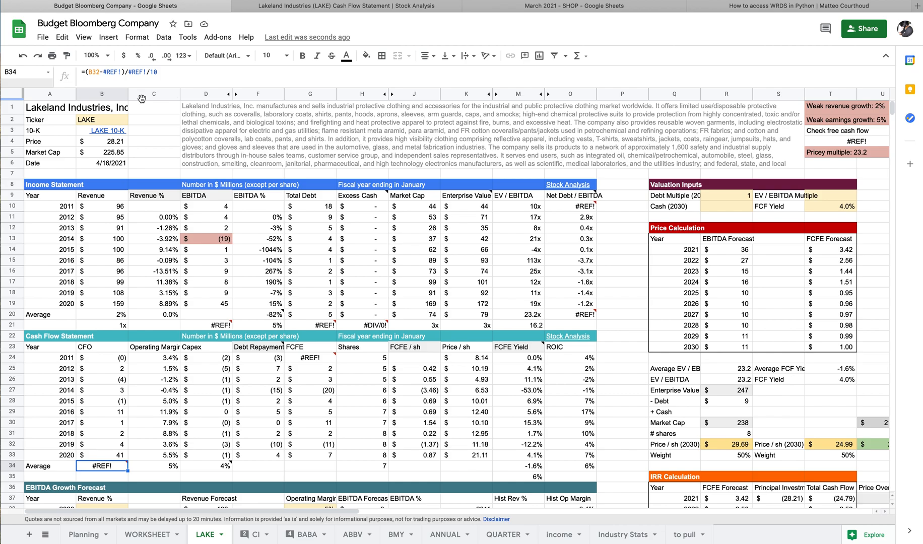
mouse_move(107, 467)
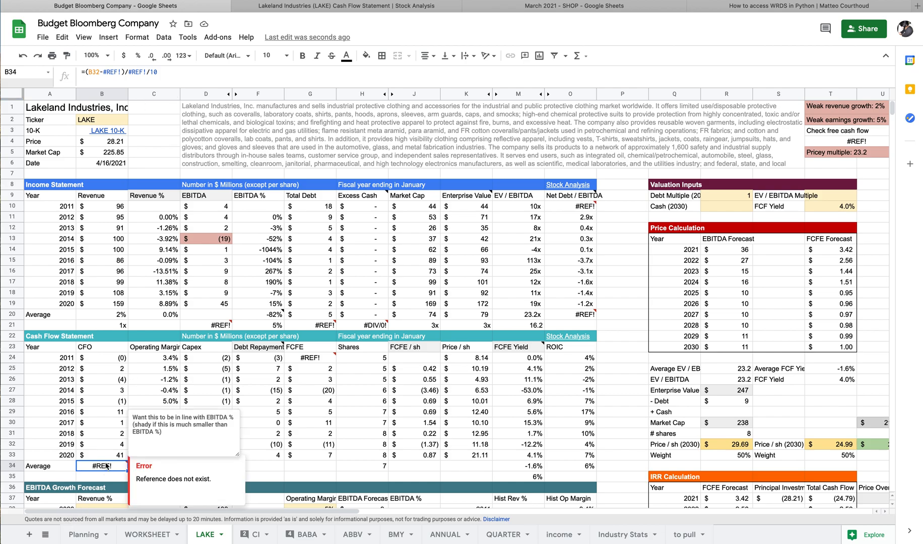
click(121, 72)
key(BackSpace)
key(BackSpace)
key(BackSpace)
key(BackSpace)
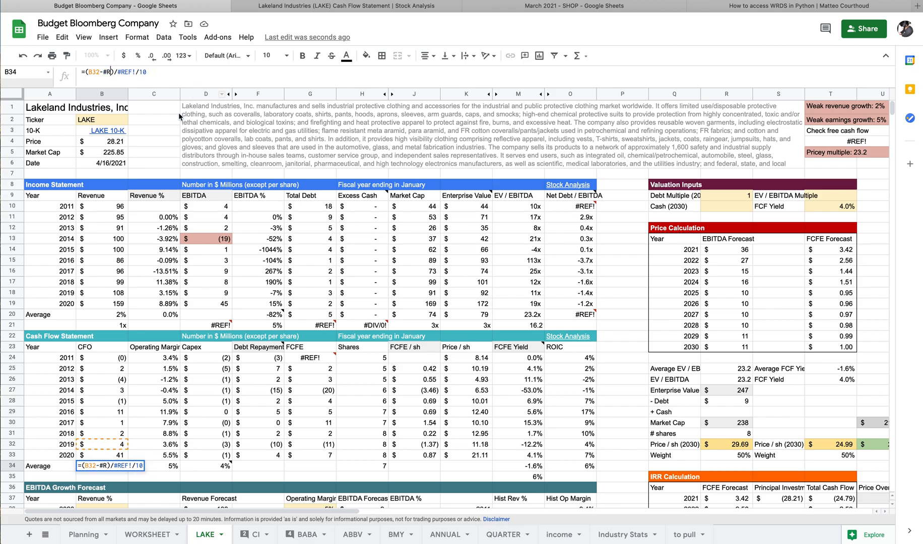
click(112, 358)
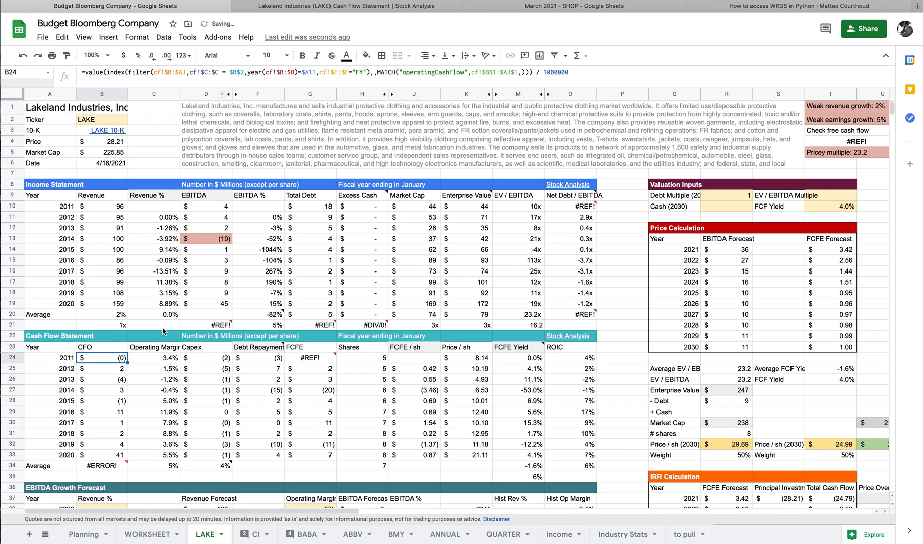
click(102, 466)
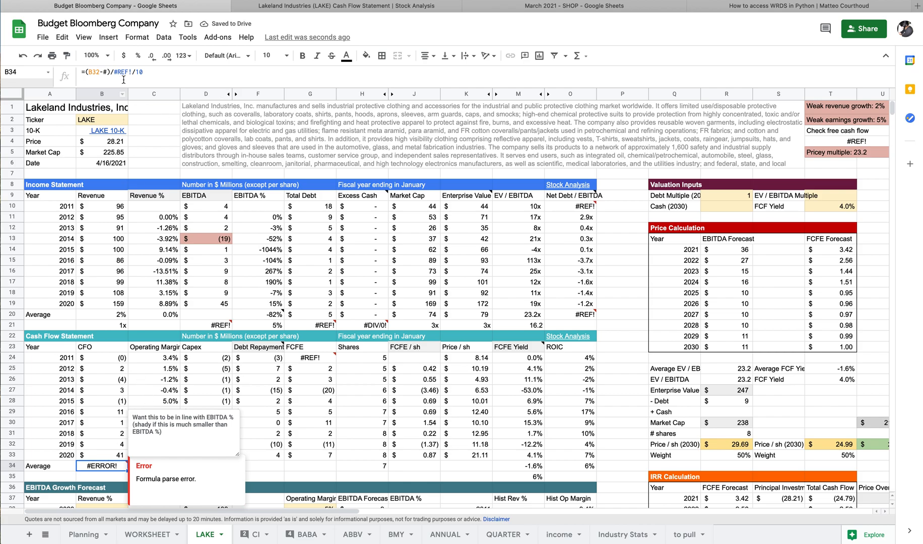
click(108, 71)
key(BackSpace)
text(B24)
Replace the broken divisor reference in B34 with B24 so the formula reads =(B32-B24)/B24/10.
key(Right)
key(Right)
key(Right)
key(Right)
key(Right)
key(BackSpace)
key(BackSpace)
key(BackSpace)
key(BackSpace)
key(BackSpace)
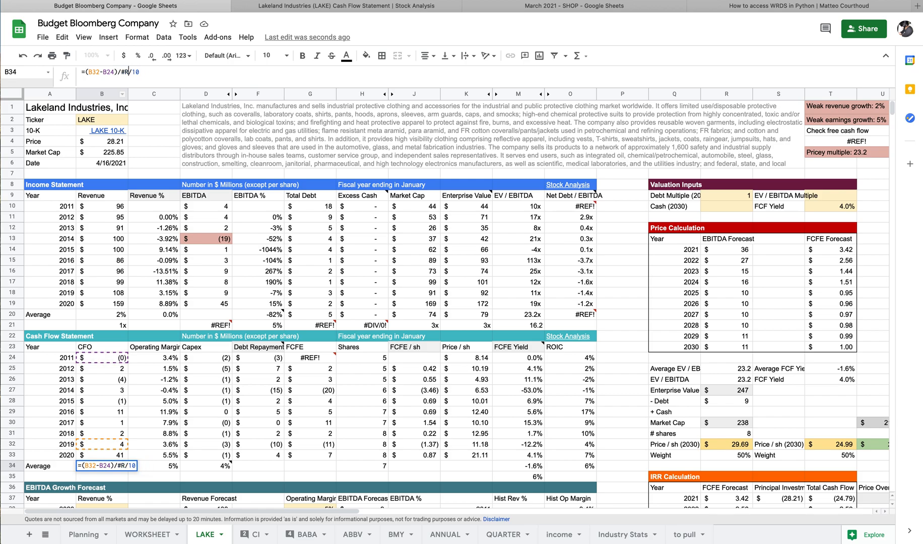
text(B24)
key(Return)
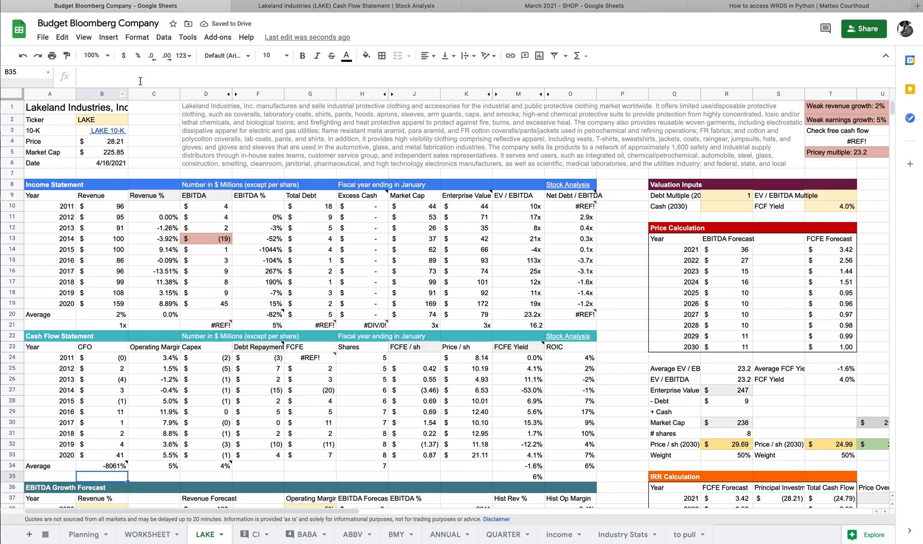
click(106, 467)
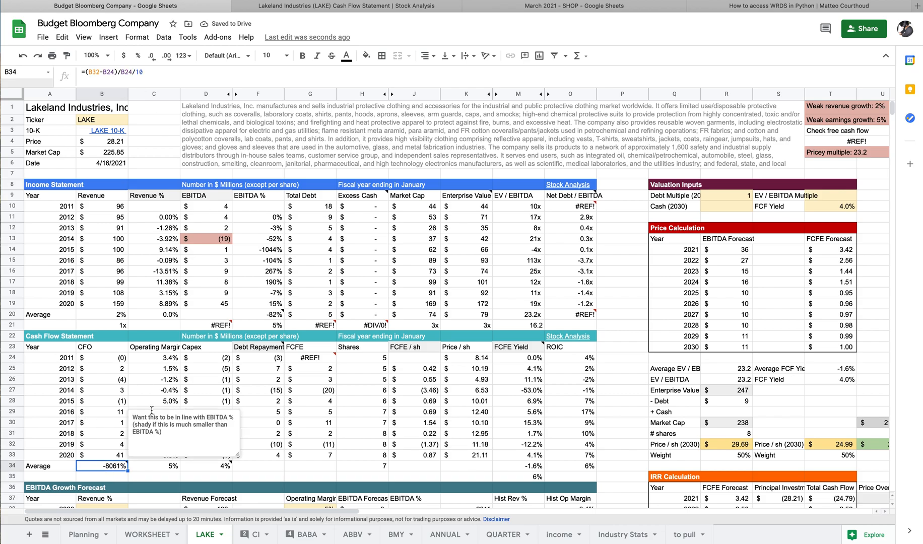
Look over the operating margin figures and switch to the FAST Graphs chart for Lakeland Industries.
click(171, 378)
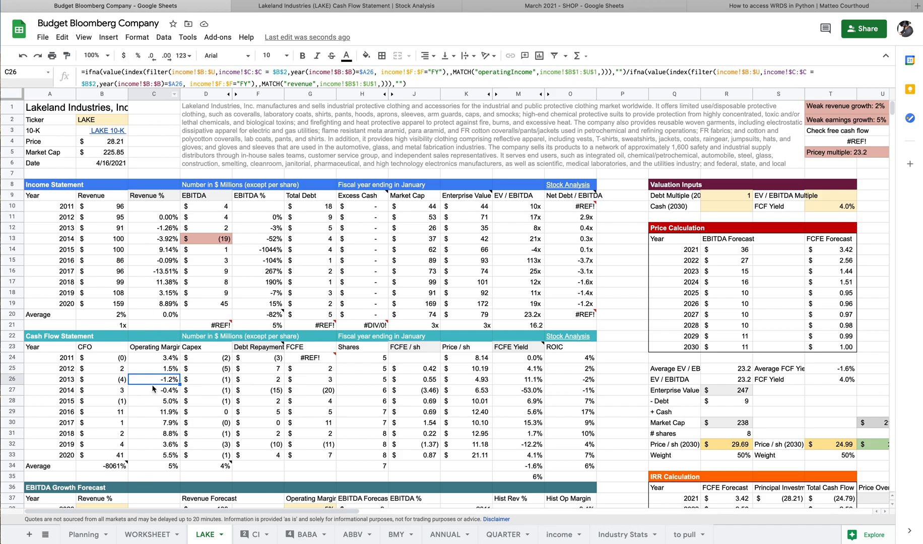
scroll(152, 386, down, 2)
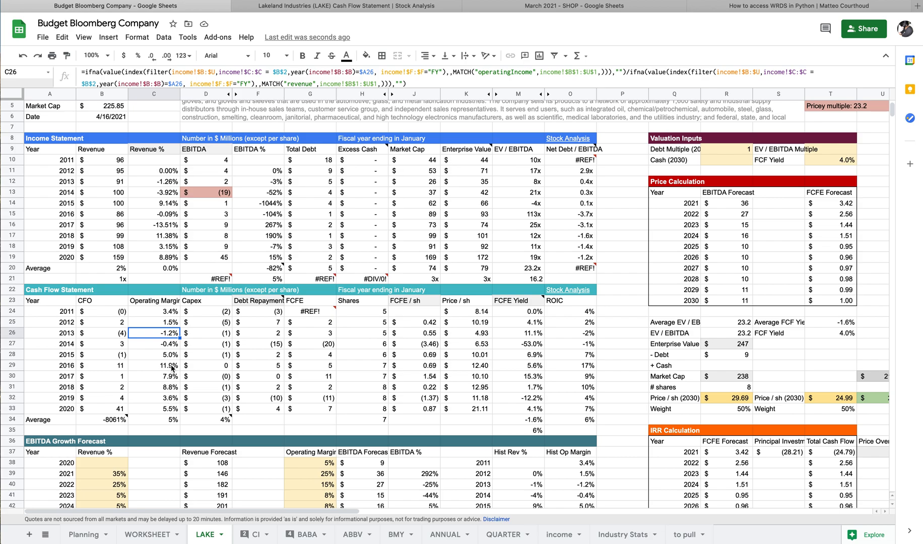
key(ctrl+Left)
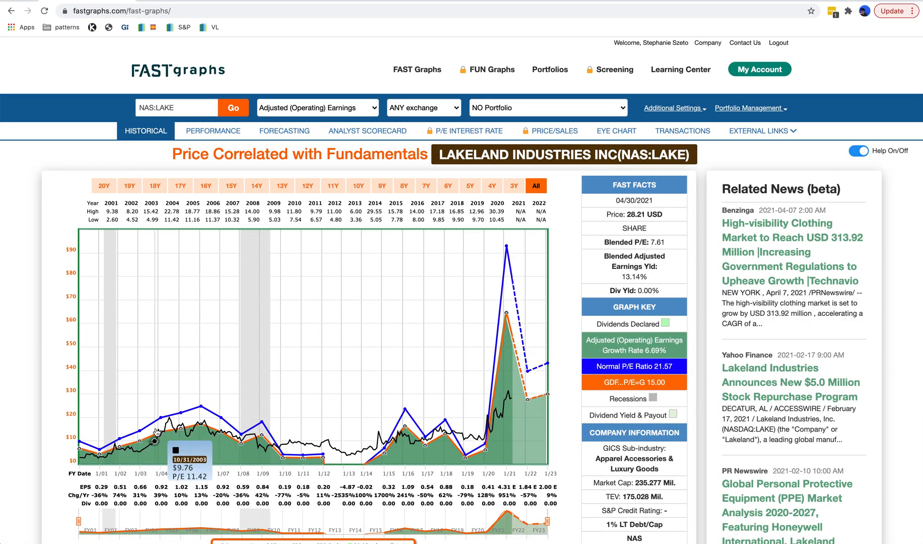
Return to the LAKE sheet and hide column C, which holds the revenue growth and operating margin figures.
key(super+Tab)
key(super+Tab)
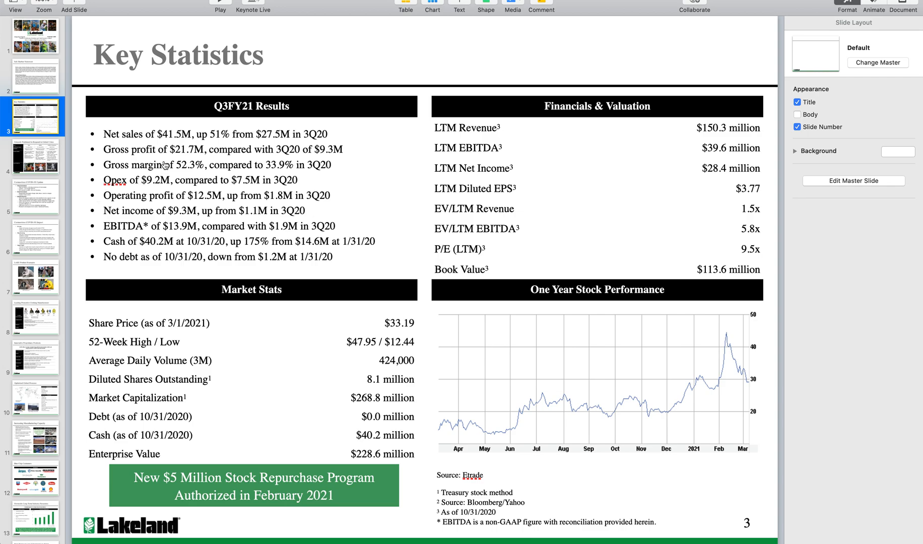
key(ctrl+Right)
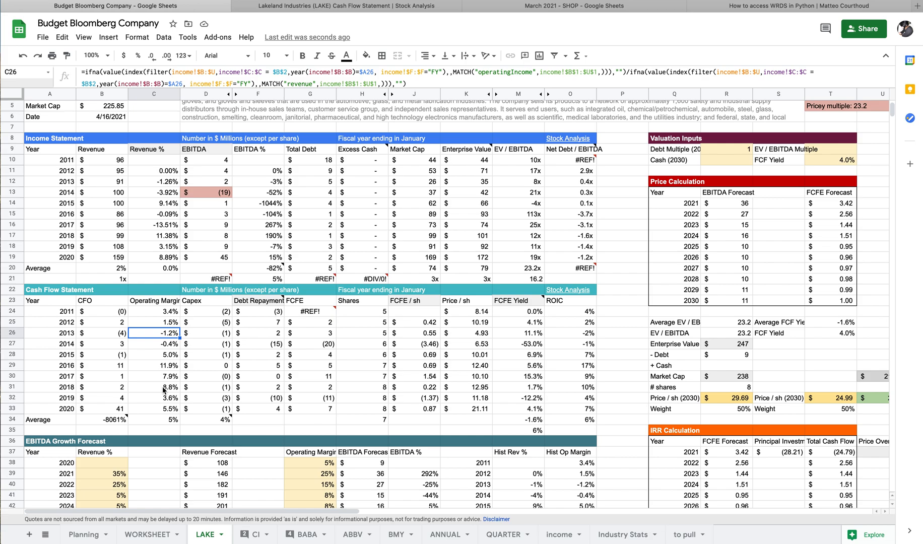
click(165, 421)
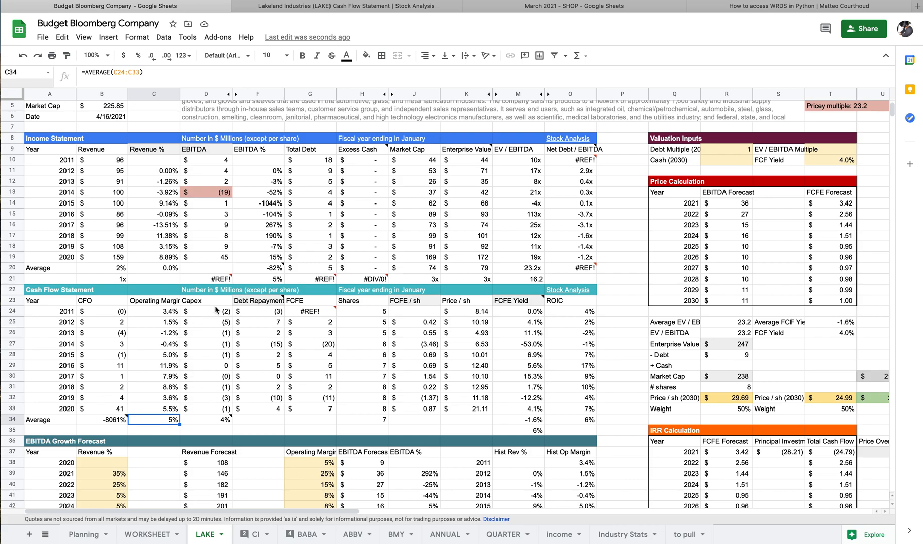
right_click(149, 94)
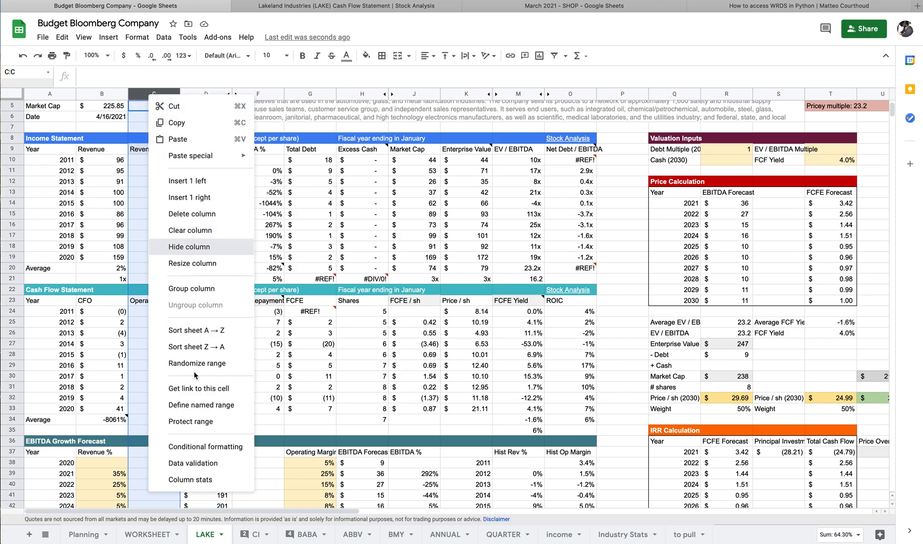
click(189, 246)
Replace the broken reference in the 2011 FCFE formula in G24 with B24 so it reads =B24+D24+F24.
click(218, 360)
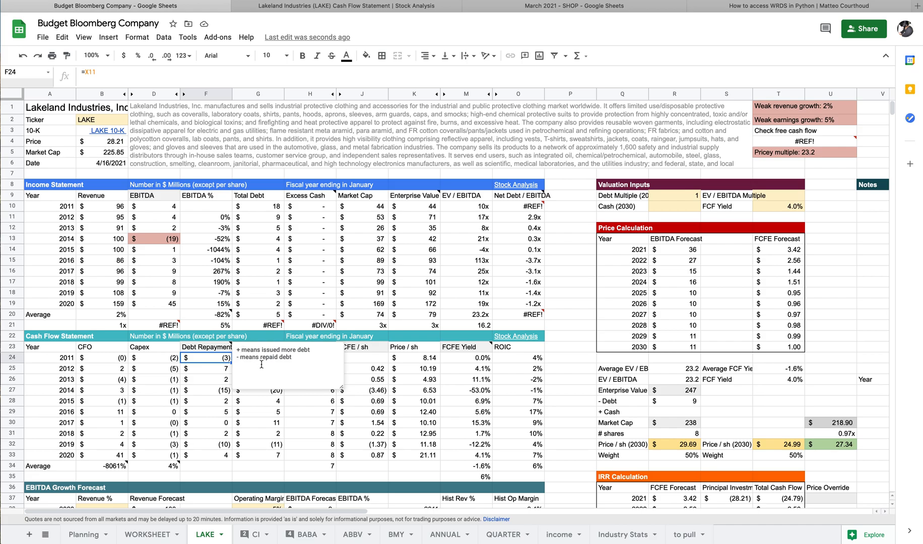
click(208, 373)
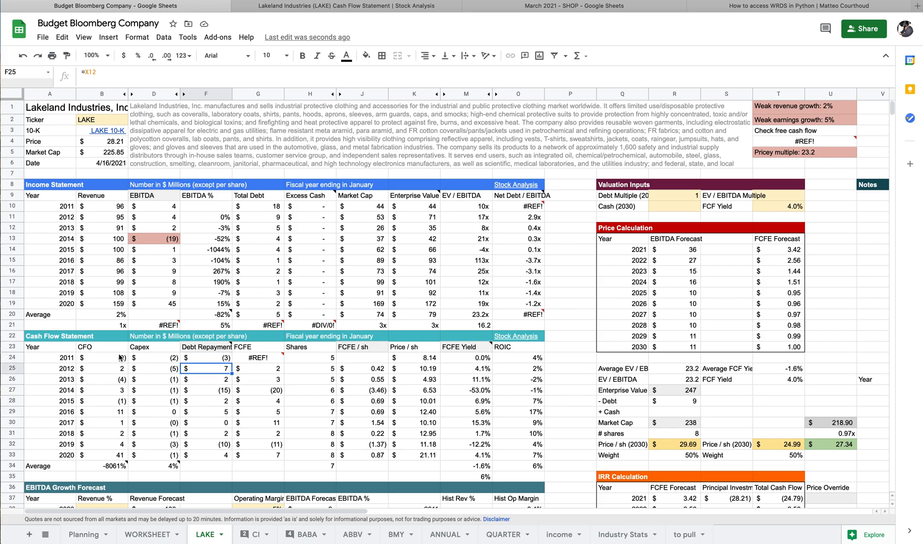
mouse_move(259, 360)
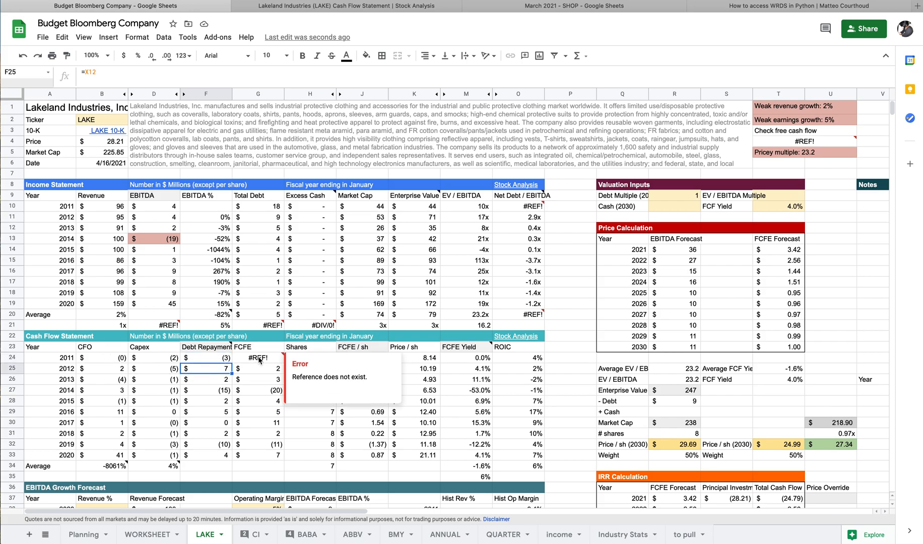
click(259, 360)
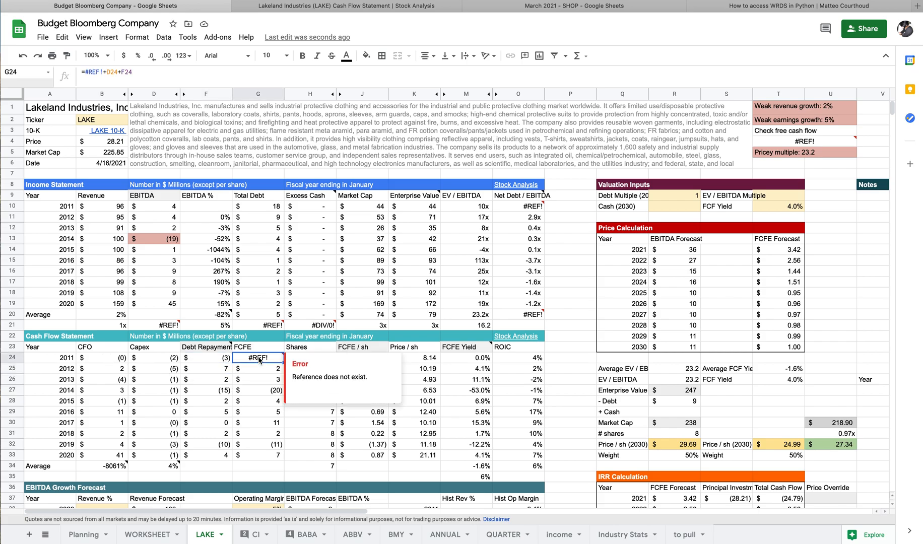
click(101, 72)
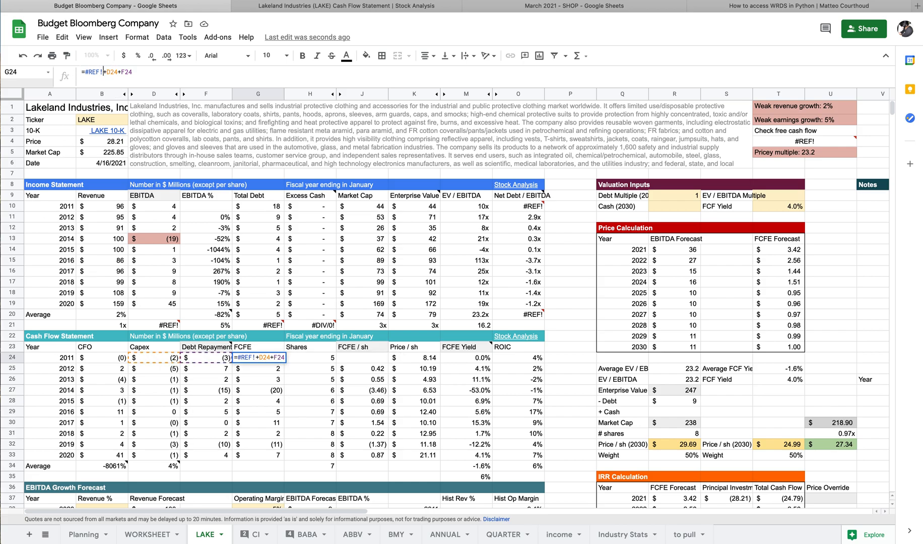
key(BackSpace)
key(BackSpace)
key(BackSpace)
key(BackSpace)
key(BackSpace)
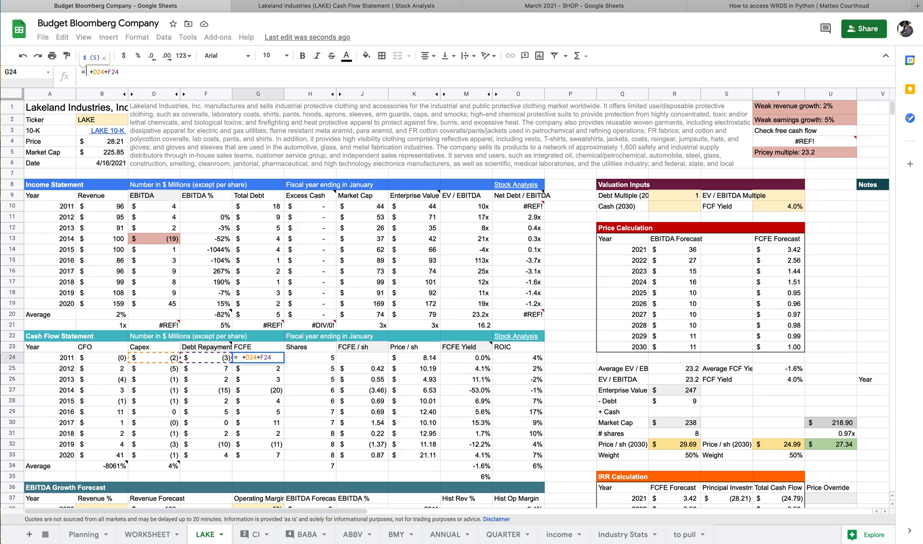
click(115, 367)
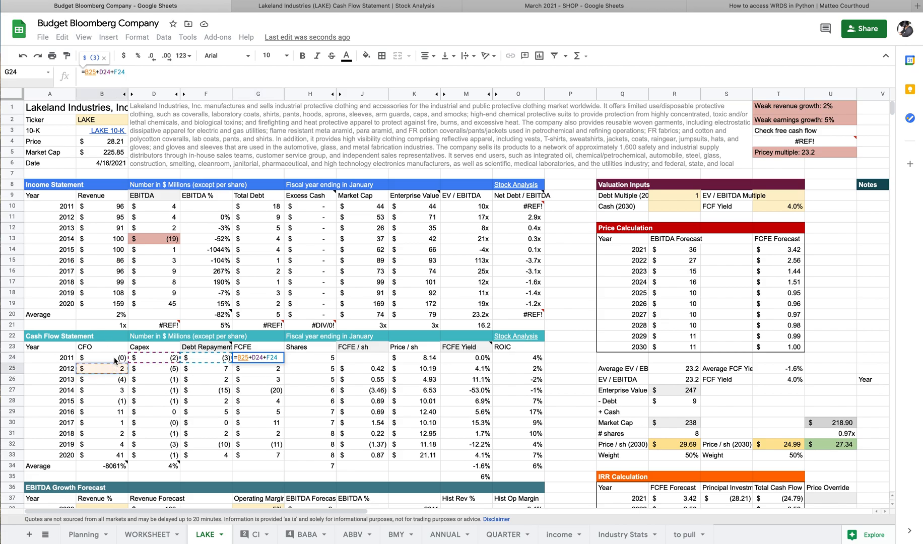
click(115, 359)
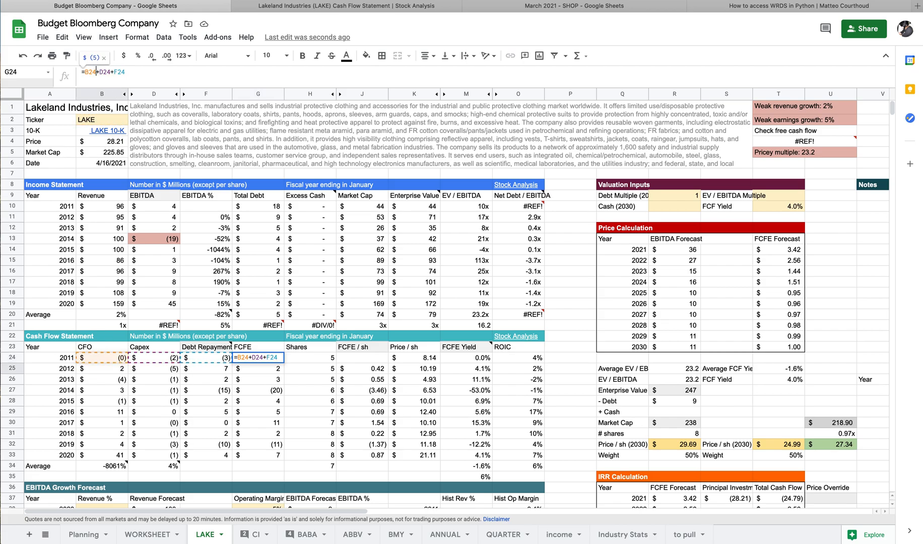
key(Return)
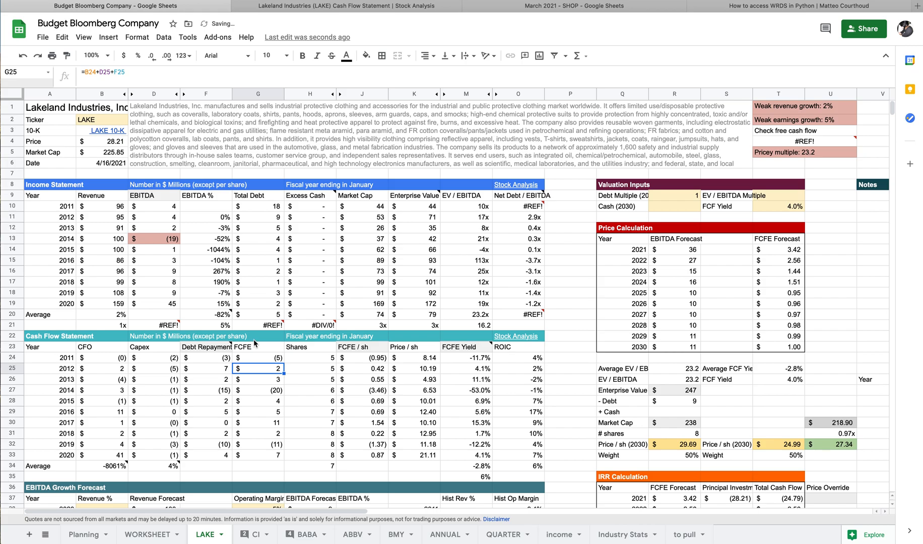
Check the FCFE formulas against their row's CFO and fill the formula in G24 down through G33.
click(264, 359)
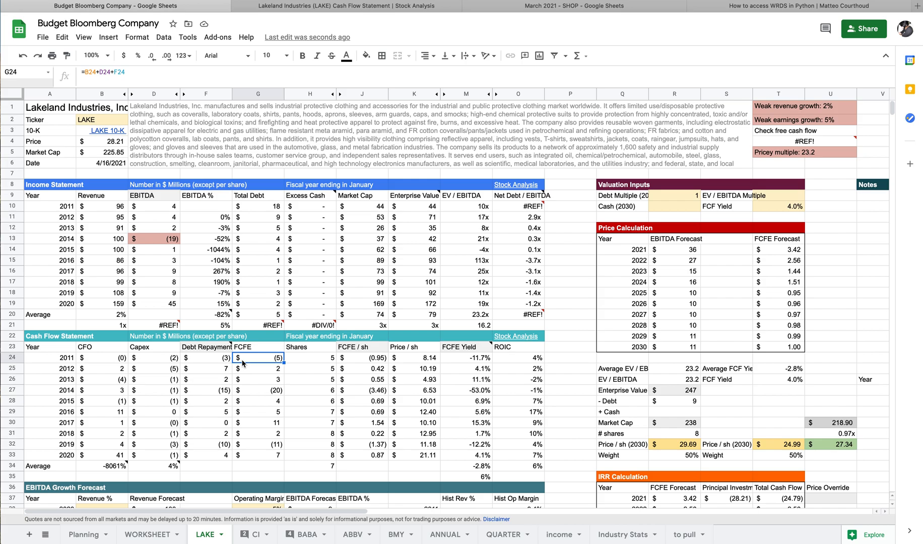
click(273, 464)
click(258, 358)
click(257, 395)
click(256, 426)
click(252, 457)
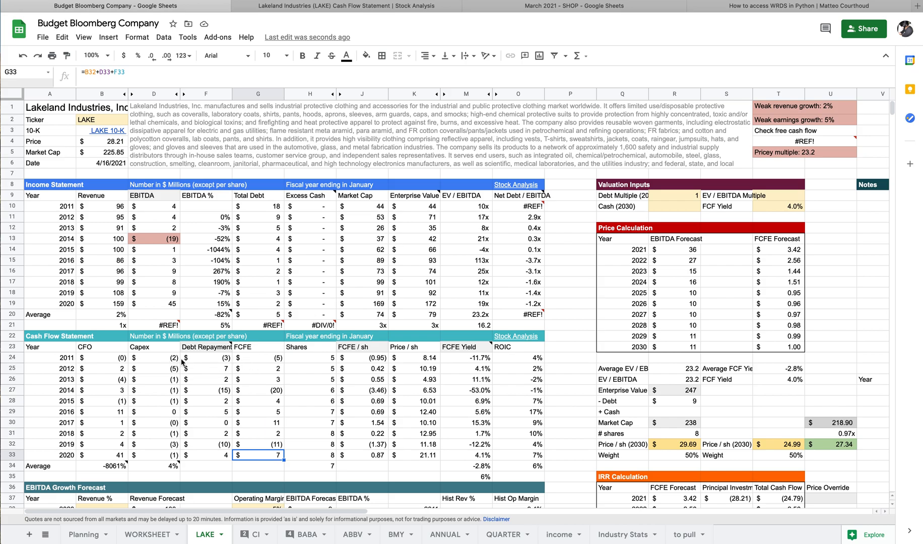
click(253, 359)
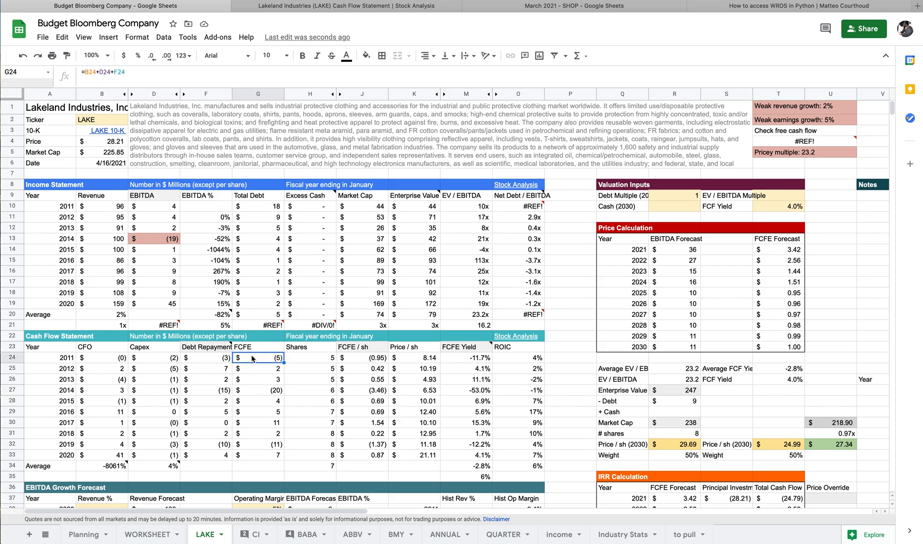
click(258, 372)
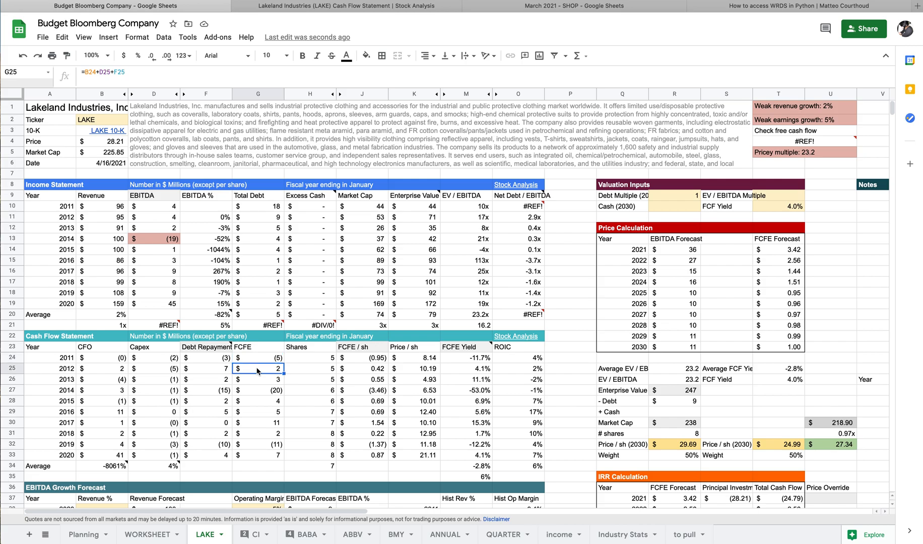
click(261, 361)
drag(283, 363, 290, 463)
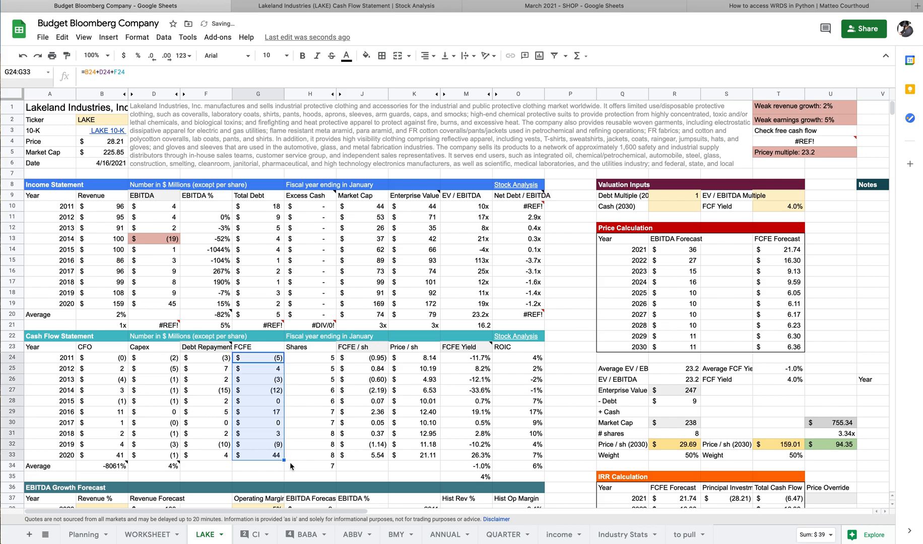
click(271, 472)
Review the share counts and FCFE yields in the Cash Flow Statement, along with the forecast and IRR sections.
click(314, 409)
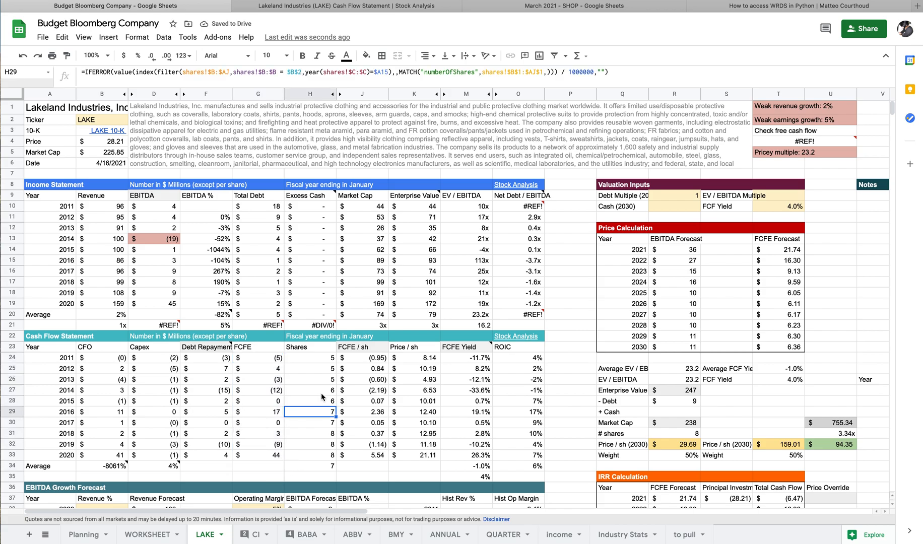
scroll(319, 375, down, 1)
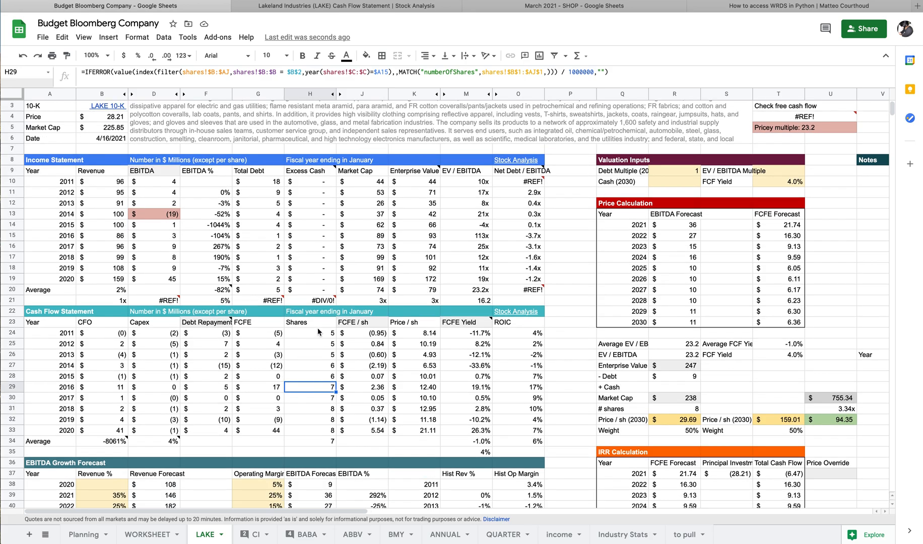
drag(317, 328, 325, 434)
click(325, 433)
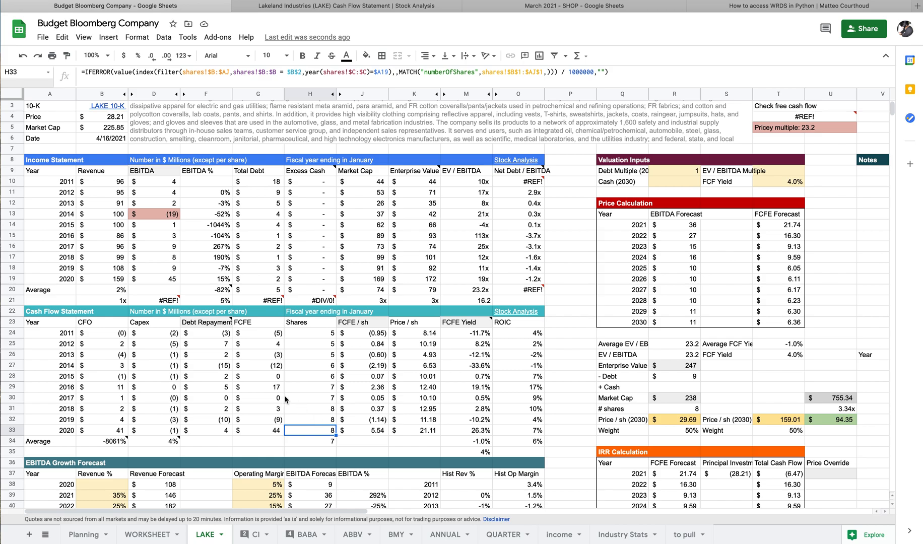
scroll(275, 399, down, 1)
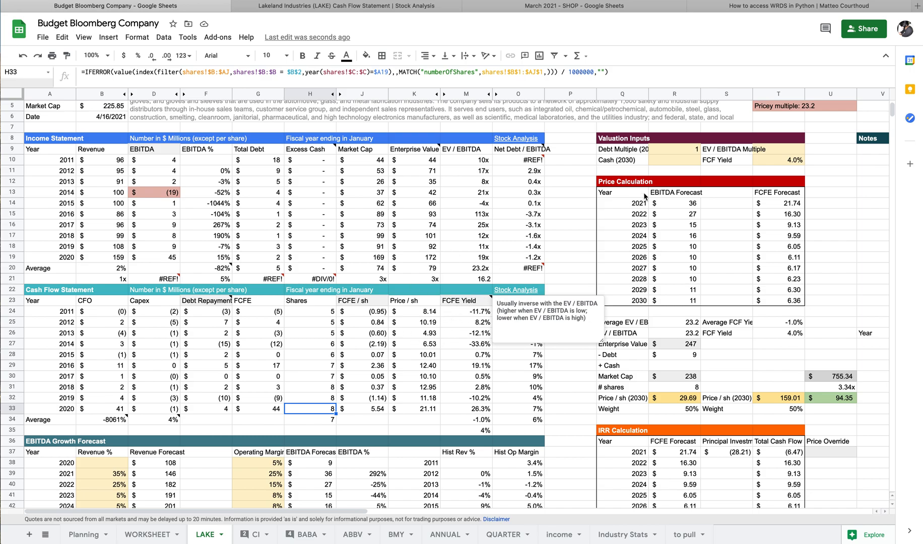
click(464, 347)
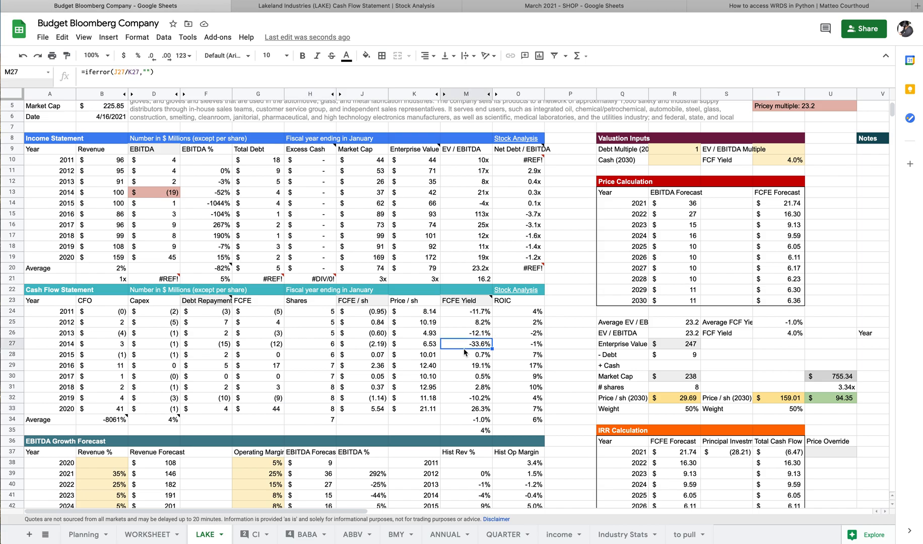
scroll(463, 349, down, 1)
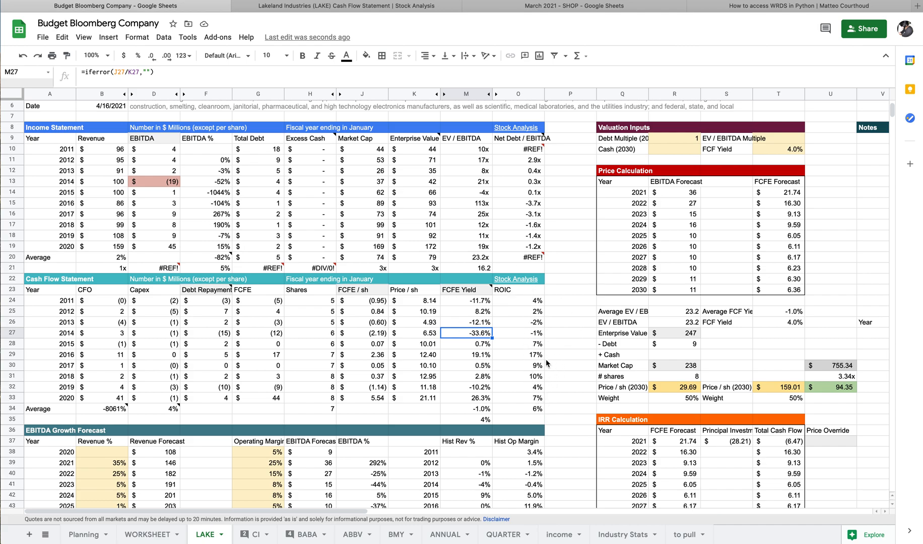
scroll(550, 355, down, 5)
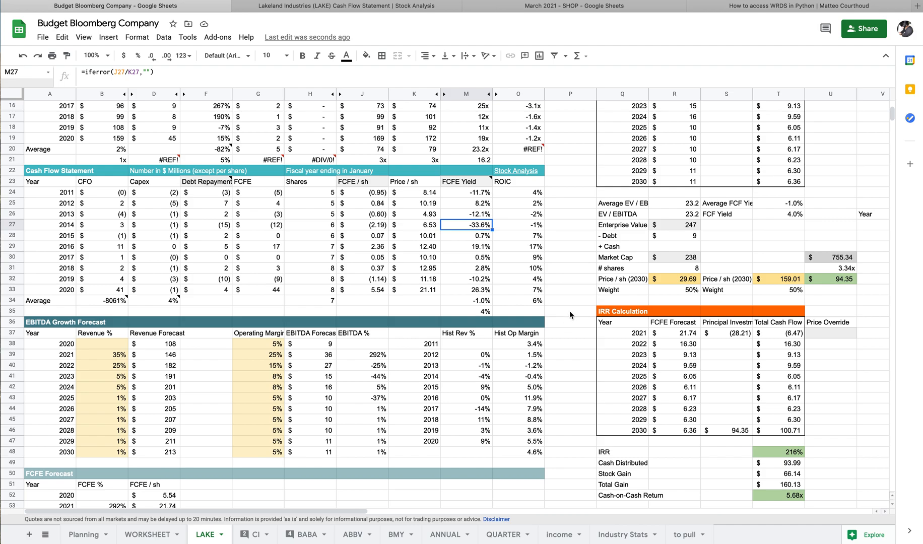
Look through the industry names in the Industry Stats sheet for the one matching Lakeland's business.
click(607, 535)
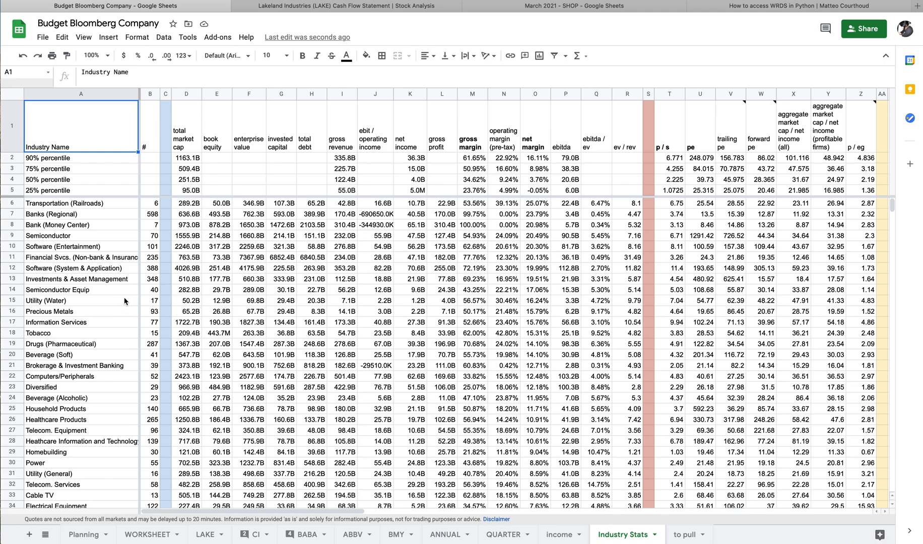
scroll(124, 297, down, 3)
scroll(121, 299, down, 5)
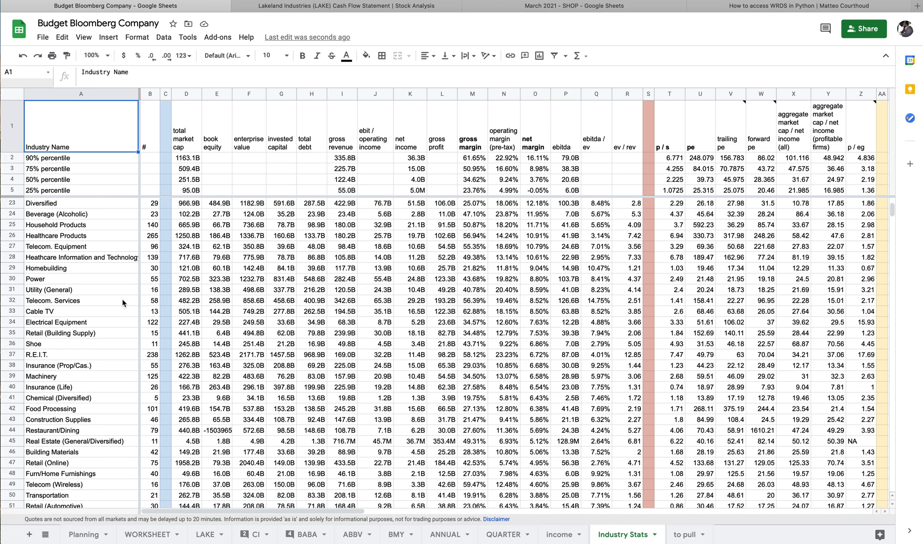
scroll(124, 303, down, 4)
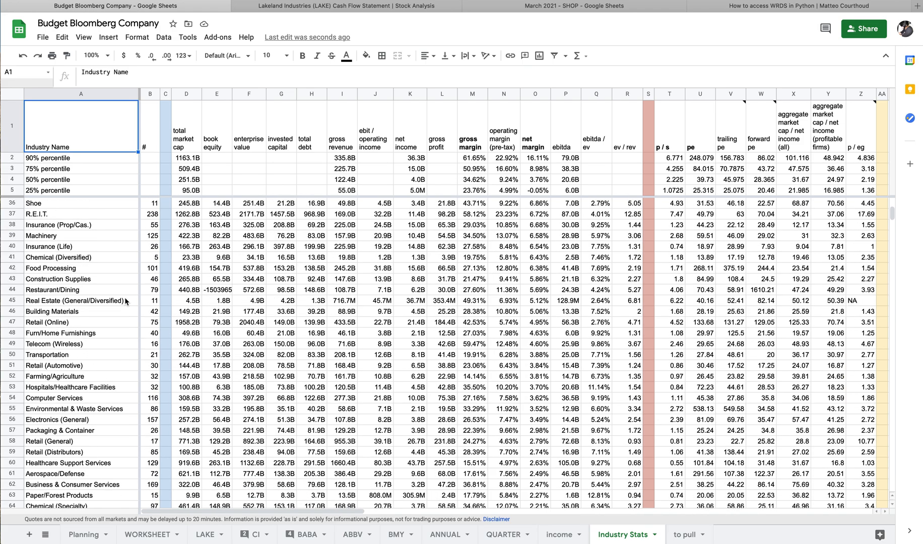
scroll(125, 301, down, 1)
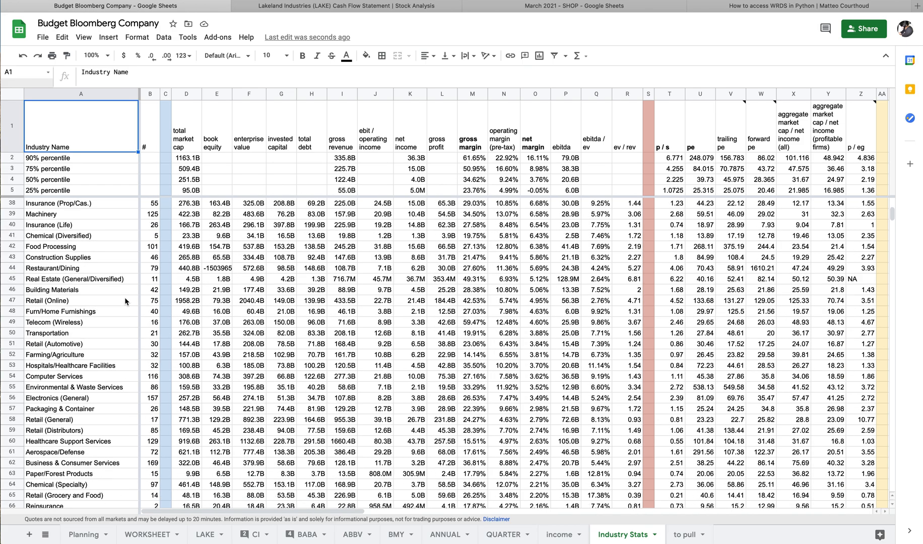
scroll(126, 301, down, 2)
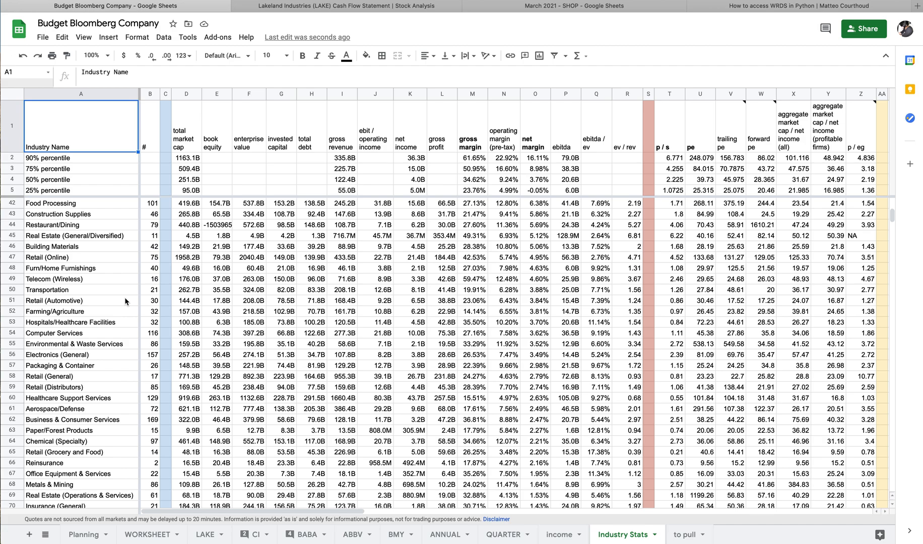
scroll(126, 302, down, 1)
scroll(125, 302, down, 3)
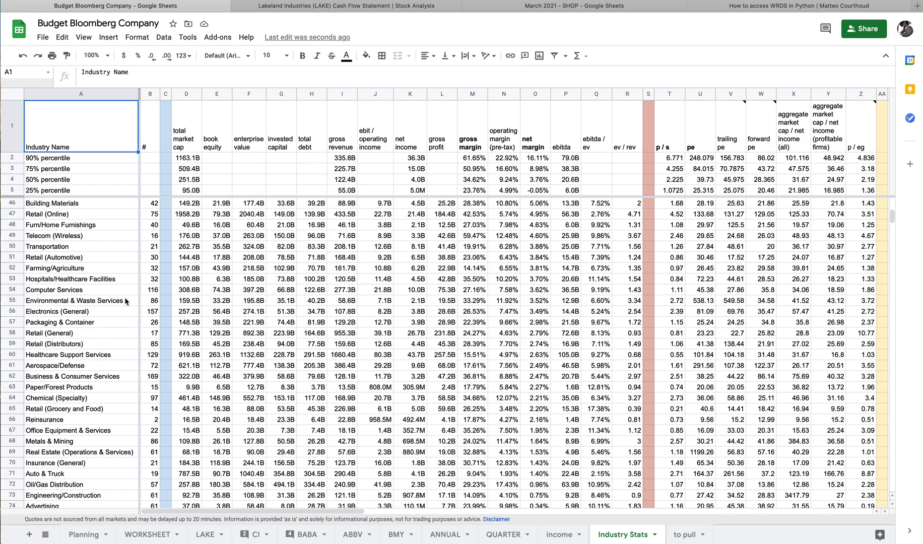
Search Industry Stats for "apparel", highlight the Apparel row to examine its margins and multiples, and return to the LAKE sheet.
key(super+f)
text(apparel)
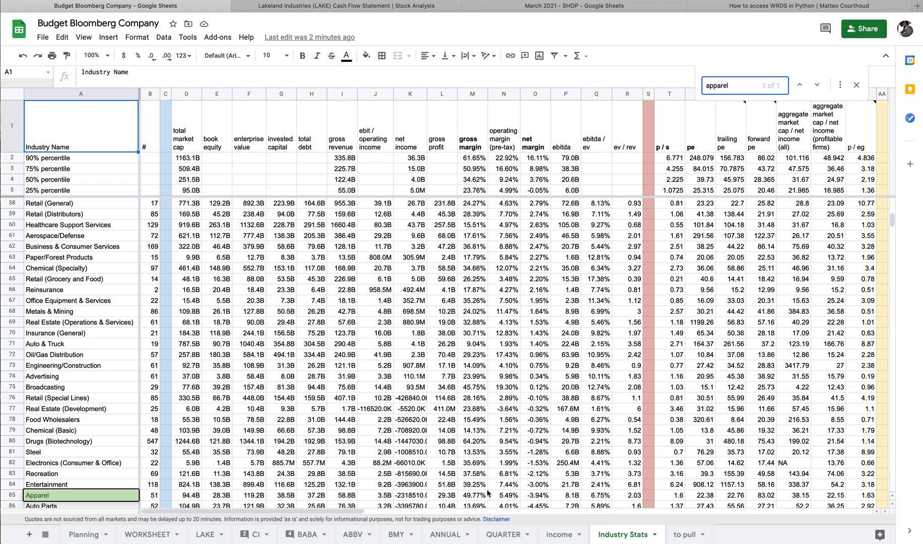
scroll(488, 494, right, 5)
scroll(487, 494, right, 3)
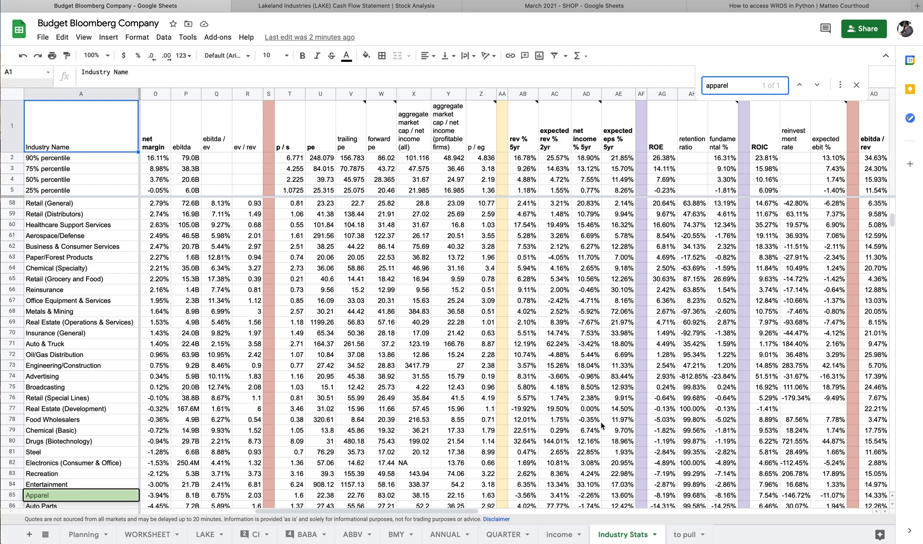
click(12, 495)
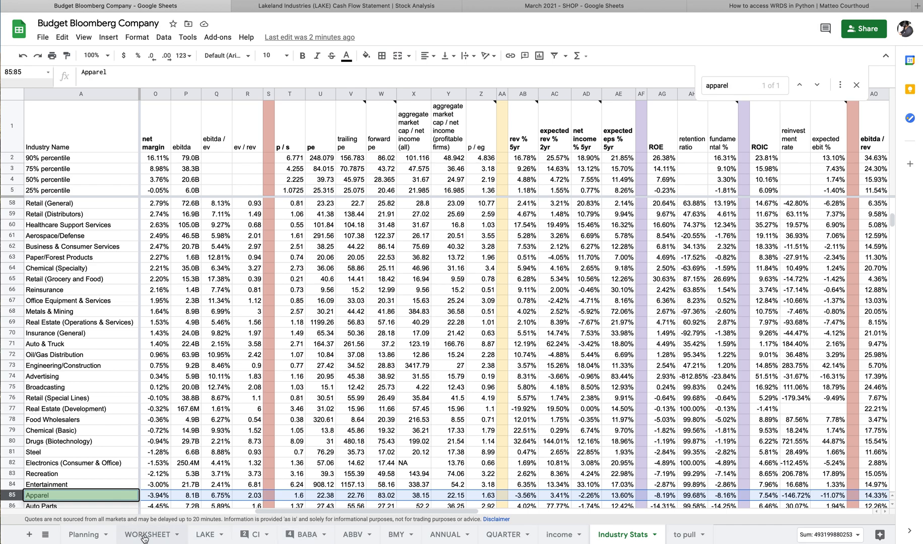
click(205, 534)
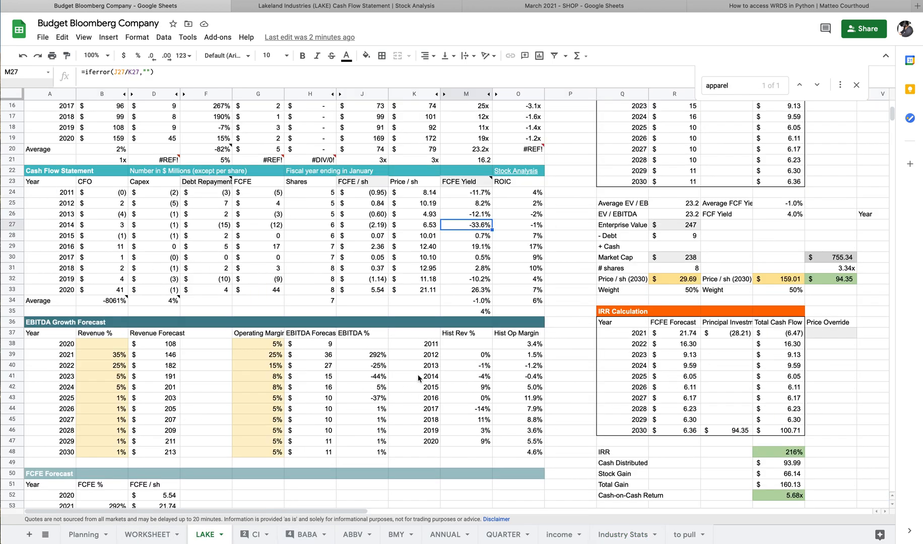
Review the cash flow, EBITDA growth forecast, FCFE forecast and IRR sections of the LAKE sheet.
scroll(418, 375, down, 2)
scroll(418, 375, down, 3)
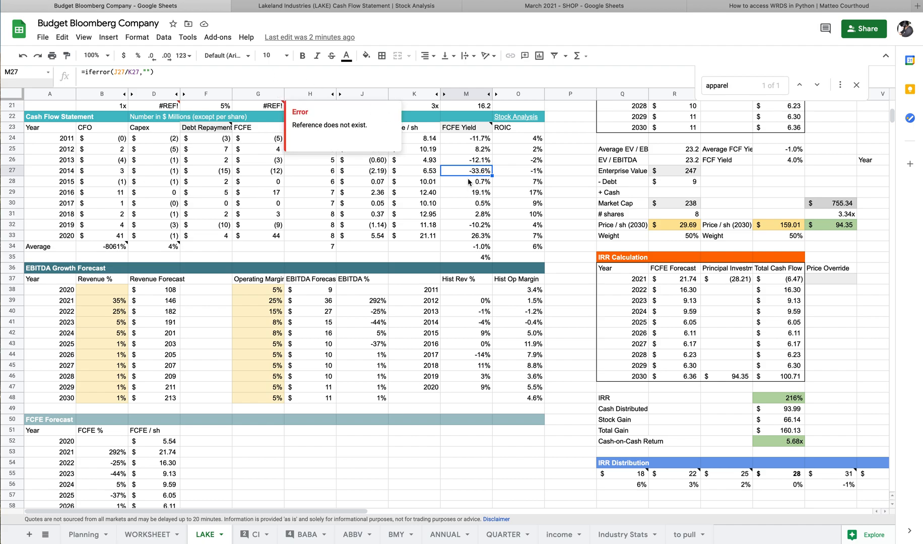
scroll(113, 223, down, 2)
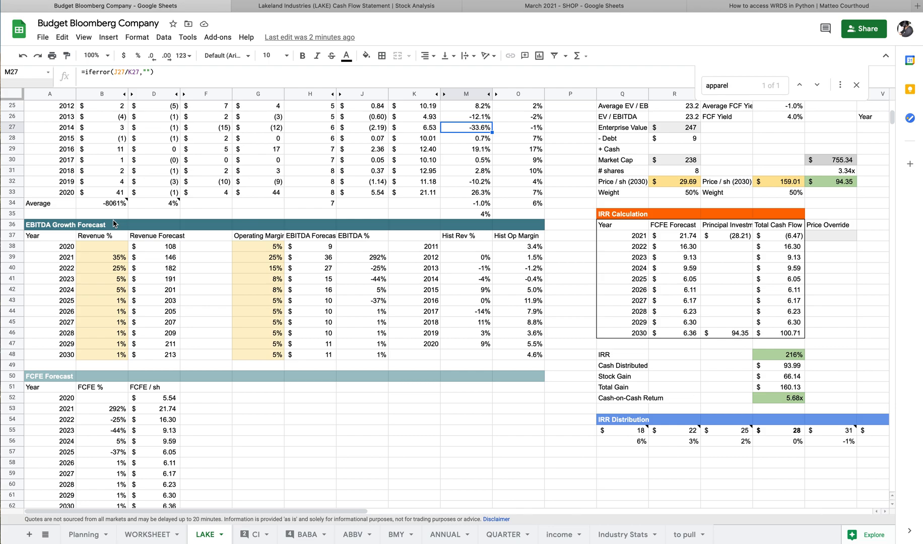
scroll(115, 223, down, 5)
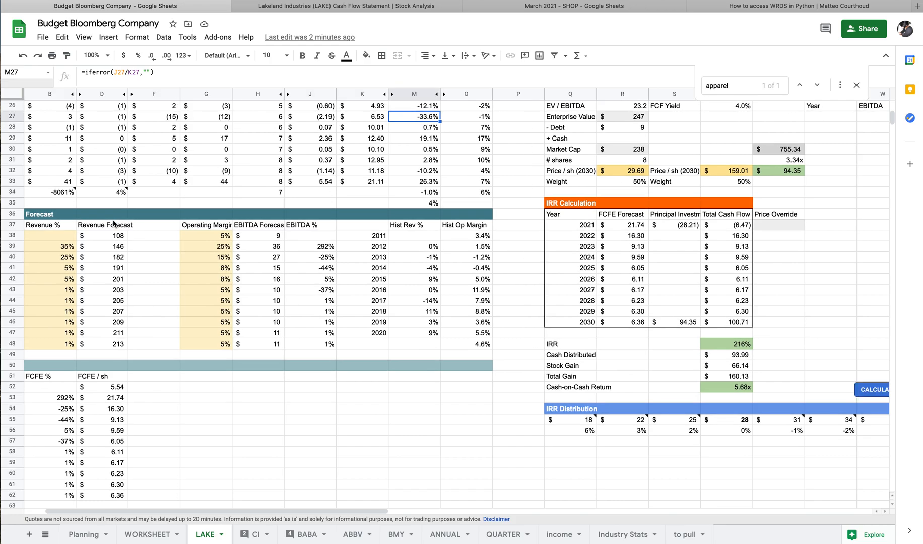
scroll(190, 272, up, 10)
scroll(189, 272, down, 3)
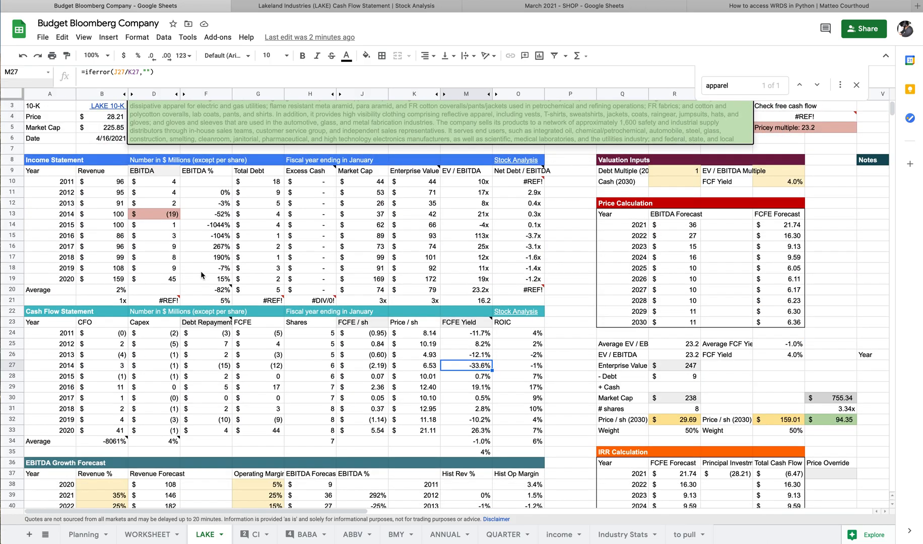
click(145, 379)
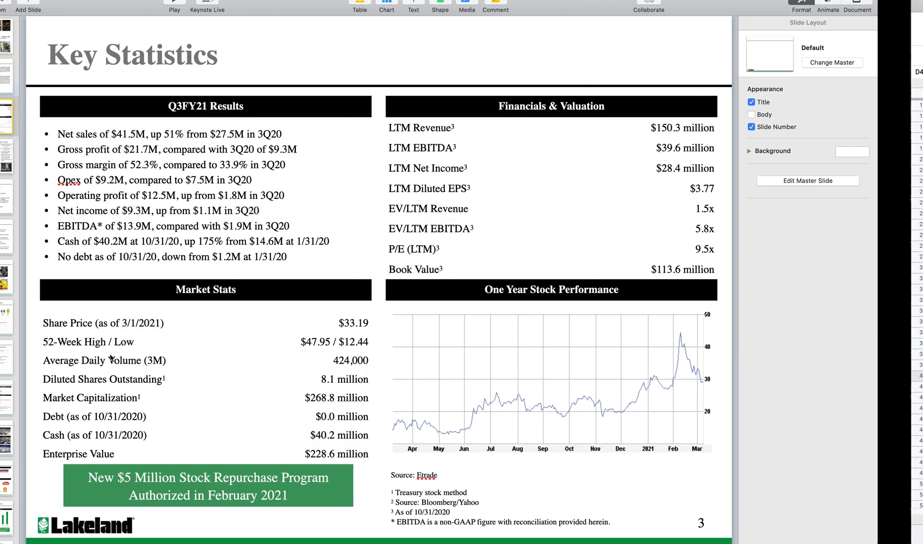
Switch to Chrome's tracktak page for Lakeland and examine its value driving inputs, apparel industry averages and DCF valuation.
key(super+Tab)
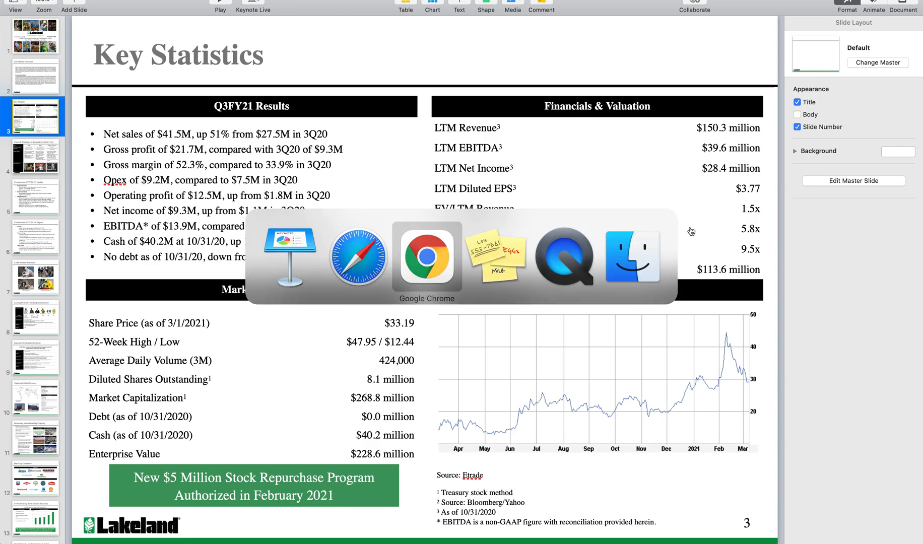
key(ctrl+Tab)
key(ctrl+Tab)
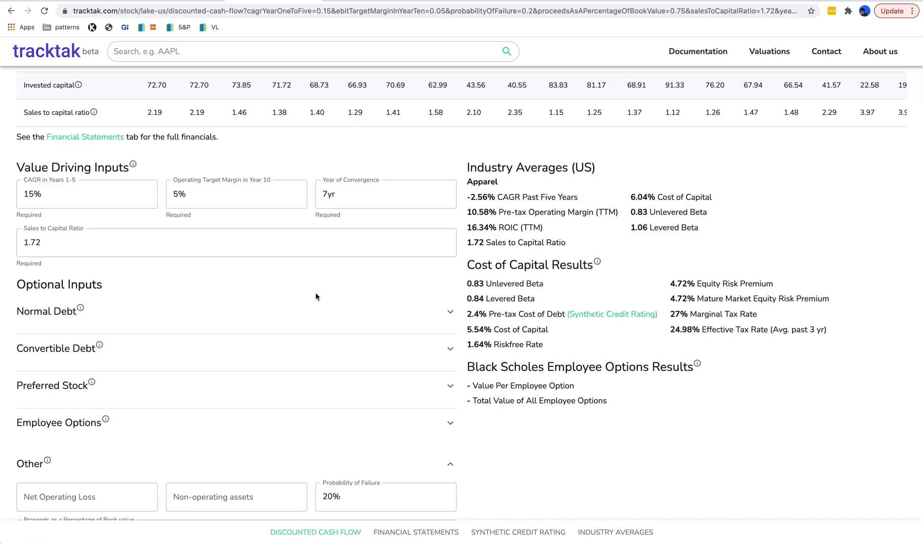
scroll(241, 356, down, 4)
scroll(241, 356, up, 7)
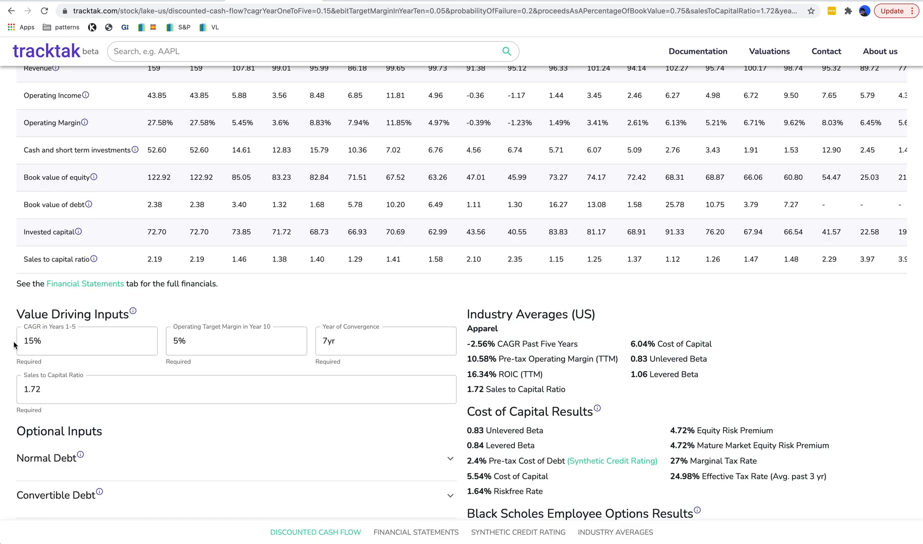
scroll(208, 412, down, 8)
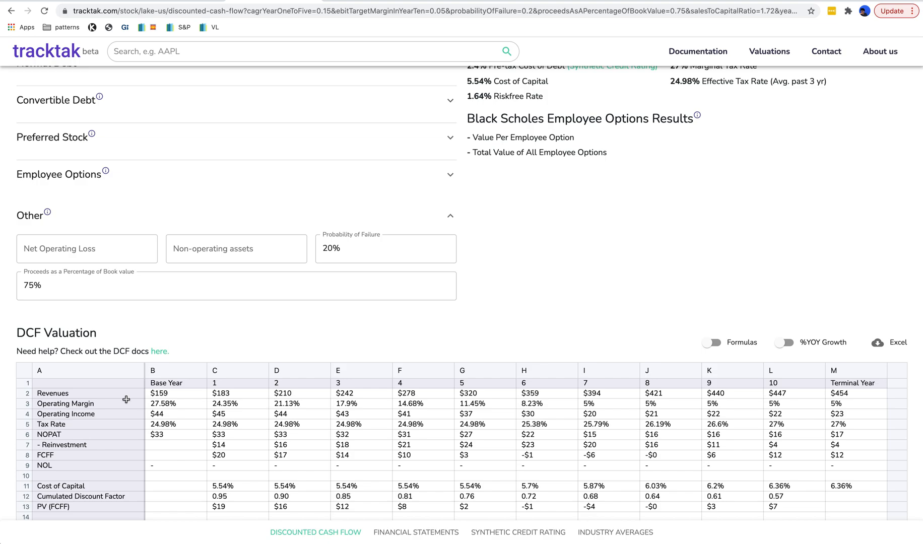
scroll(279, 382, up, 7)
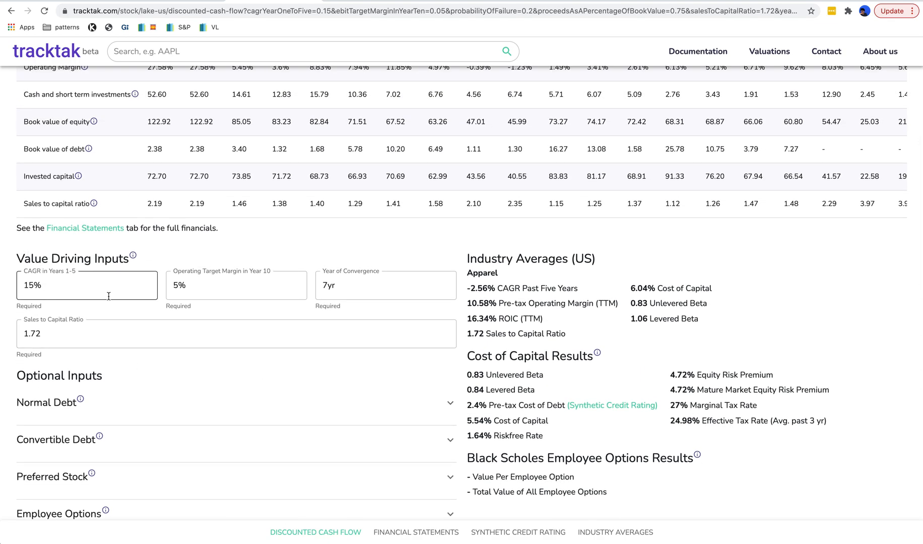
scroll(130, 300, down, 2)
scroll(130, 299, down, 5)
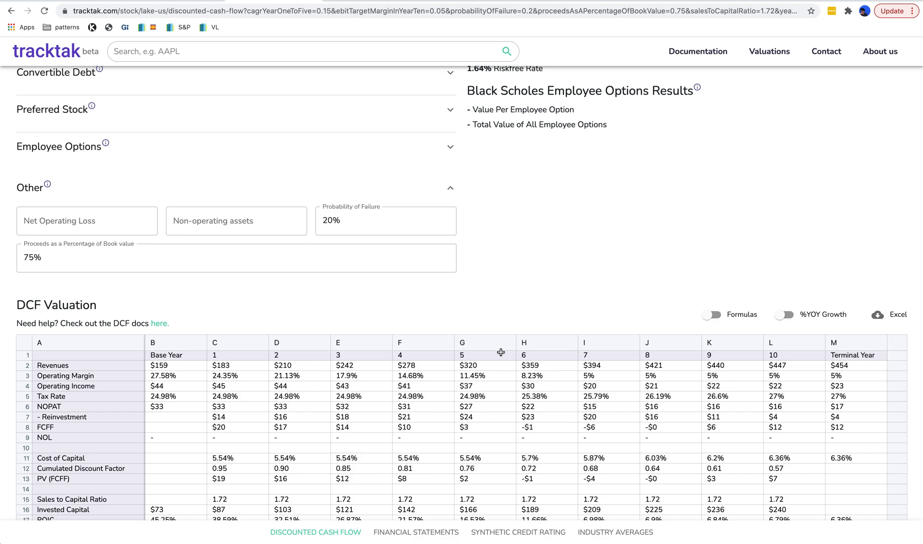
scroll(558, 343, up, 3)
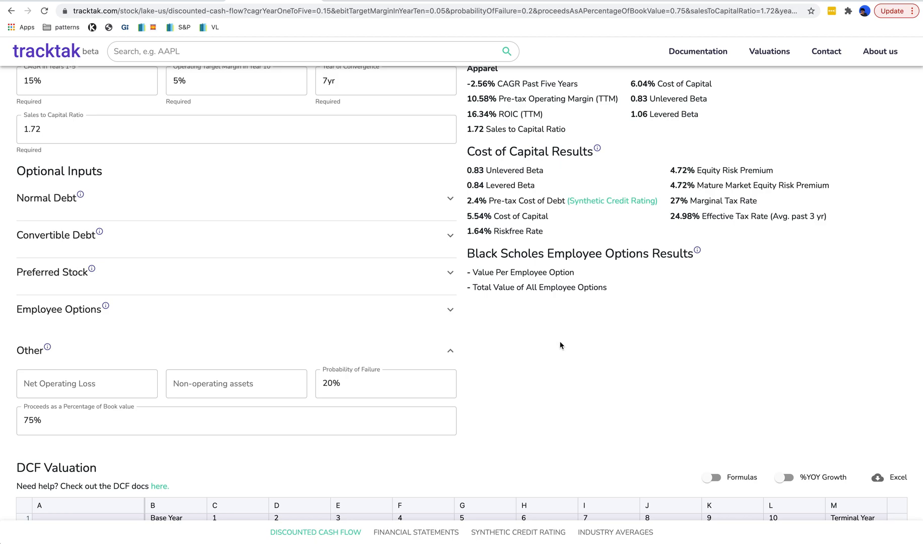
Return to the LAKE spreadsheet and check the 2025 revenue forecast formula and the 2021 revenue growth assumption.
key(ctrl+Right)
click(164, 410)
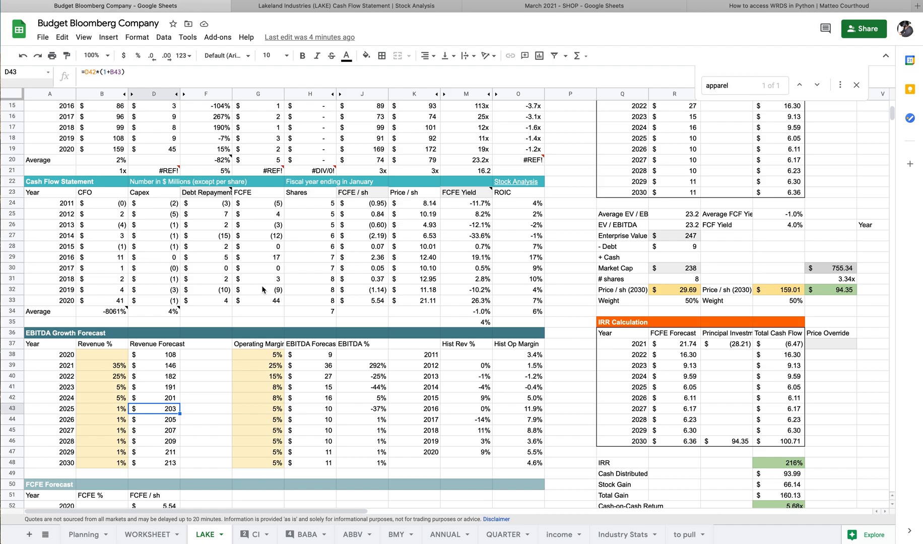
click(101, 366)
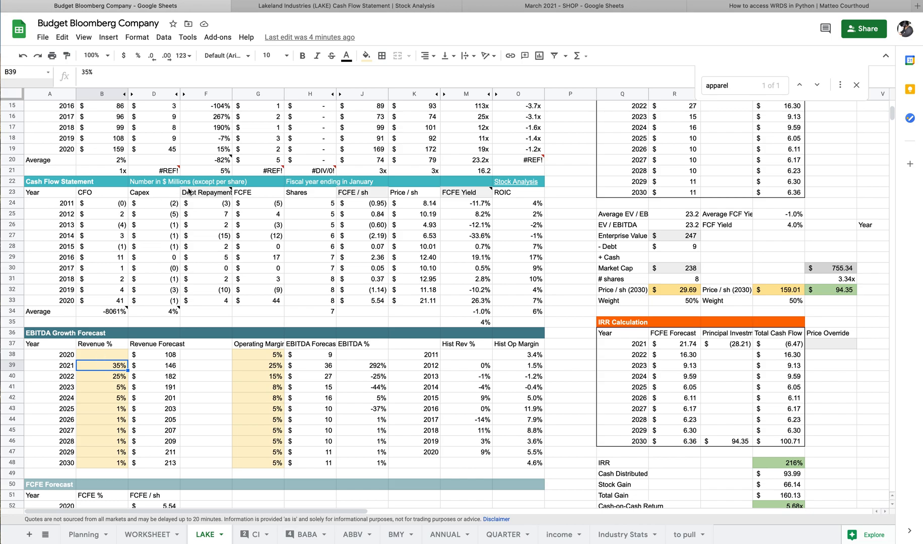
Unhide column C next to Revenue and inspect the 2020 Revenue % formula in C19.
scroll(158, 154, up, 5)
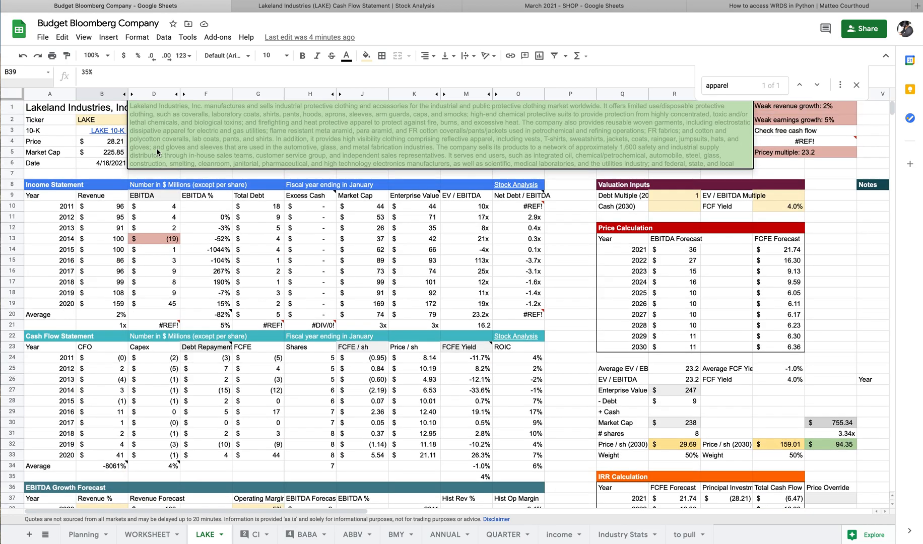
click(127, 94)
click(163, 306)
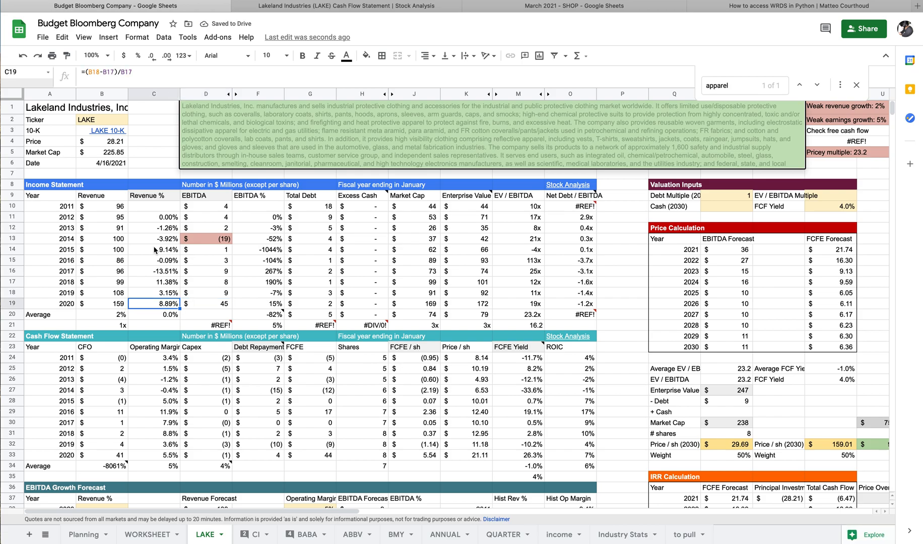
Enter =(B11-B10)/B10 in C11 to calculate the 2012 revenue growth.
click(162, 208)
click(155, 217)
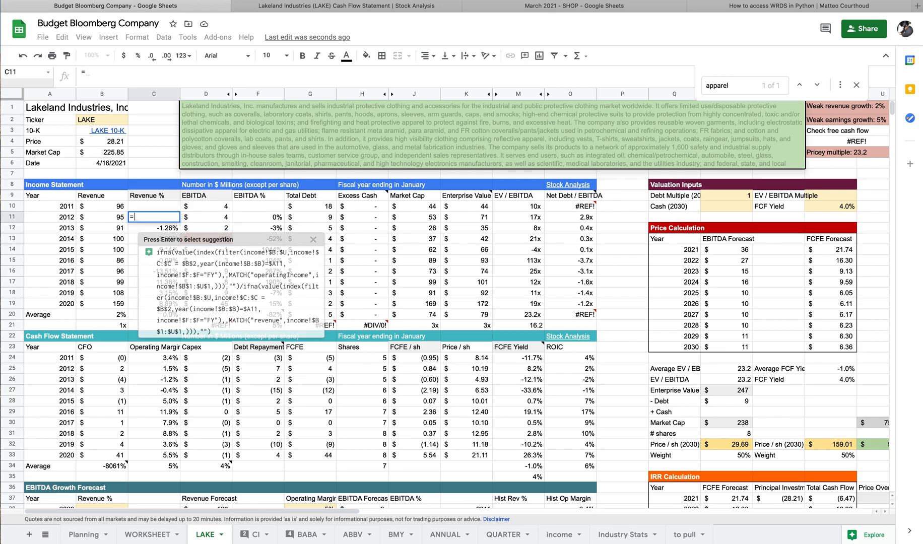
text(=()
click(120, 220)
text(-)
click(117, 208)
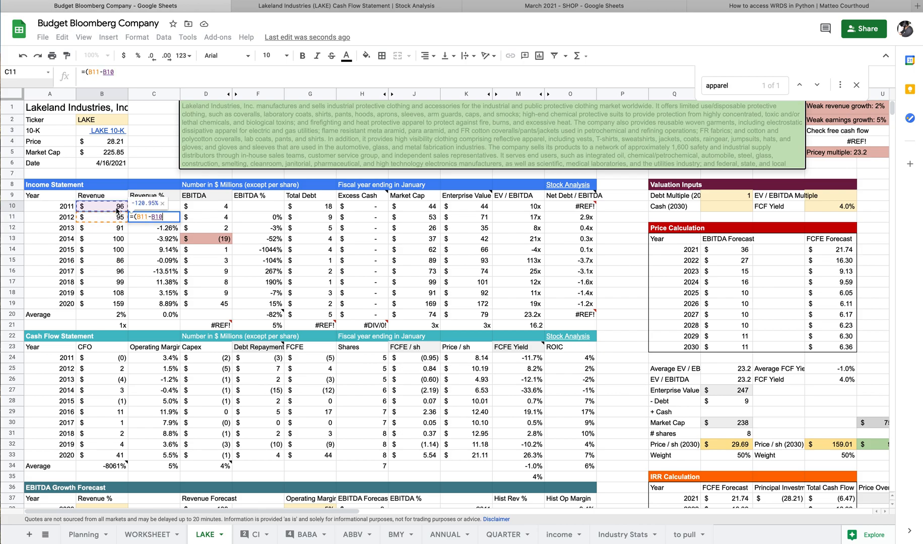
text().)
key(BackSpace)
text(/)
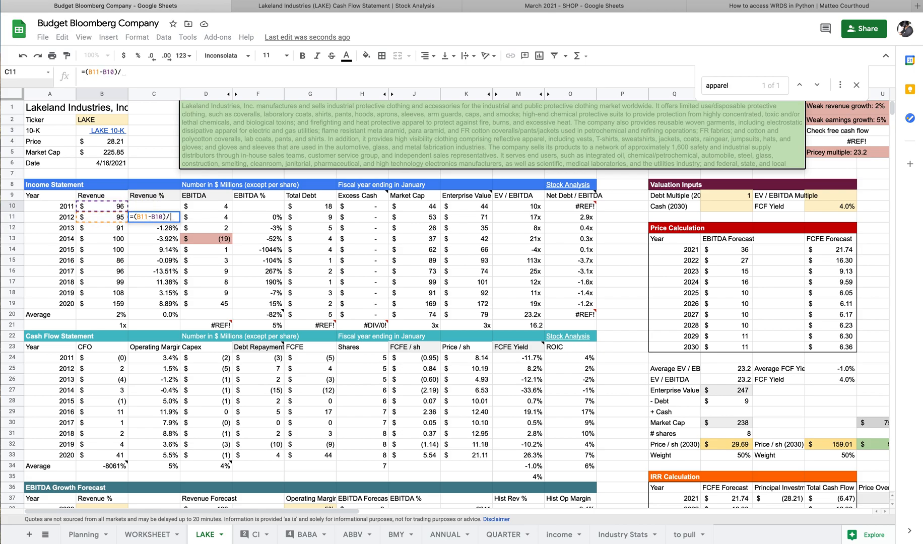
click(115, 208)
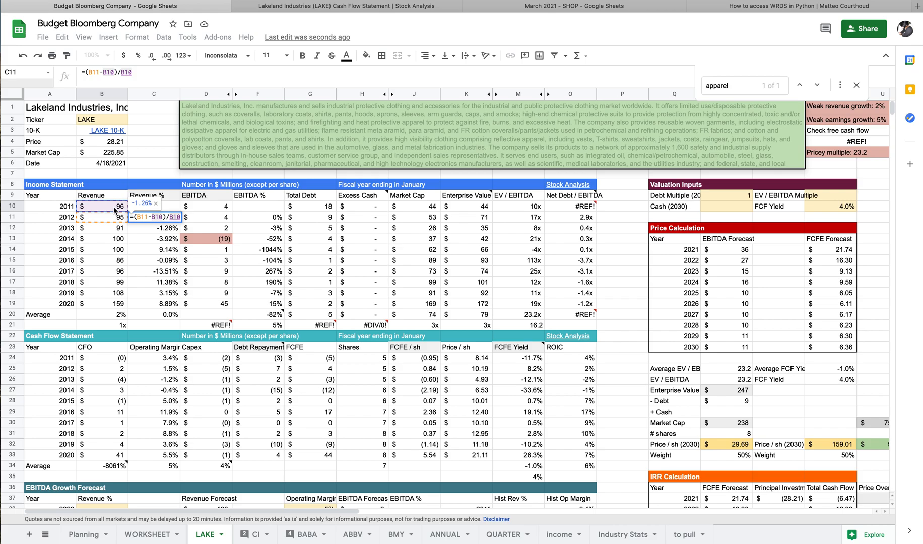
key(Return)
Fill the revenue growth formula from C11 down through C19 and check the formulas in C20 and C24.
scroll(151, 206, down, 2)
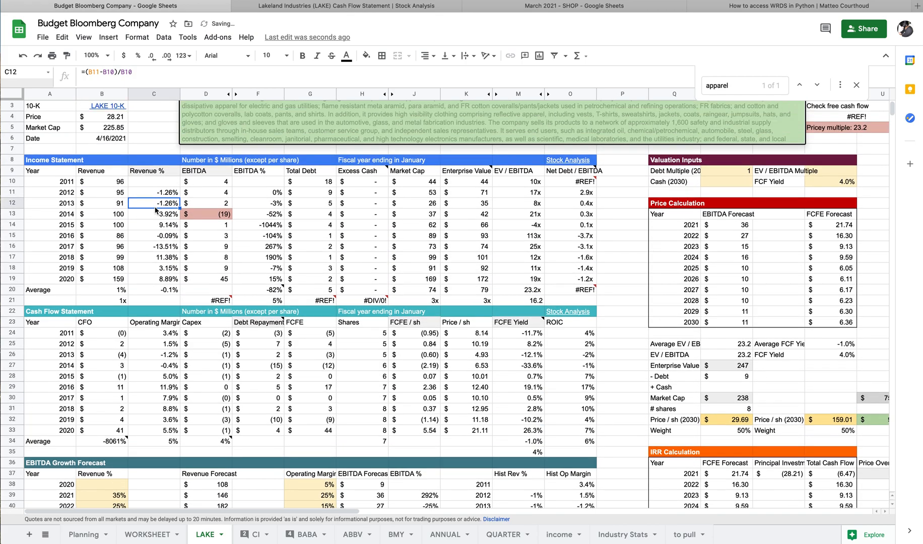
scroll(156, 211, up, 1)
click(154, 203)
drag(180, 207, 177, 291)
click(173, 298)
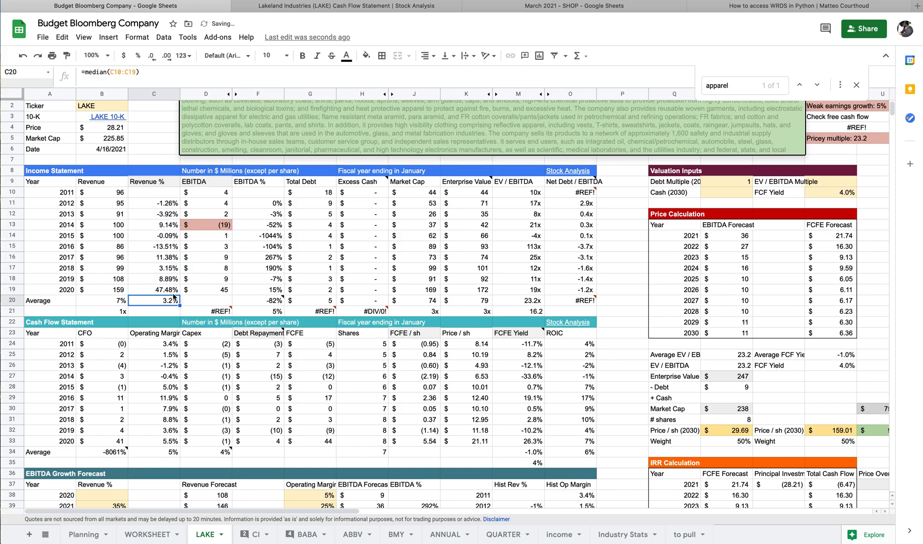
click(168, 345)
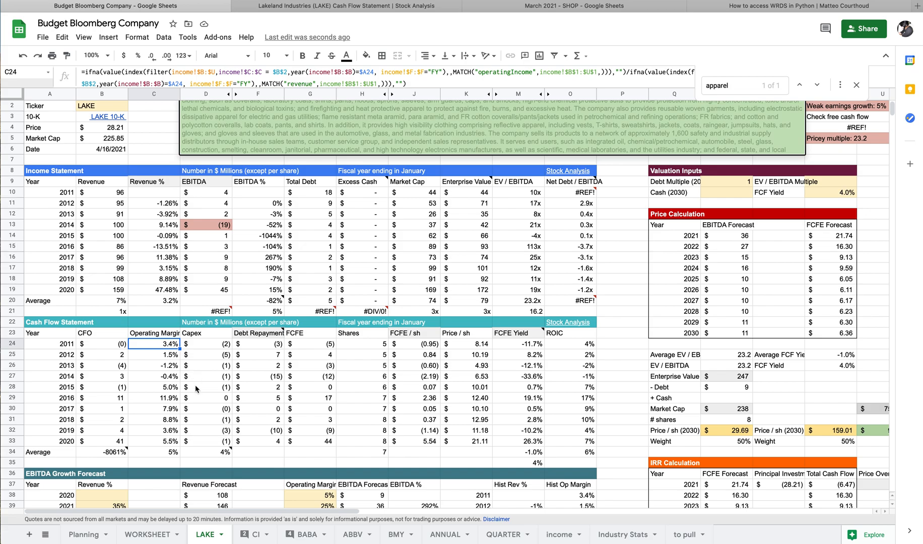
Enter =(D11-D10)/D10 in F11 to calculate the 2012 EBITDA growth.
click(253, 203)
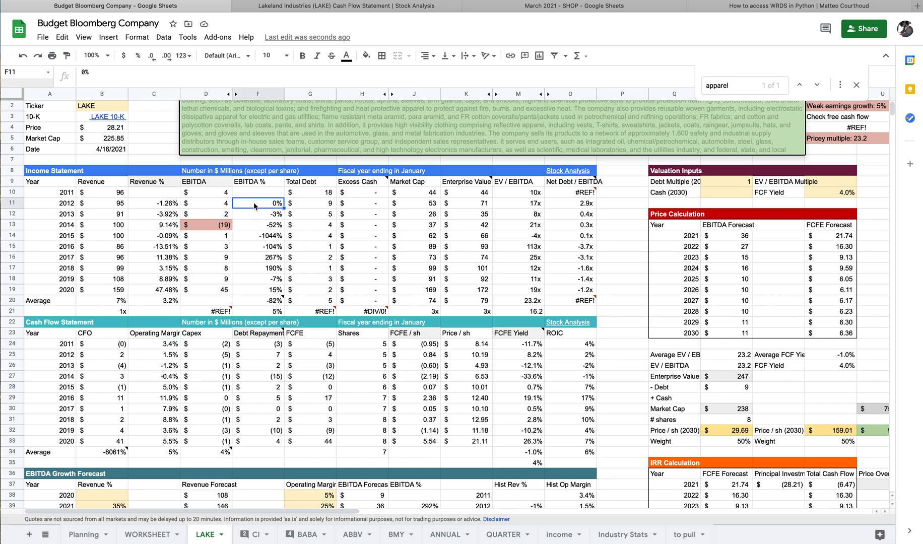
text(=()
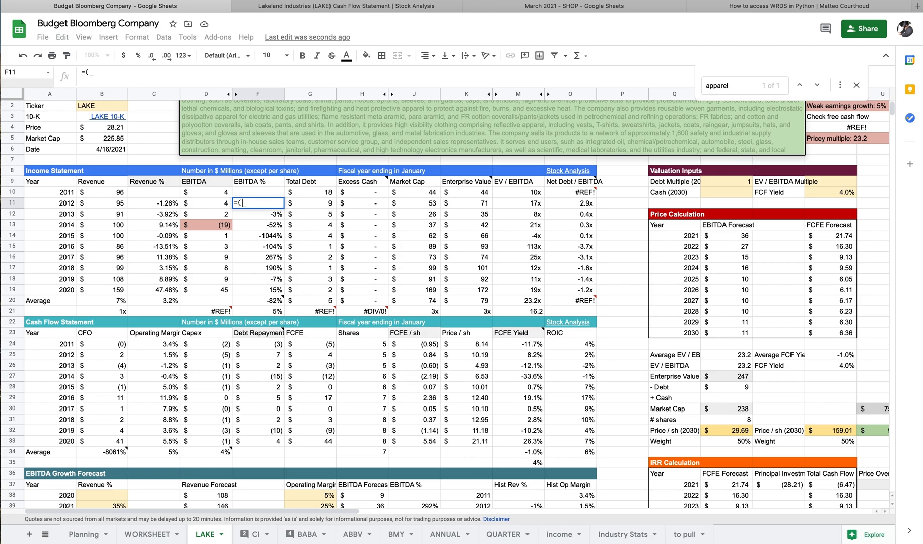
click(211, 205)
text(-)
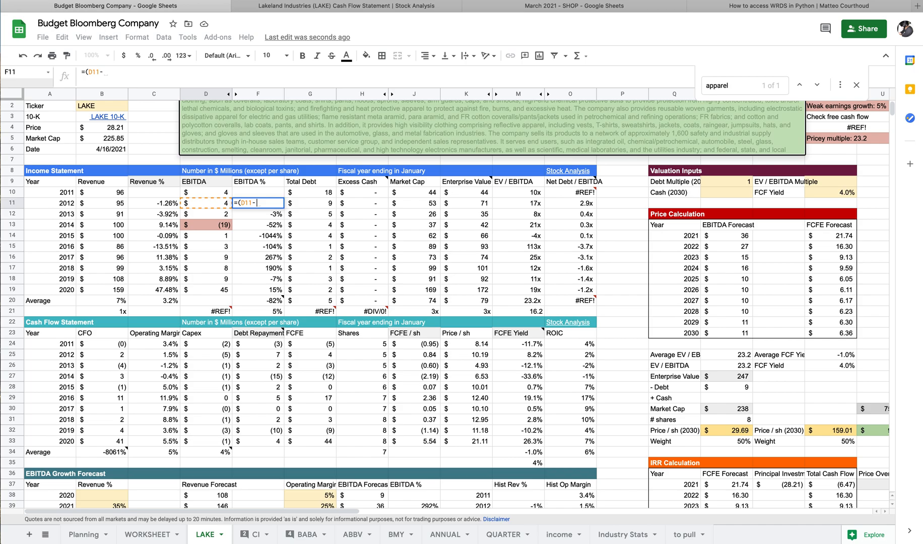
click(215, 191)
text()/)
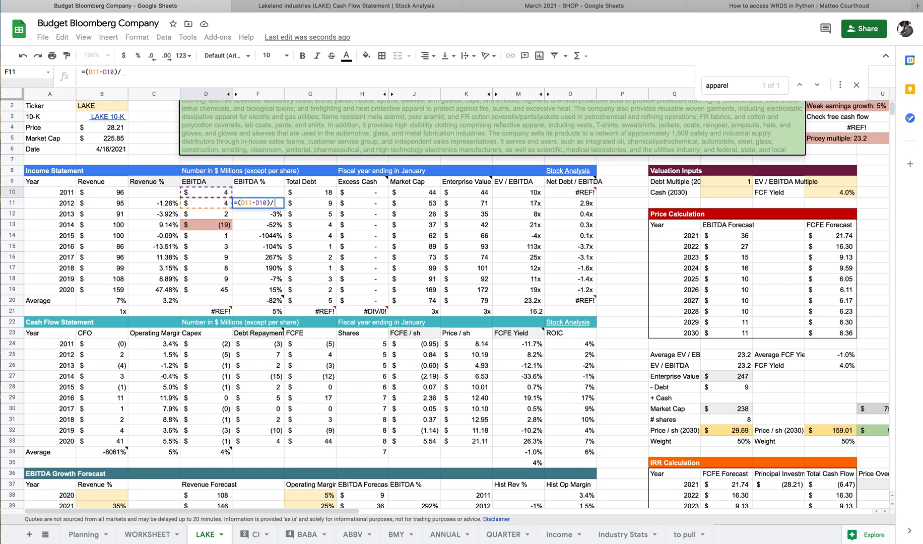
click(218, 196)
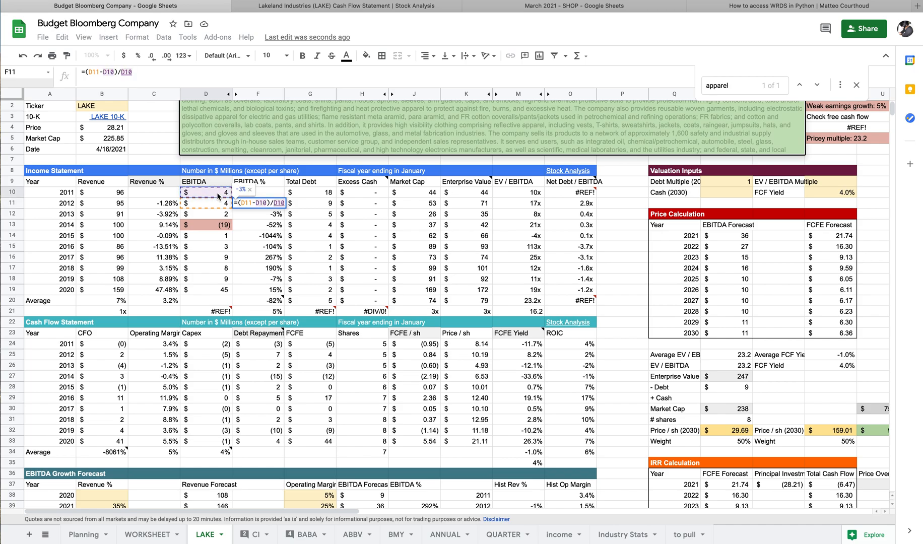
key(Return)
Fill the EBITDA growth formula from F11 down through F19 and check the formula in F18.
click(267, 206)
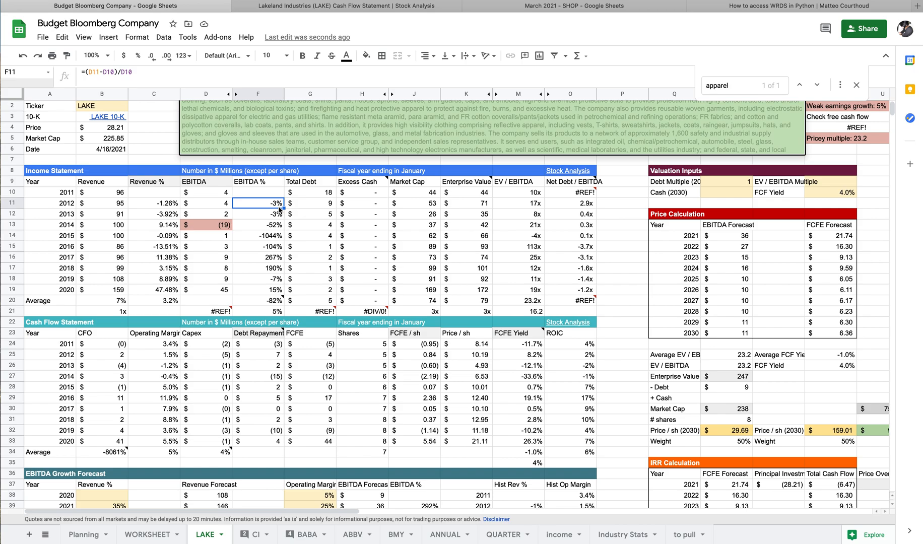
drag(284, 208, 285, 292)
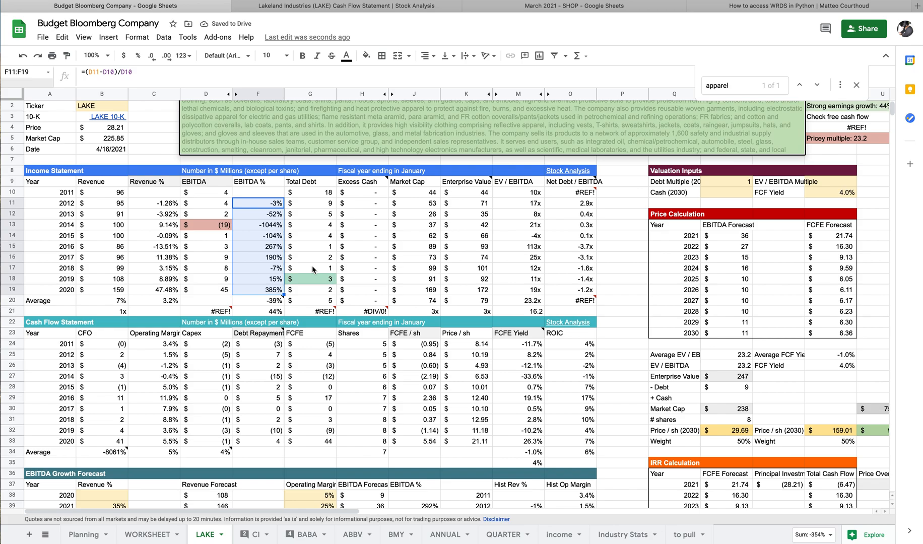
click(240, 280)
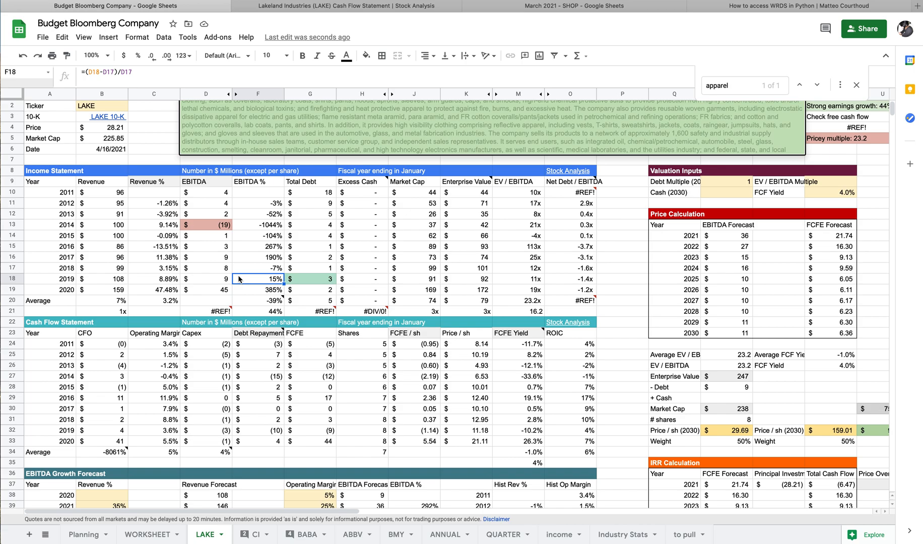
Hide column C again and look over the cash flow and EBITDA growth forecast sections.
scroll(240, 279, down, 1)
scroll(240, 280, down, 3)
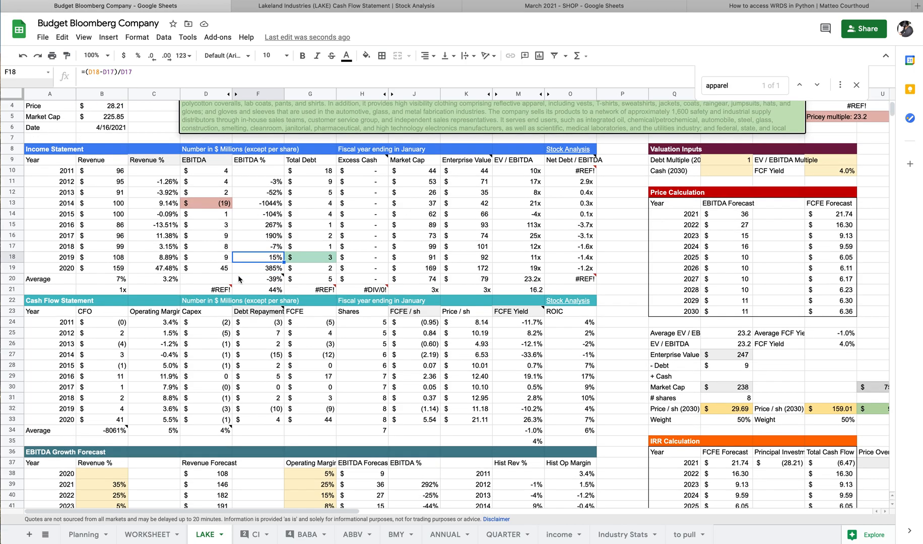
right_click(147, 96)
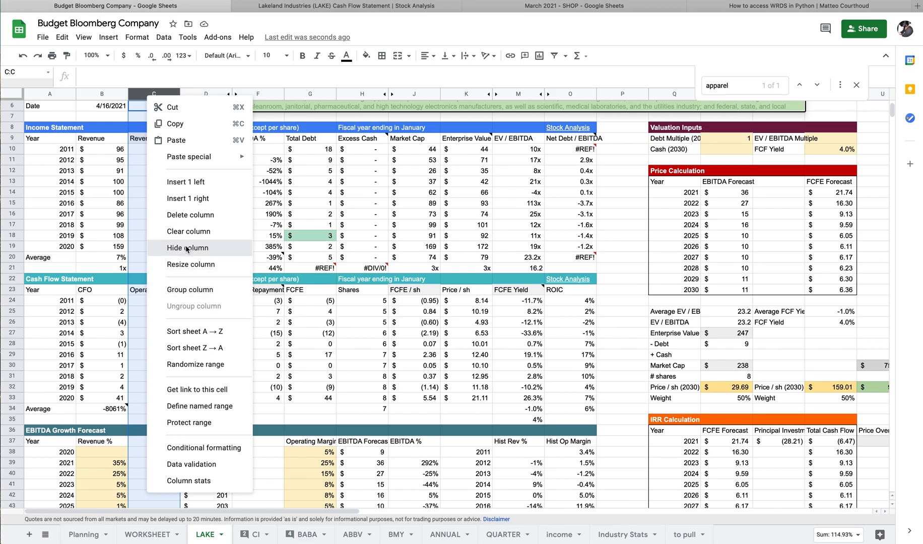
click(187, 246)
scroll(200, 256, down, 5)
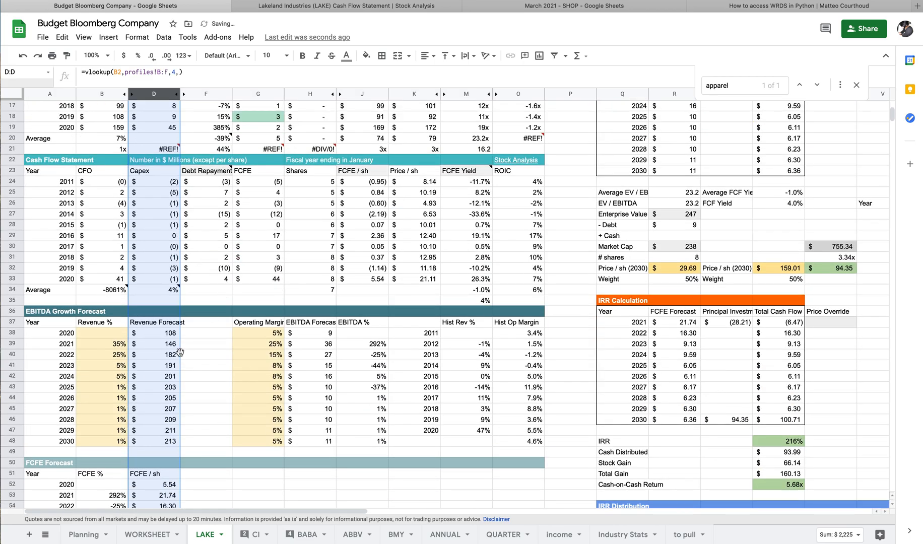
scroll(179, 353, up, 2)
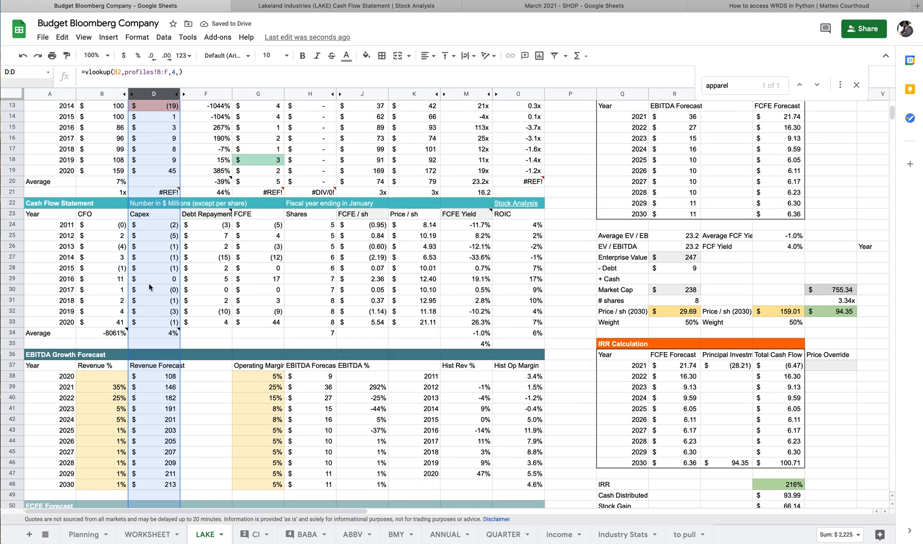
Check the 2011 historical revenue growth reference in M38 and unhide column C.
click(491, 391)
click(480, 381)
scroll(479, 385, up, 3)
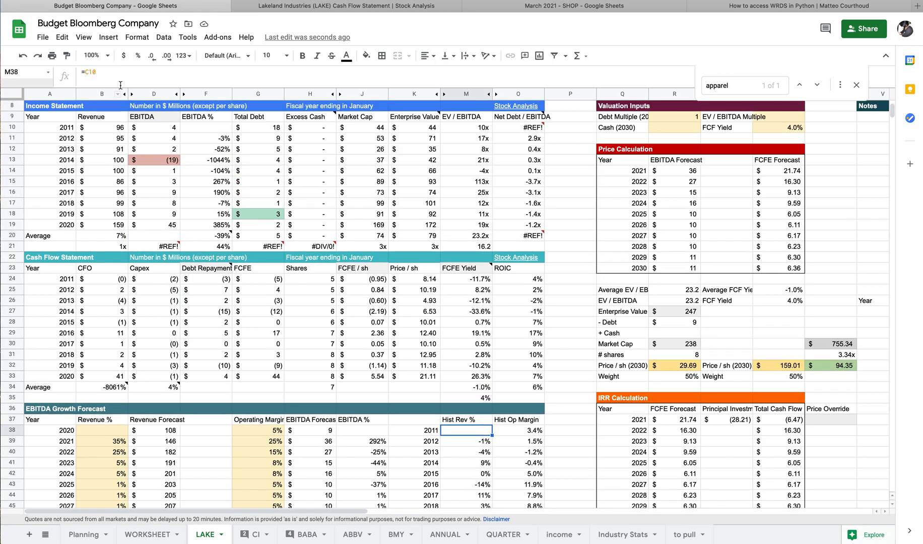
right_click(132, 94)
click(345, 203)
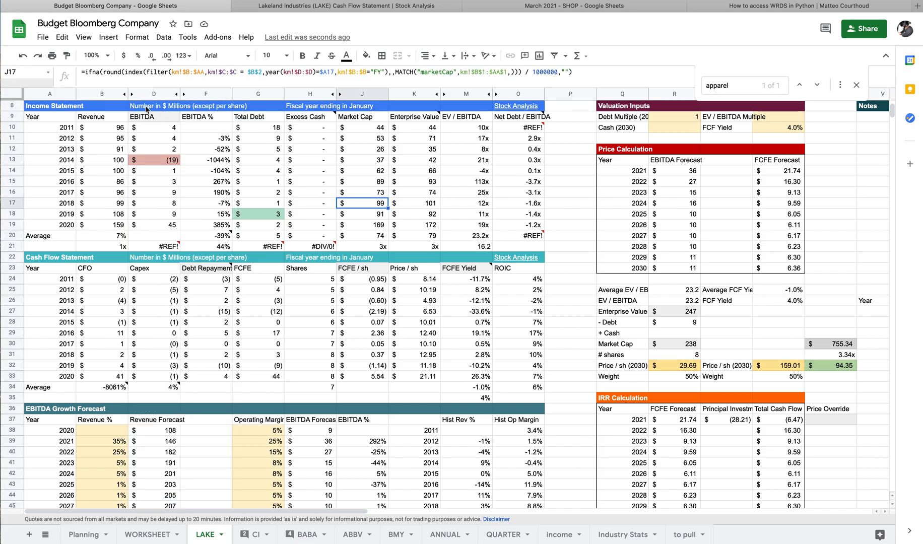
click(132, 95)
scroll(371, 277, down, 5)
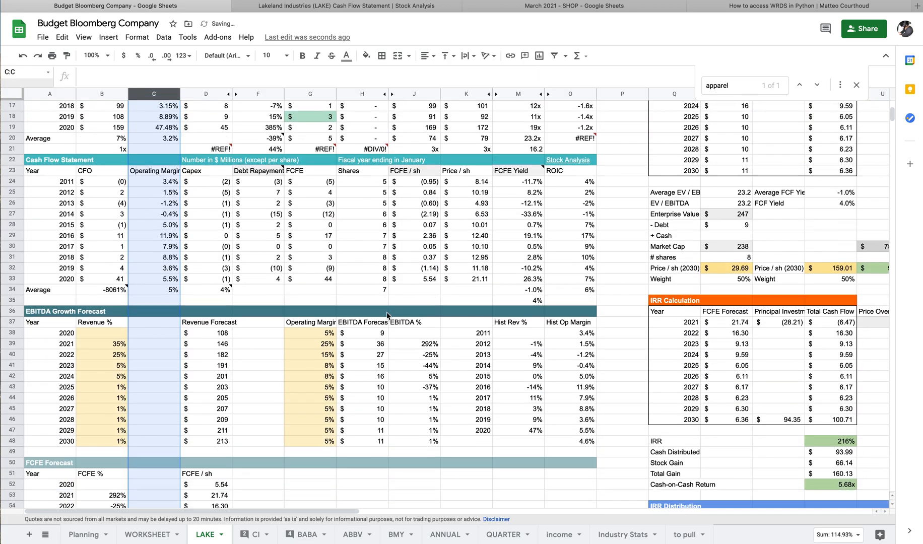
click(537, 337)
text(=)
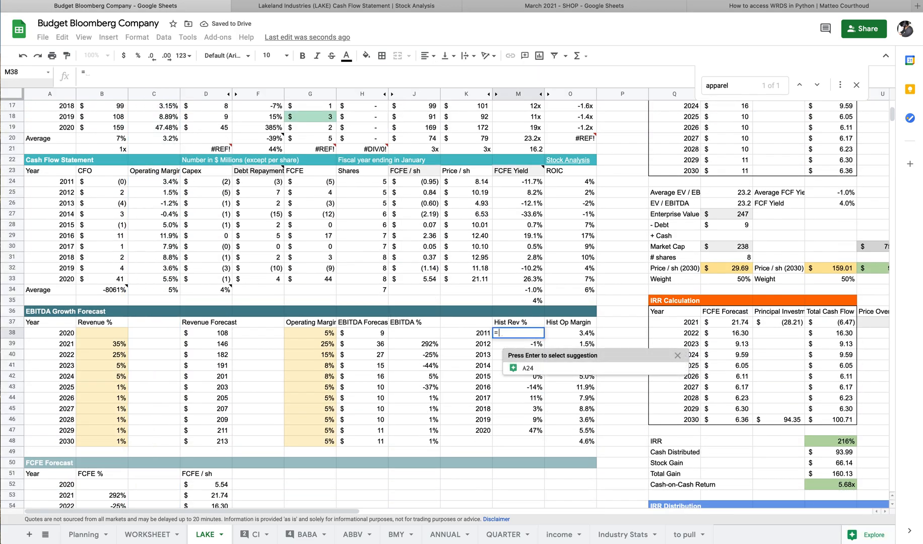
key(Escape)
Check the 2012 historical revenue growth cell M39 against the Revenue % column, and hide column C again.
click(534, 347)
scroll(575, 373, up, 5)
click(146, 176)
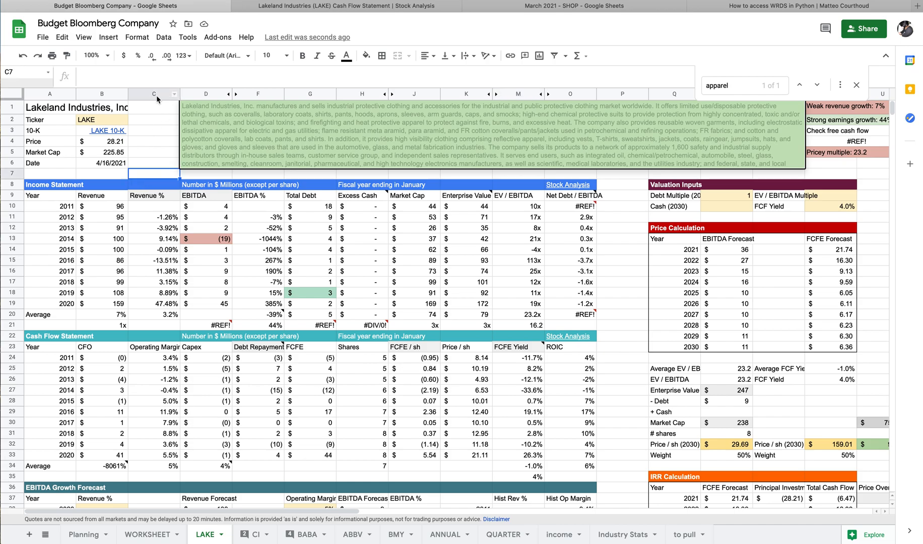
right_click(156, 95)
click(198, 249)
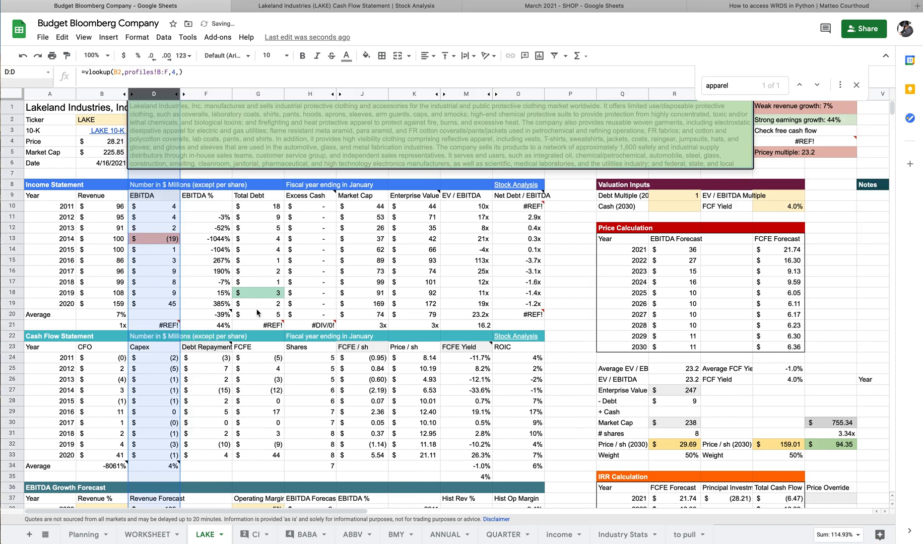
Compare the revenue growth assumptions for 2021, 2022 and 2025 with the historical revenue growth figures.
scroll(158, 313, down, 5)
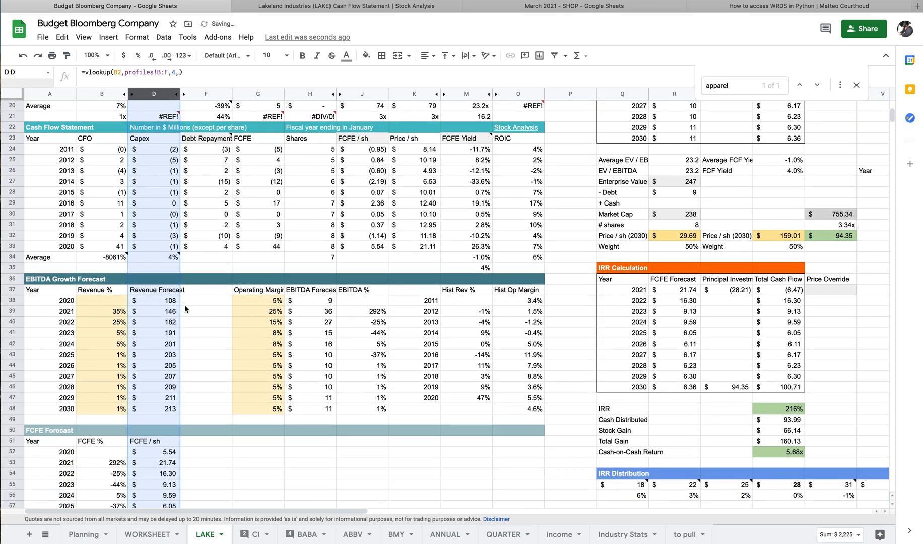
scroll(185, 309, up, 1)
click(487, 422)
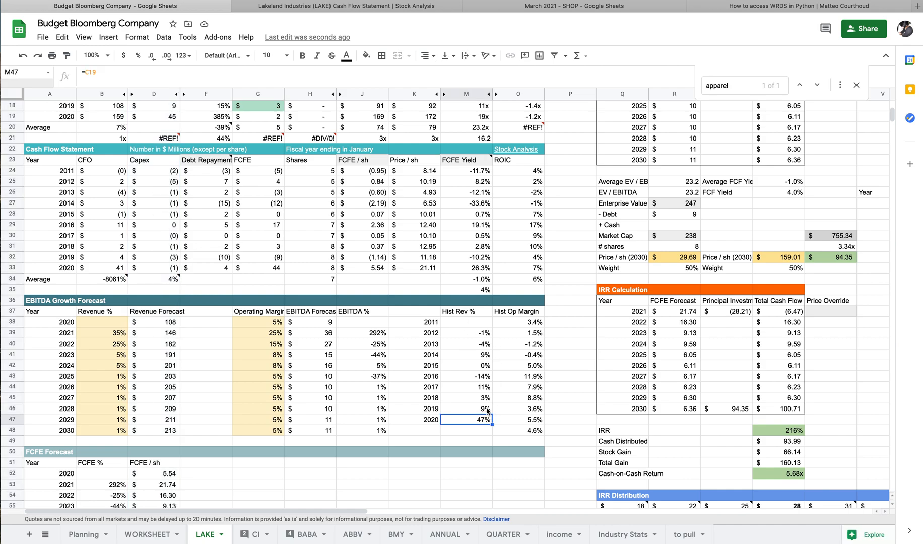
click(106, 335)
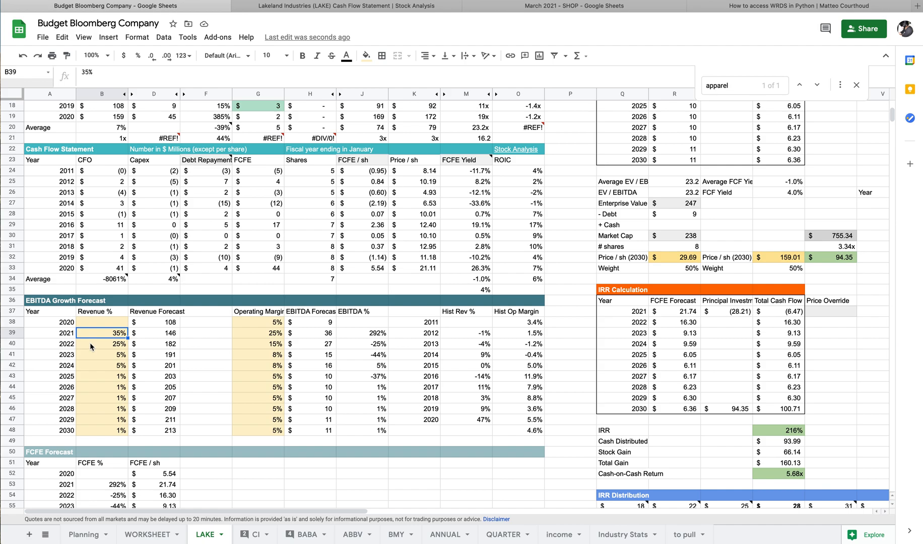
click(118, 346)
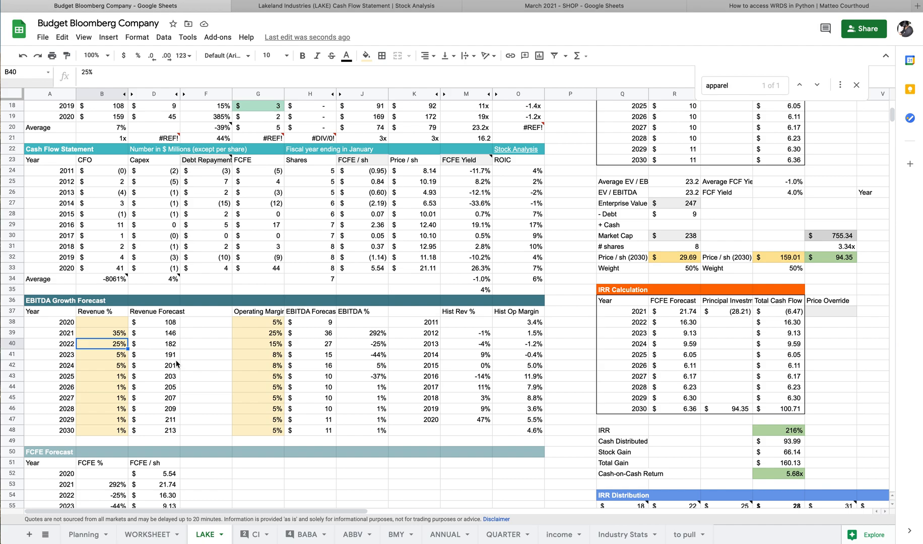
scroll(177, 363, down, 1)
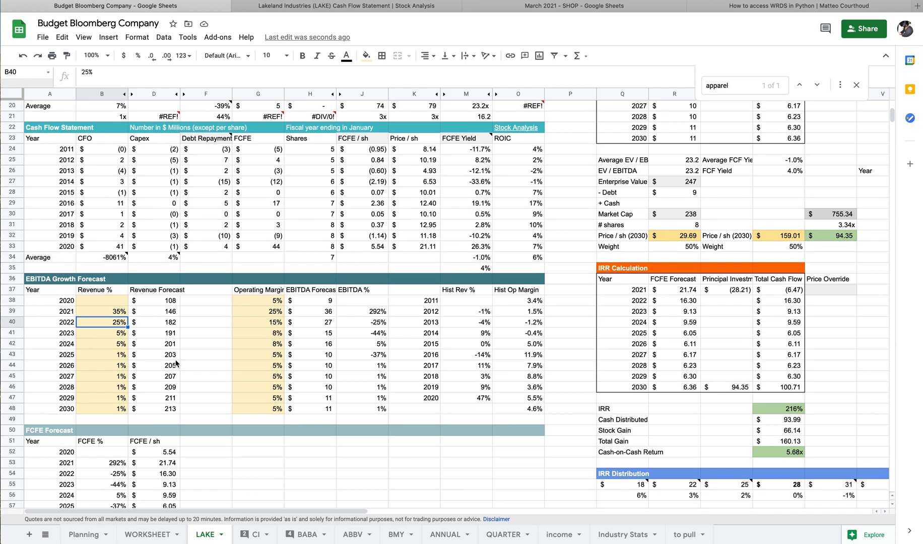
scroll(118, 335, down, 1)
click(117, 335)
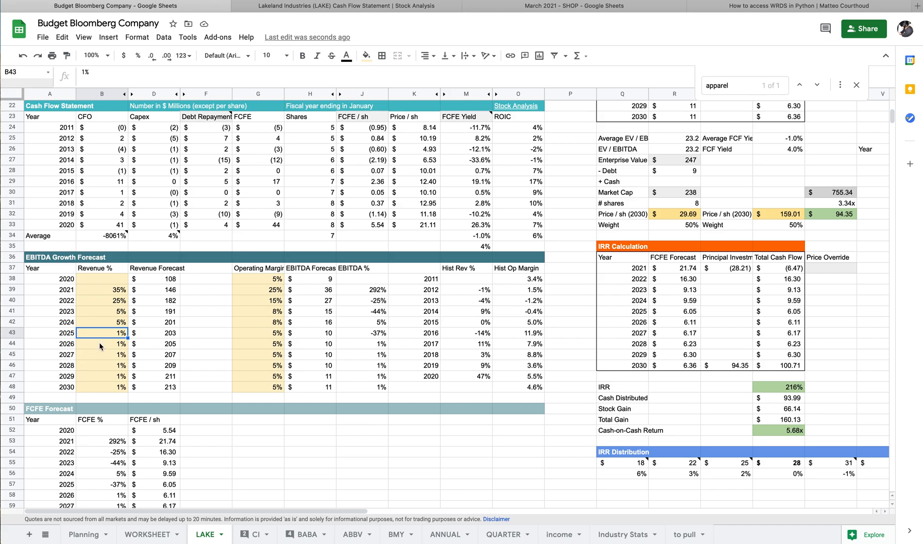
Check the average revenue growth formula in B20 against the growth forecast section.
scroll(100, 347, up, 5)
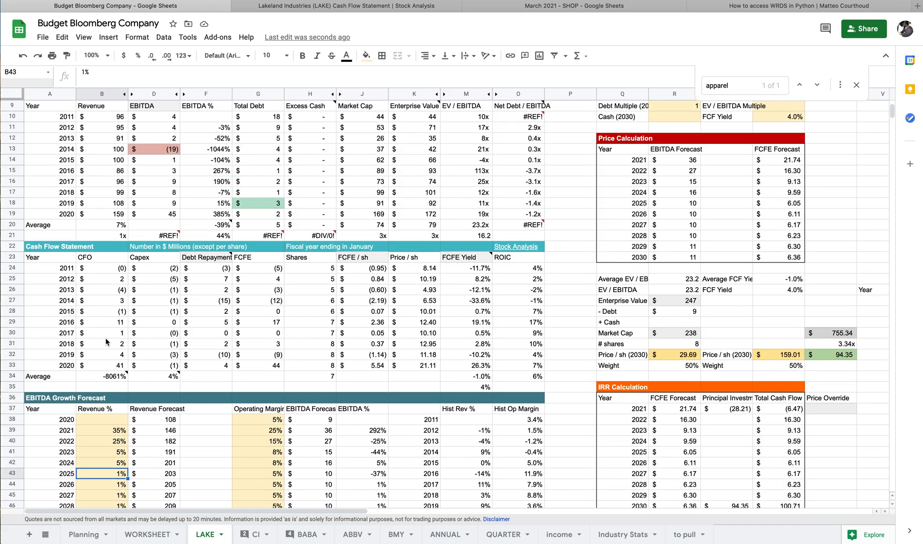
click(111, 225)
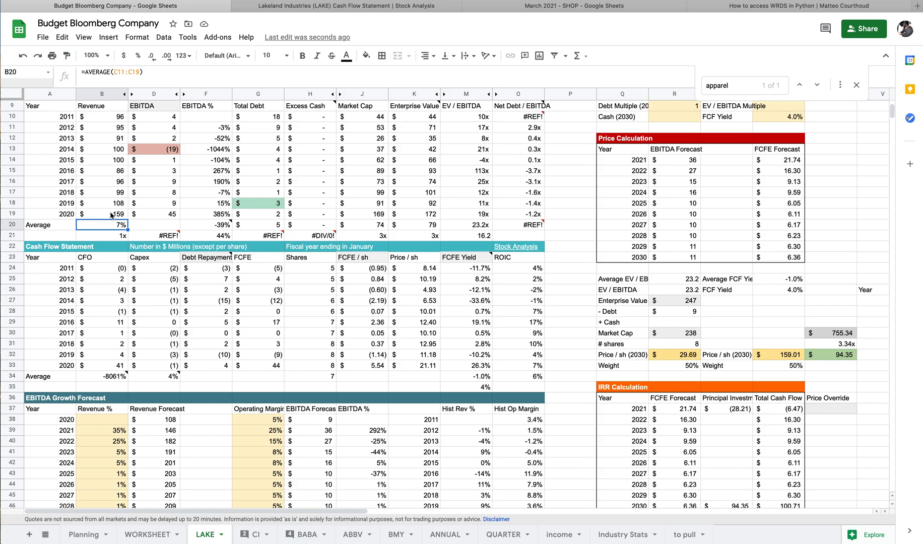
scroll(135, 206, down, 4)
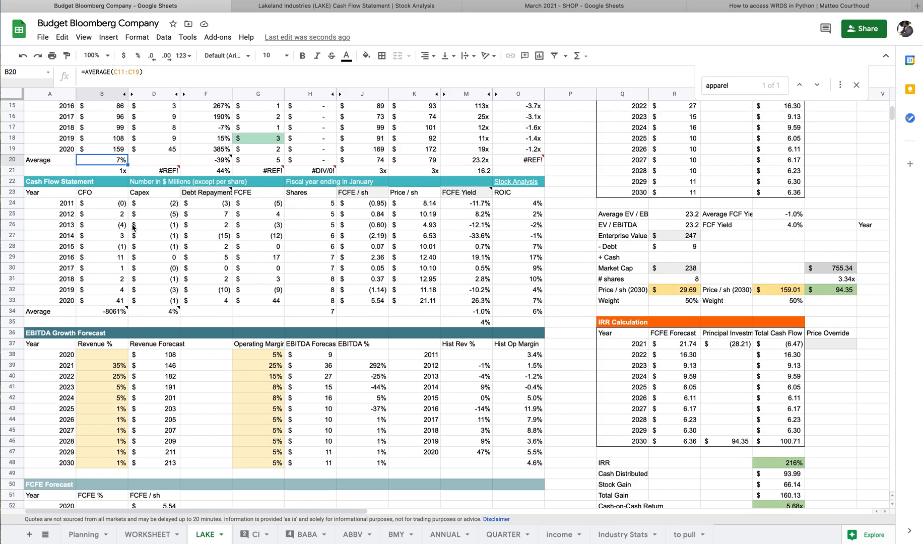
scroll(132, 230, up, 5)
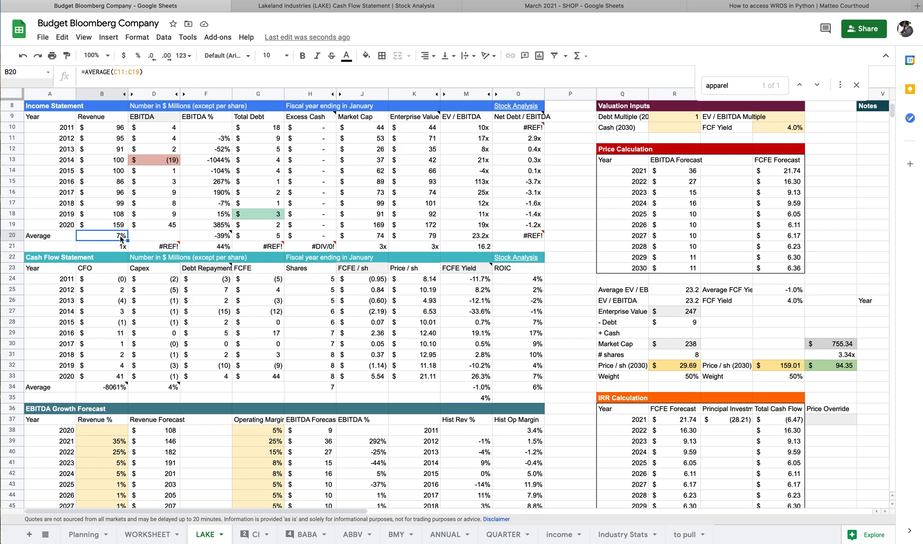
Enter =average(B10:B18) in D20 to average the 2011 to 2019 revenue.
click(148, 237)
key(BackSpace)
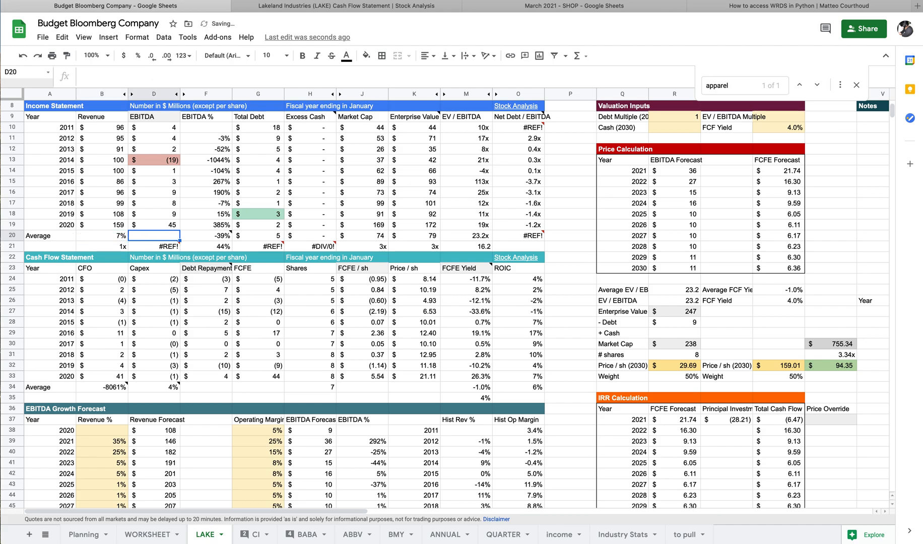
text(=average()
drag(109, 128, 121, 216)
key(Return)
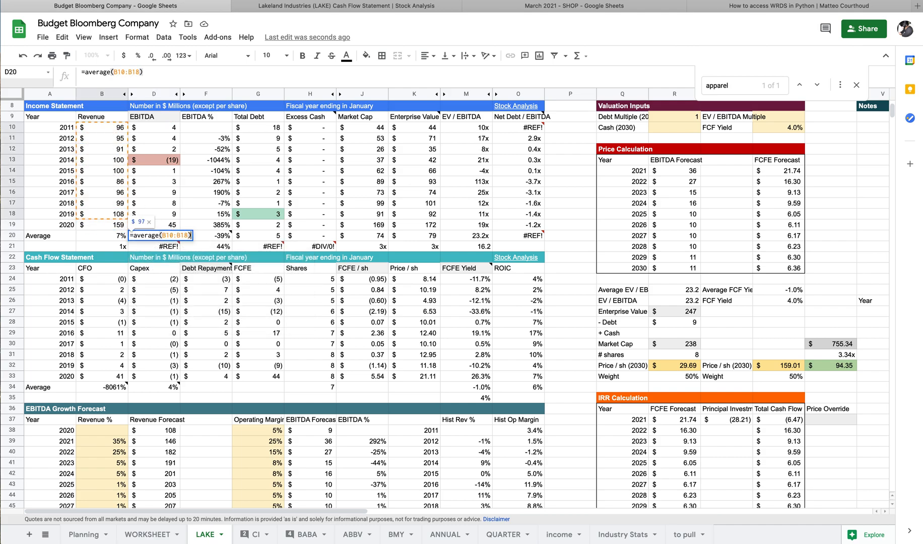
Move the revenue average formula from D20 to A21, and delete it there.
click(164, 239)
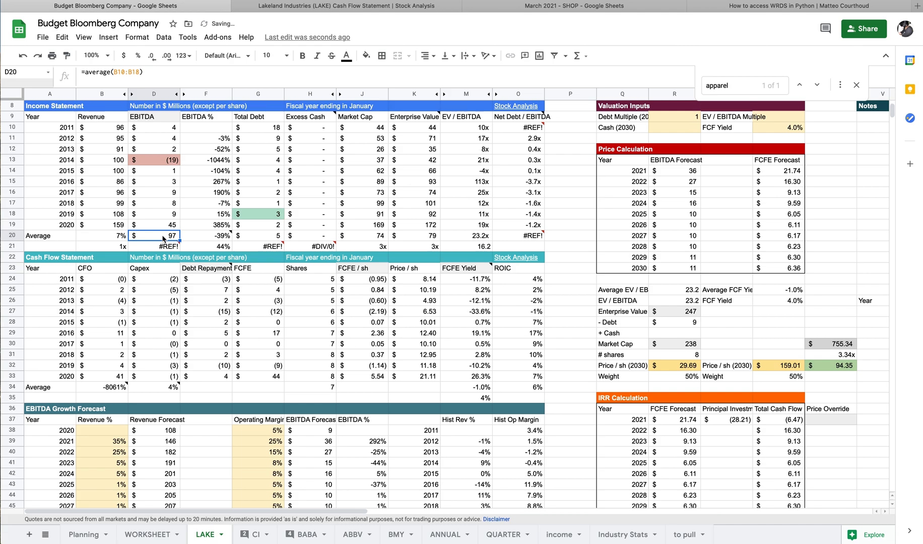
key(Delete)
key(ctrl+z)
key(ctrl+c)
click(65, 248)
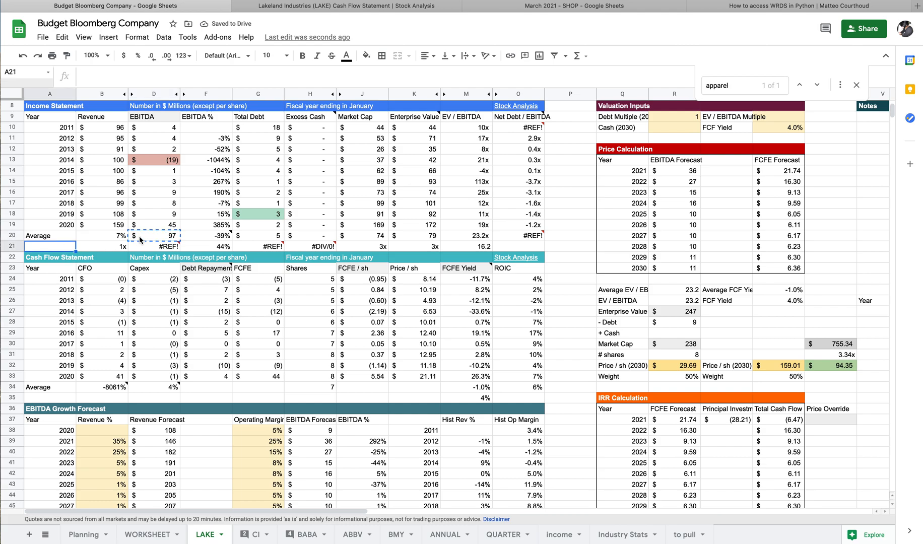
click(160, 235)
click(66, 247)
key(ctrl+v)
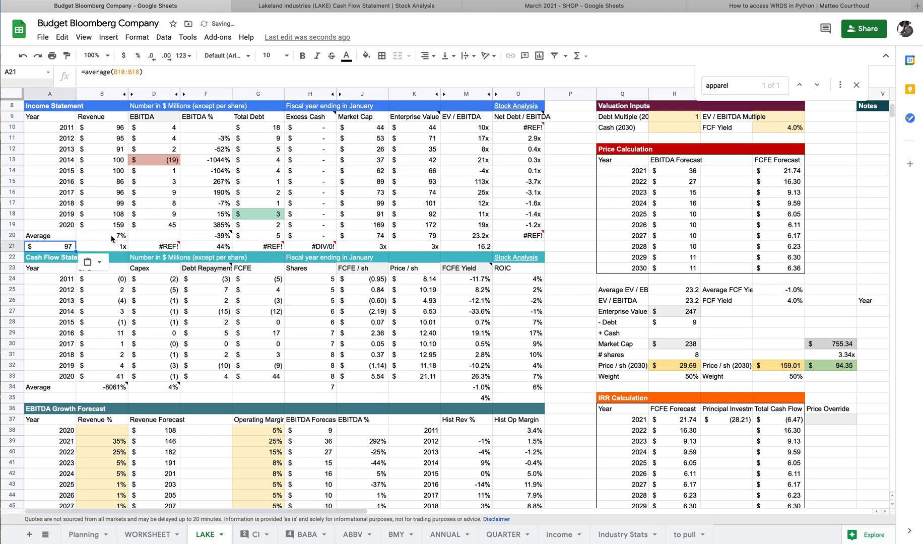
key(Delete)
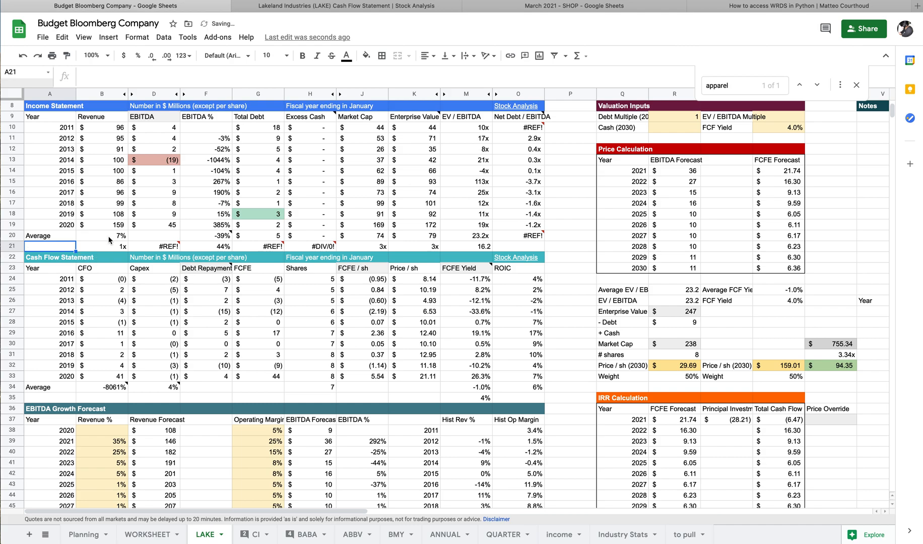
Enter =AVERAGE(B10:B18) in A21 and format the cell as a percentage.
text(=aver)
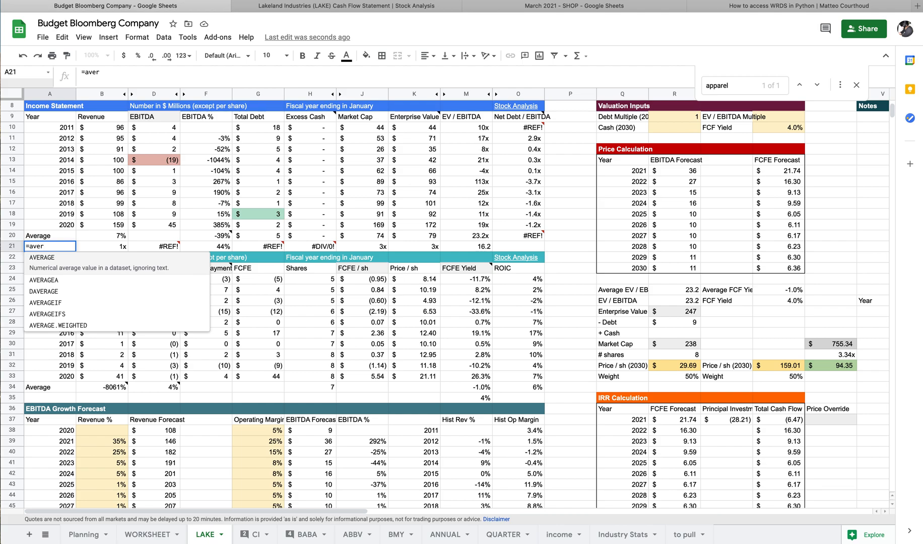
key(Tab)
drag(109, 129, 108, 214)
text())
key(Return)
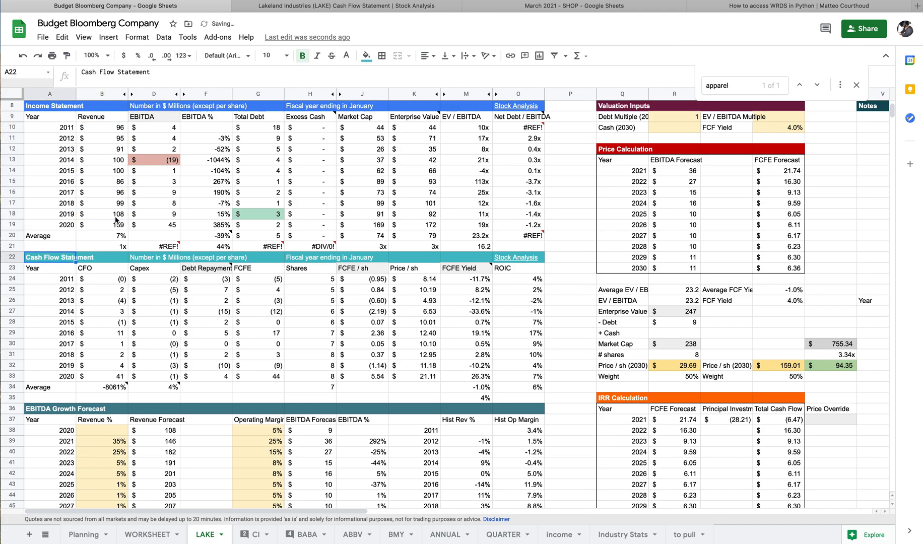
key(Up)
click(137, 56)
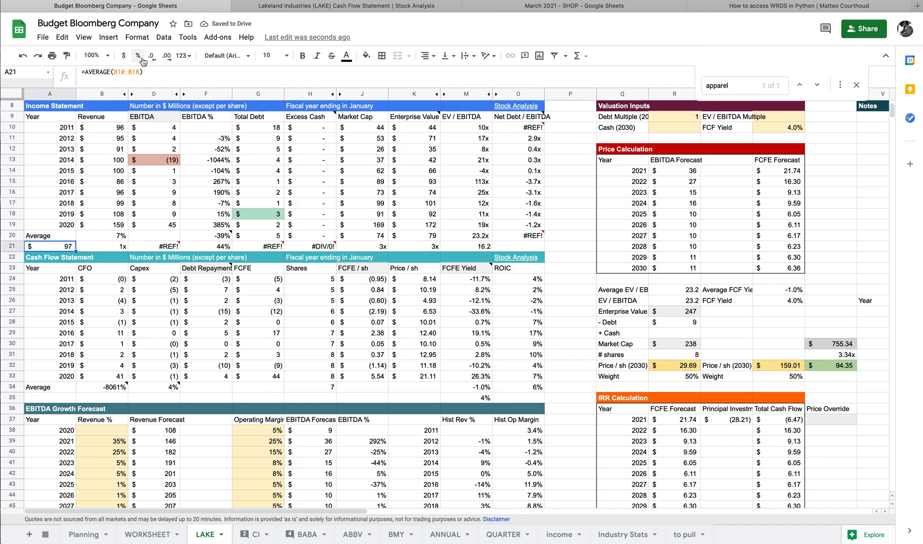
Replace the A21 formula with =average(C11:C18), unhiding column C for the selection and hiding it again.
click(129, 94)
click(70, 326)
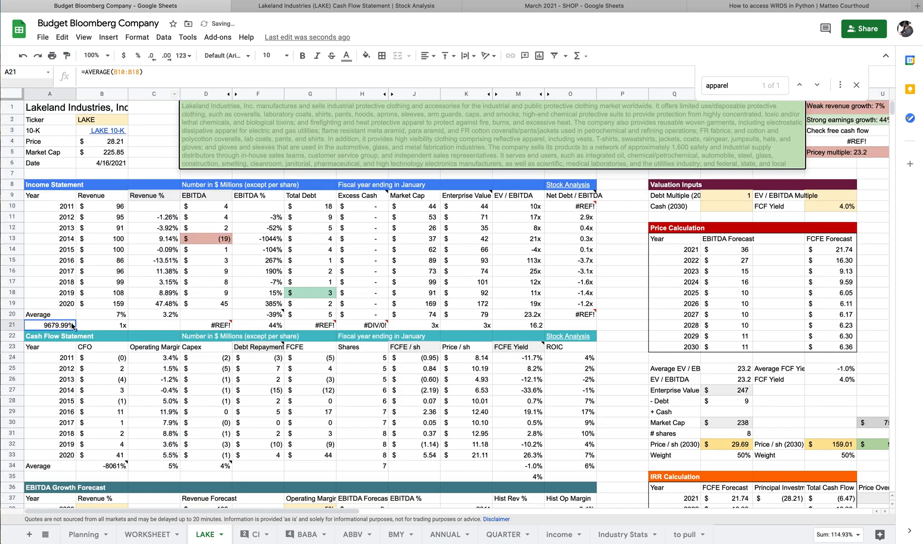
text(=average()
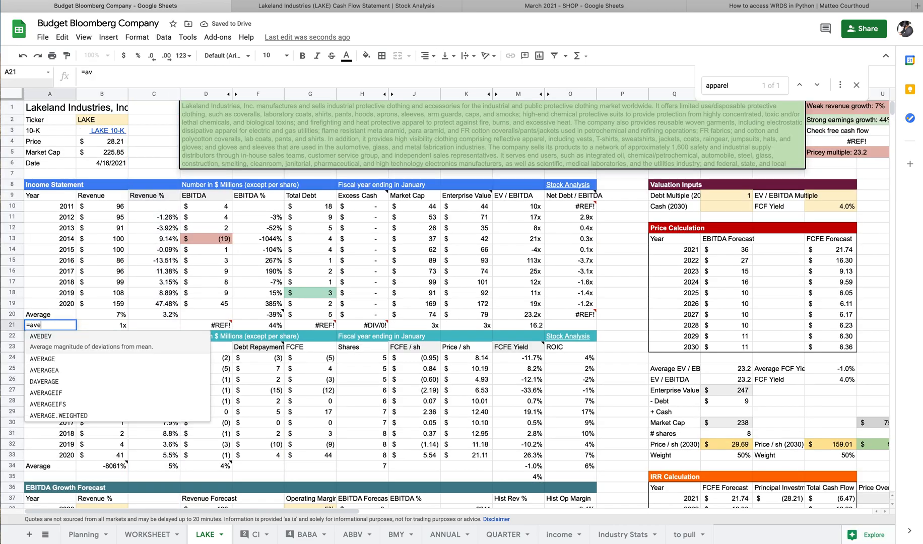
drag(169, 217, 174, 297)
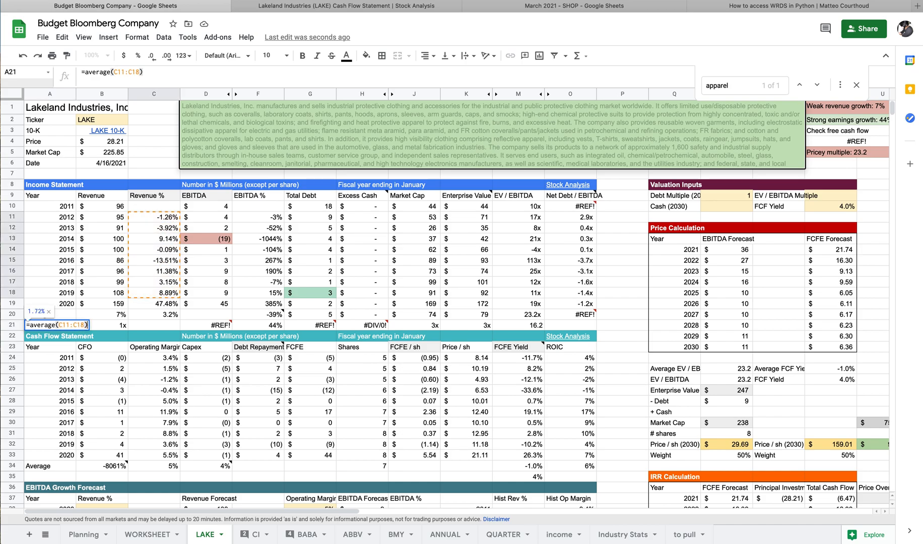
key(Return)
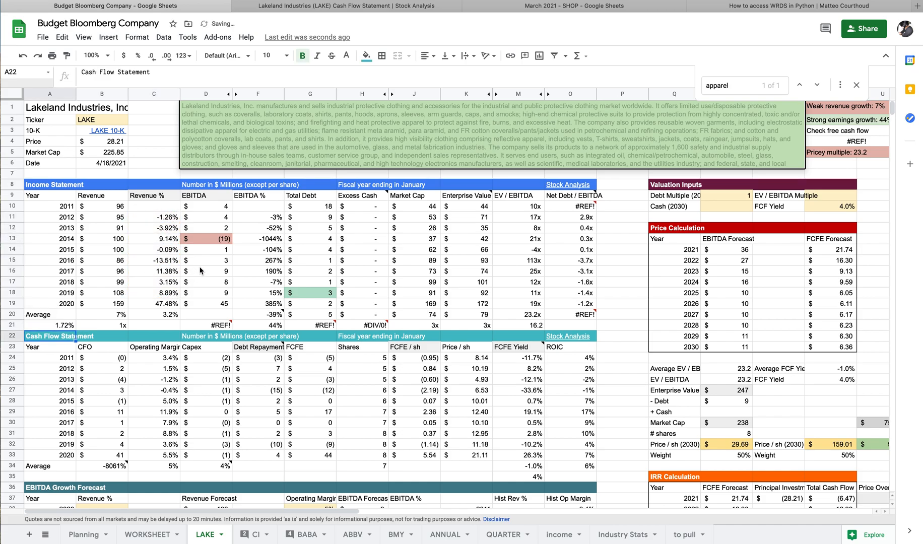
right_click(154, 94)
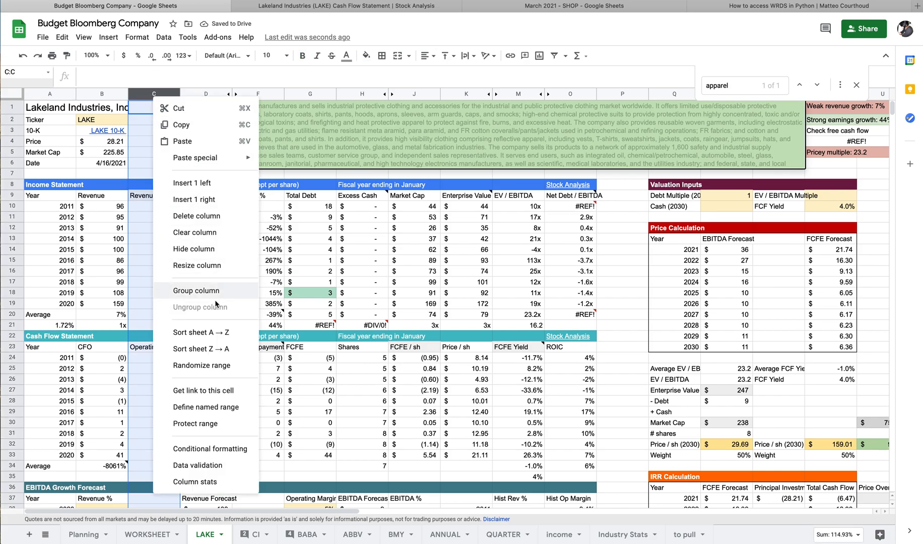
click(198, 250)
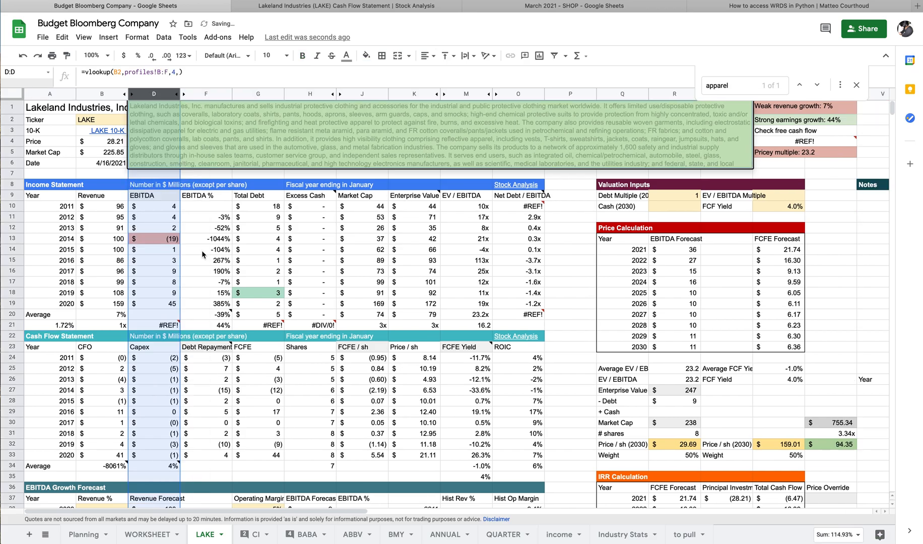
Set the 2025 revenue growth assumption in B43 to 2% and fill it down through 2030 in B48.
scroll(161, 287, down, 5)
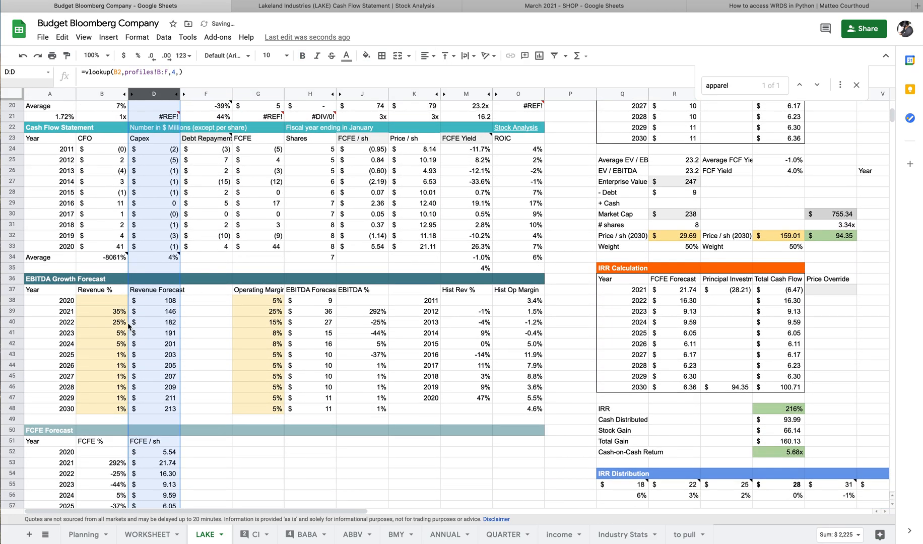
click(119, 355)
text(2)
key(Tab)
click(126, 358)
drag(128, 359, 124, 410)
Check the 2027 revenue forecast formula, its growth assumption, and the average historical operating margin formula in O48.
click(169, 379)
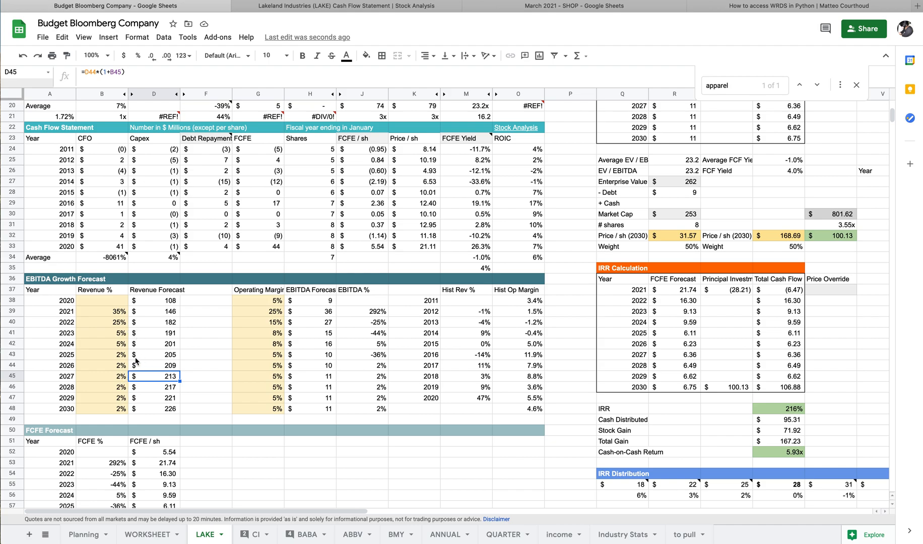
click(107, 378)
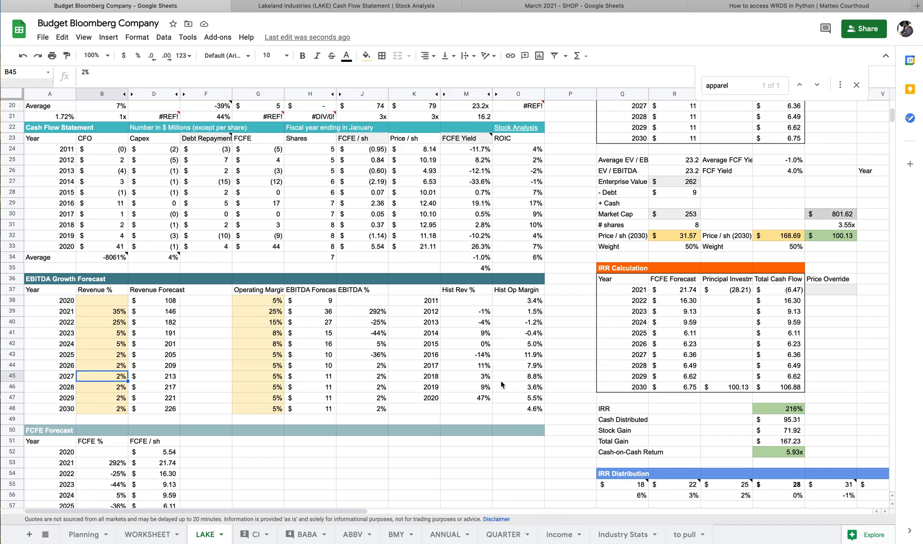
click(537, 407)
scroll(503, 367, up, 3)
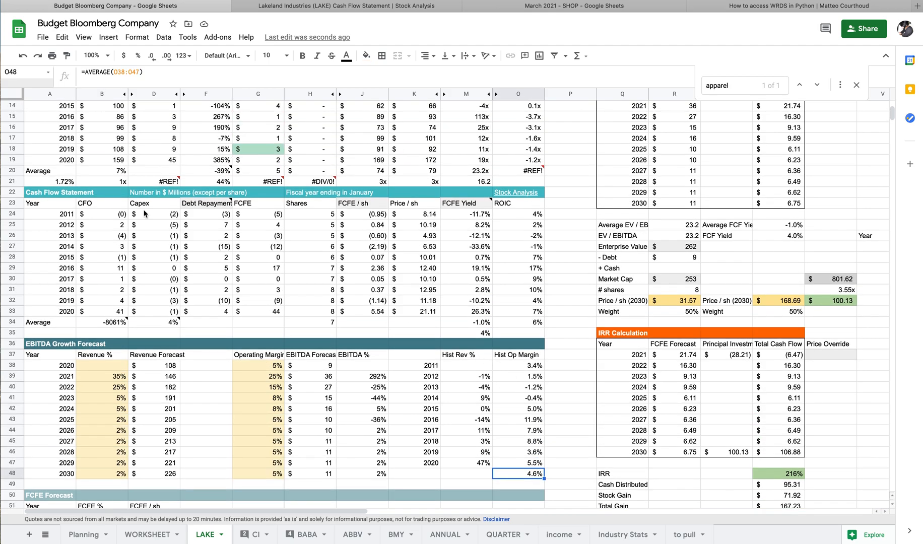
Unhide column C to inspect the 2020 operating margin formula in C33, and hide the column again.
scroll(140, 118, up, 2)
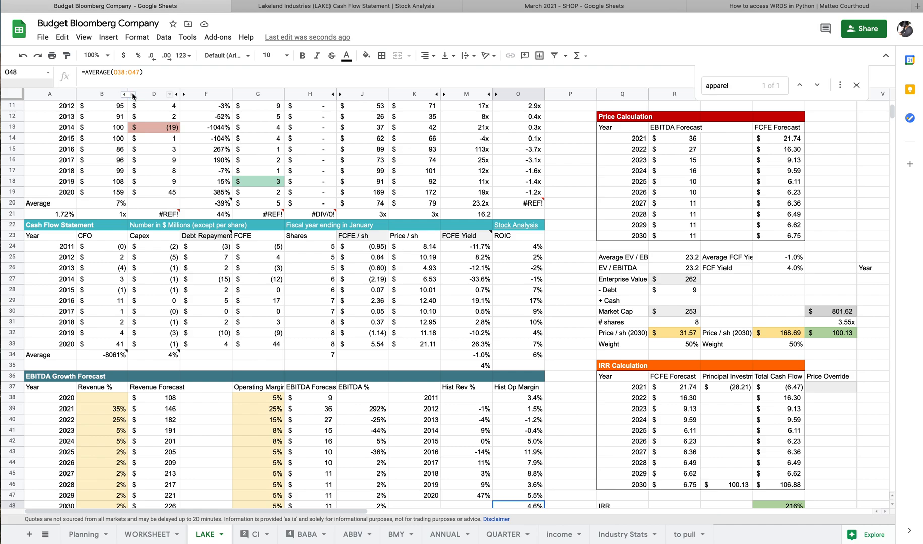
click(133, 95)
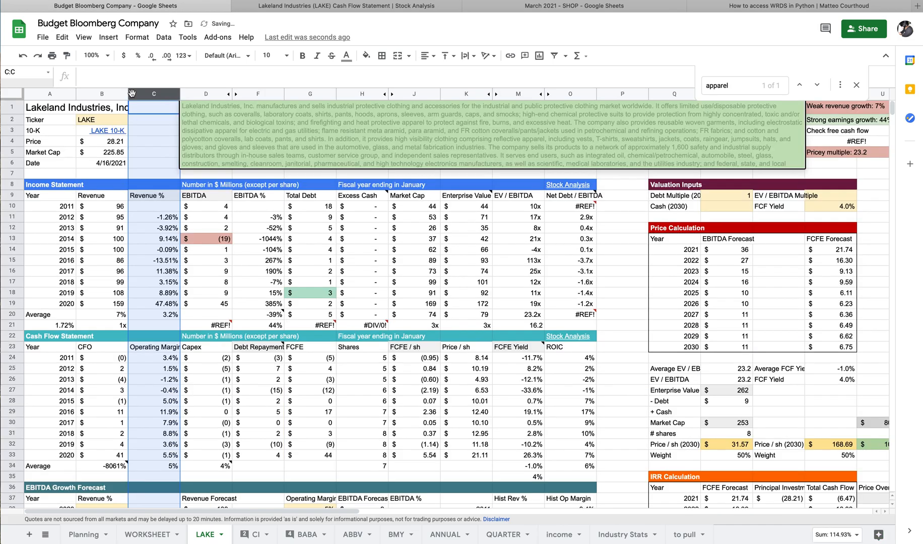
click(157, 455)
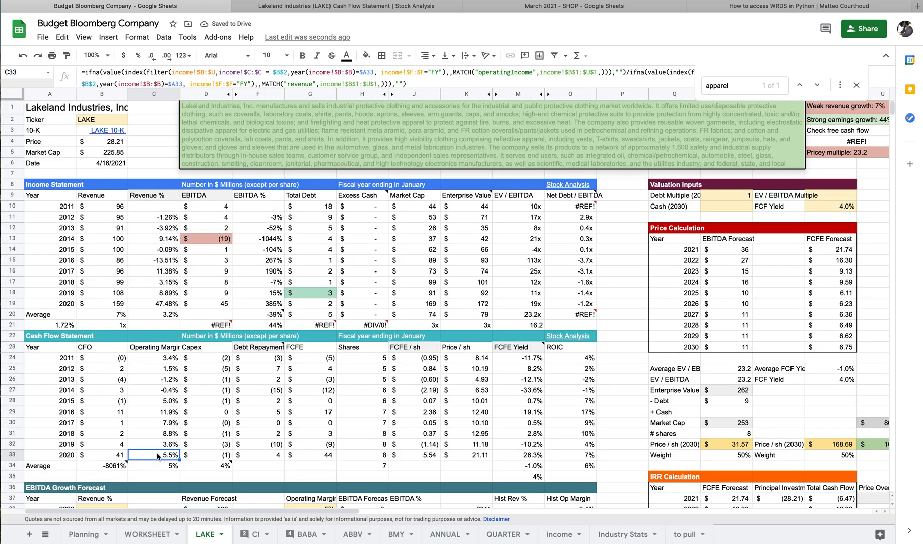
right_click(145, 93)
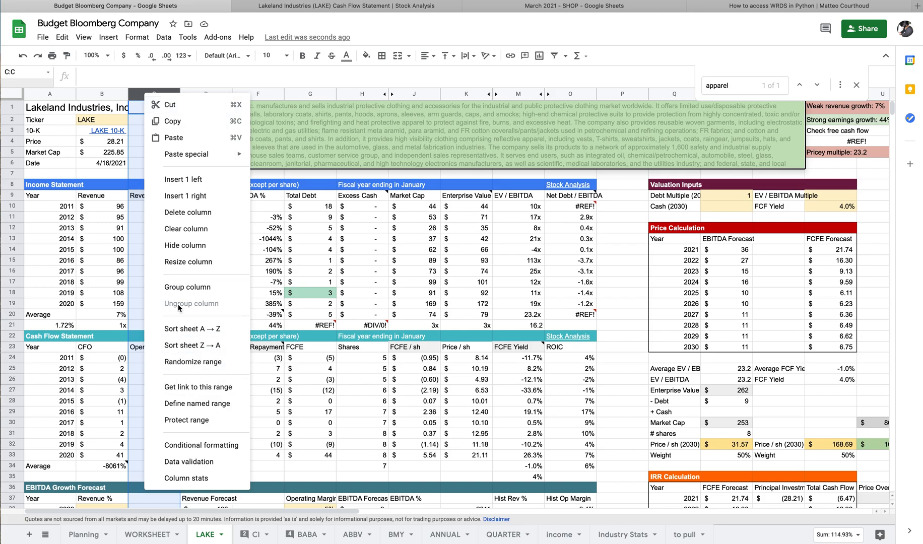
key(Escape)
Switch to the Stock Analysis page for LAKE and examine the annual income statement's operating, EBITDA and EBIT margins.
click(308, 6)
scroll(297, 34, up, 3)
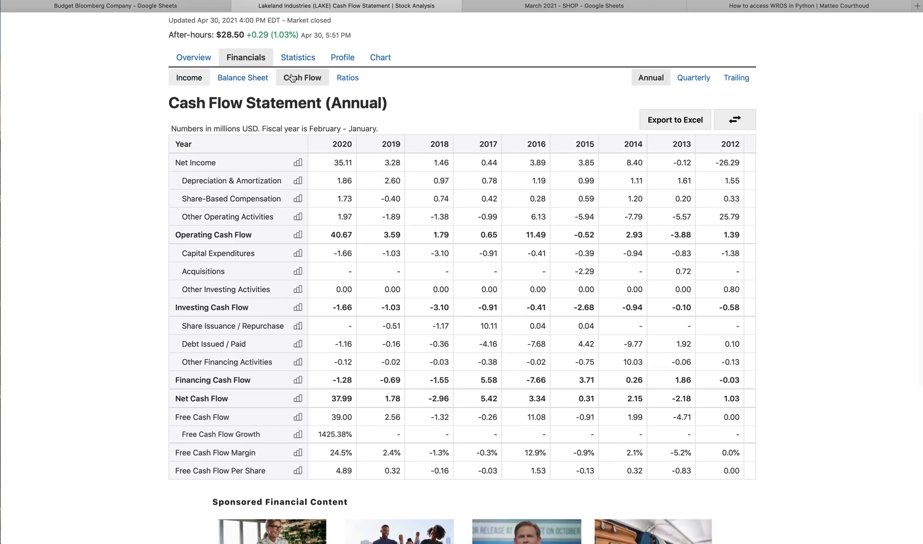
click(339, 76)
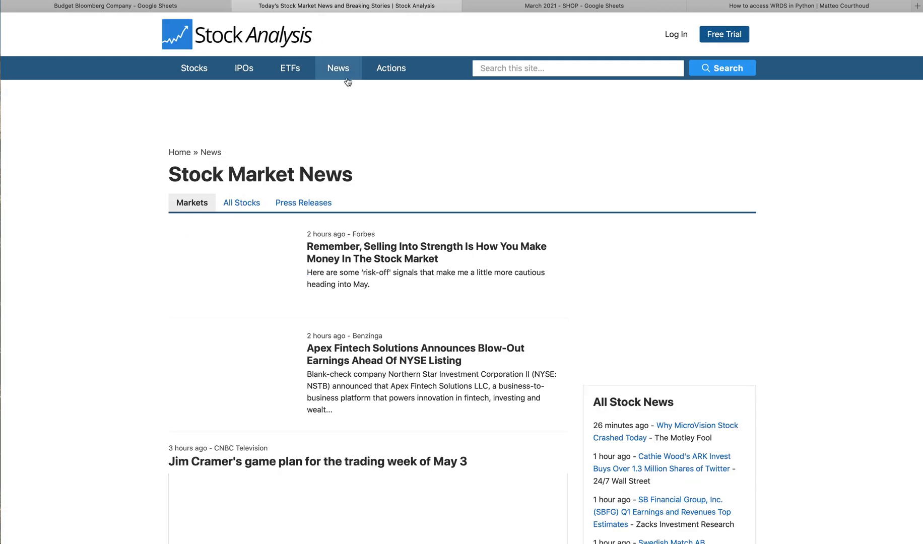
click(35, 0)
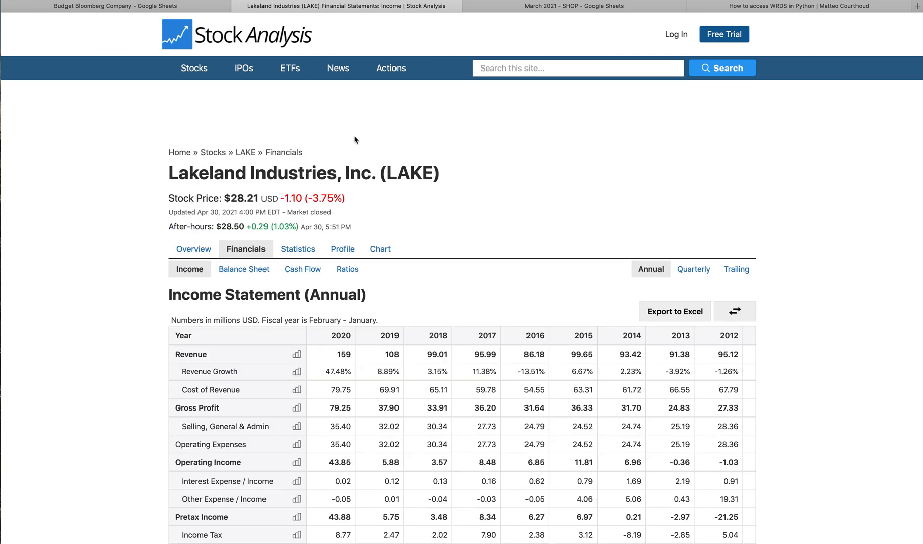
click(355, 273)
scroll(356, 267, down, 5)
scroll(356, 267, up, 3)
click(190, 153)
scroll(371, 265, down, 10)
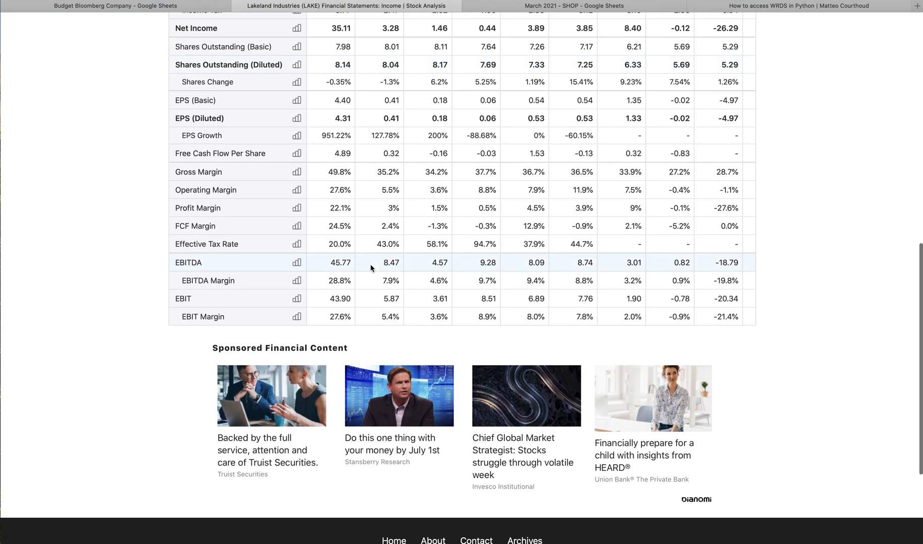
scroll(371, 268, up, 1)
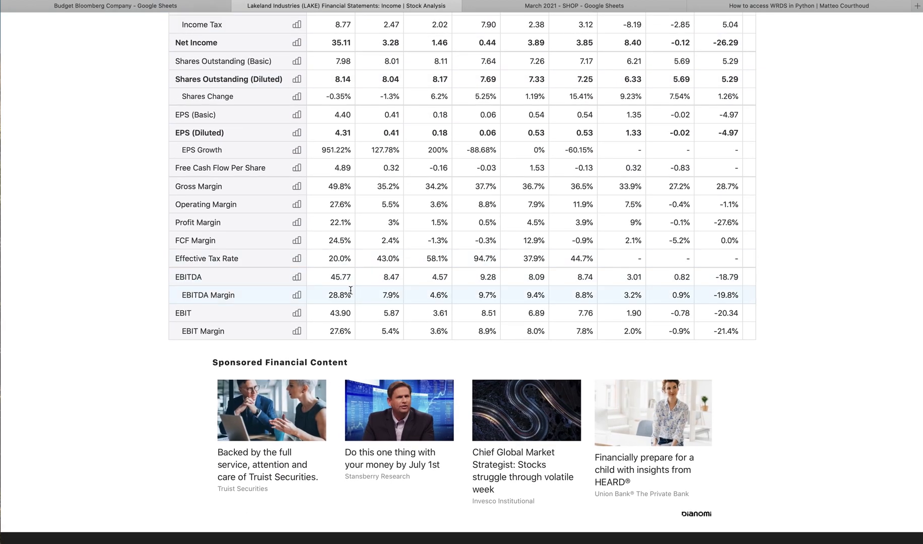
Switch back to the Google Sheets valuation and set the operating margin to 30% for 2020 in G38 and 20% for 2021 in G39.
click(125, 4)
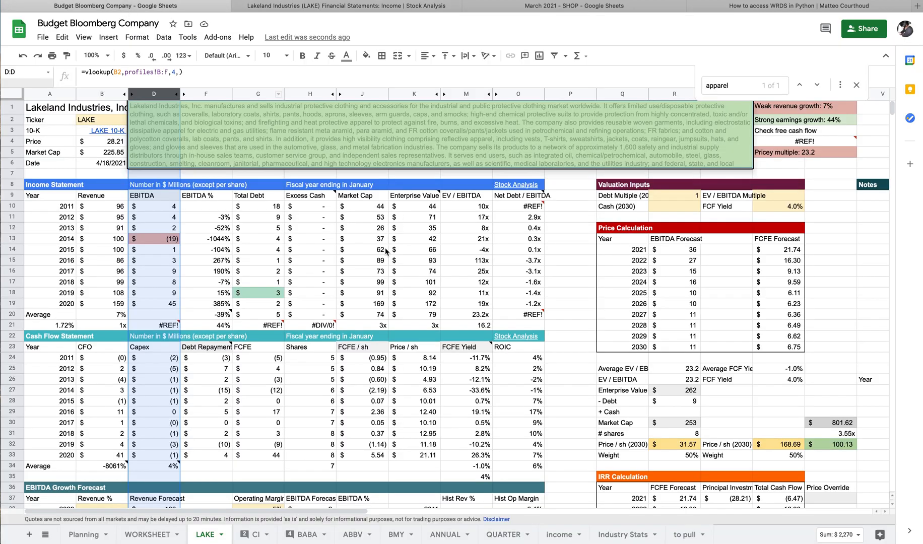
scroll(363, 267, down, 5)
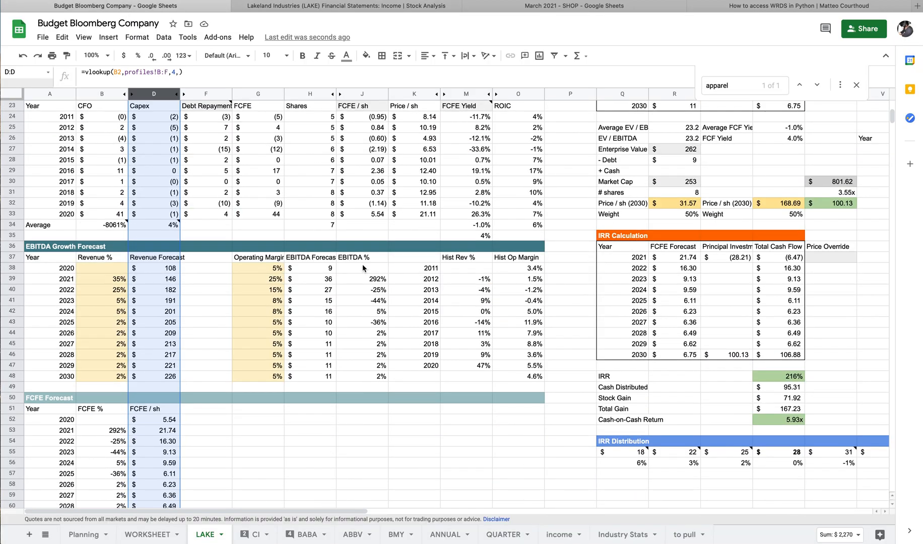
click(282, 278)
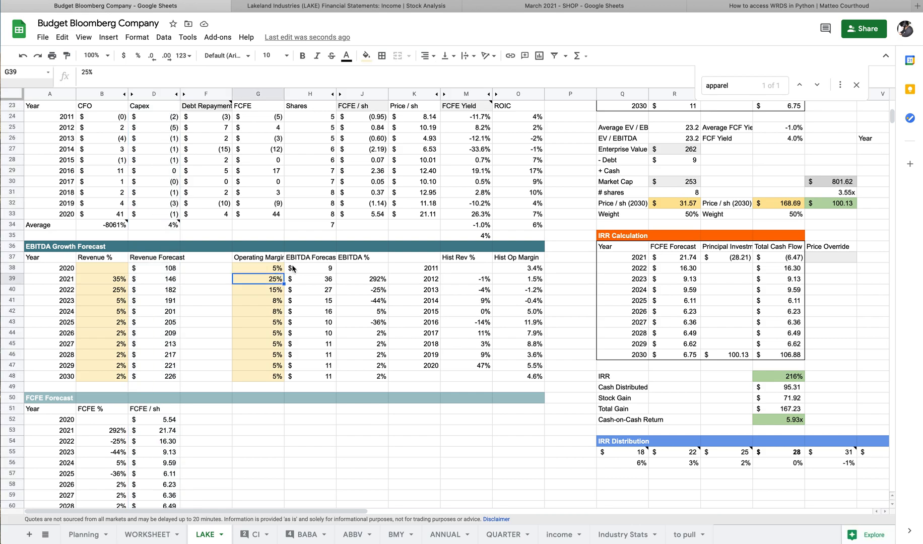
click(270, 272)
text(30)
key(Return)
text(20)
key(Return)
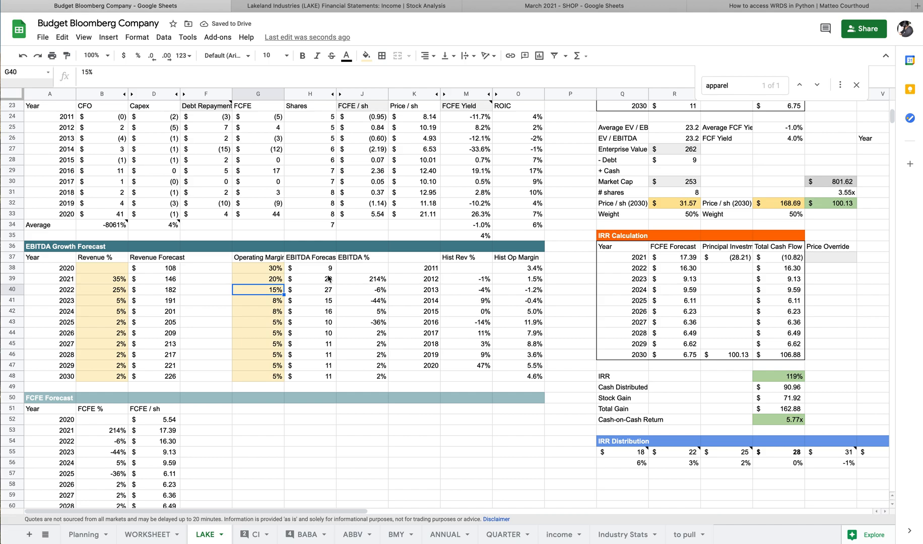
Set the 2021 operating margin in G39 to 25%.
click(273, 283)
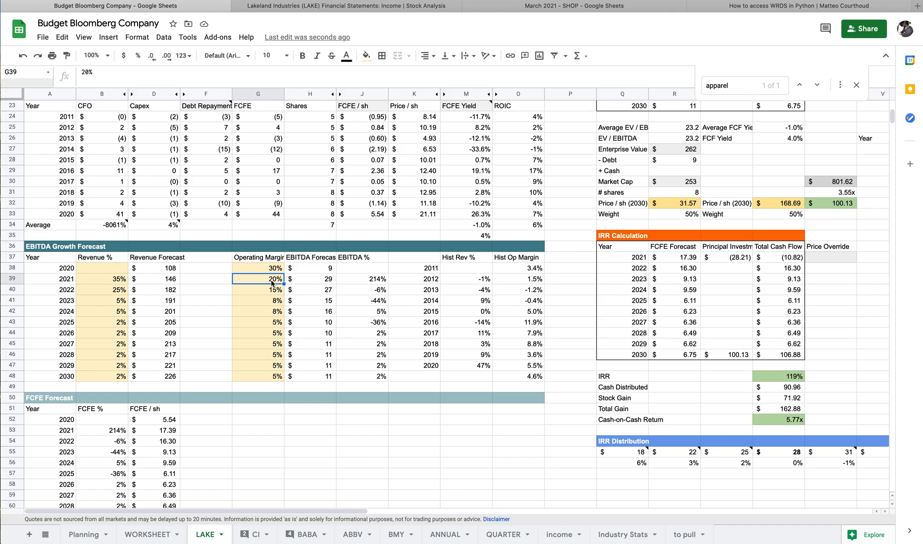
text(25)
click(298, 319)
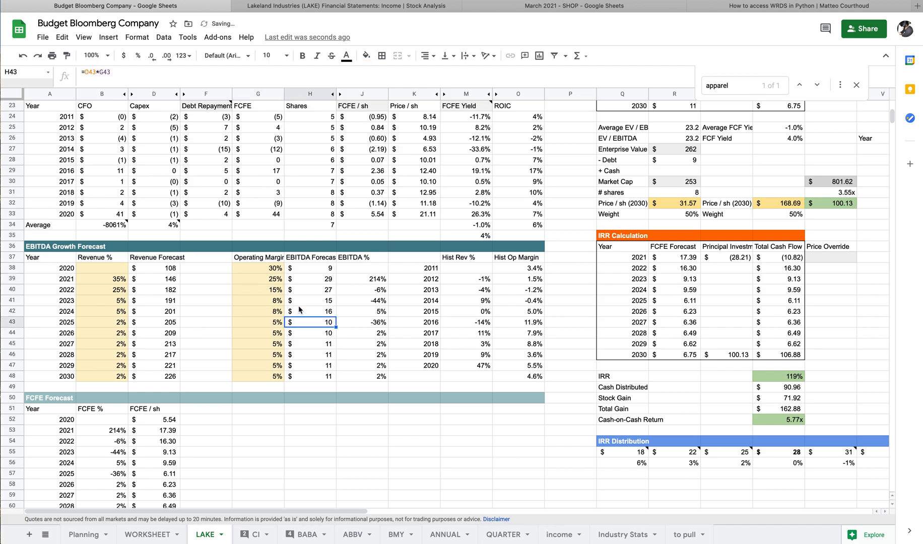
Link the 2020 revenue forecast in D38 to the 2020 revenue in B19 and review the resulting forecast.
click(159, 268)
scroll(156, 273, up, 2)
scroll(157, 274, right, 15)
scroll(156, 273, up, 3)
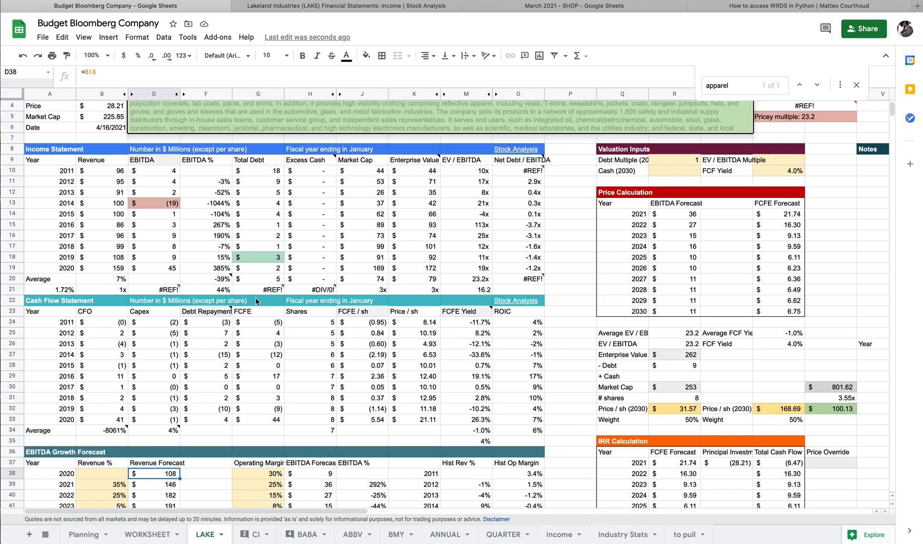
key(Return)
click(116, 269)
key(Return)
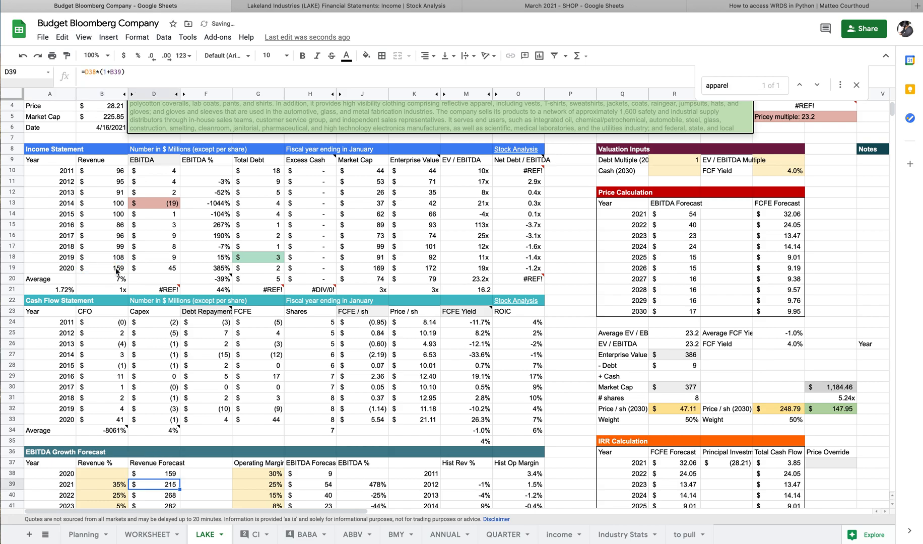
scroll(116, 271, down, 2)
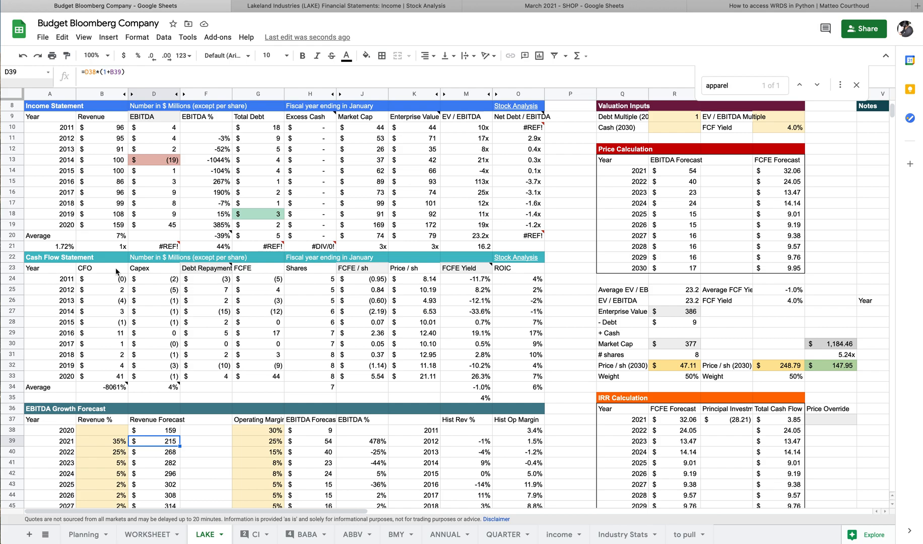
scroll(116, 267, down, 2)
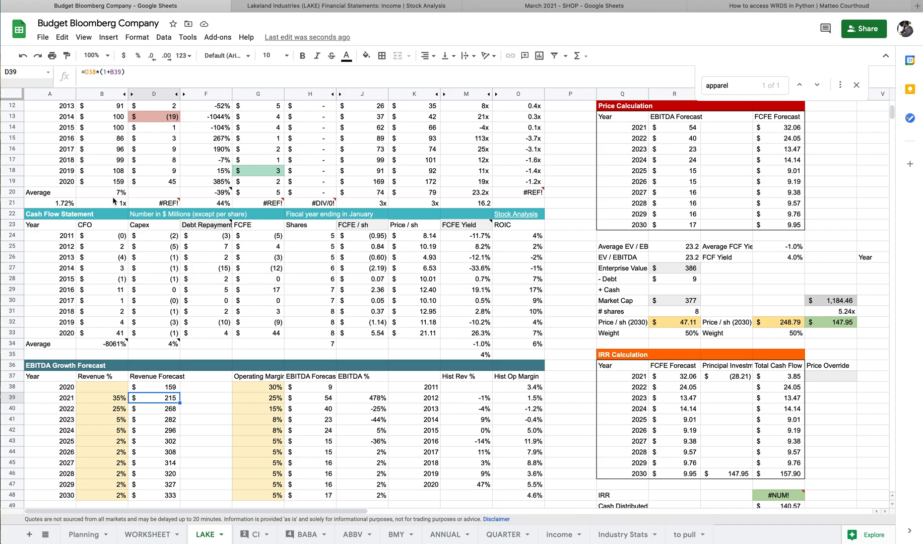
Undo the D38 formula change, check the 2021 revenue forecast formula in D39, and redo the change.
key(ctrl+z)
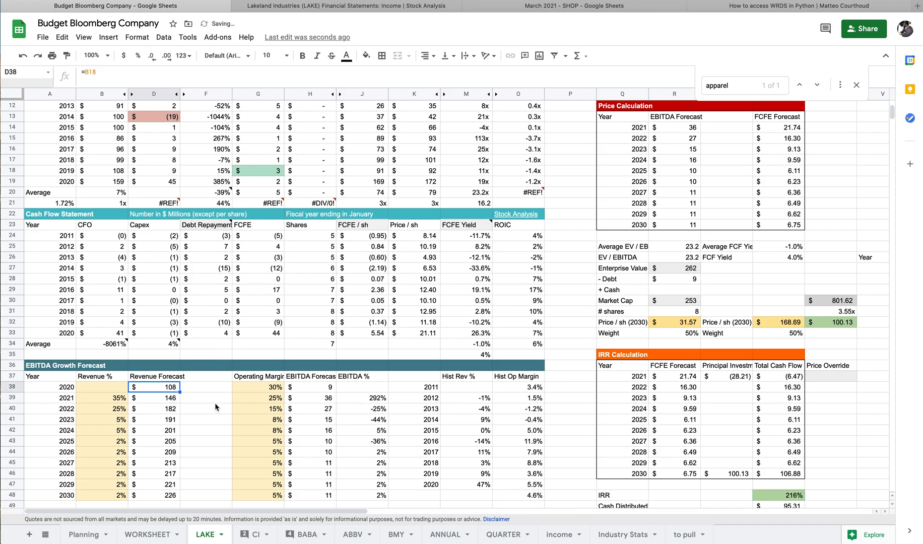
click(214, 394)
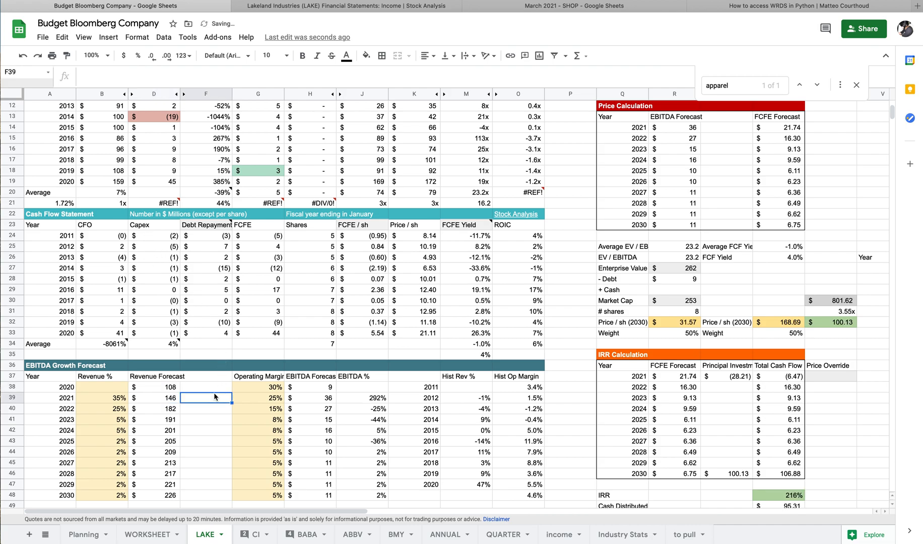
click(169, 400)
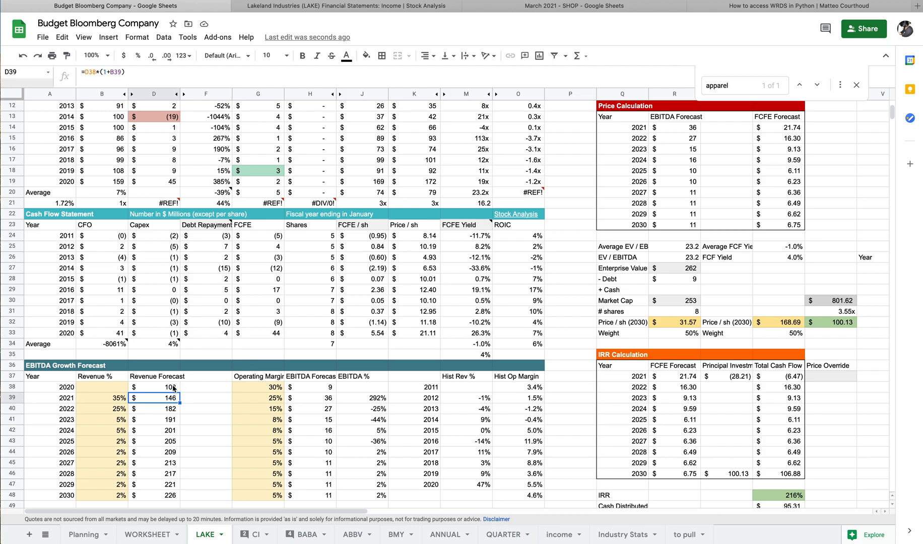
click(174, 388)
click(37, 58)
click(199, 392)
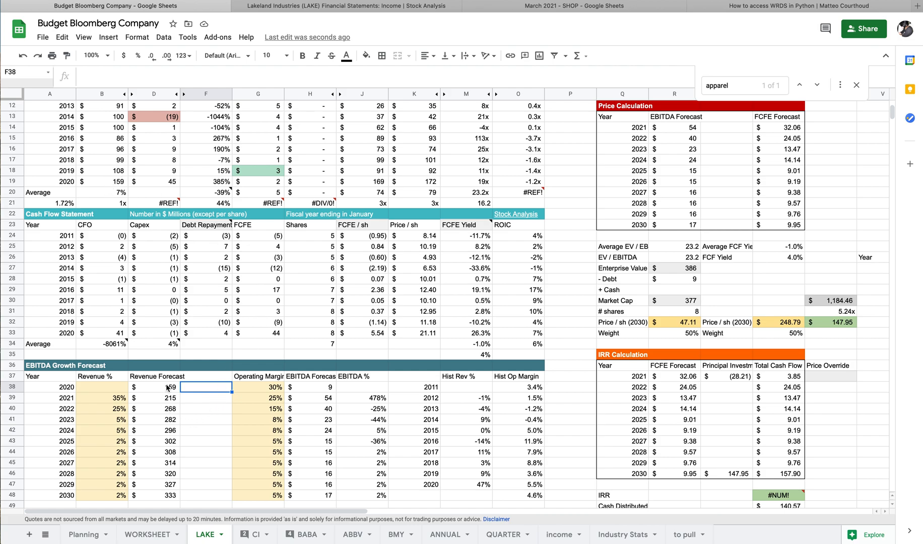
Check the 2022 revenue forecast formula and set its revenue growth assumption in B40 to 20%.
click(175, 409)
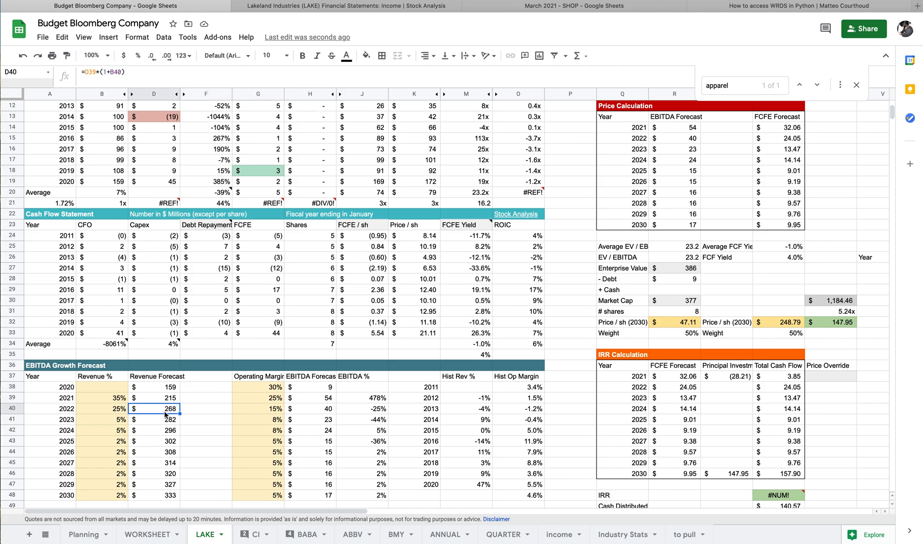
click(117, 410)
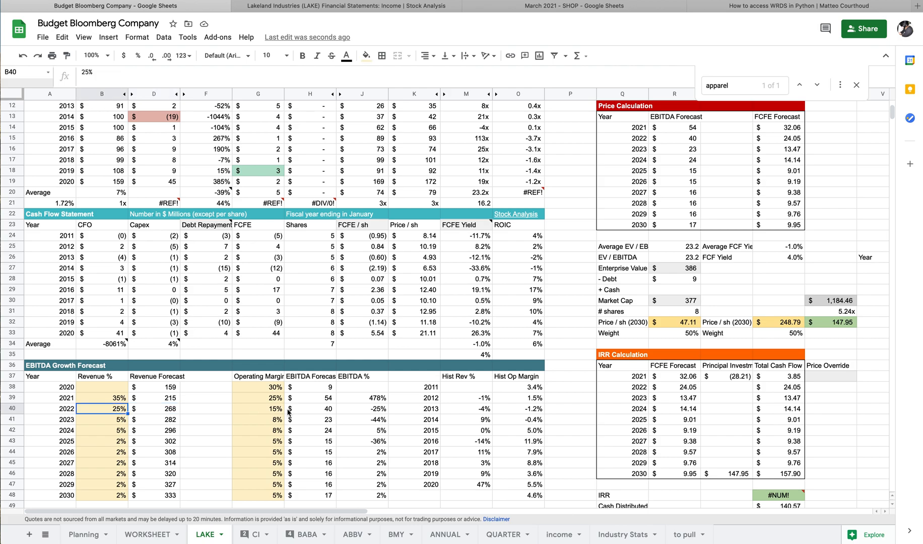
text(20)
key(Return)
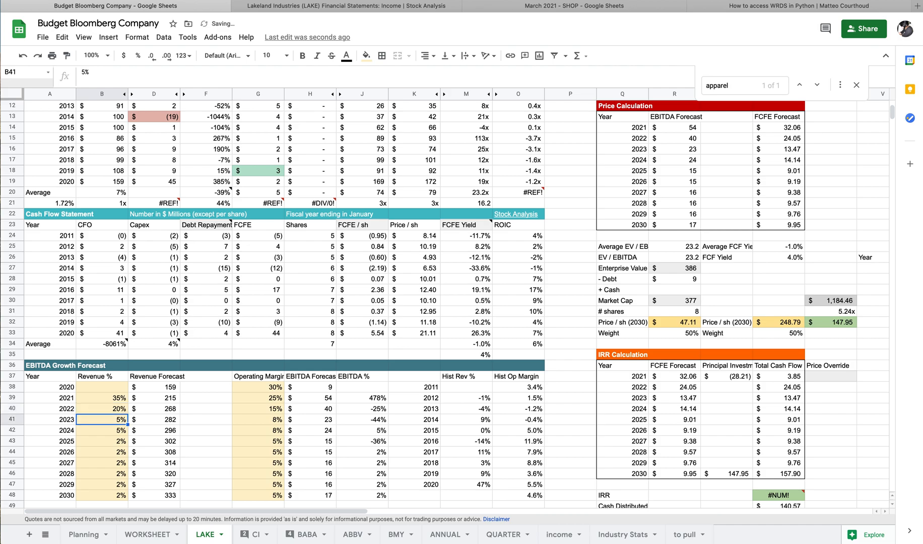
Review the 2020 and 2021 operating margins and relink the 2020 revenue forecast in D38 to the 2019 revenue with =B18.
scroll(380, 368, down, 1)
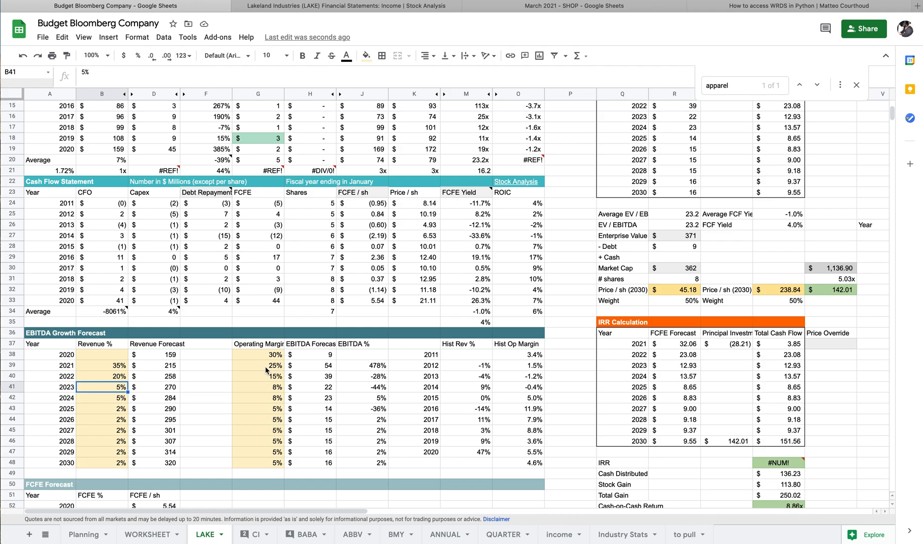
scroll(266, 370, down, 2)
click(264, 312)
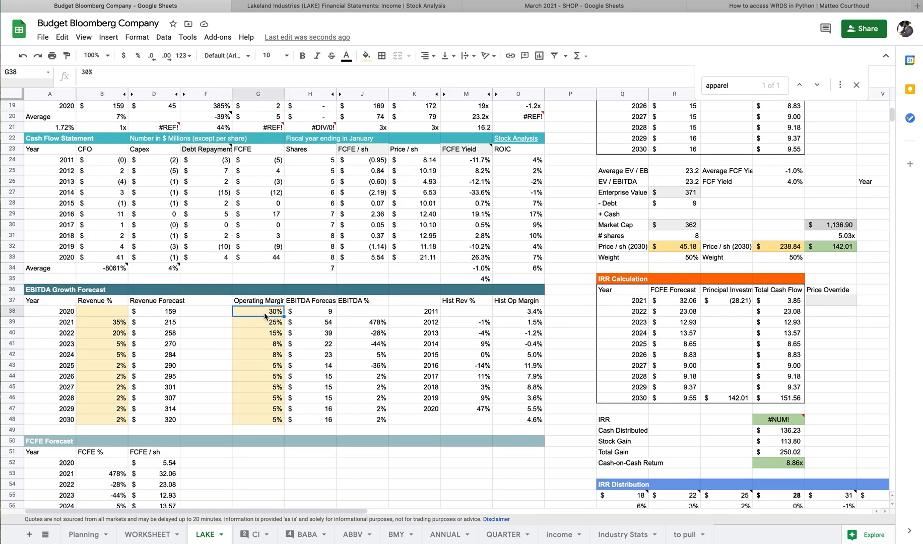
click(277, 326)
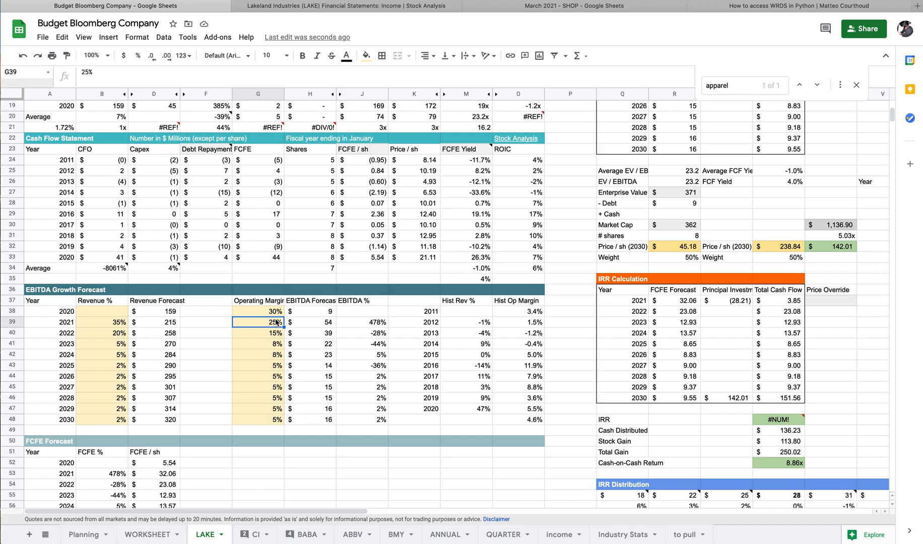
click(173, 315)
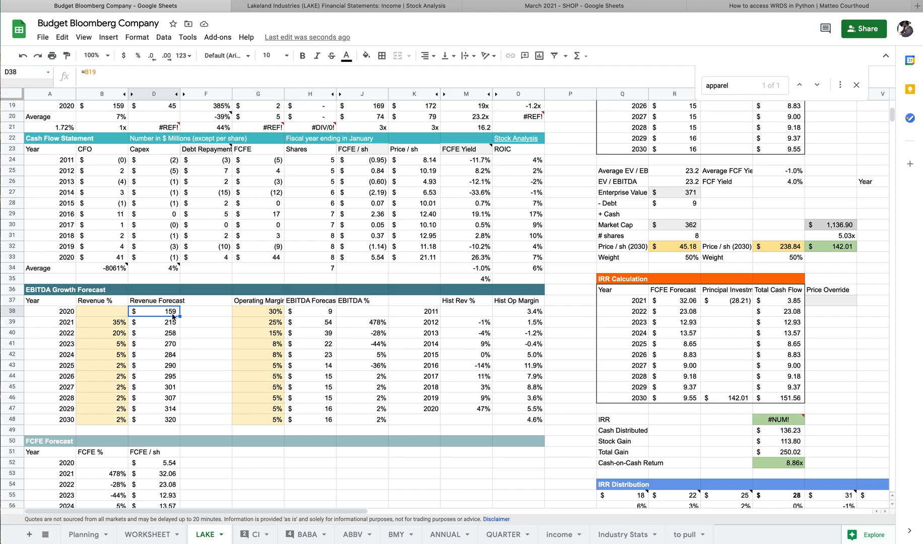
text(=)
scroll(187, 306, up, 1)
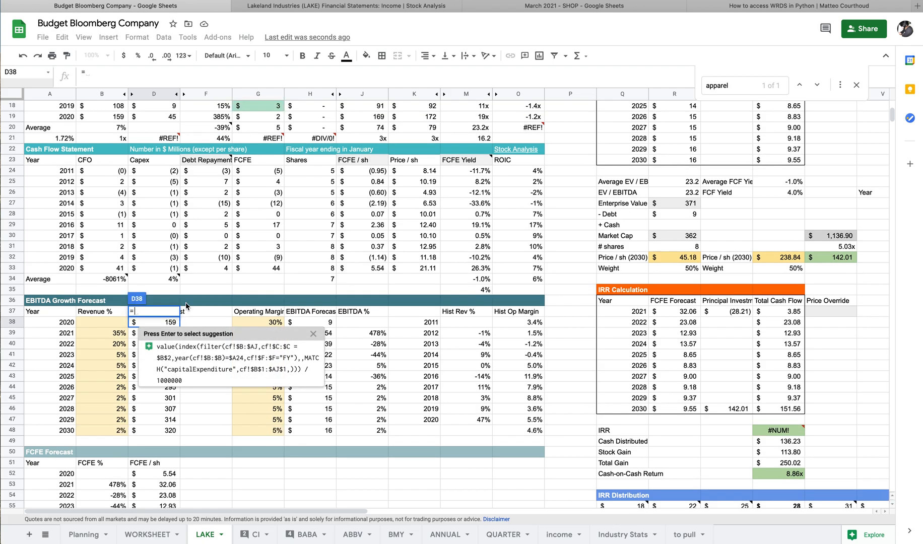
scroll(113, 177, up, 4)
click(120, 152)
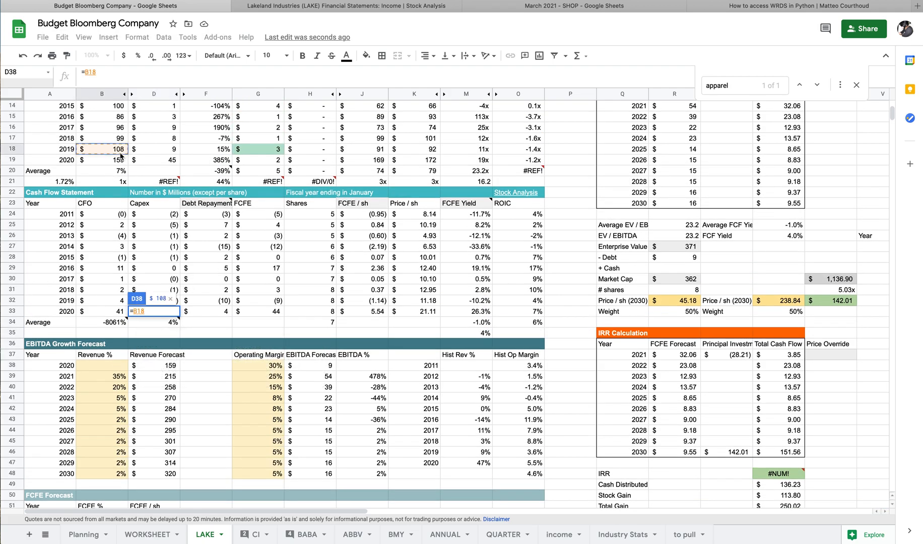
key(Return)
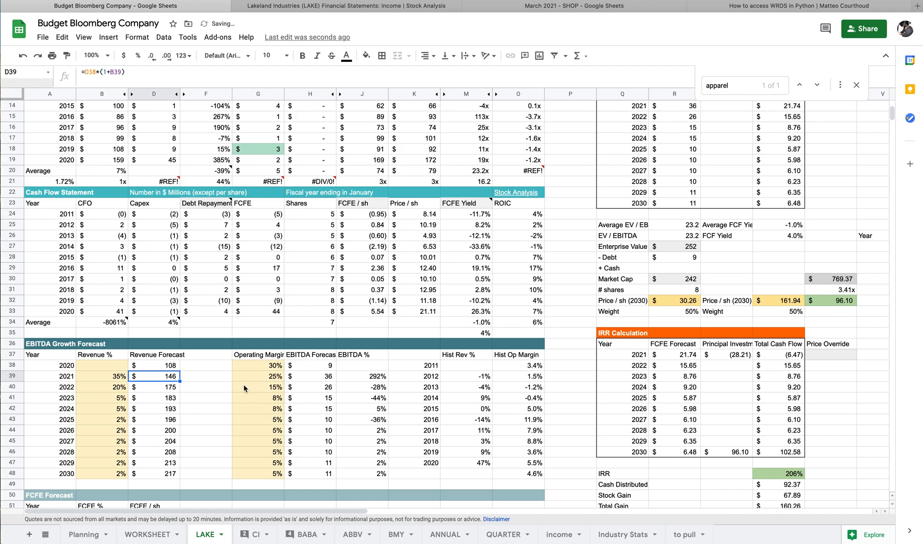
click(214, 396)
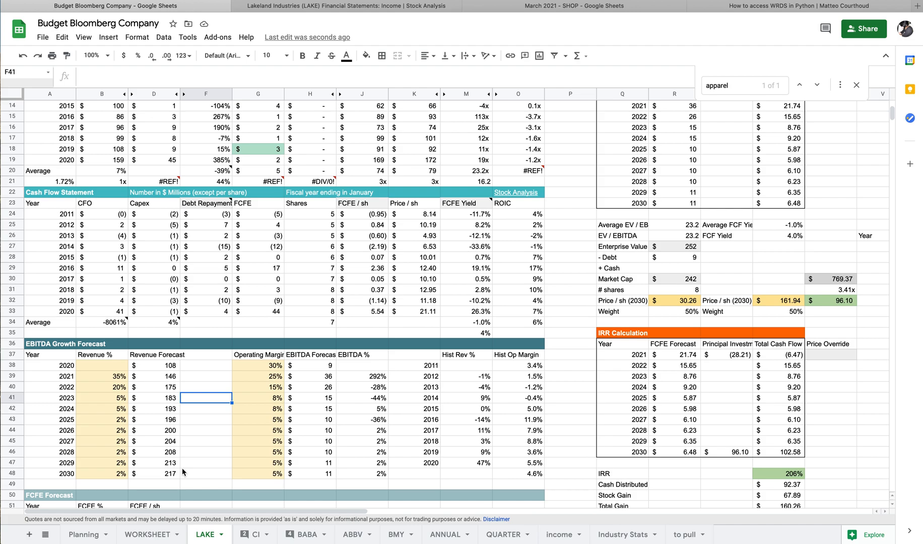
click(171, 369)
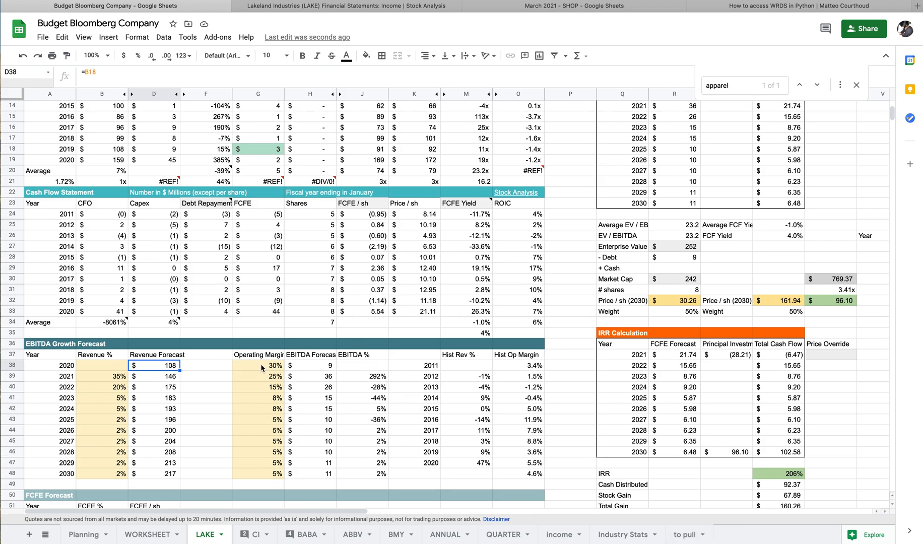
Review the 2020 operating margin assumption in G38 and the historical operating margin average in O48 against the income statement and forecast.
click(277, 368)
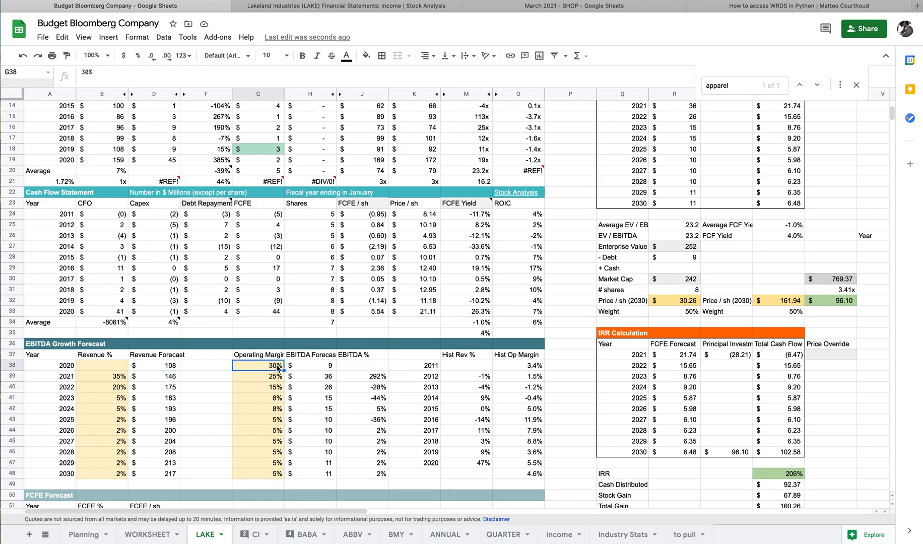
scroll(276, 377, right, 6)
scroll(276, 377, left, 6)
scroll(205, 180, up, 5)
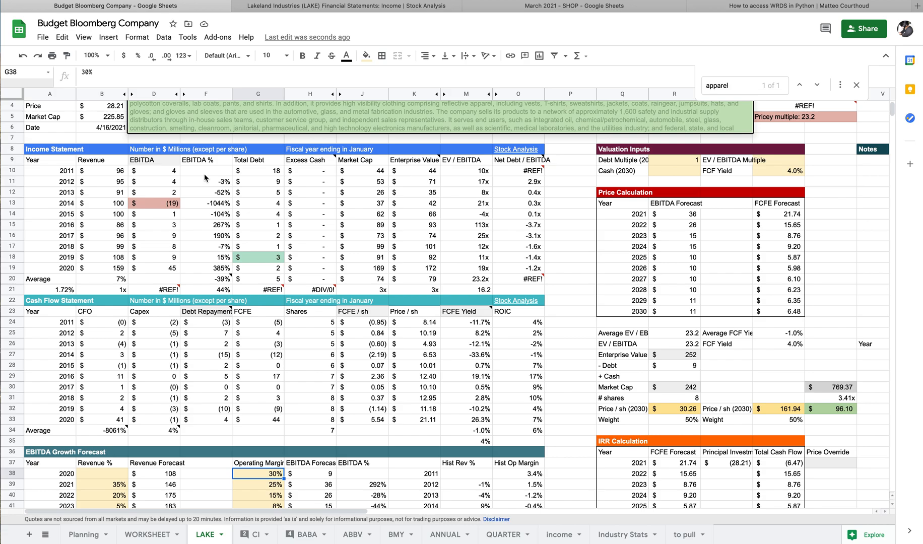
scroll(205, 177, down, 7)
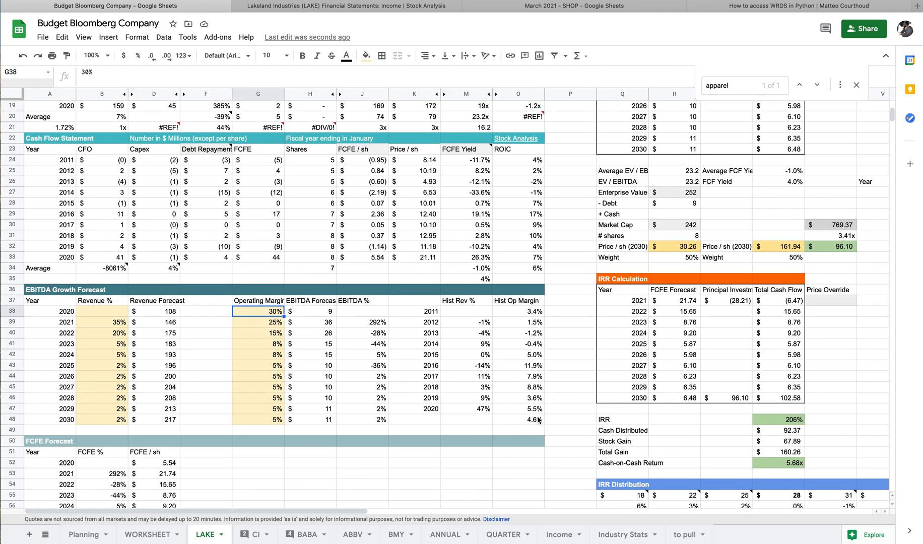
click(537, 420)
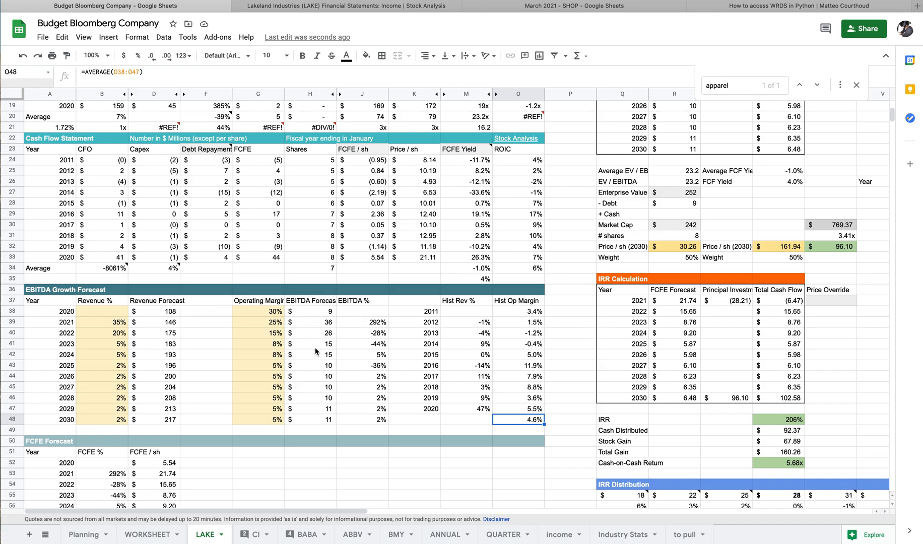
scroll(315, 348, down, 2)
scroll(315, 352, up, 1)
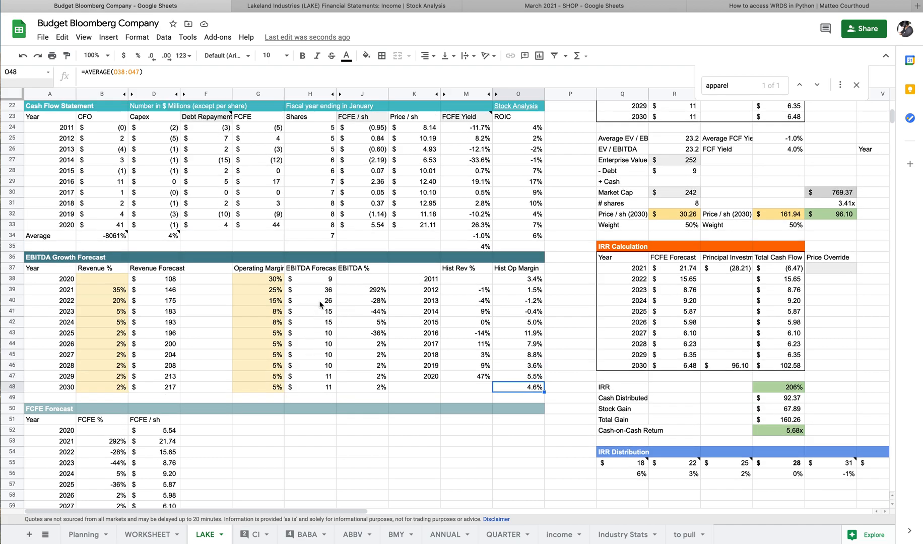
scroll(302, 285, up, 3)
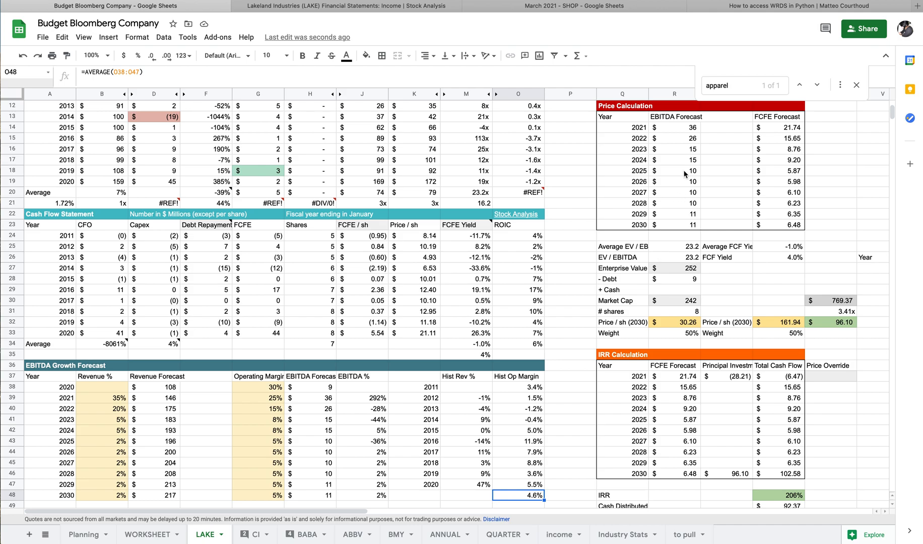
scroll(685, 173, up, 3)
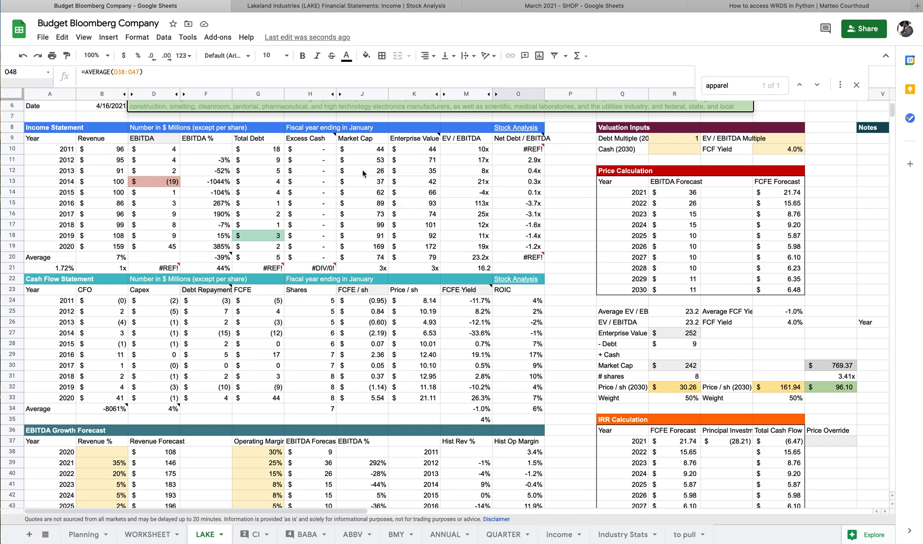
Check the formulas for the 2030 EBITDA forecast in R23 and EV / EBITDA in R26, and inspect the EV / EBITDA and debt multiple inputs.
mouse_move(402, 143)
click(676, 290)
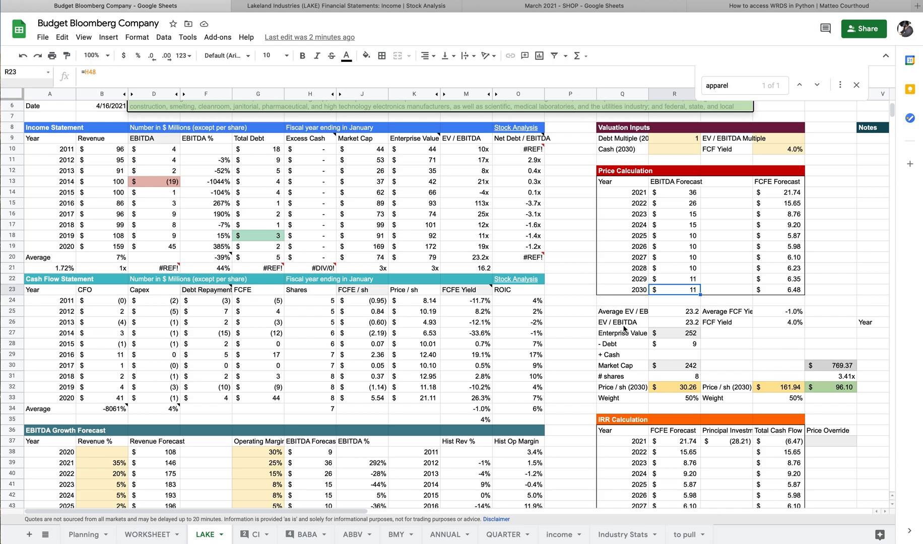
click(676, 322)
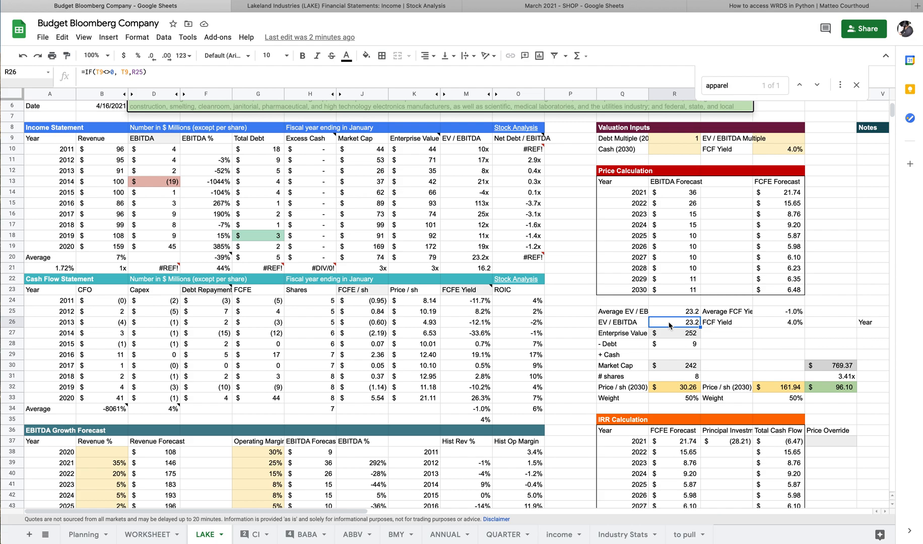
click(775, 141)
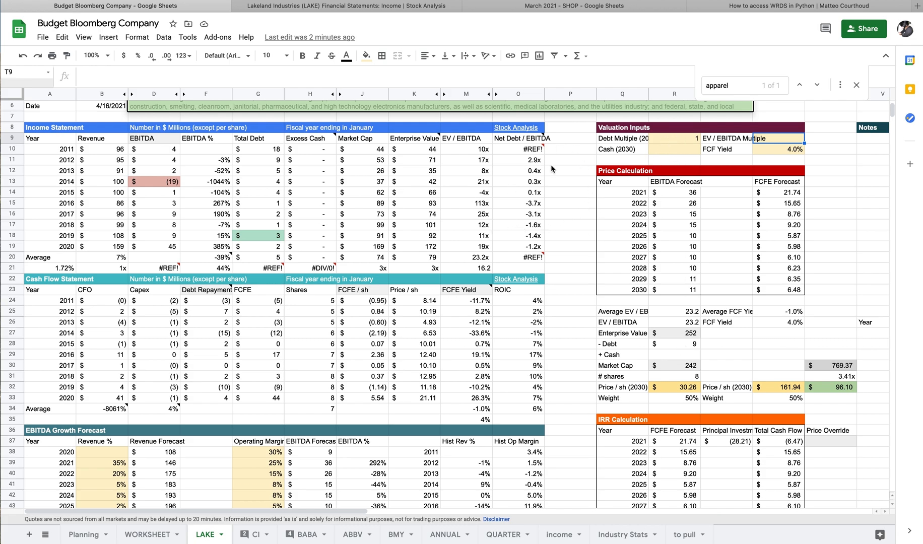
click(697, 142)
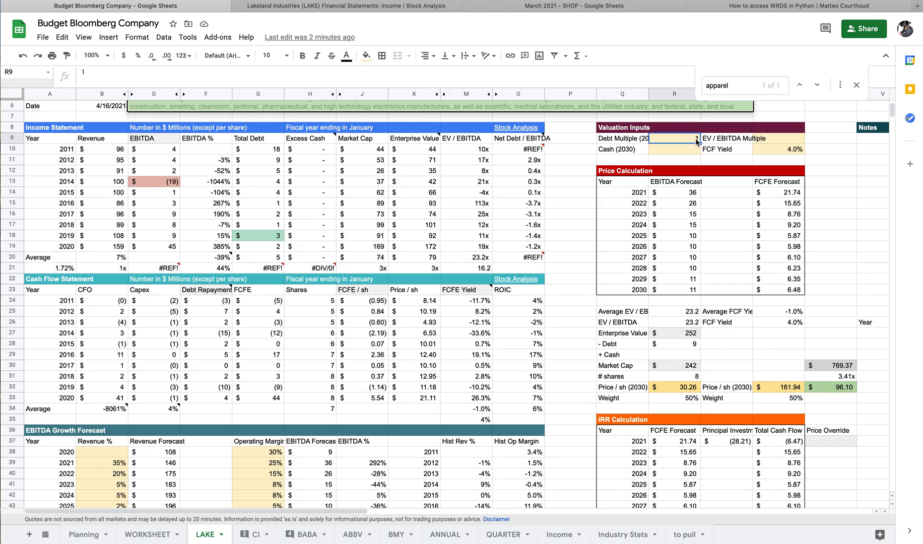
text(0.5)
key(Escape)
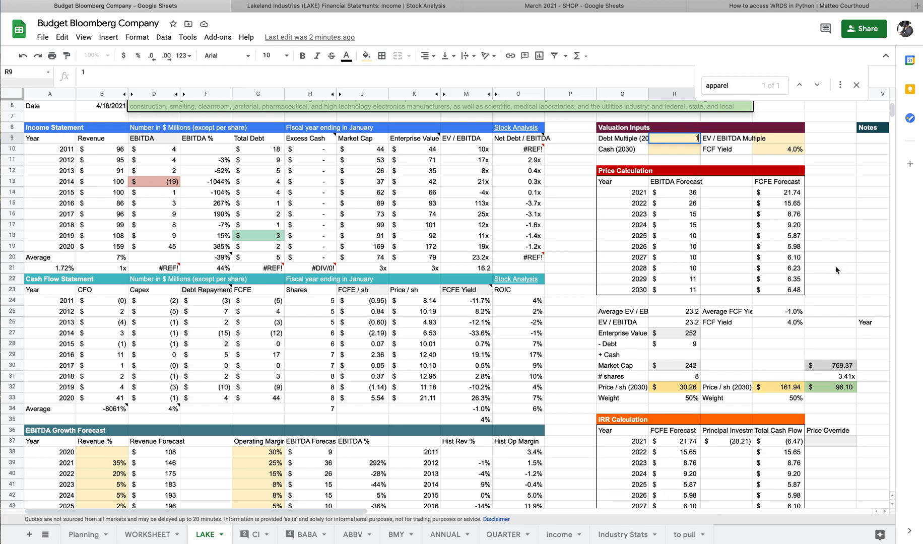
Review the enterprise value to market cap rows in the price calculation and read the note on the Enterprise Value header.
click(732, 335)
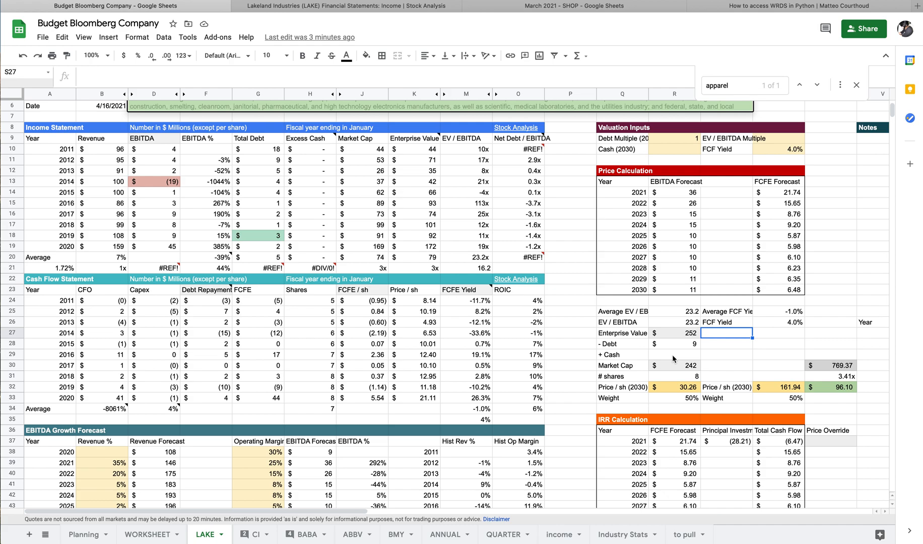
scroll(673, 355, down, 1)
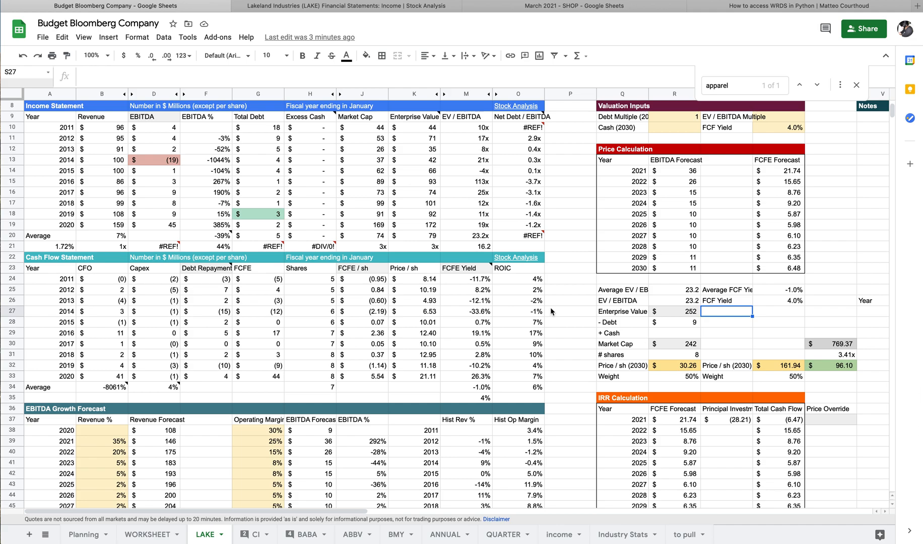
click(439, 120)
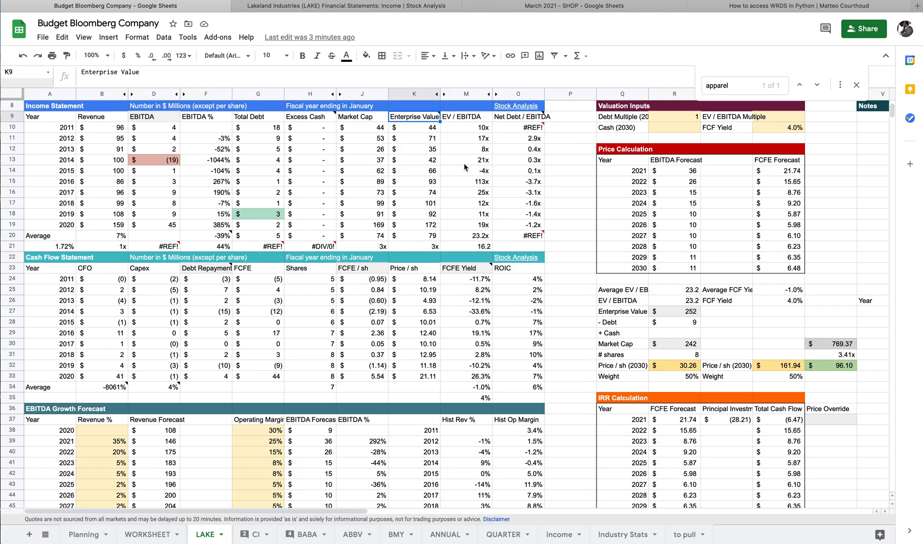
mouse_move(438, 121)
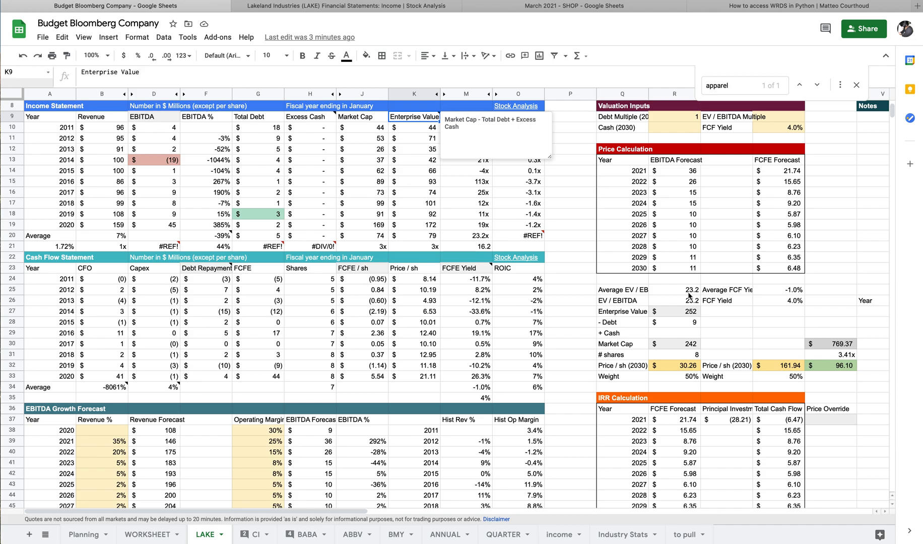
click(621, 326)
double_click(605, 326)
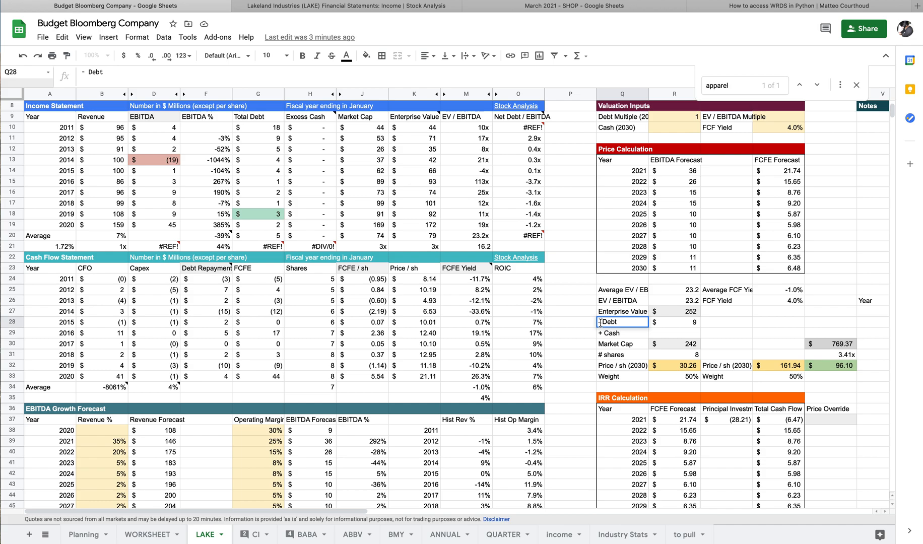
key(BackSpace)
text(+)
click(603, 334)
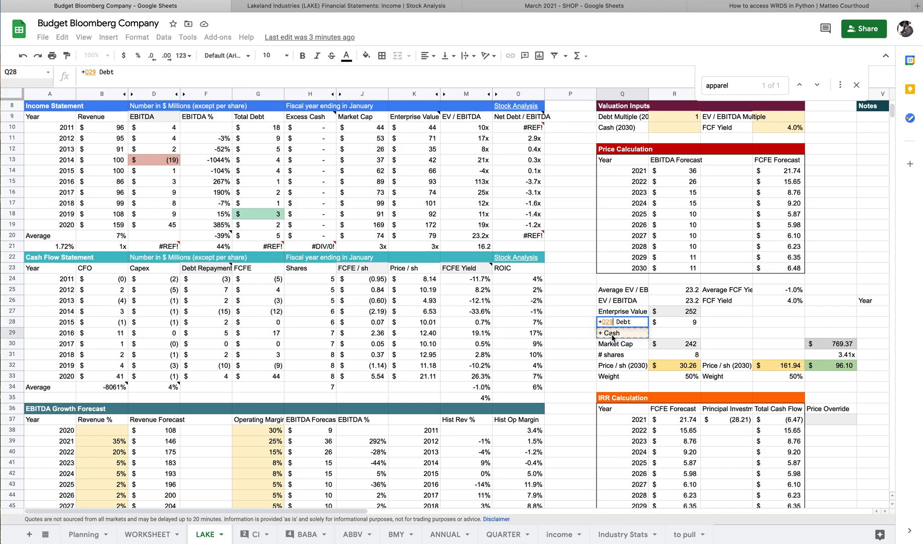
key(Escape)
Relabel the debt and cash rows below Enterprise Value in Q28 and Q29 as "+ Debt" and "- Cash".
double_click(608, 324)
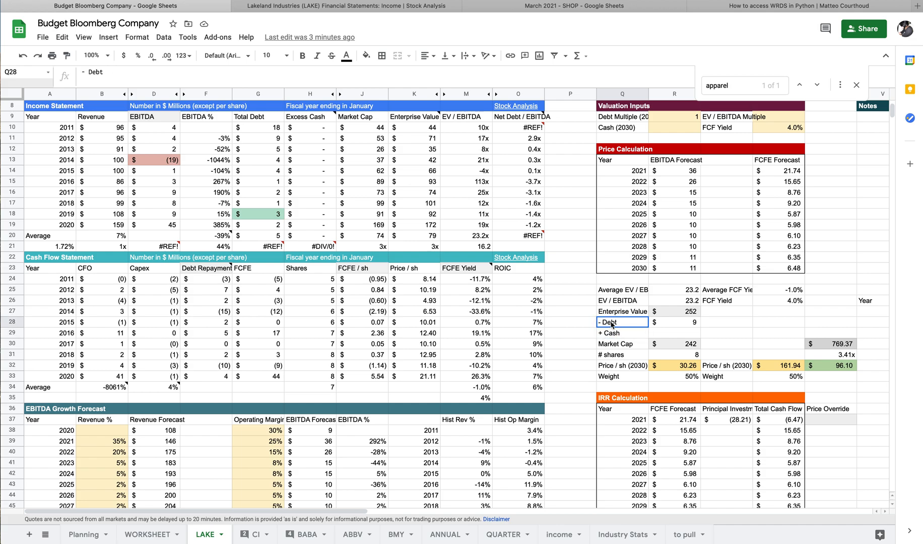
click(600, 323)
text('+)
key(Delete)
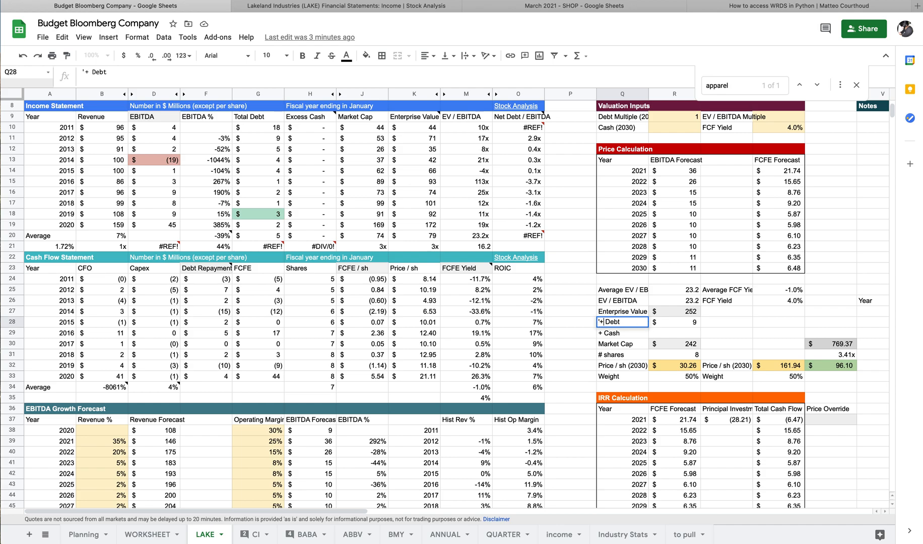
key(Return)
key(Return)
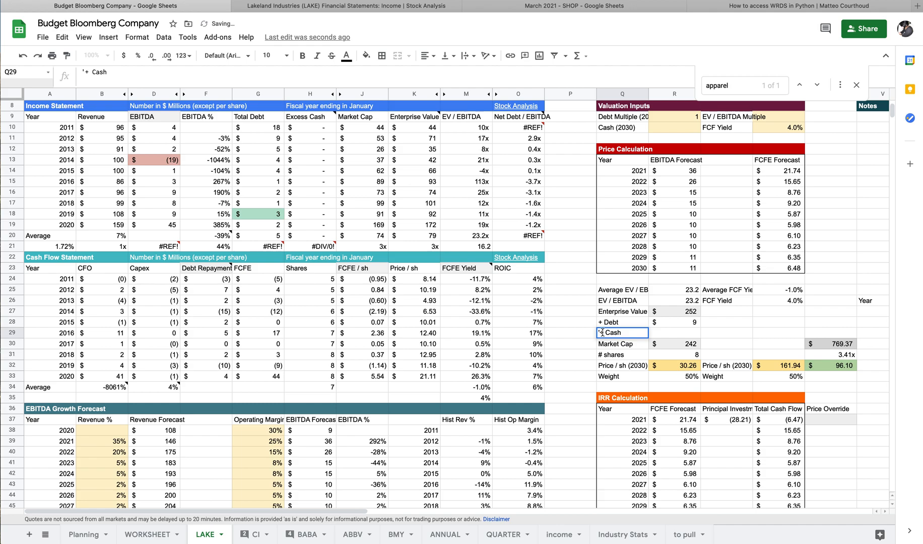
key(BackSpace)
text(-)
key(Return)
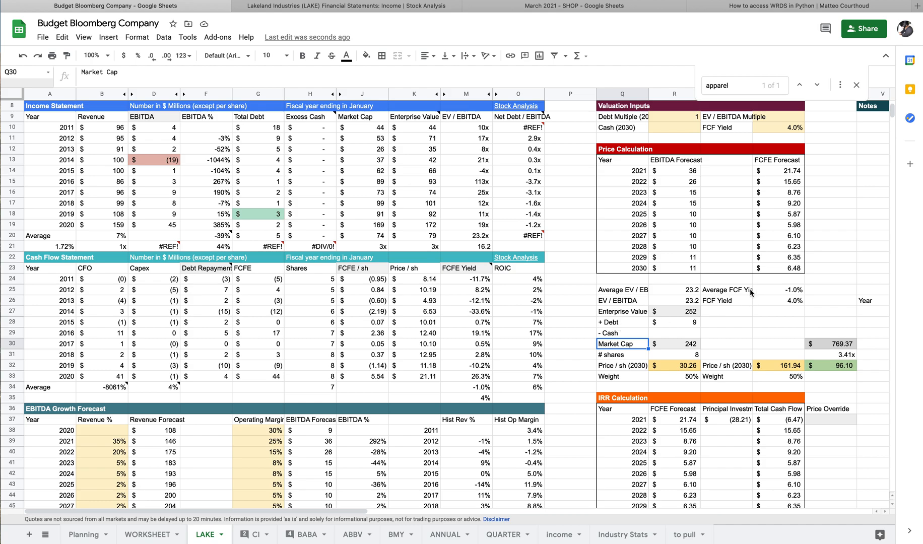
Correct the note on the Enterprise Value header in K9 to read Market Cap + Total Debt - Excess Cash.
click(434, 119)
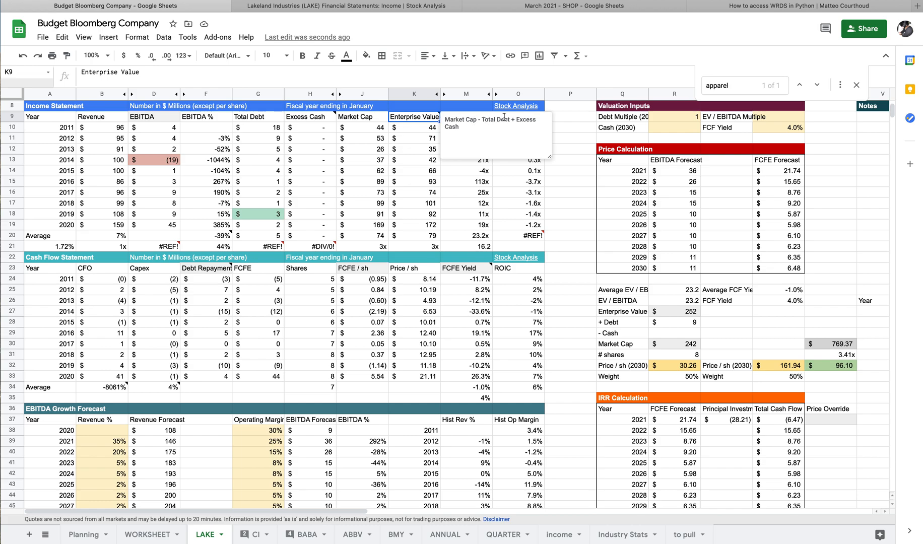
click(482, 120)
key(BackSpace)
text(+)
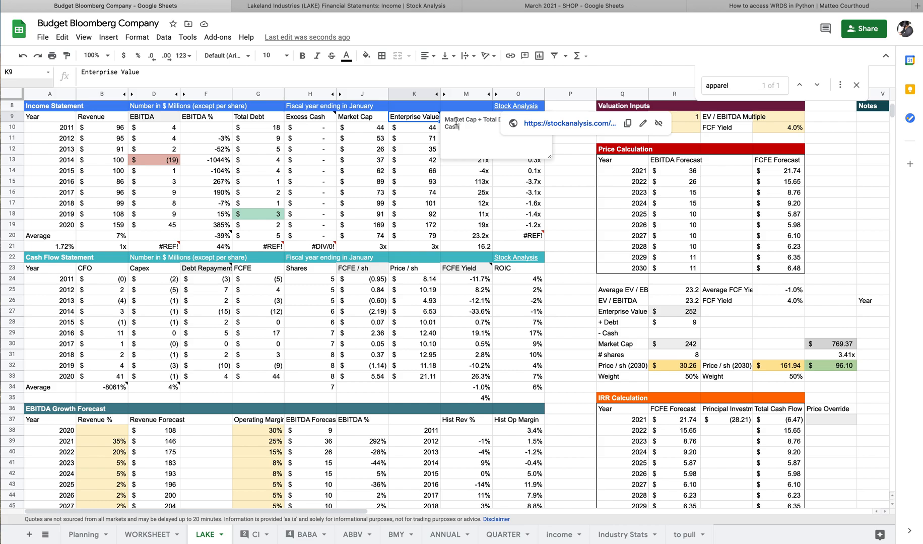
scroll(466, 190, down, 2)
scroll(464, 189, up, 5)
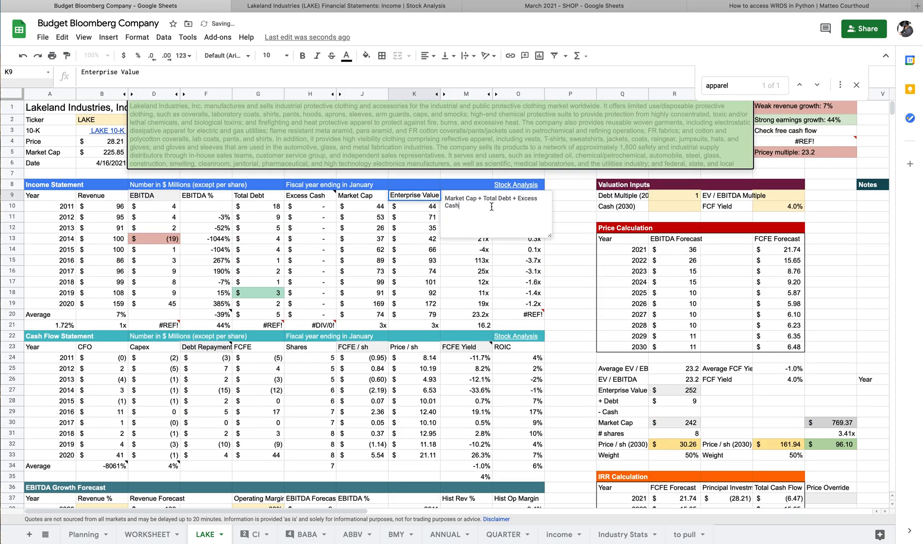
key(Delete)
key(Delete)
text(=)
key(BackSpace)
text(-)
Change the labels in Q28 and Q29 back to "- Debt" and "+ Cash".
click(629, 404)
double_click(622, 402)
click(606, 402)
key(BackSpace)
text(-)
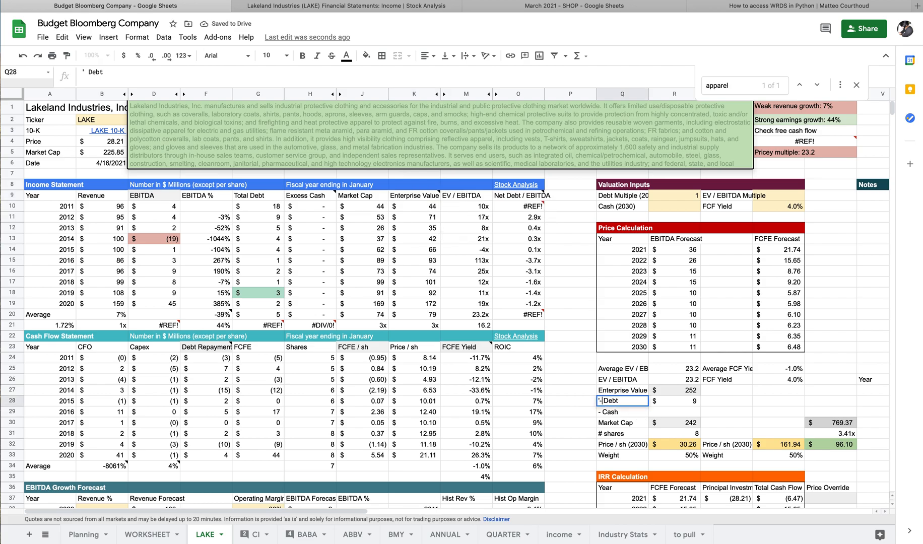
click(611, 415)
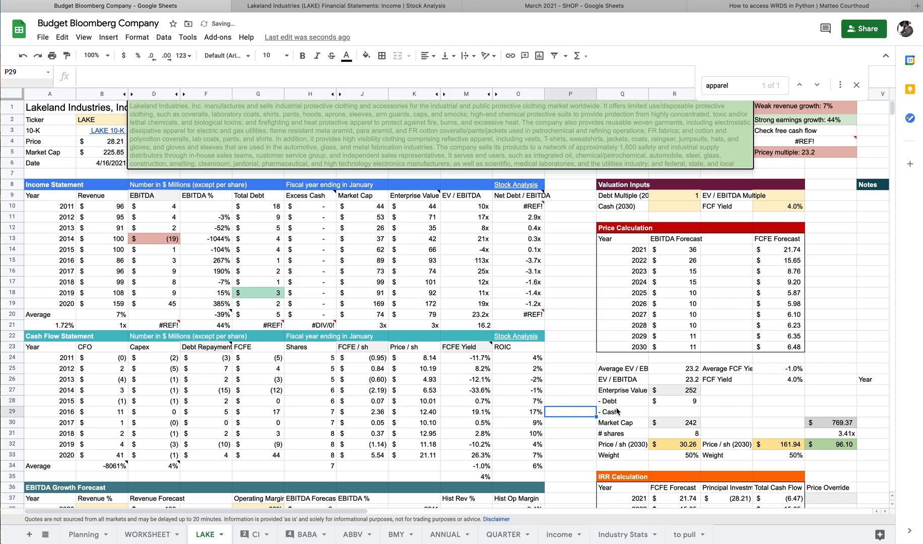
double_click(610, 415)
click(602, 412)
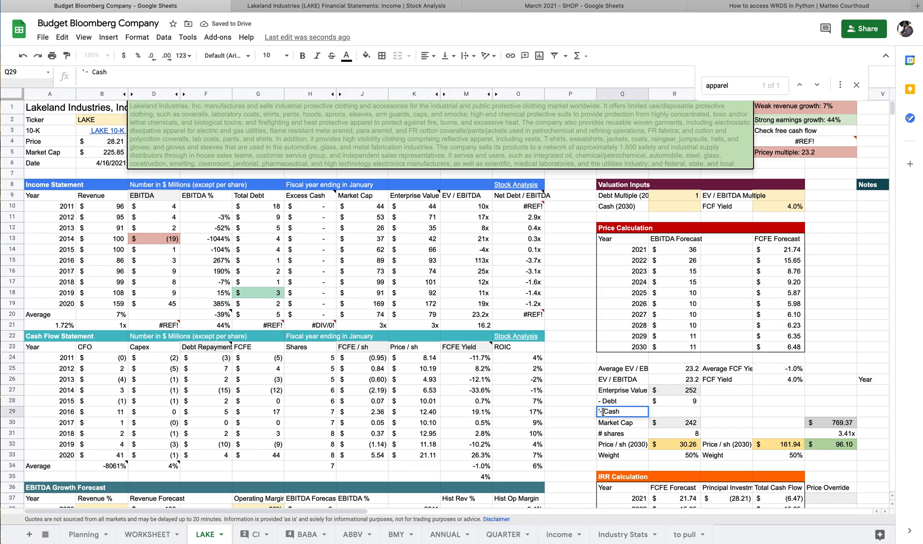
key(BackSpace)
text(+)
click(579, 219)
Check the cash formula in R29 and the market cap formula in R30, and review the forecasts feeding them.
click(670, 413)
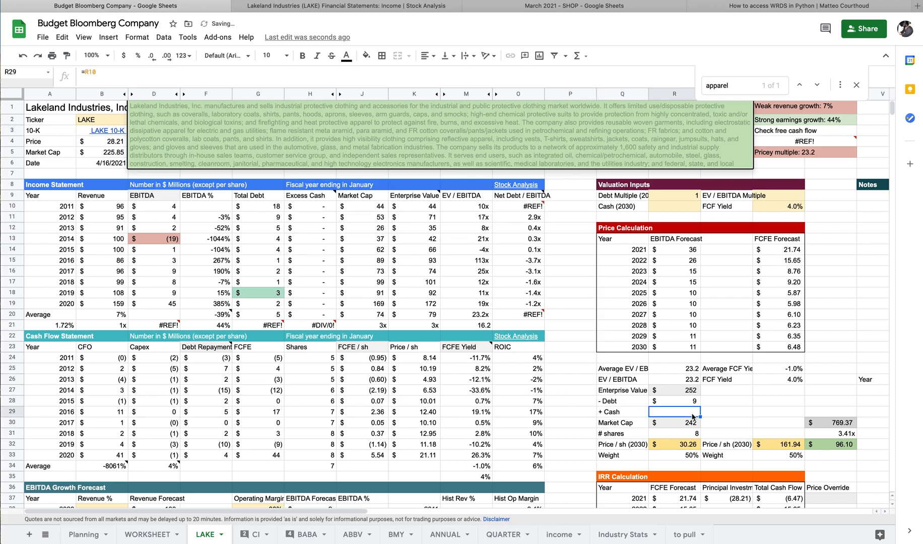
click(684, 426)
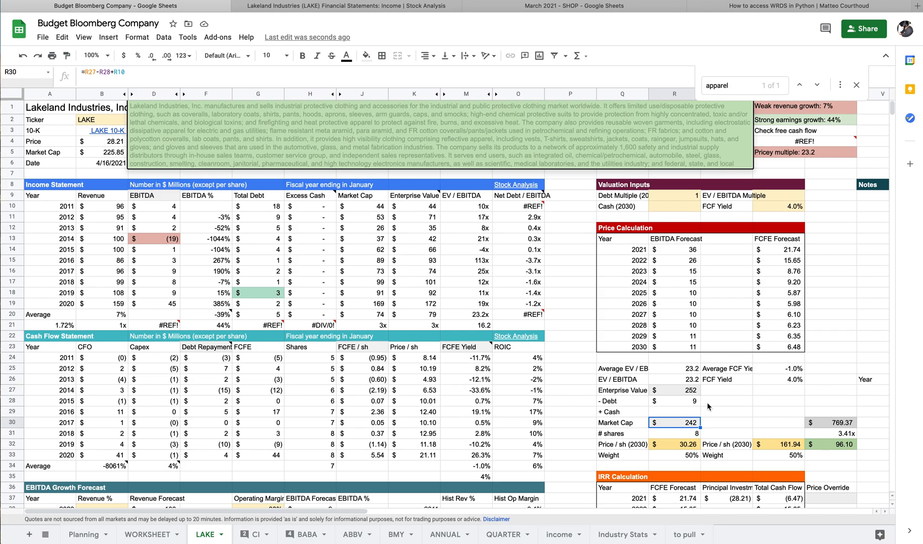
click(729, 402)
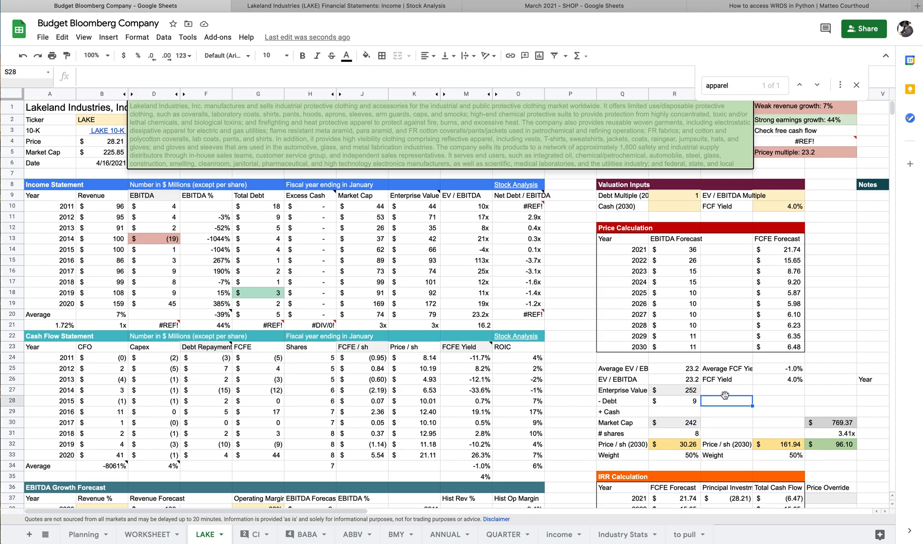
click(664, 423)
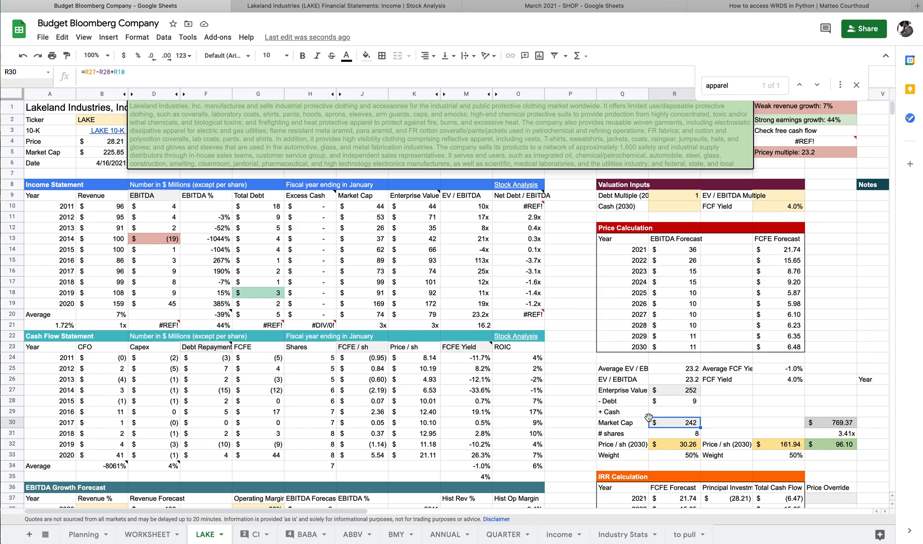
scroll(655, 413, down, 1)
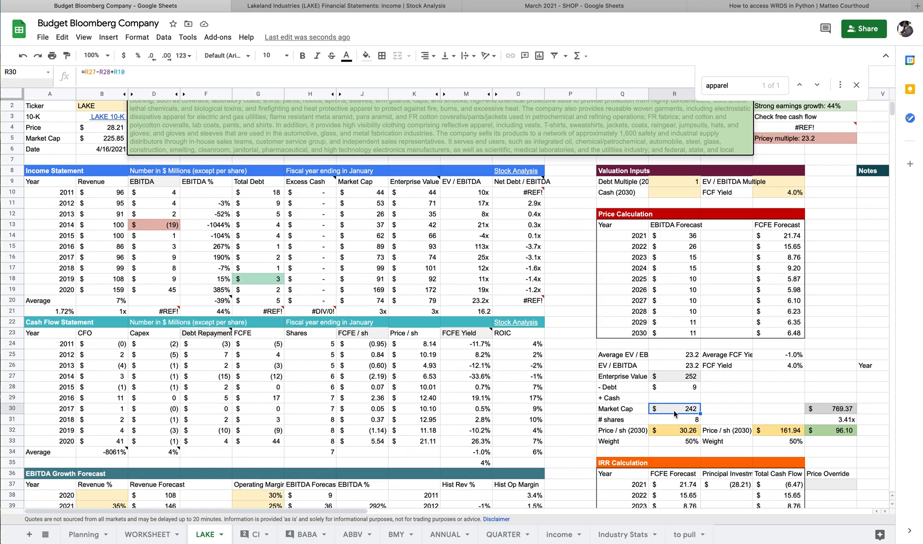
scroll(670, 423, down, 4)
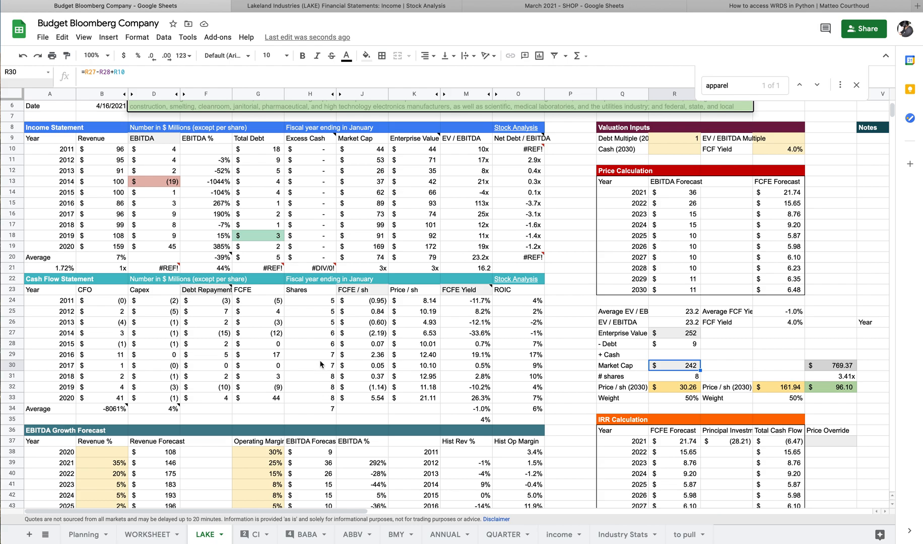
scroll(324, 354, down, 3)
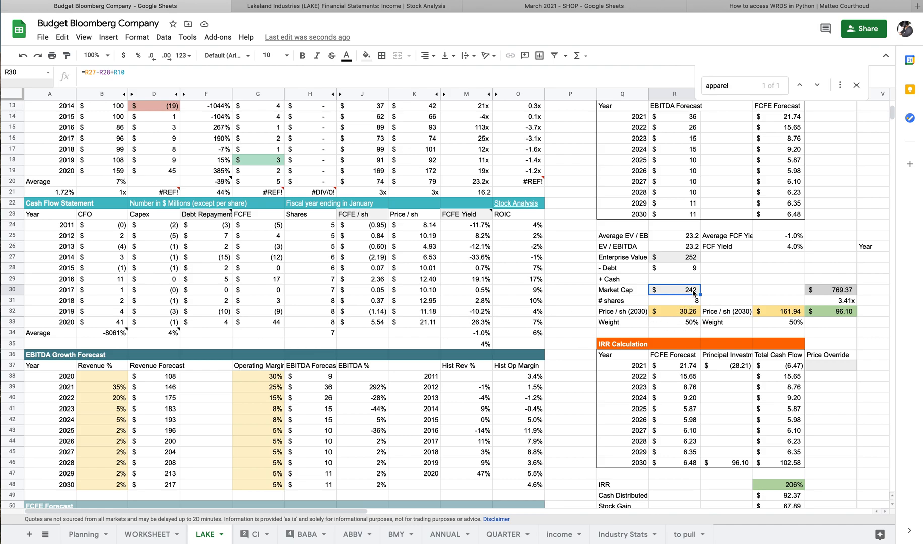
Check the 2030 price per share formula in R32 and trace the FCFE forecast formulas in D52 and B53 to their sources.
click(682, 313)
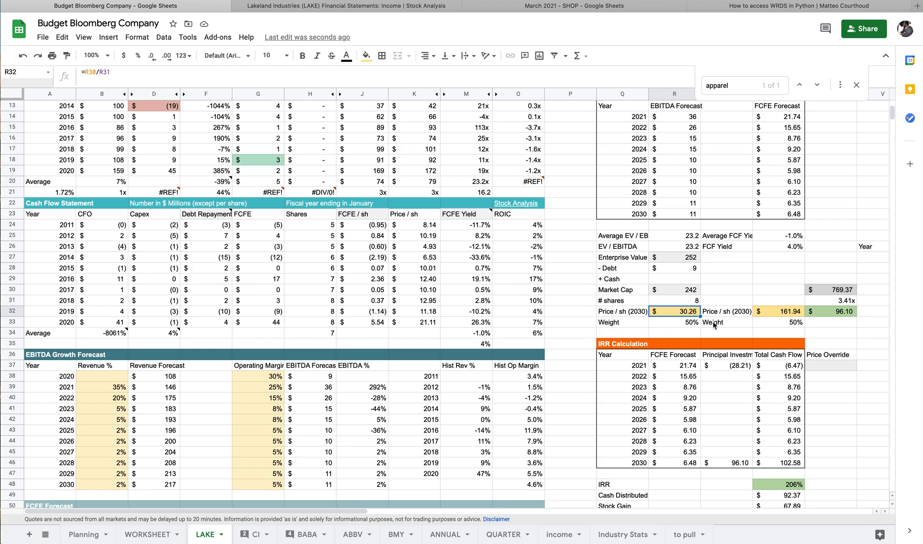
scroll(713, 325, down, 6)
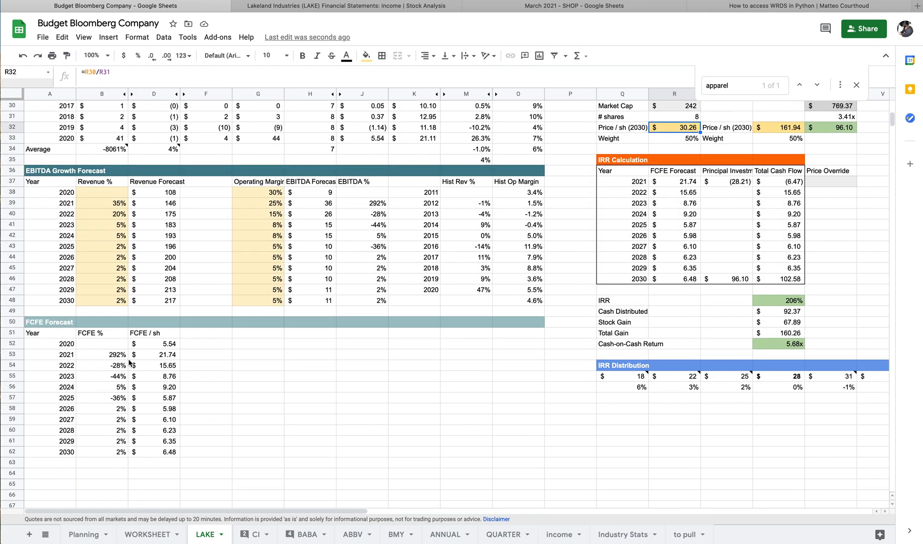
click(108, 356)
click(108, 347)
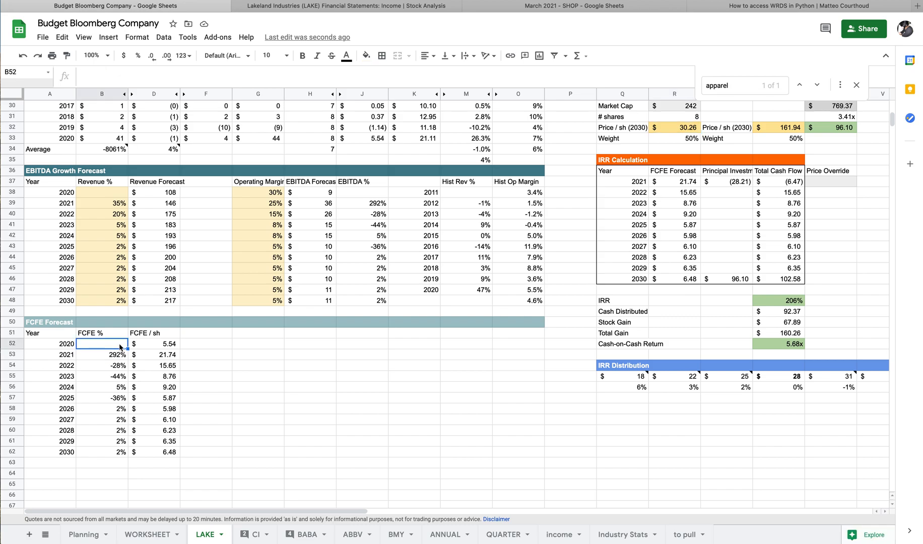
click(151, 344)
scroll(150, 344, up, 4)
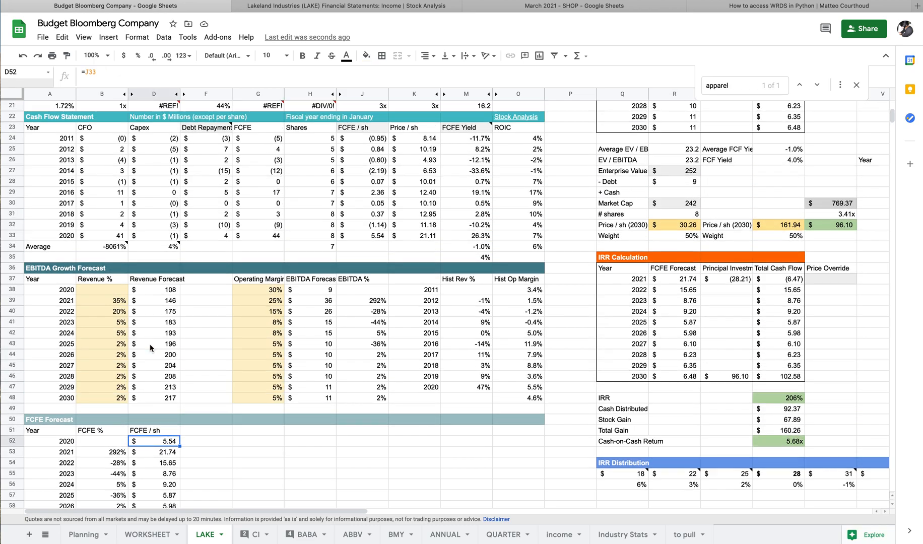
scroll(251, 218, up, 1)
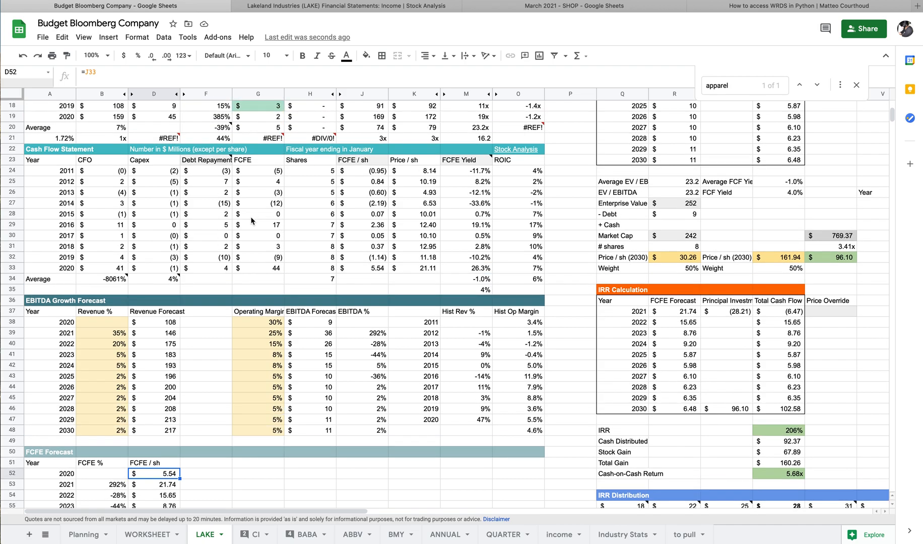
scroll(252, 220, down, 3)
click(378, 236)
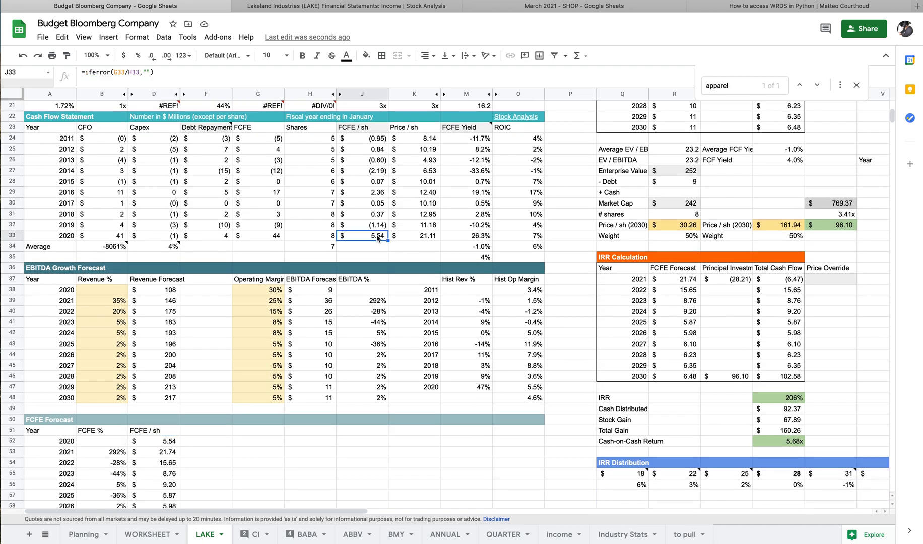
click(107, 451)
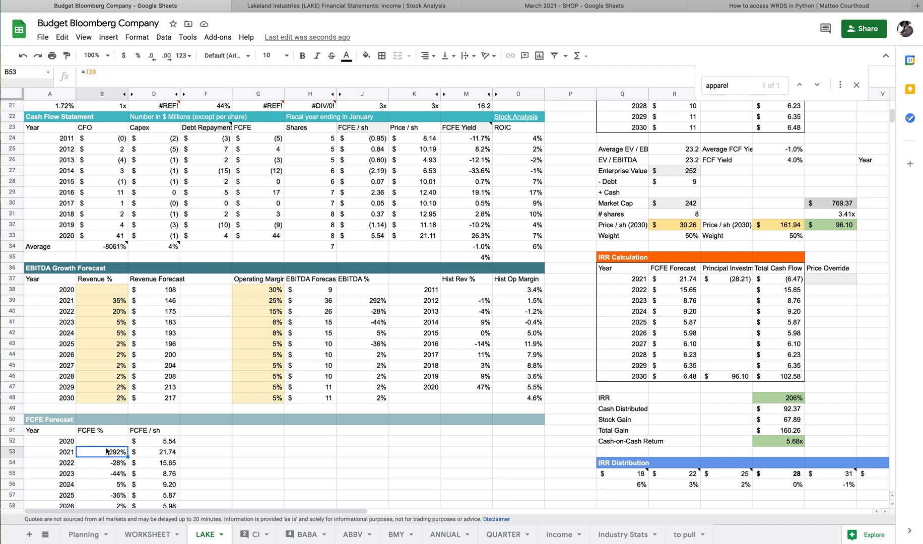
click(141, 441)
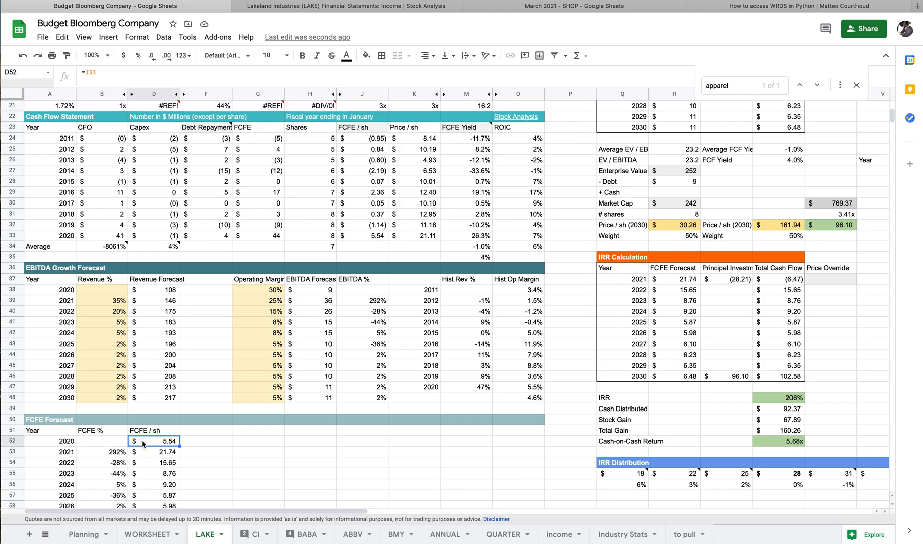
click(110, 457)
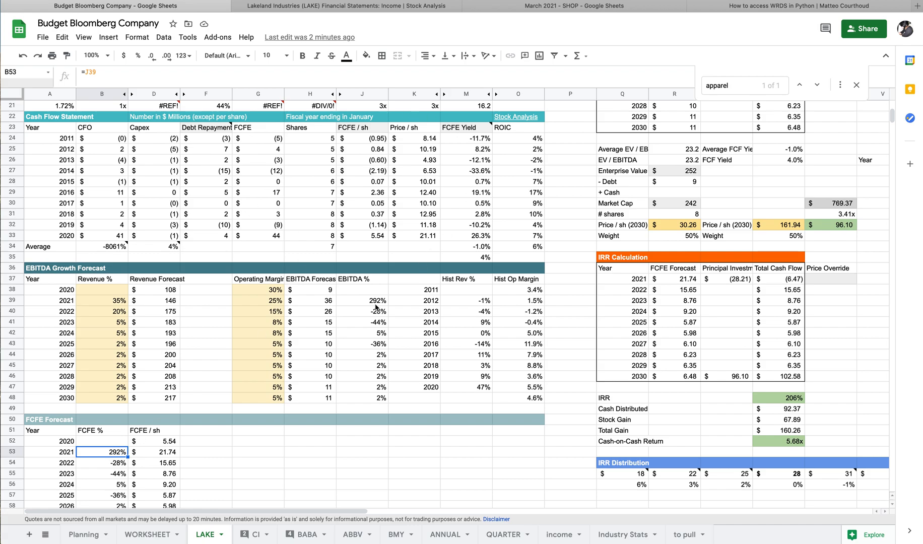
Repoint the 2020 EBITDA forecast in H38 to the 2020 EBITDA in D19 of the income statement.
scroll(326, 333, down, 1)
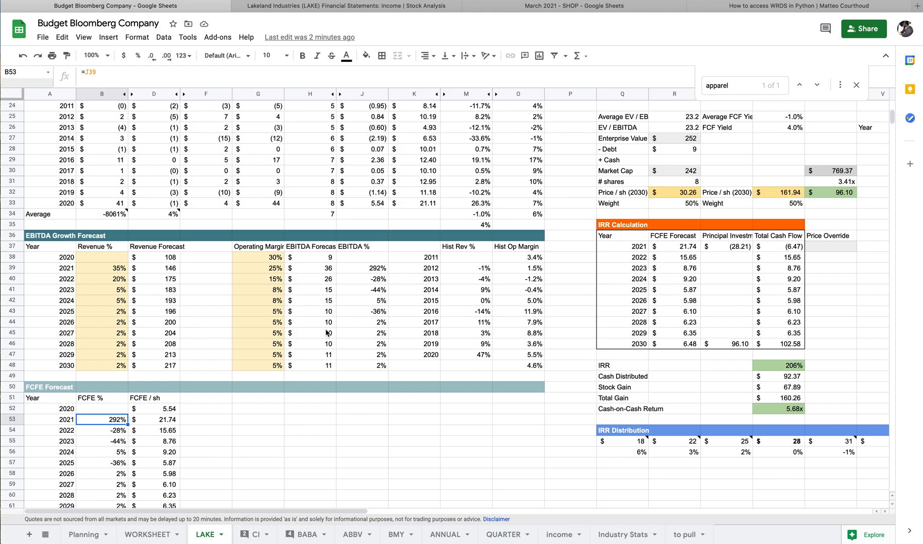
scroll(327, 333, up, 1)
click(311, 268)
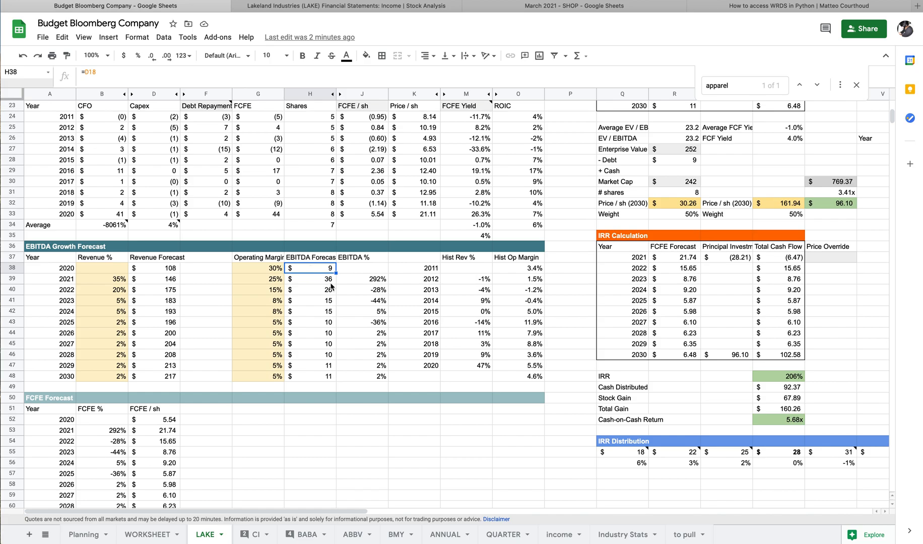
scroll(331, 288, up, 3)
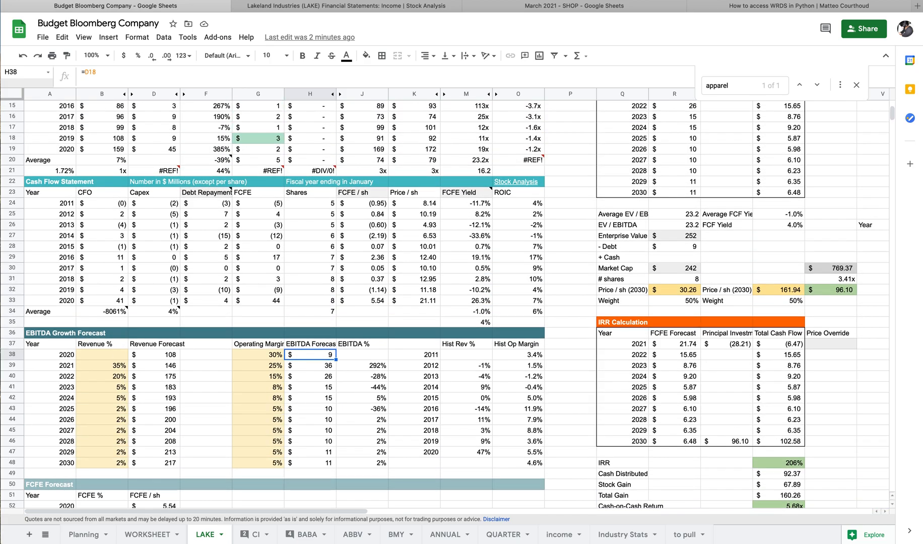
text(=)
scroll(173, 325, up, 3)
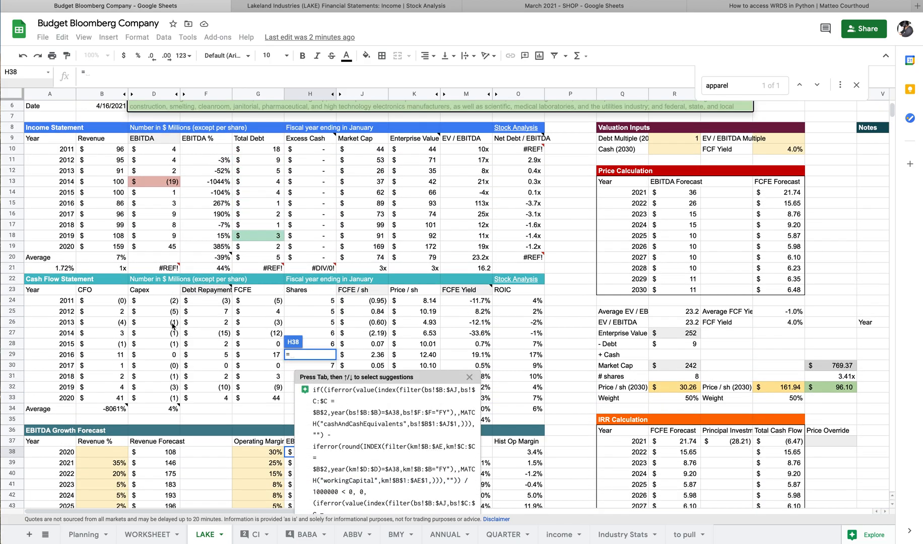
click(164, 247)
key(Return)
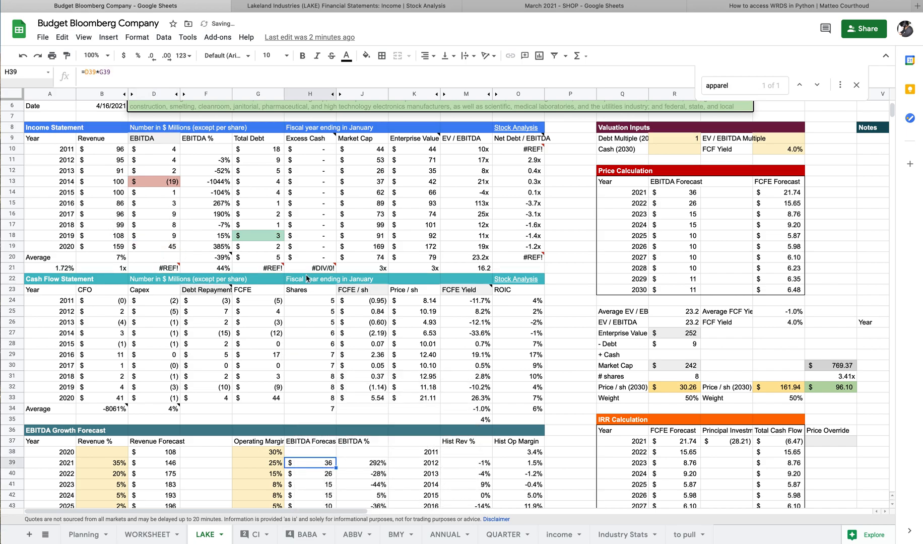
Review the recalculated EBITDA, FCFE and IRR figures, and check the 2020 FCFE per share formula in D52.
scroll(309, 275, down, 2)
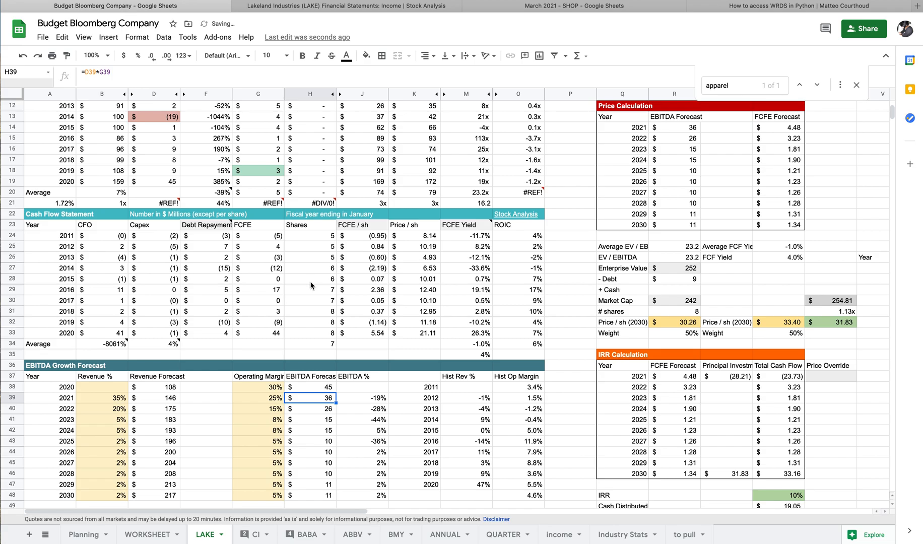
scroll(372, 407, down, 1)
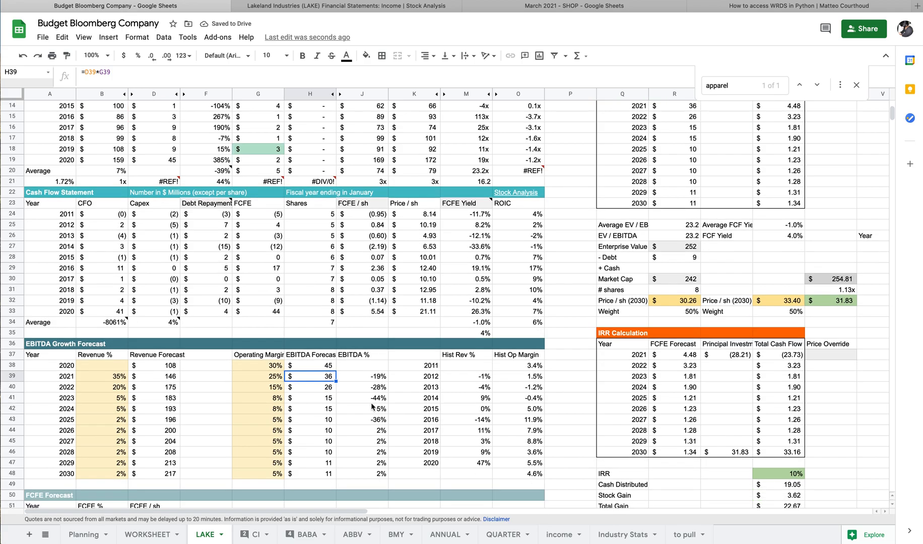
scroll(371, 408, down, 5)
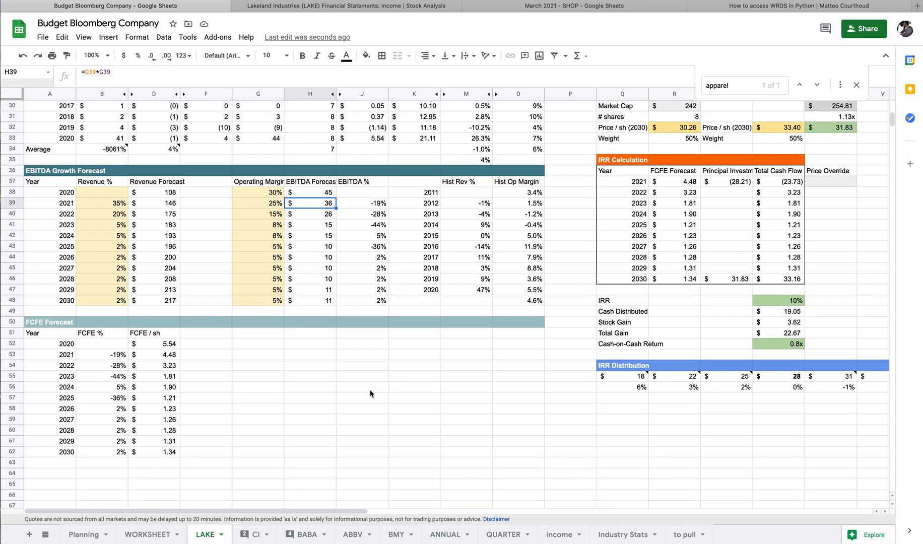
scroll(371, 394, up, 3)
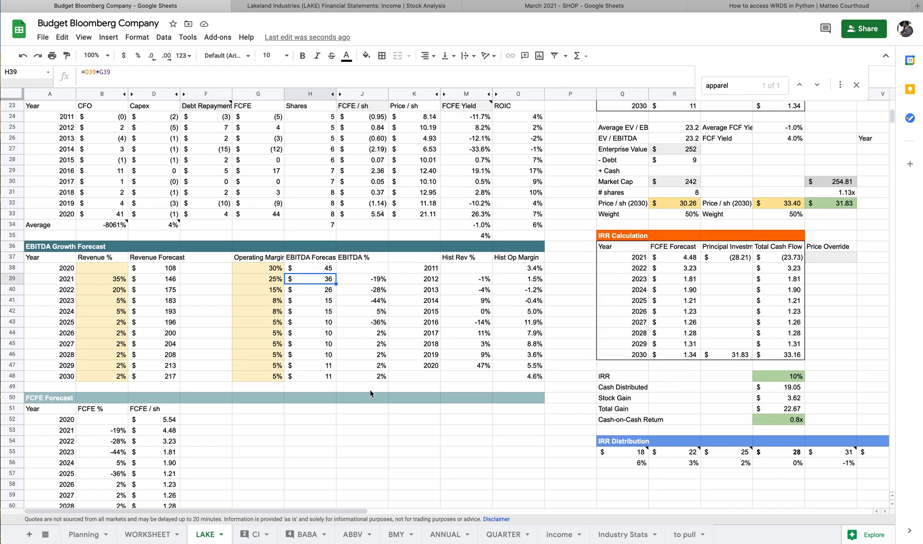
scroll(336, 302, up, 1)
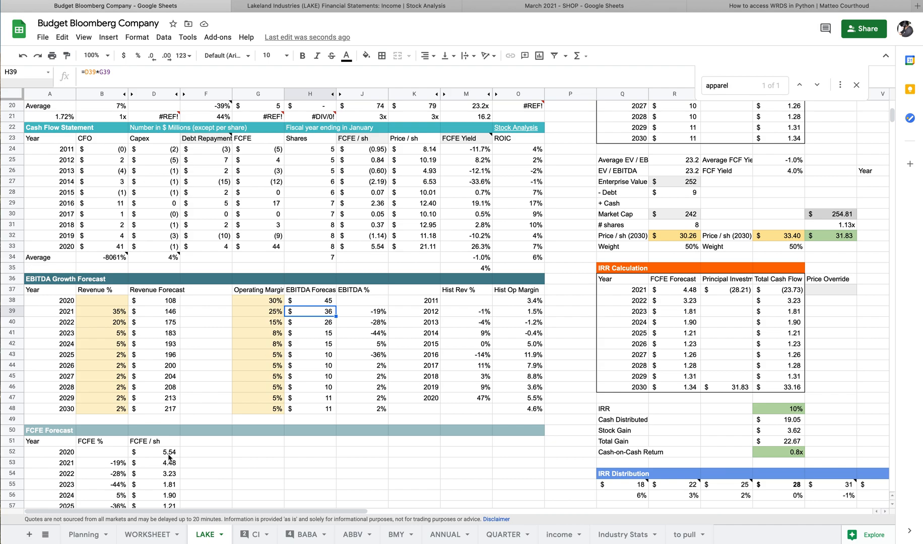
click(169, 453)
scroll(166, 456, down, 5)
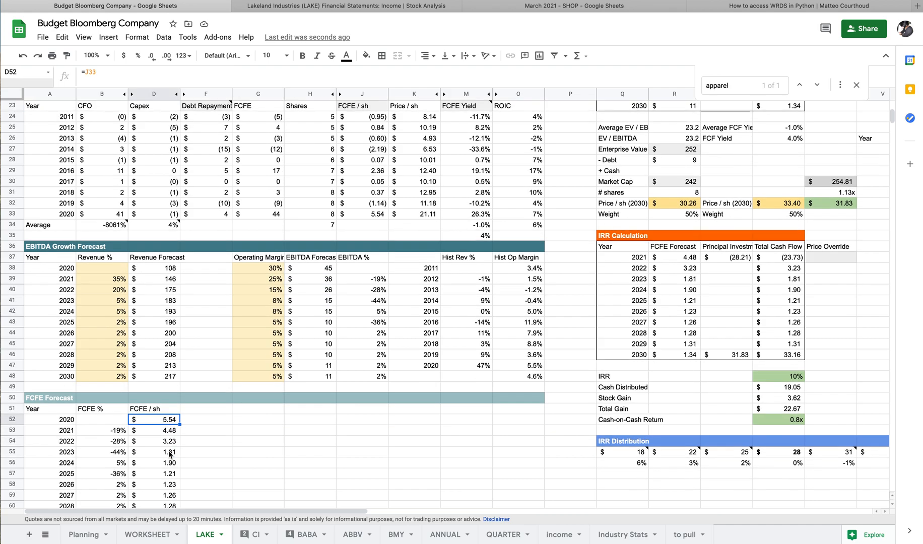
scroll(164, 459, down, 1)
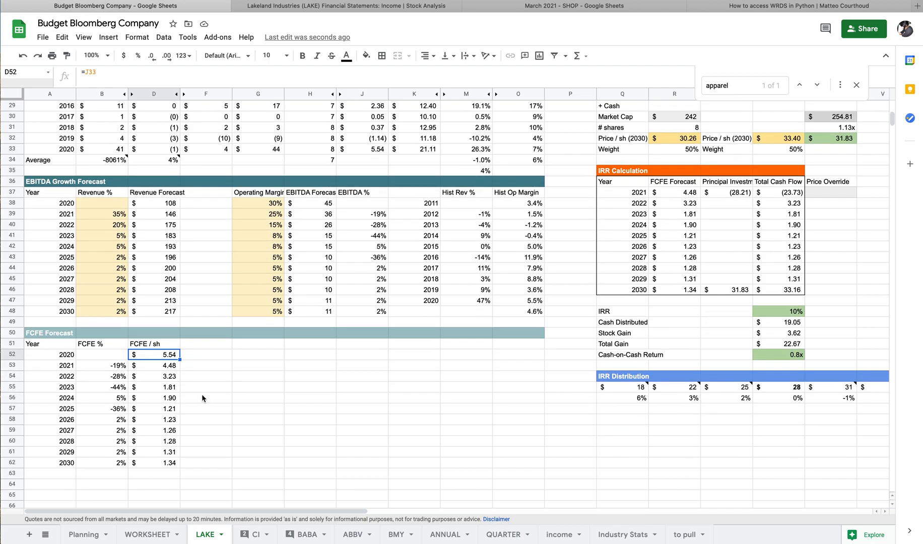
click(199, 379)
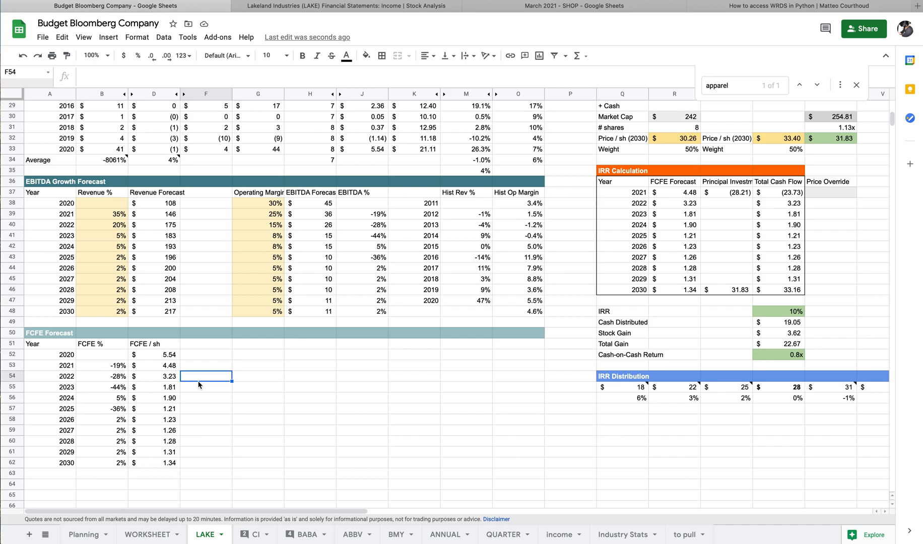
click(162, 354)
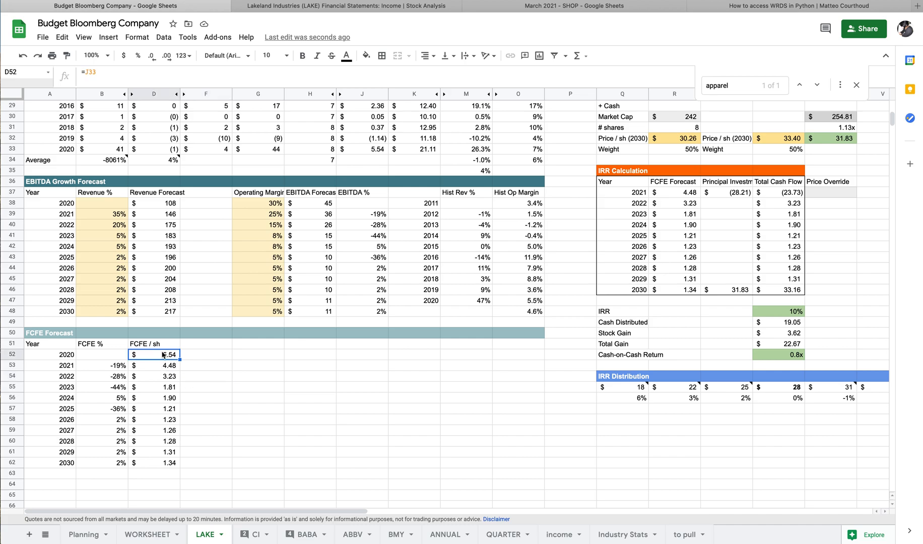
Examine the average CFO growth formula and its note in B34 alongside the historical EBITDA figures.
scroll(162, 357, up, 1)
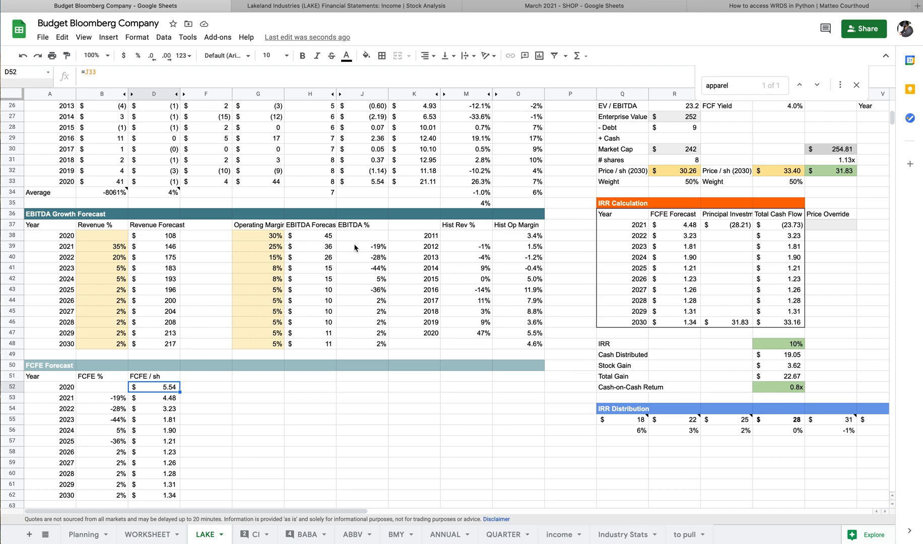
scroll(362, 243, up, 5)
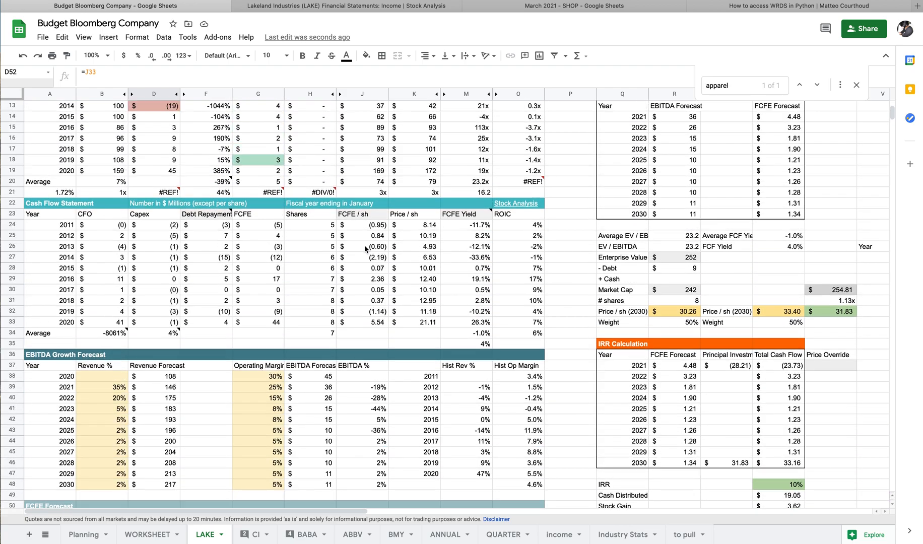
scroll(365, 246, up, 1)
scroll(364, 249, up, 1)
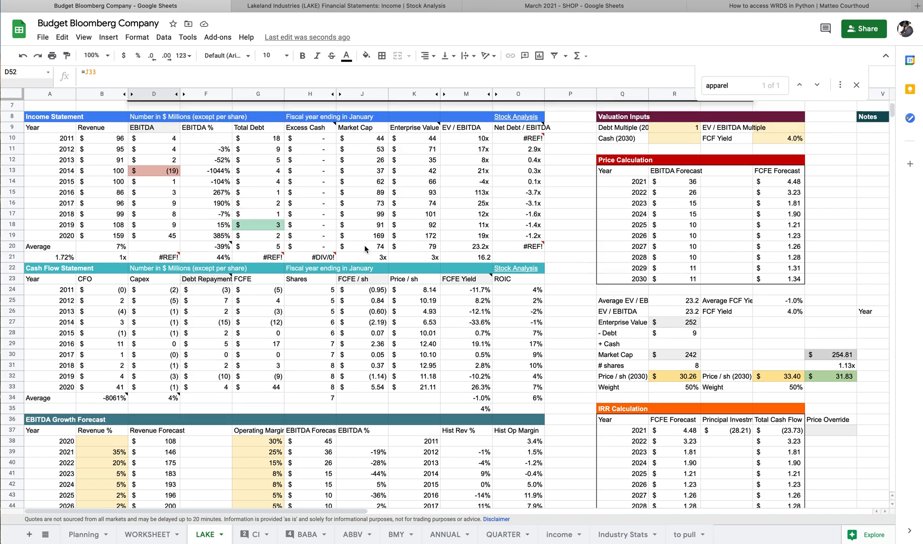
click(106, 402)
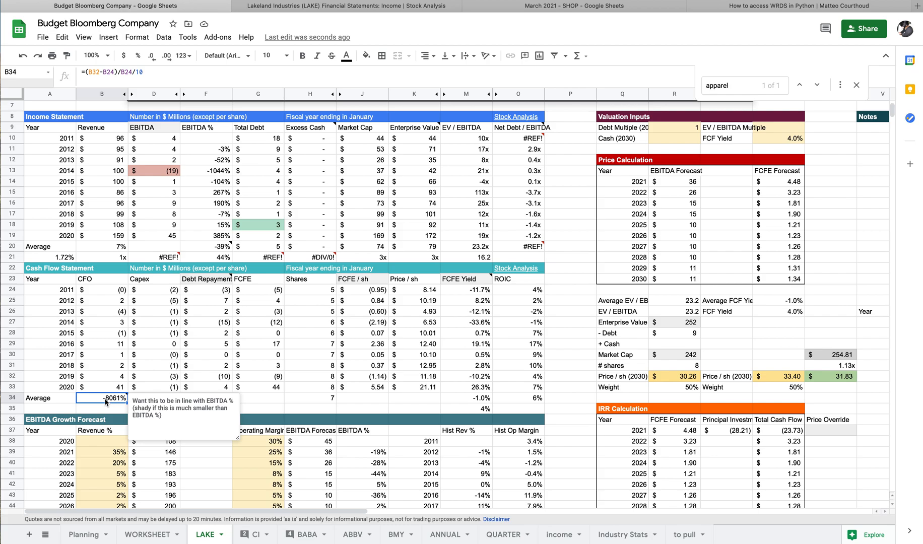
scroll(105, 402, down, 2)
scroll(105, 402, up, 3)
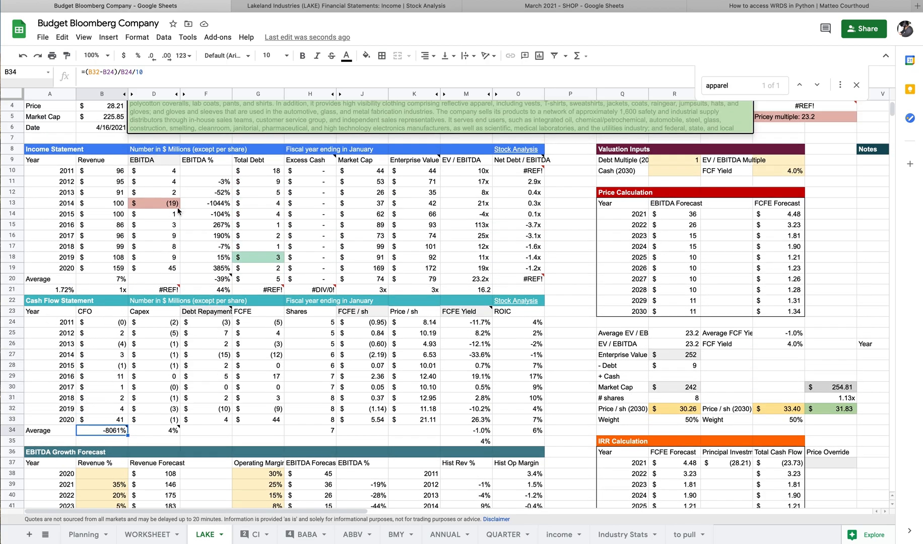
scroll(72, 364, down, 6)
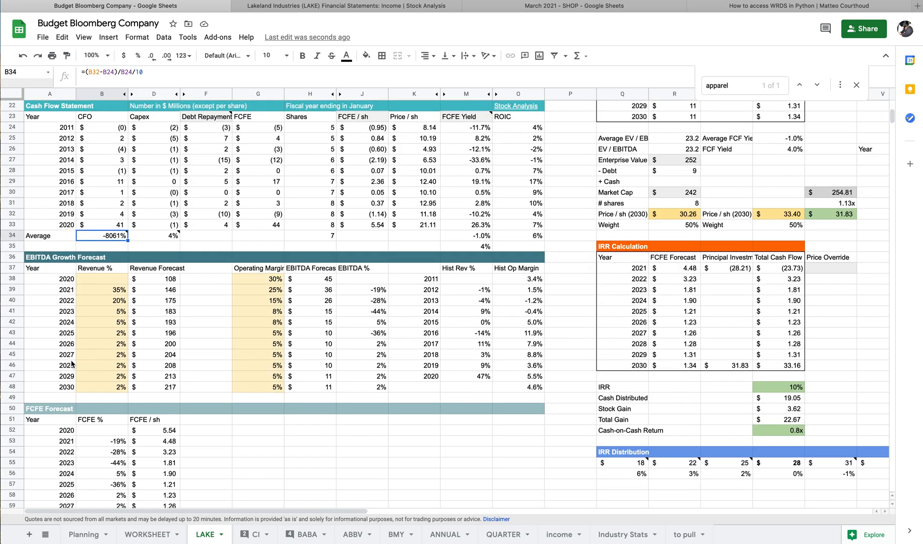
Compare the EBITDA % forecast in J38:J48 with the FCFE % and FCFE per share forecasts for 2021 to 2030.
drag(363, 276, 370, 387)
scroll(360, 383, down, 2)
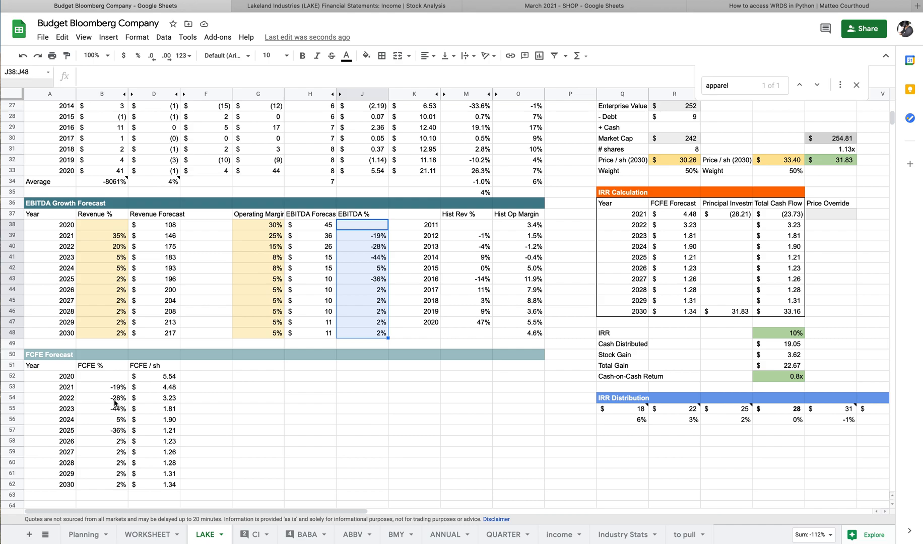
scroll(115, 403, up, 3)
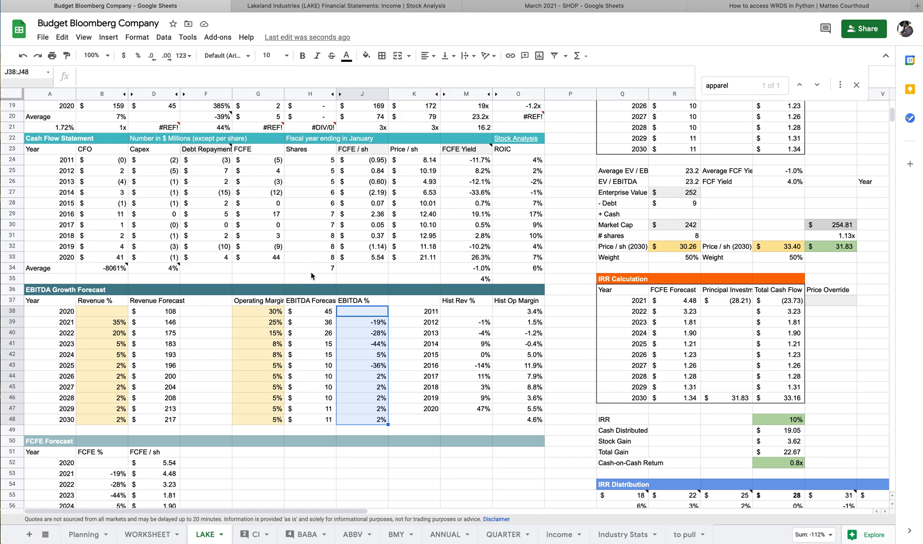
scroll(312, 277, down, 3)
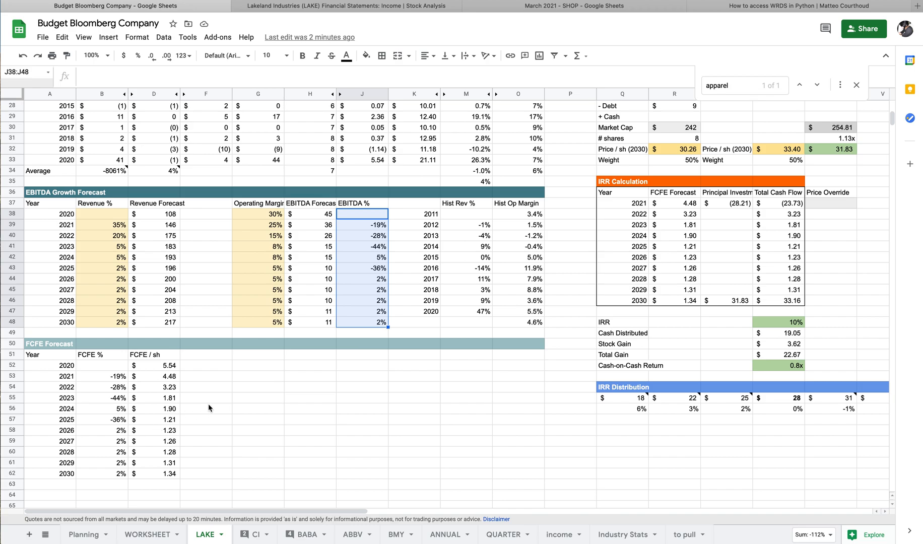
scroll(347, 367, up, 1)
scroll(347, 369, up, 5)
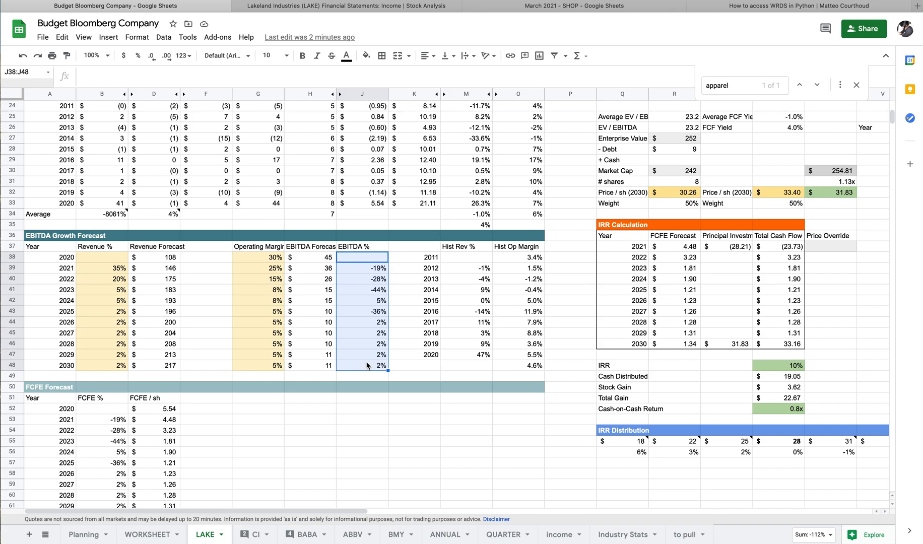
scroll(368, 365, up, 1)
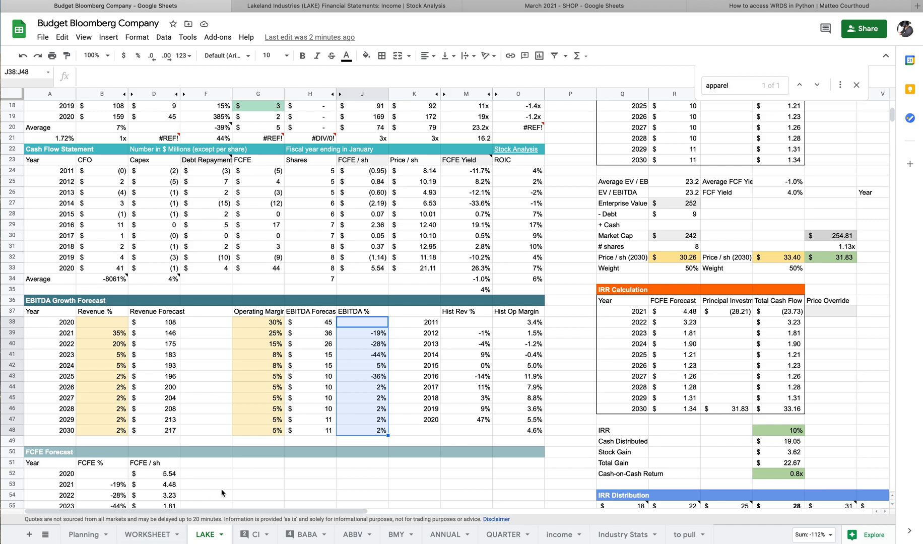
scroll(224, 492, down, 4)
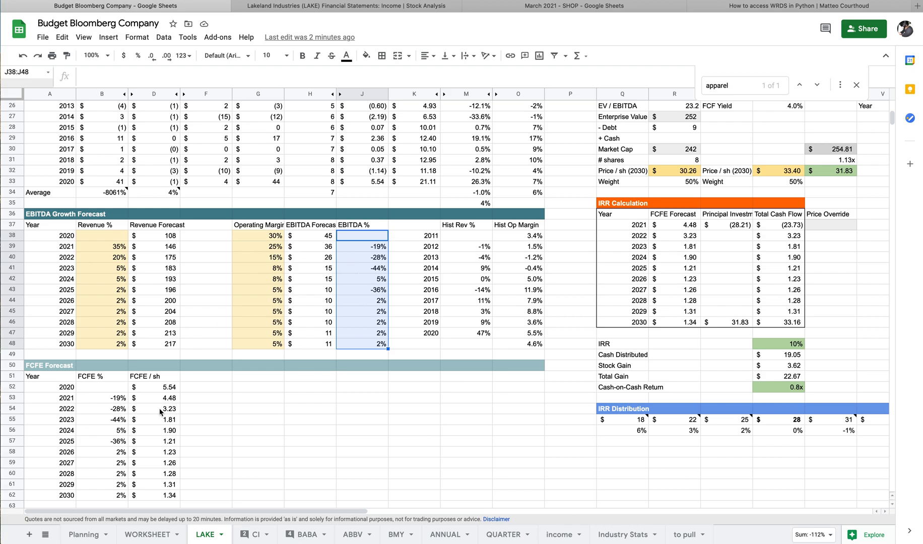
Compare the 2021 to 2030 FCFE per share forecast with the historical FCFE per share in the cash flow statement.
scroll(162, 410, down, 3)
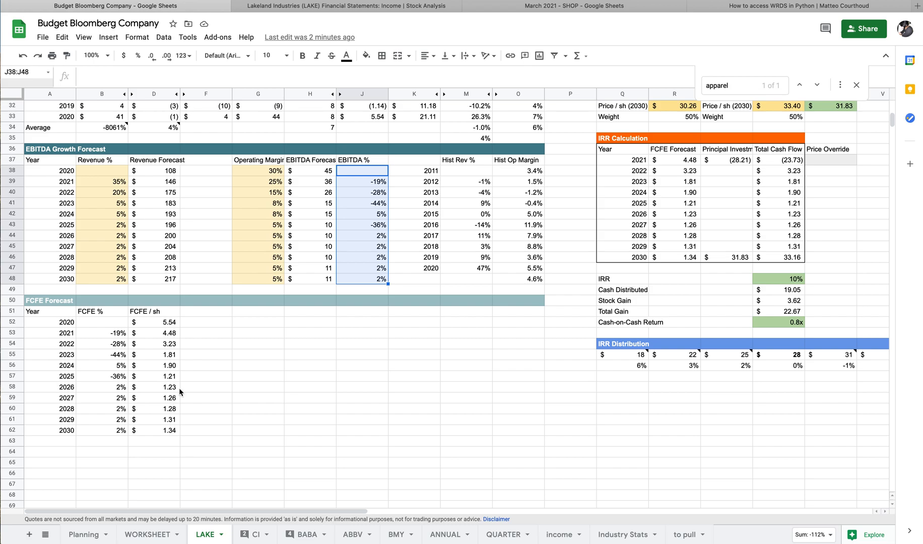
scroll(179, 388, up, 5)
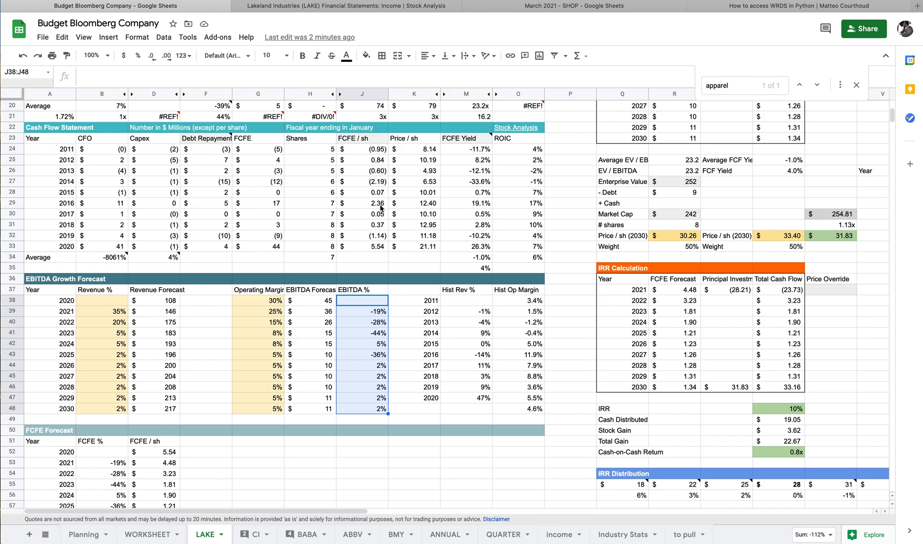
scroll(380, 204, down, 4)
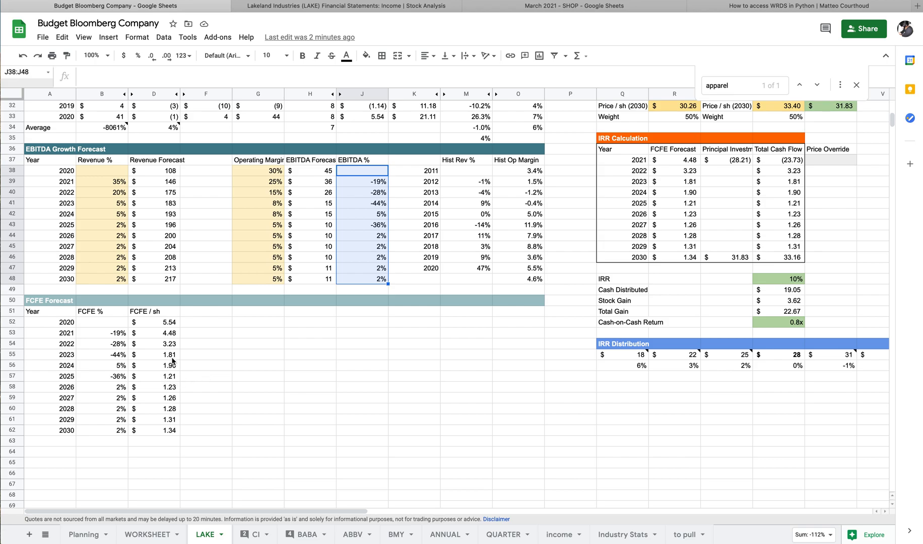
scroll(171, 361, up, 4)
scroll(166, 365, down, 6)
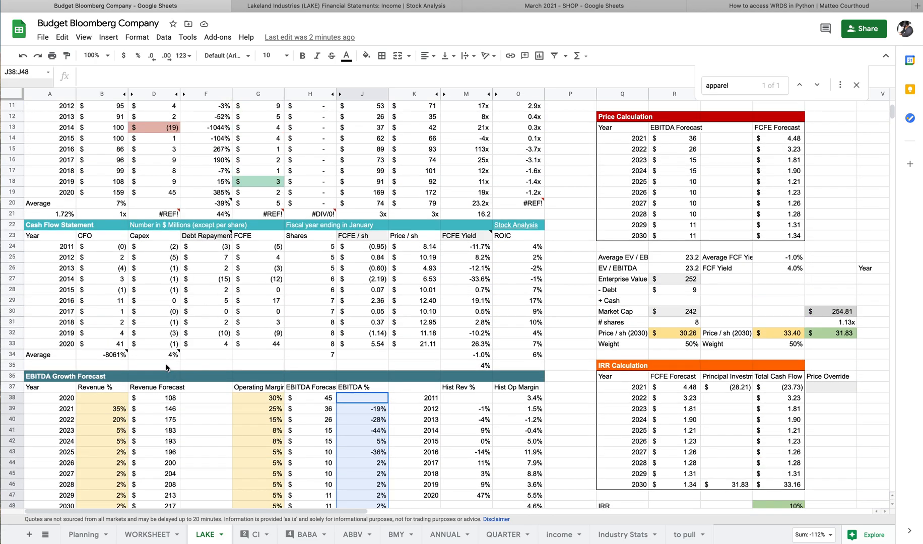
scroll(210, 300, up, 10)
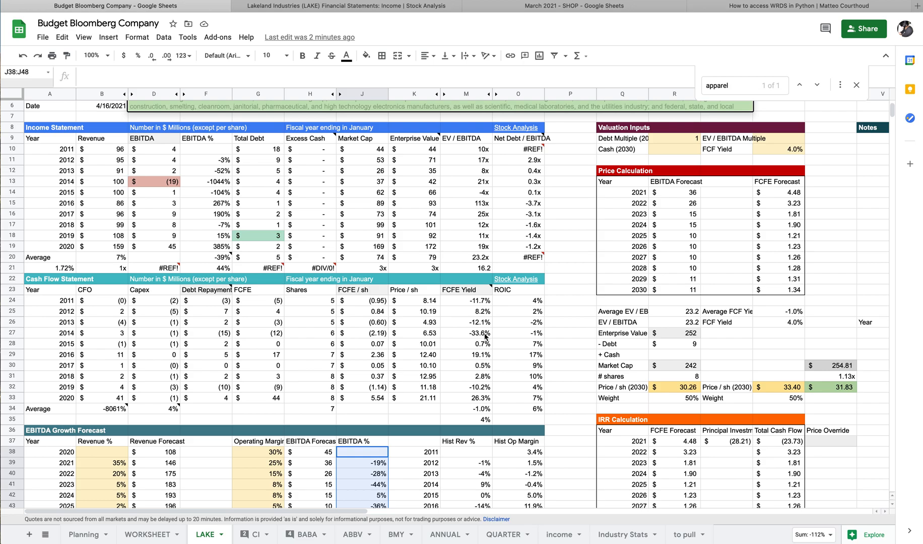
Check the selective FCFE yield average formula in M35 and the 2030 FCFE forecast reference in T23.
mouse_move(452, 293)
click(479, 422)
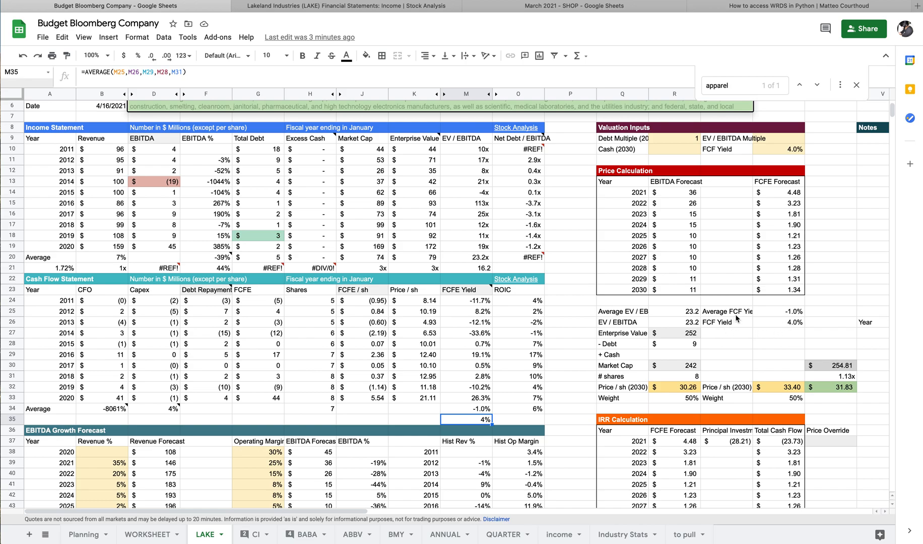
click(787, 292)
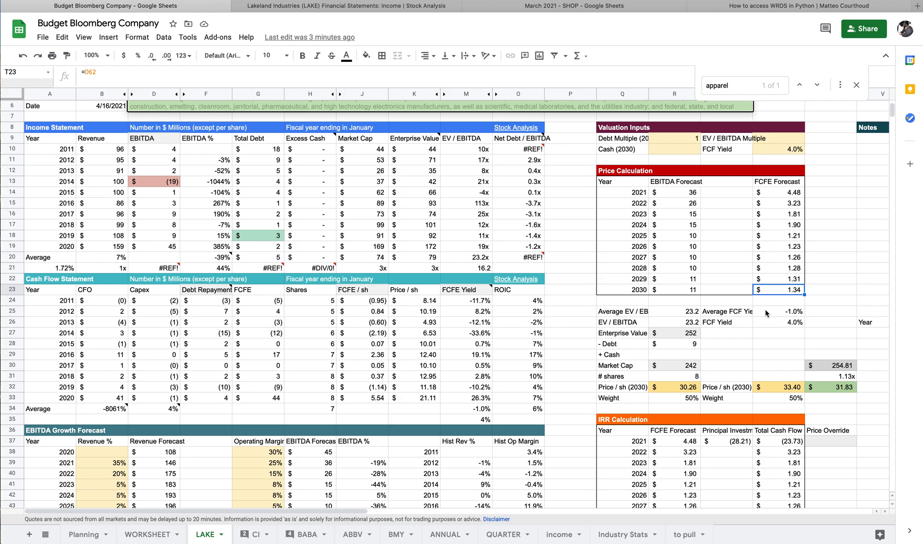
scroll(766, 309, right, 3)
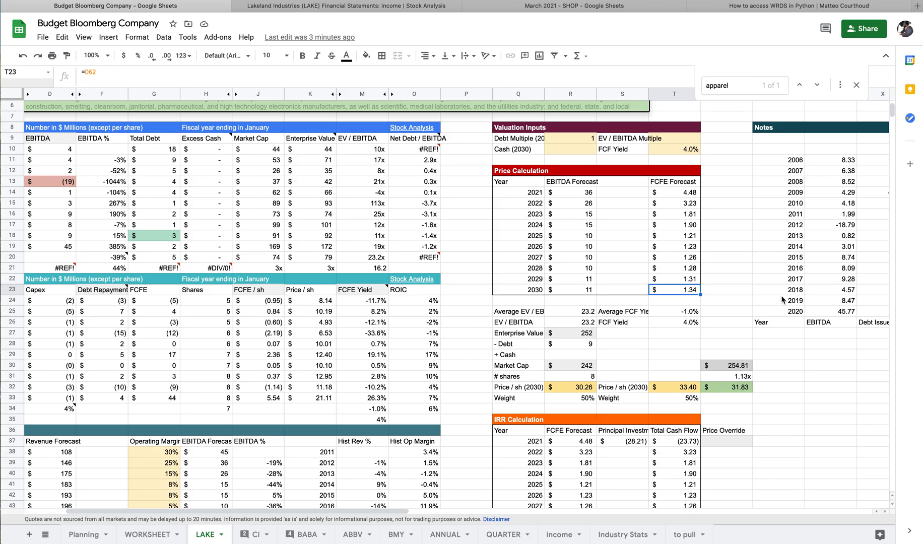
Search the web for "fcfe yield" in a new browser tab and read the free cash flow yield definition.
key(super+t)
text(fcfe yi)
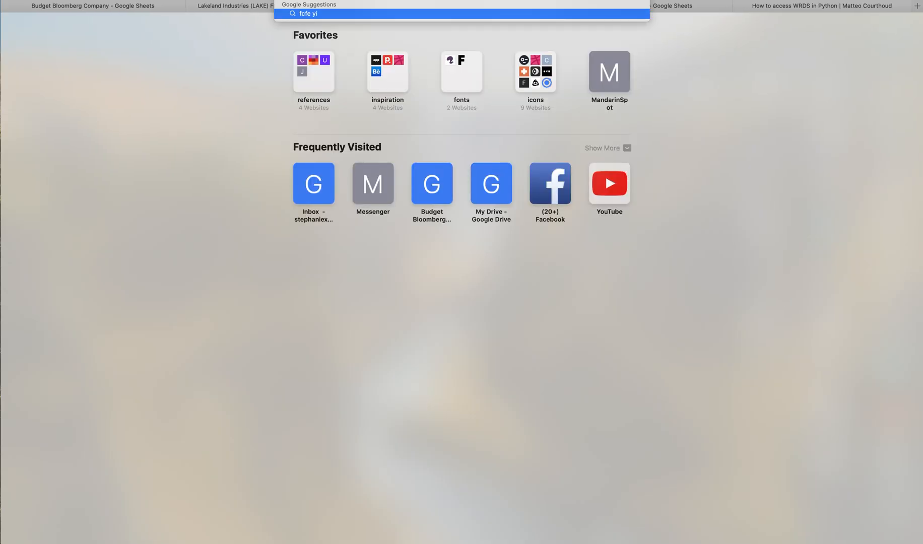
key(Escape)
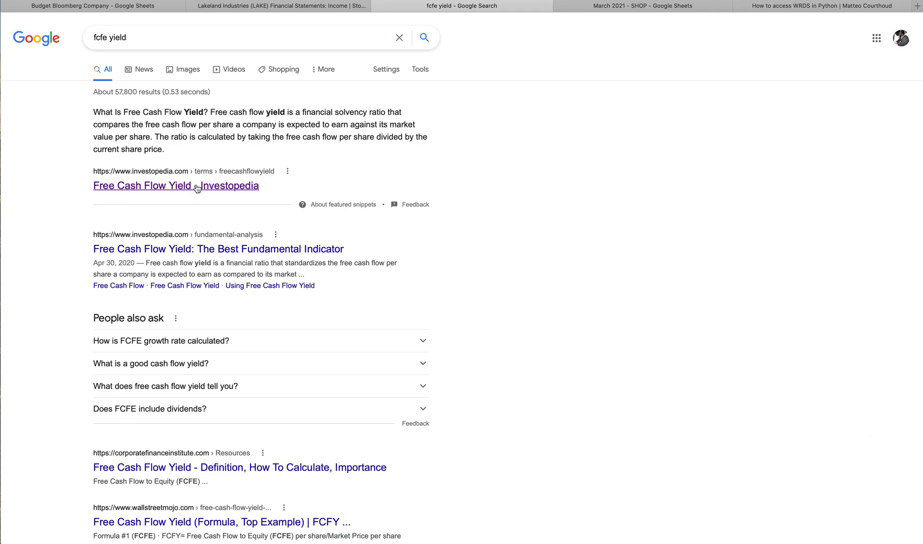
drag(288, 136, 336, 137)
click(337, 137)
Return to the LAKE spreadsheet and check the FCF-yield-based 2030 price per share formula in T32.
click(91, 8)
click(684, 389)
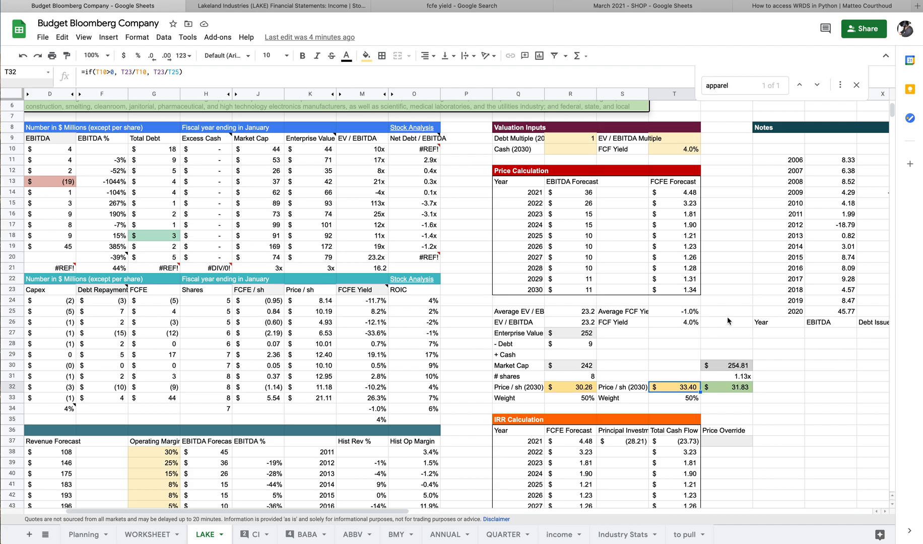
click(686, 333)
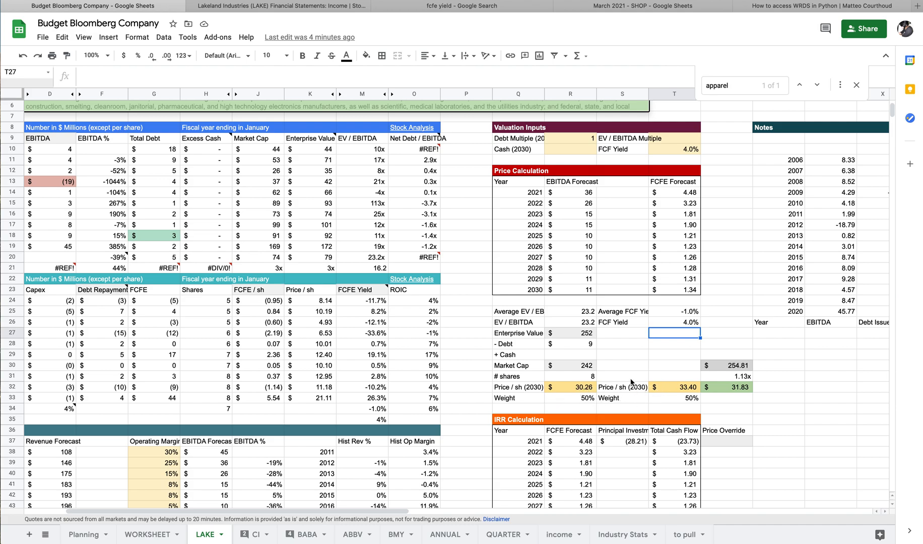
scroll(632, 382, down, 2)
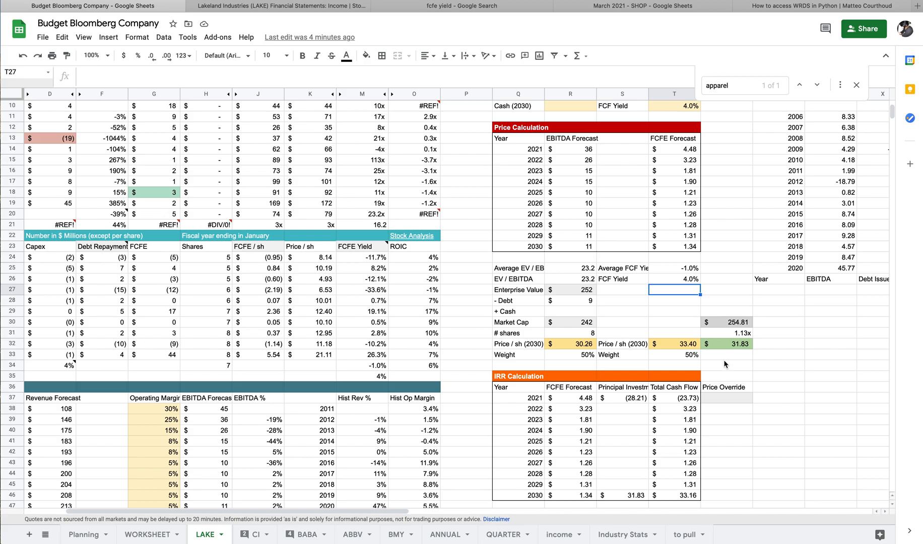
Switch to the tracktak discounted cash flow page, review its estimated value per share and sensitivity table, and return to the spreadsheet.
key(ctrl+Left)
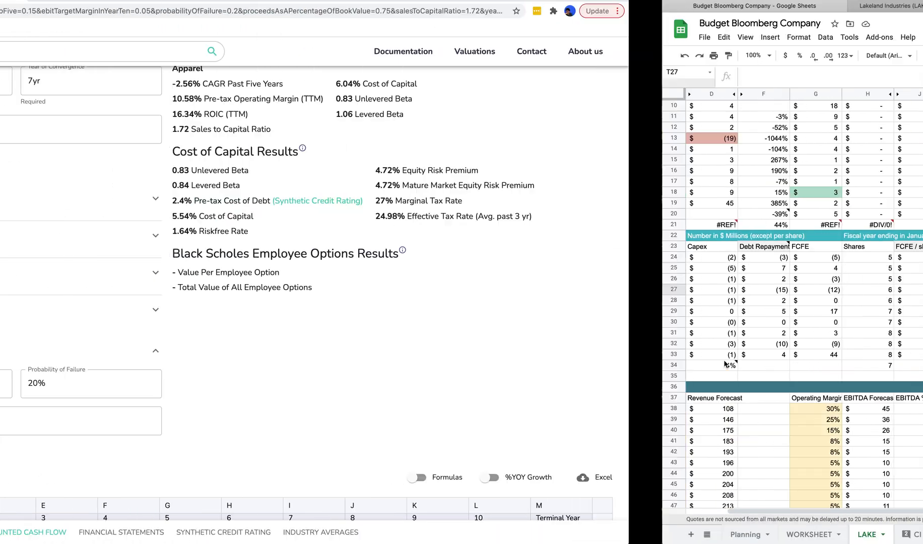
scroll(724, 363, down, 10)
scroll(724, 361, up, 4)
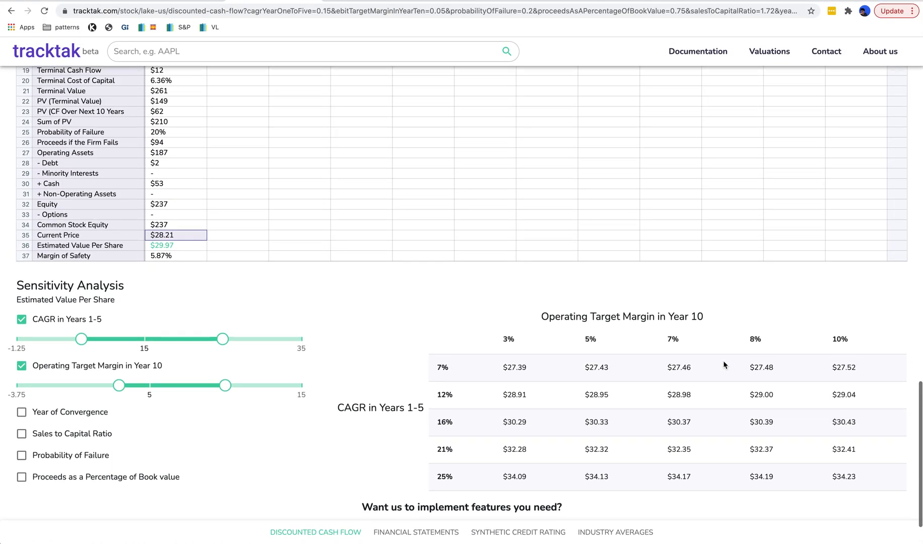
key(ctrl+Right)
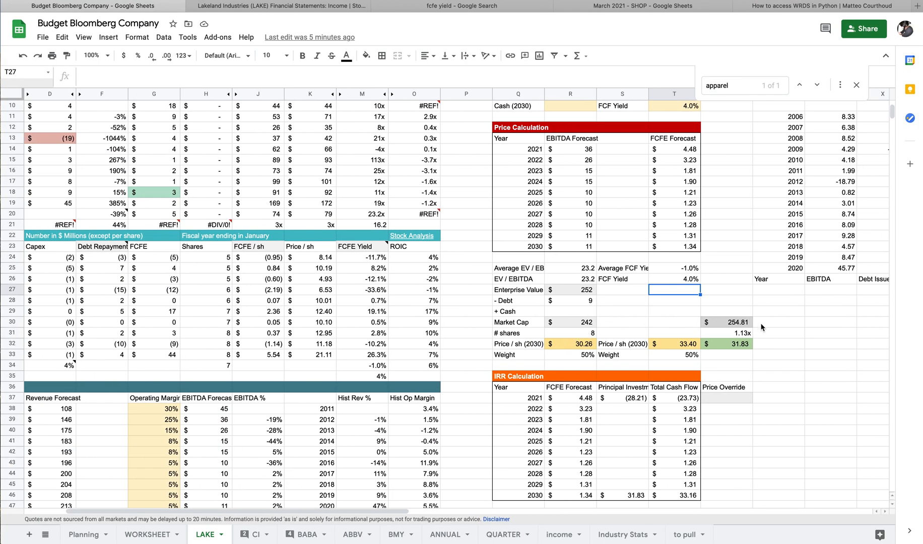
Examine the IRR calculation and the IRR formula in T48 alongside the EBITDA and FCFE forecasts.
click(769, 366)
scroll(763, 359, down, 1)
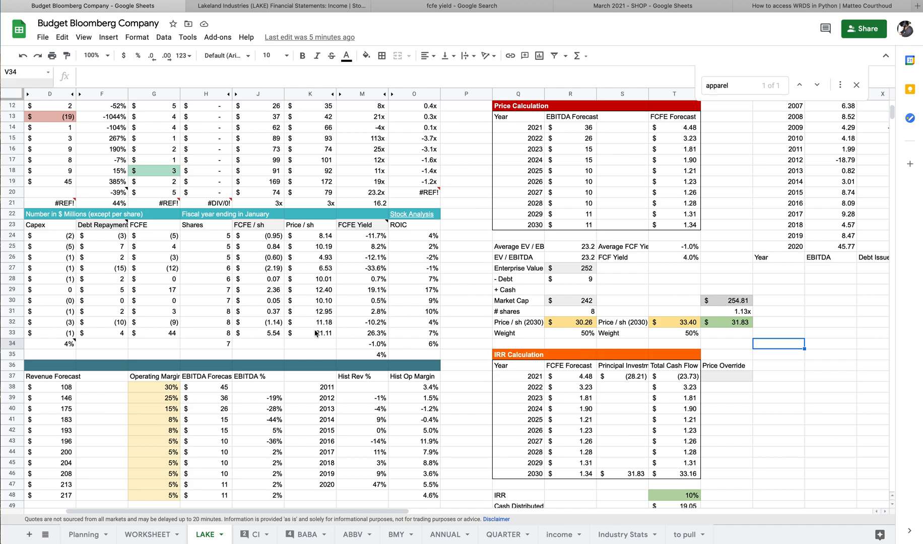
scroll(260, 332, down, 2)
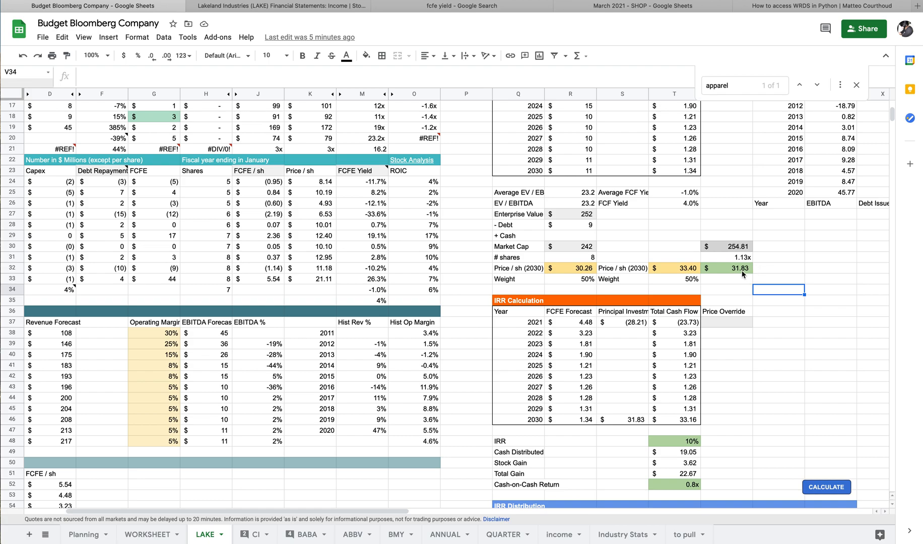
scroll(743, 274, down, 2)
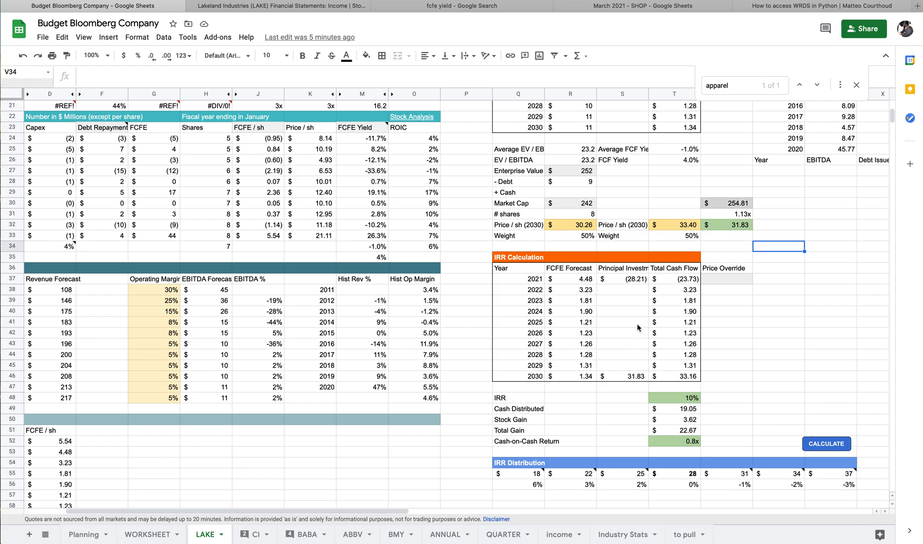
click(681, 401)
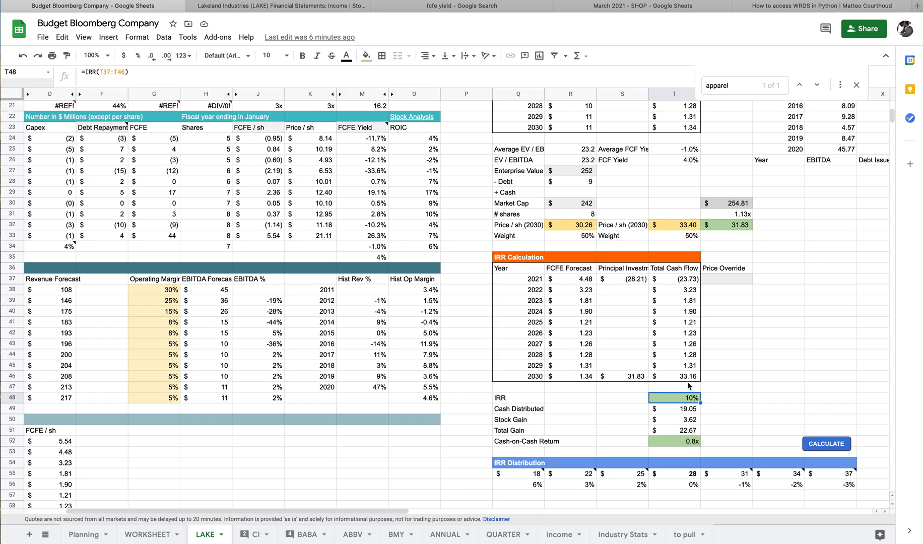
scroll(78, 347, left, 3)
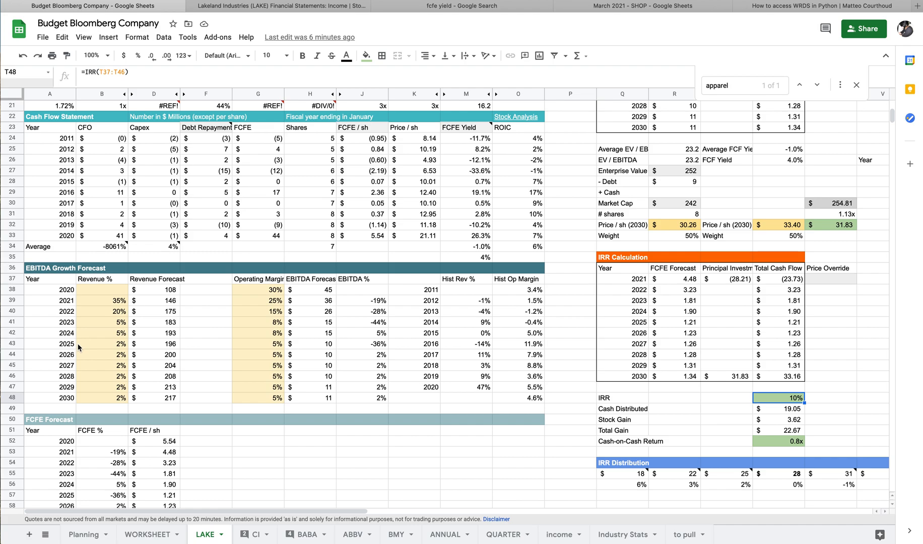
scroll(78, 347, down, 1)
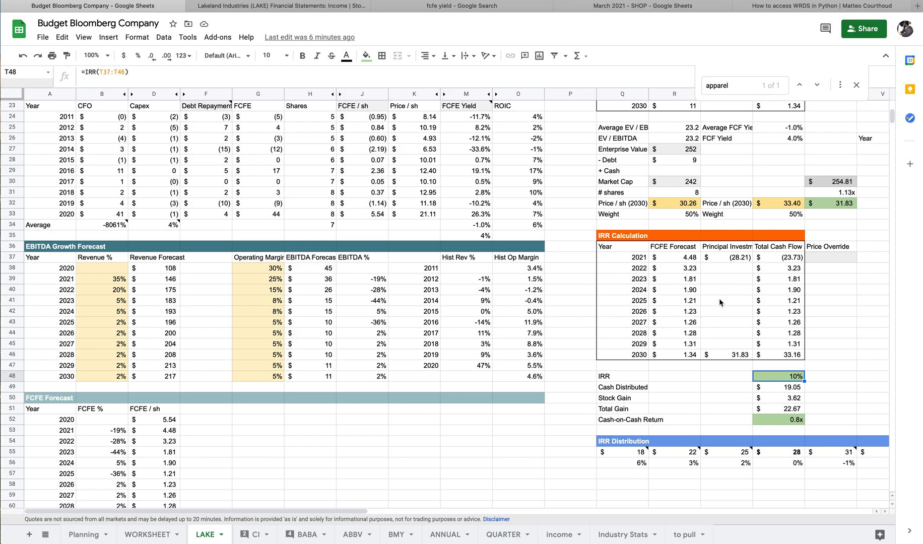
scroll(719, 299, down, 1)
scroll(719, 299, right, 3)
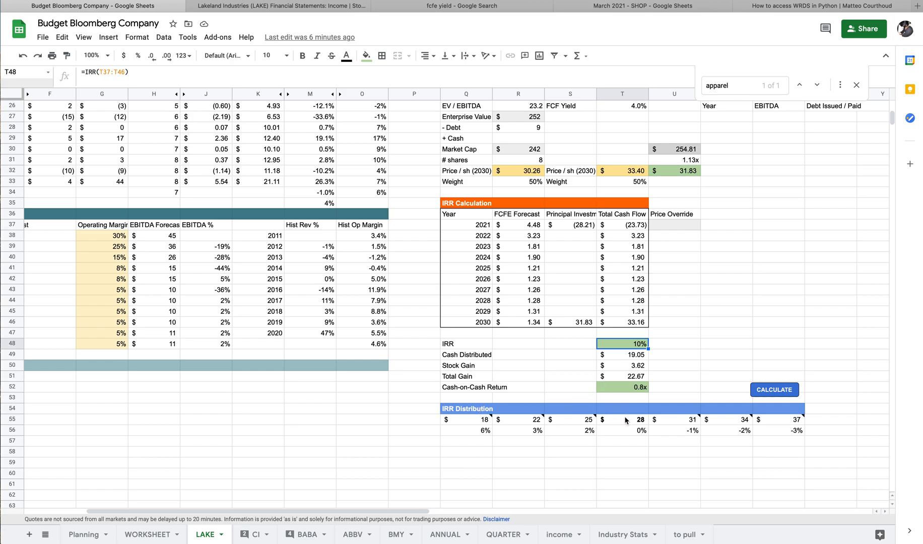
Check the rounded price formula in T55 and the percentage notes on the neighbouring IRR Distribution prices.
click(641, 419)
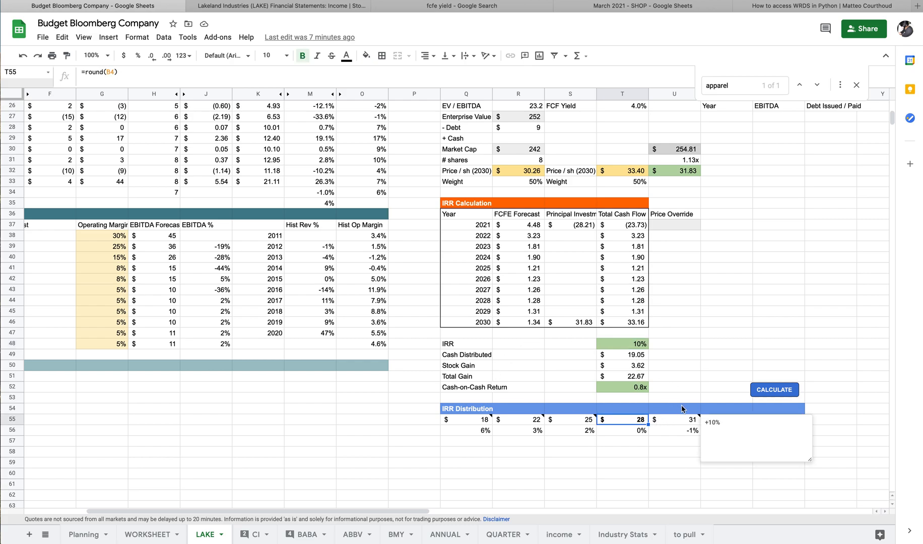
scroll(790, 405, right, 4)
click(790, 406)
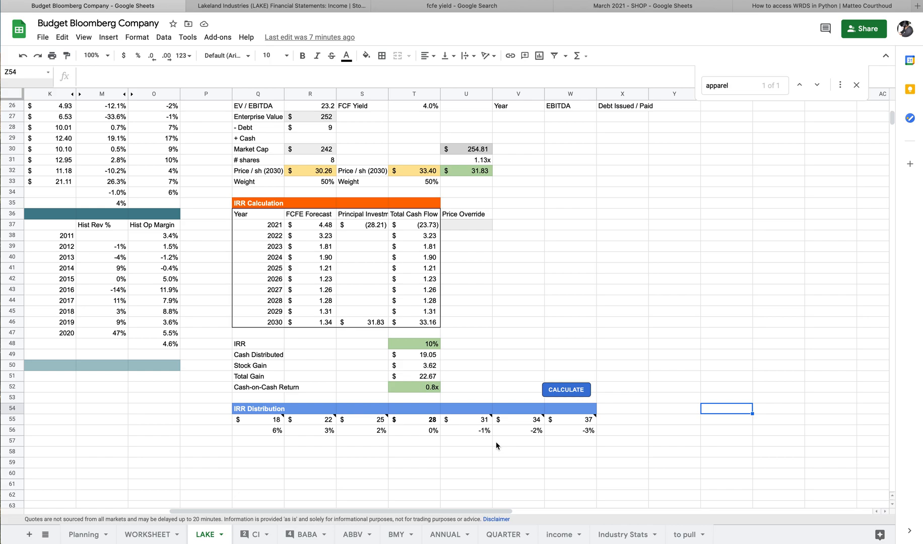
mouse_move(382, 418)
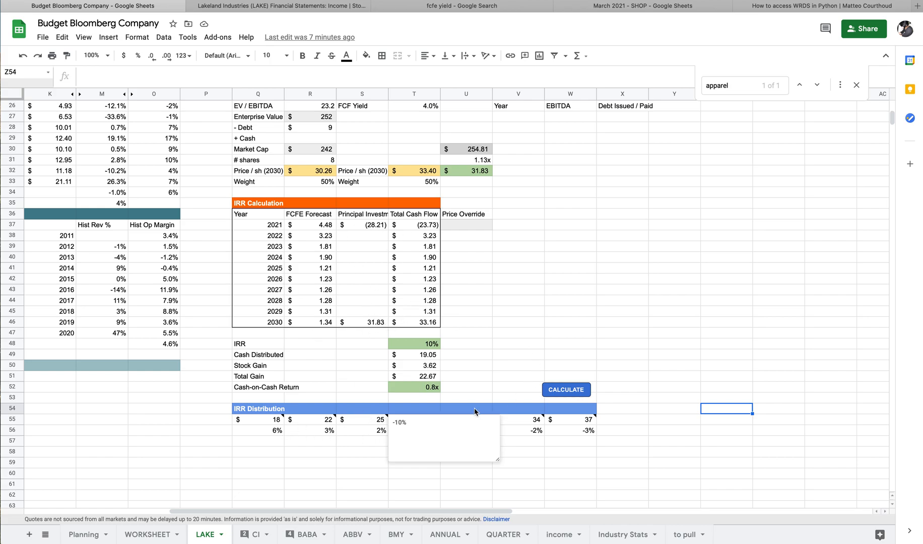
Clear the old IRR Distribution results in Q56:W56 and rerun the calculation script to refill them.
drag(580, 432, 272, 432)
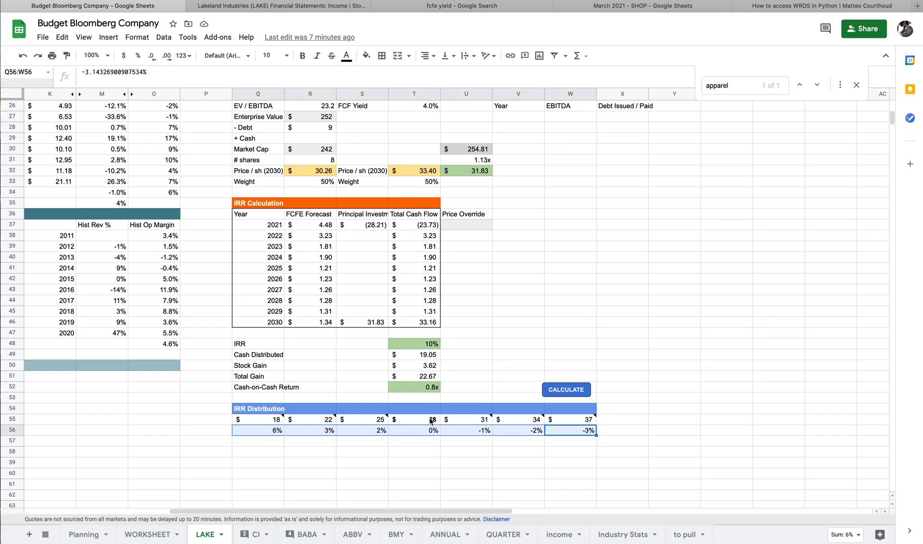
key(Delete)
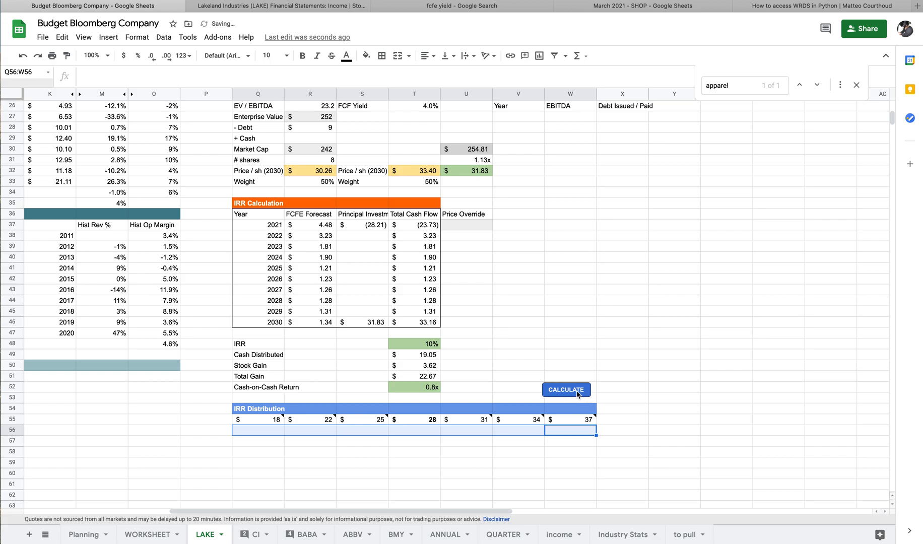
click(577, 394)
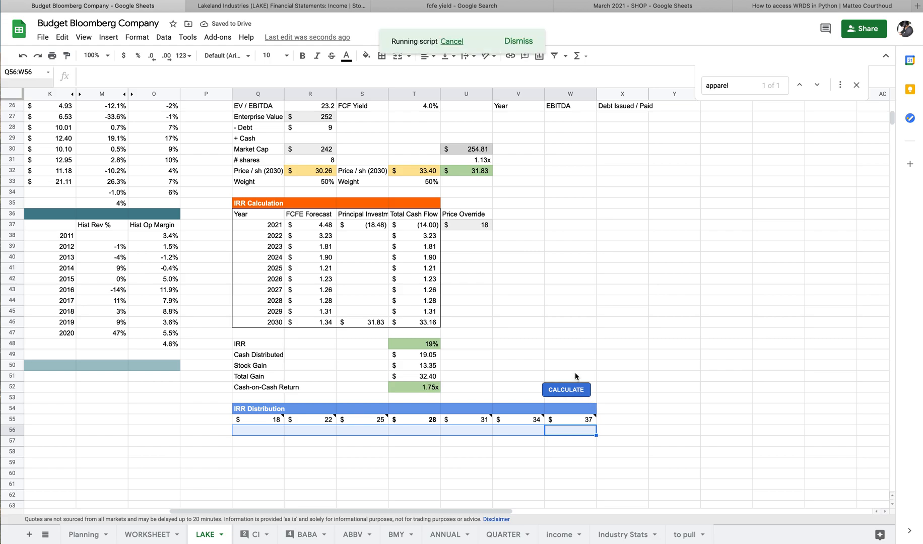
click(576, 357)
click(565, 395)
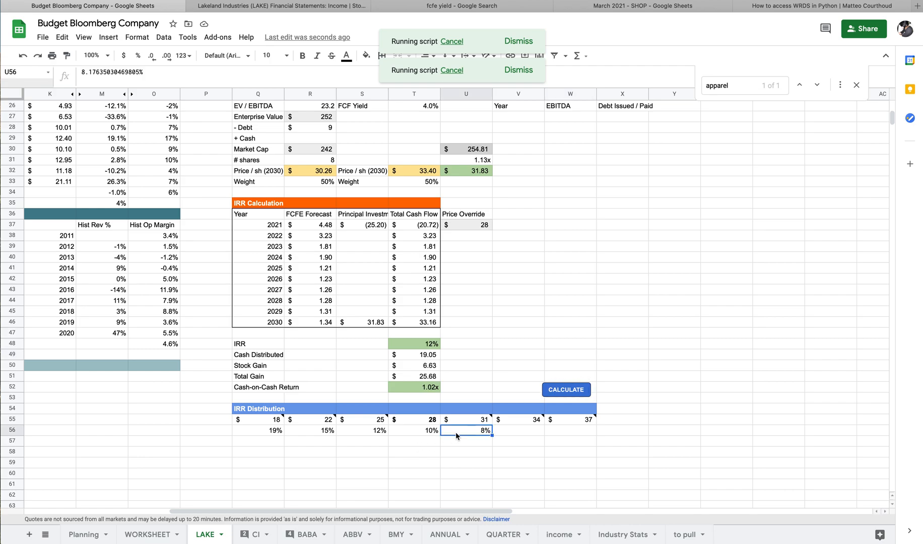
click(509, 371)
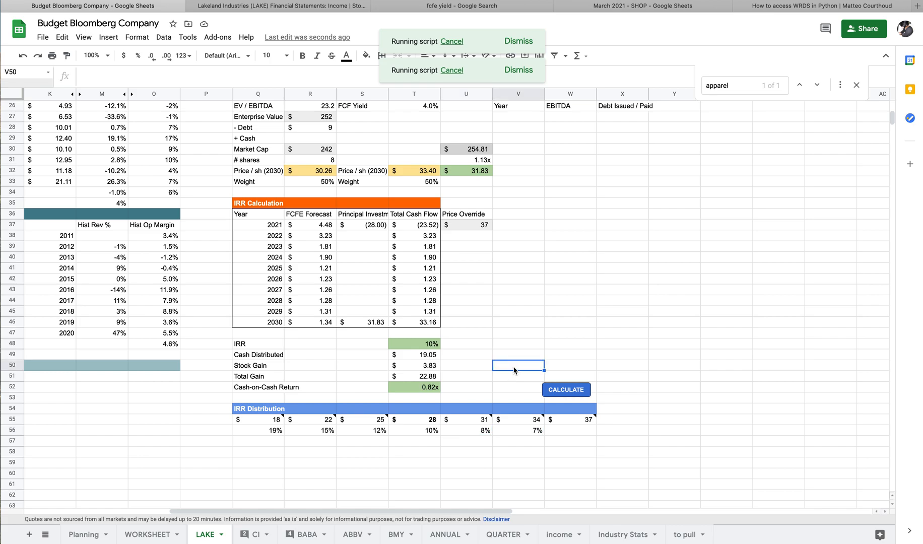
Review the recalculated IRR Distribution percentages against their entry prices and the main IRR result.
mouse_move(458, 422)
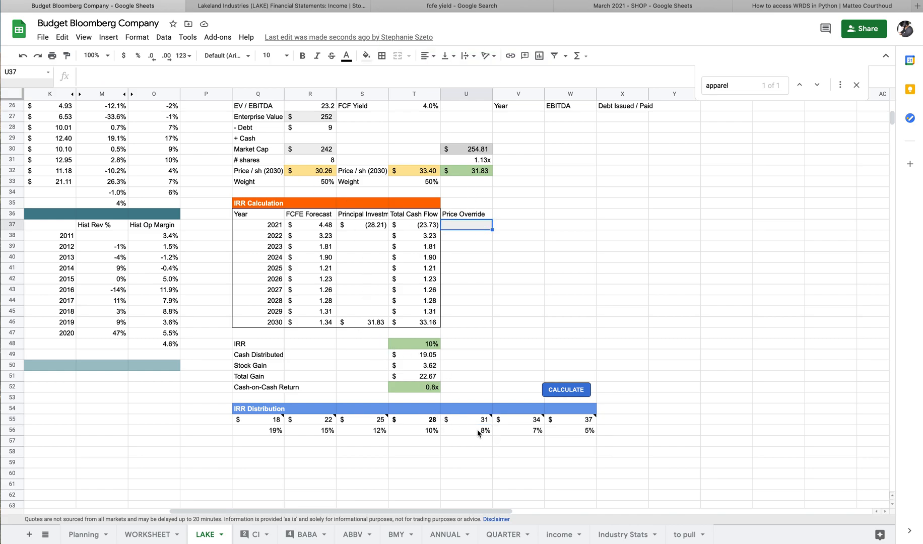
click(575, 302)
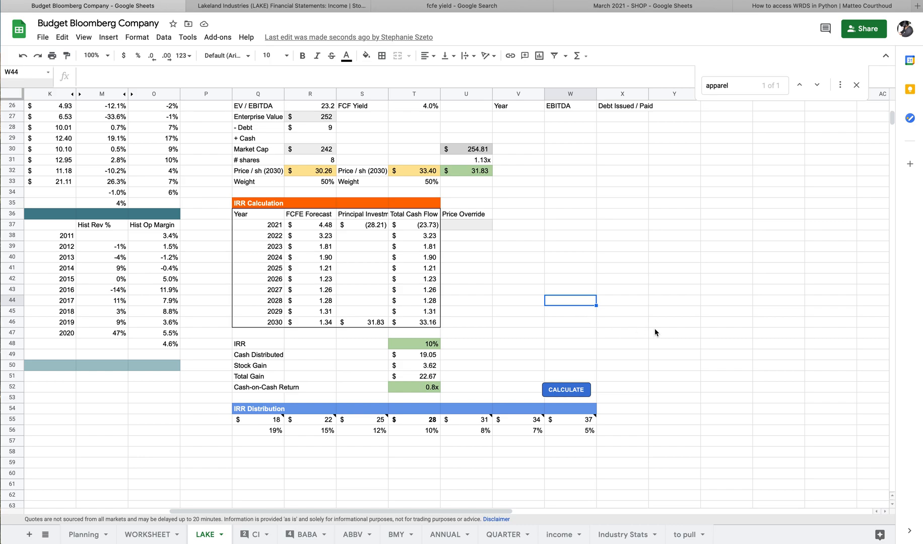
scroll(513, 373, left, 6)
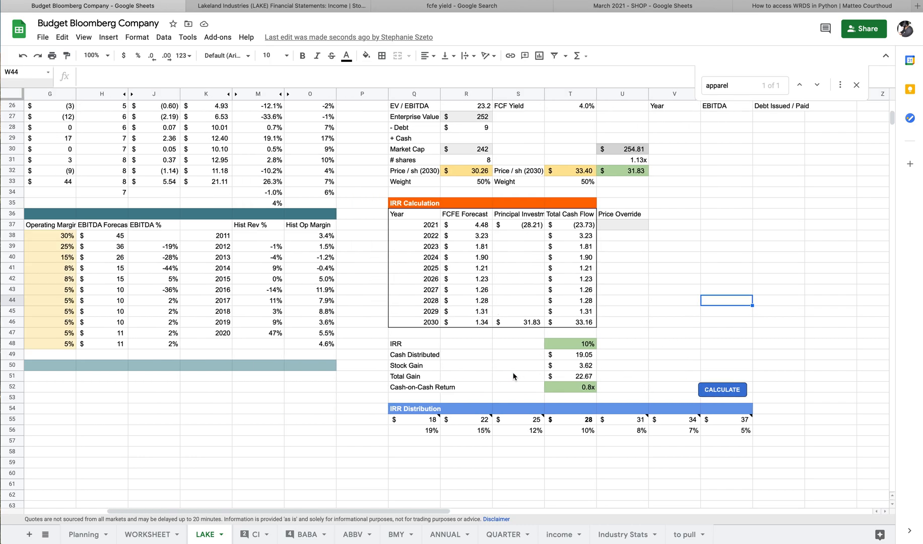
scroll(515, 371, down, 1)
scroll(515, 371, right, 3)
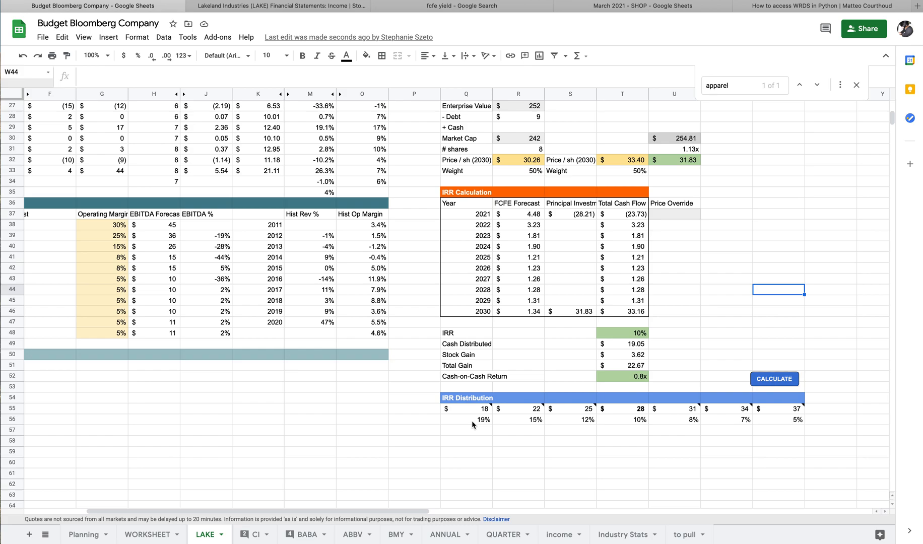
Return to the top of the LAKE sheet, dismiss the apparel search, and close the "fcfe yield" Google Search page.
click(799, 422)
scroll(643, 377, up, 6)
scroll(643, 377, left, 1)
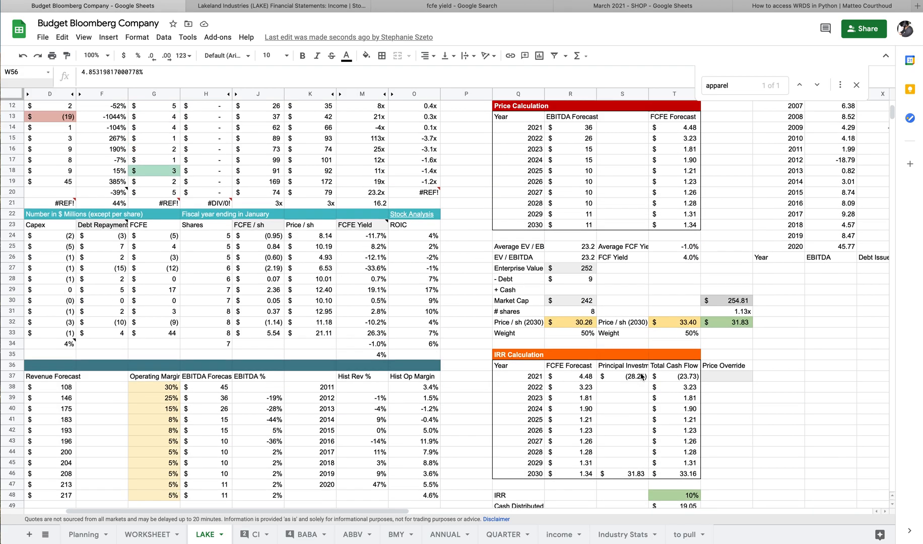
scroll(642, 377, up, 3)
scroll(642, 377, left, 2)
click(830, 327)
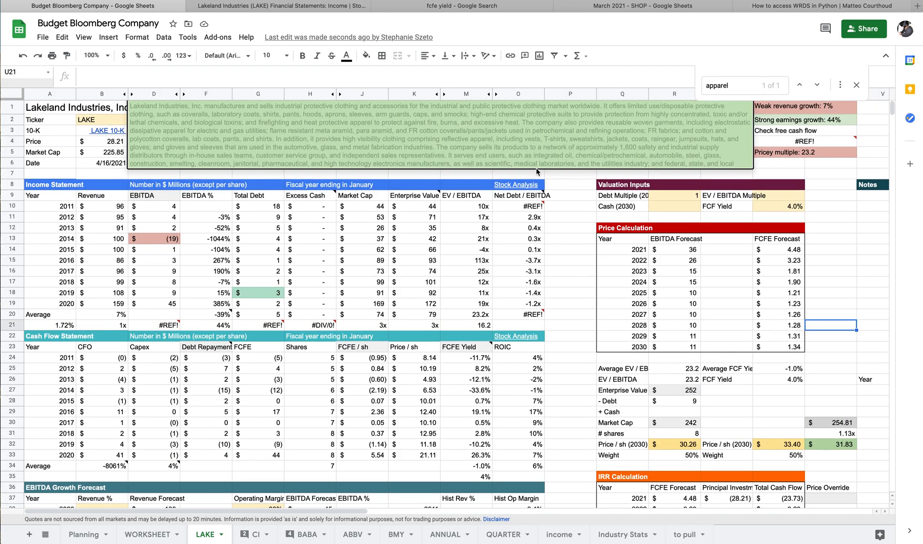
click(570, 187)
click(853, 88)
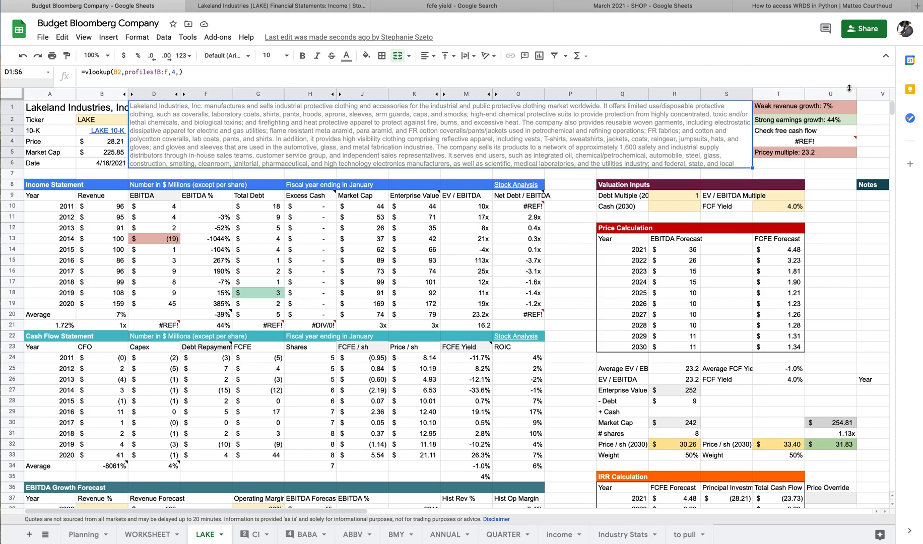
click(578, 199)
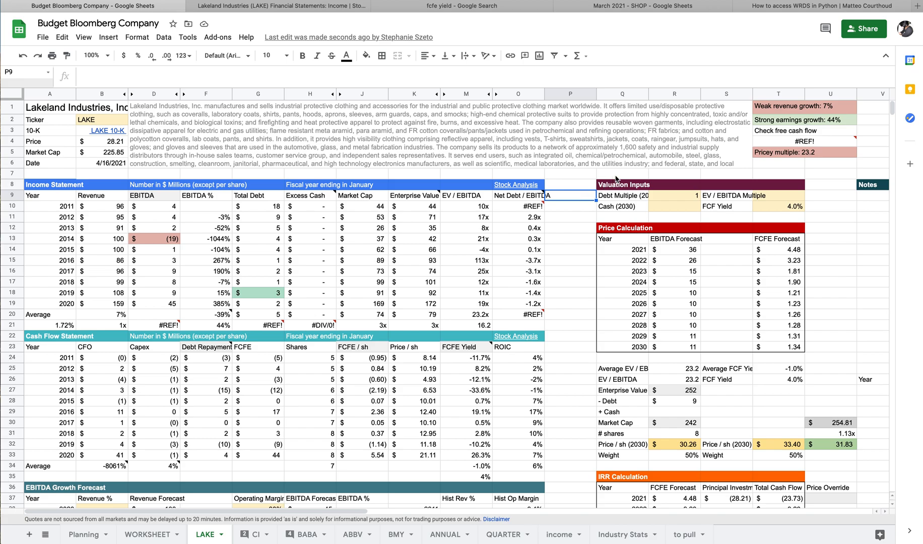
click(378, 6)
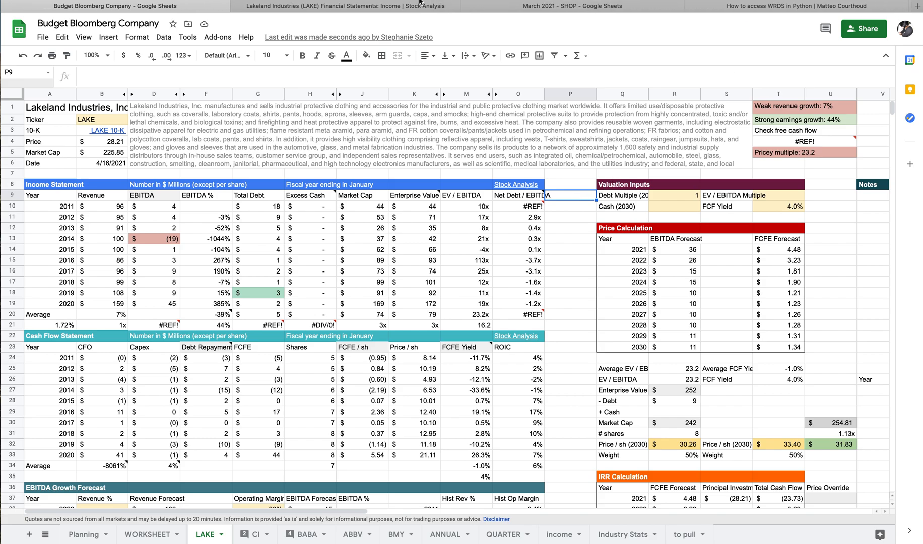
Switch to Stickies and mark the Google Sheets item with an x in the Lakeland Industries (LAKE) checklist.
key(ctrl+Left)
key(super+Tab)
key(super+Tab)
key(super+Tab)
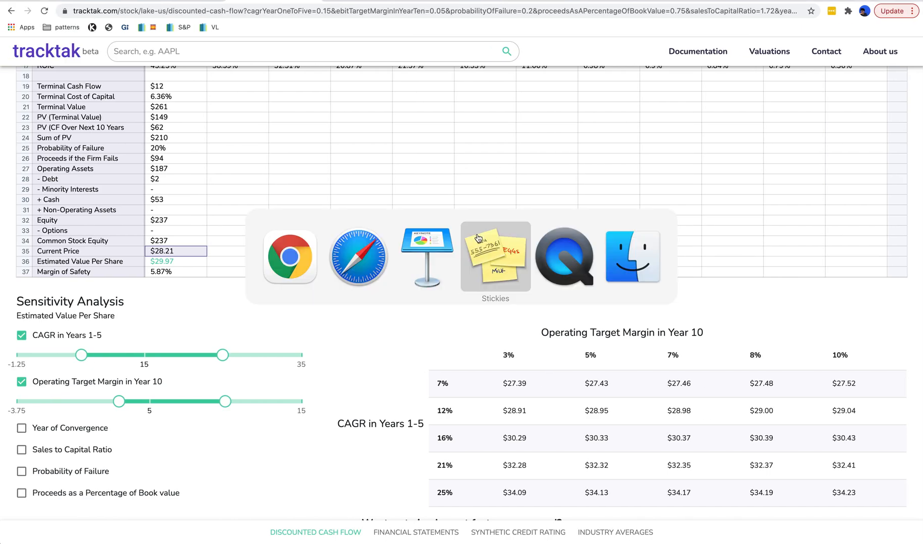
click(21, 390)
text(x TrackTak)
Review Lakeland's business description and financials summary on TrackTak, followed by its FAST Graphs price and fundamentals chart.
click(330, 319)
scroll(331, 306, up, 14)
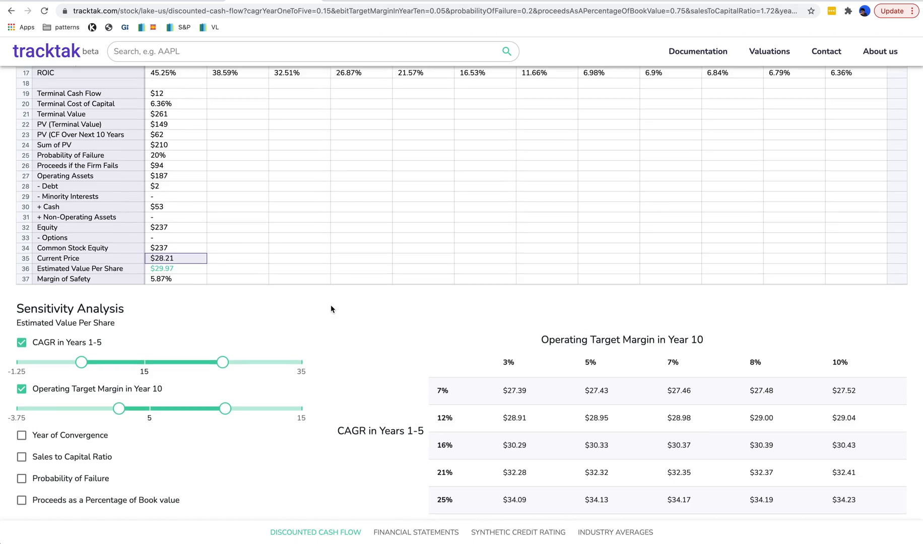
scroll(331, 310, up, 10)
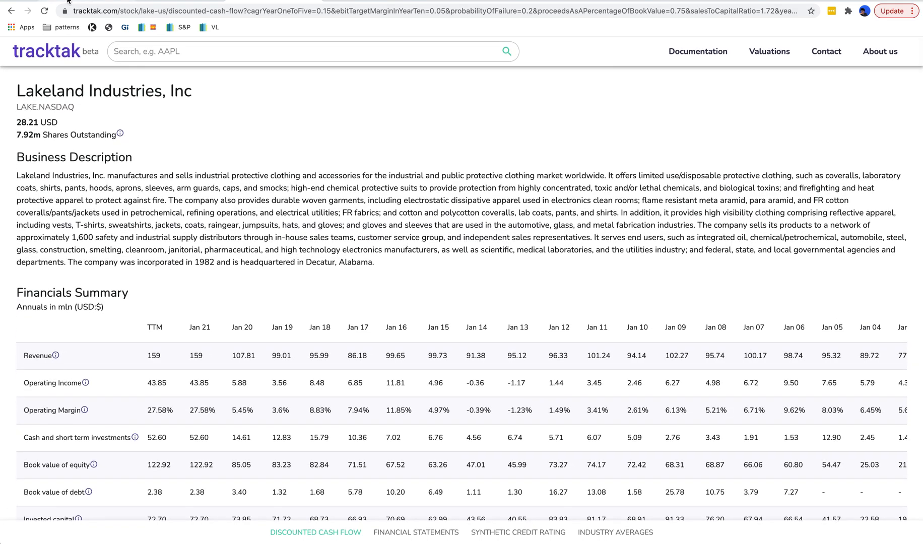
click(68, 1)
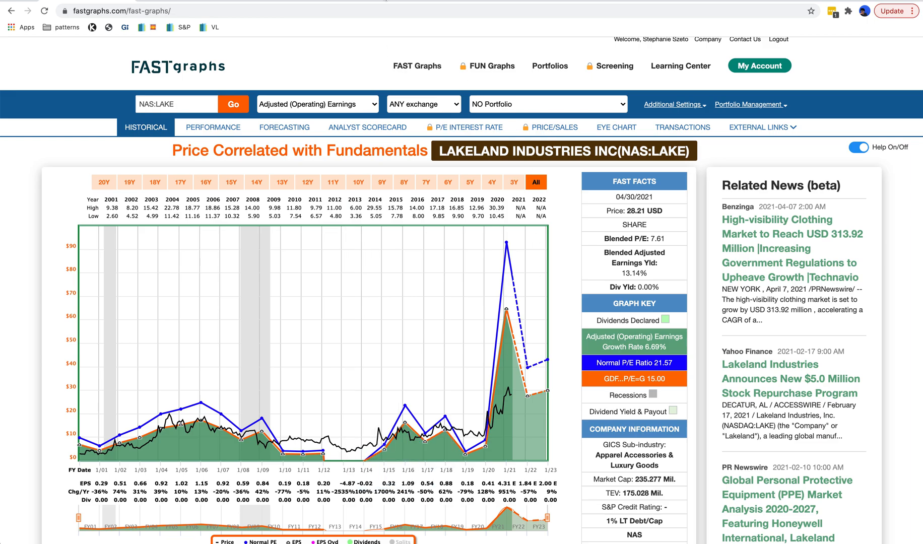
Check Lakeland's annual SEC filings list and read the Item 7 management overview in the FY13 10-K.
click(454, 1)
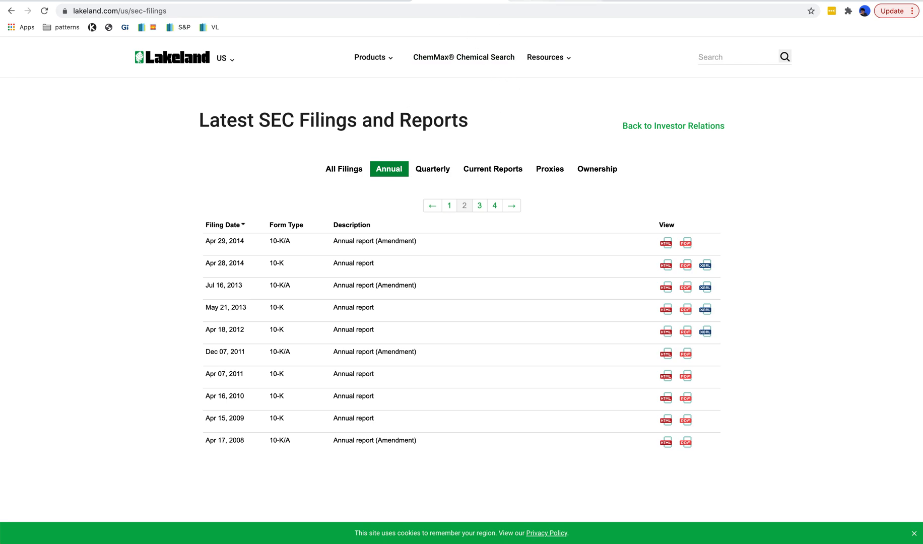
click(554, 1)
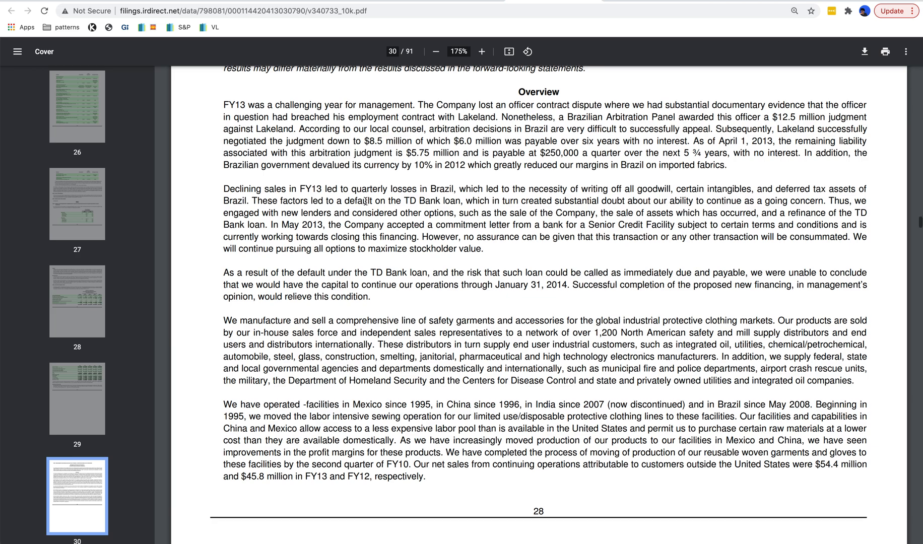
scroll(383, 189, up, 2)
scroll(413, 169, up, 1)
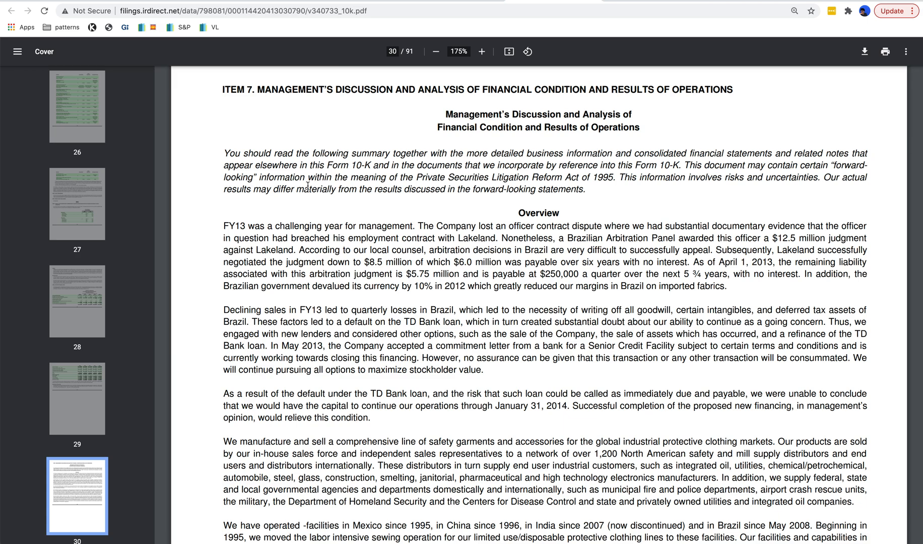
Compare the FAST Graphs earnings history with the FY13 10-K overview and the EBITDA history in the LAKE sheet.
click(16, 13)
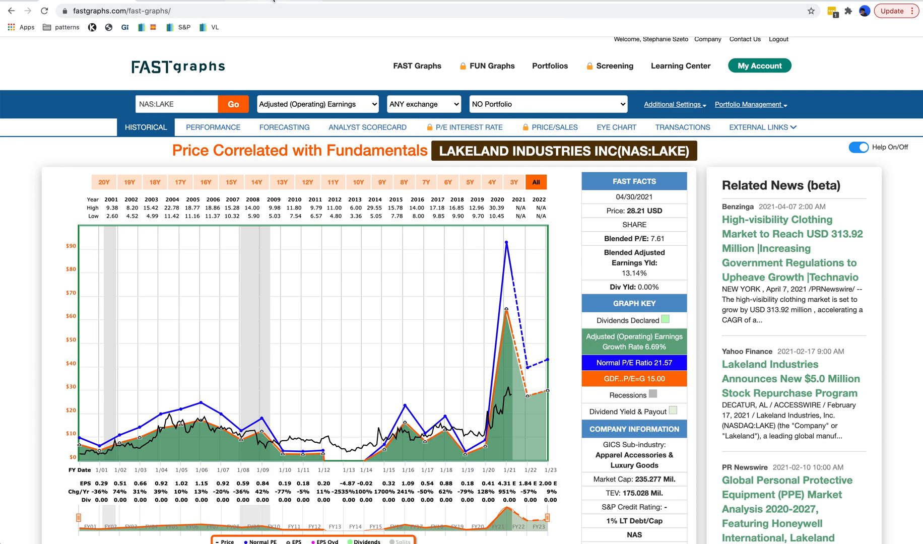
click(469, 1)
click(534, 2)
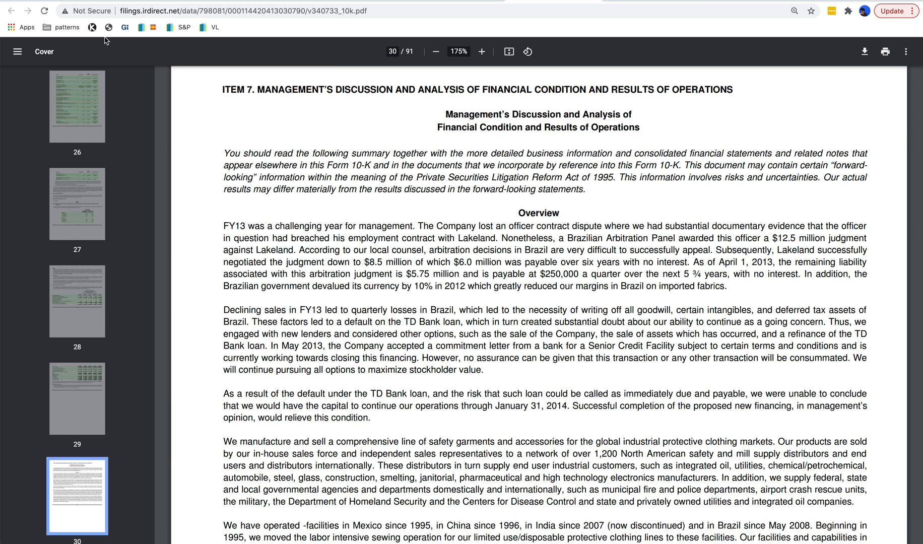
click(89, 1)
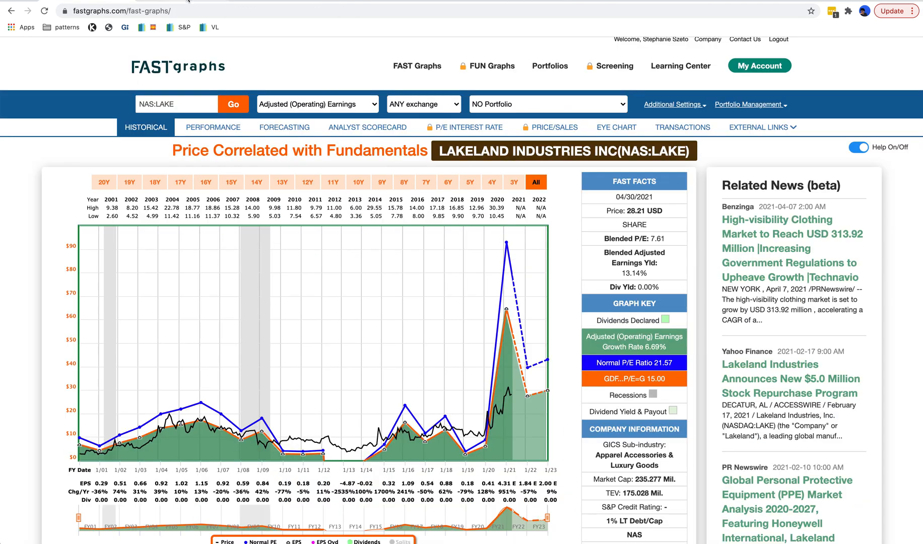
key(ctrl+Right)
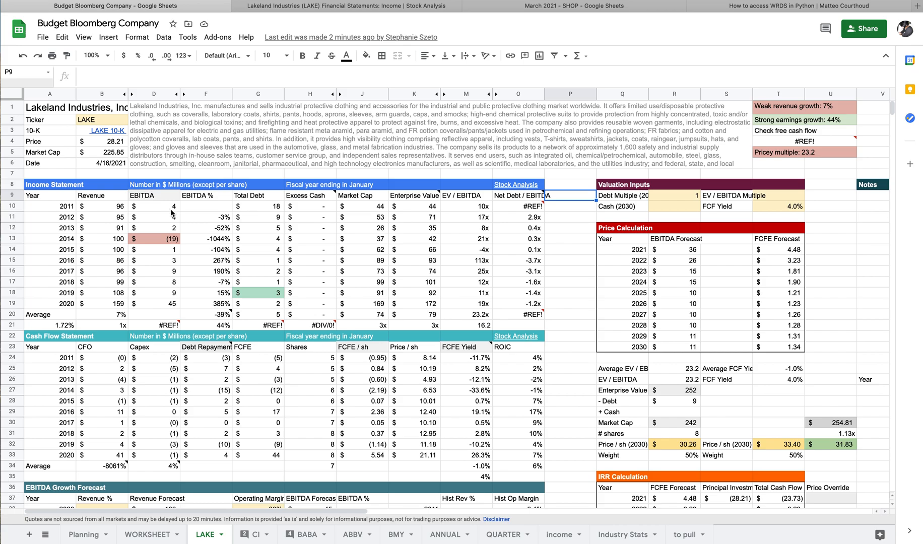
key(ctrl+Left)
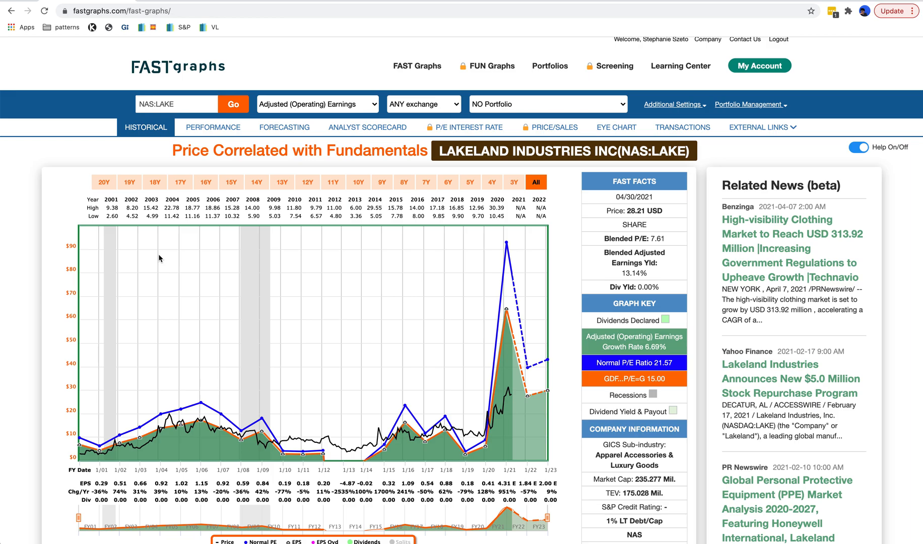
Reopen the FY13 10-K and highlight the passages on declining FY13 sales and the default on the TD Bank loan.
click(480, 1)
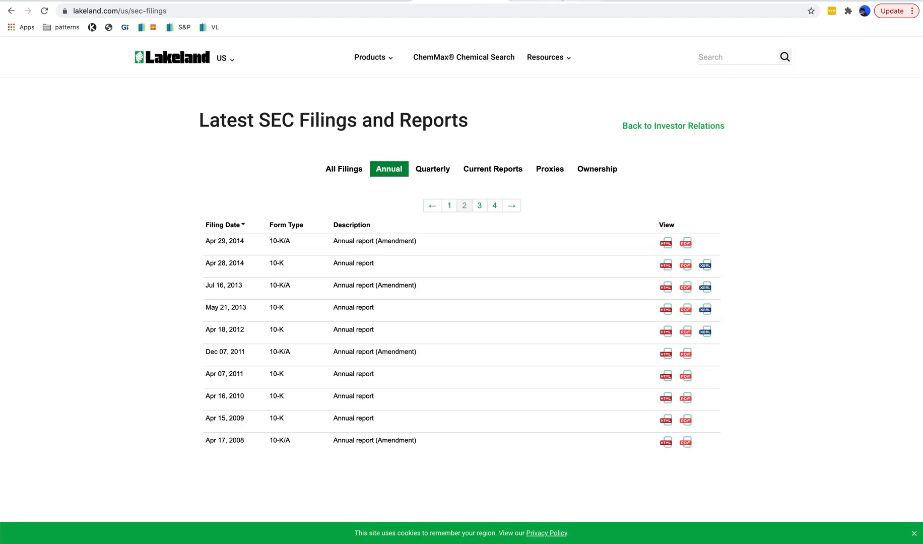
click(554, 1)
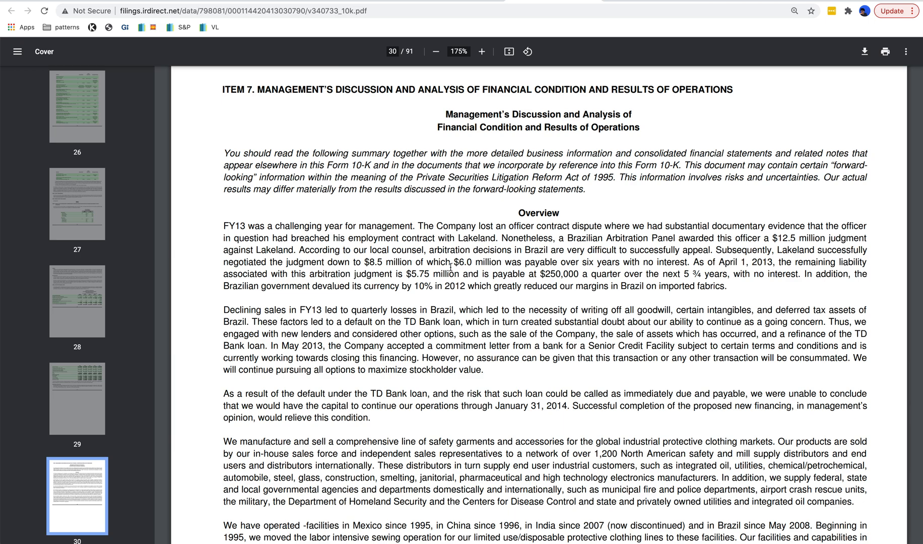
drag(252, 310, 344, 308)
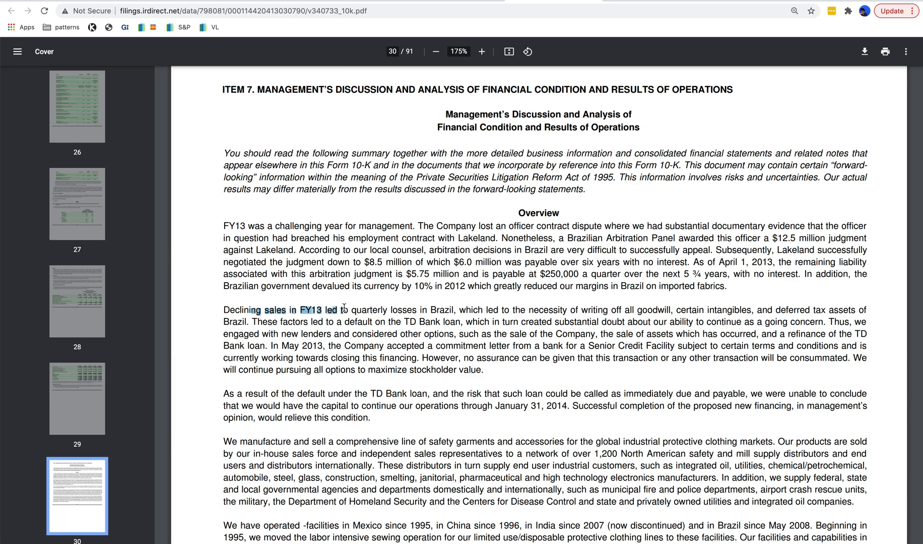
click(370, 318)
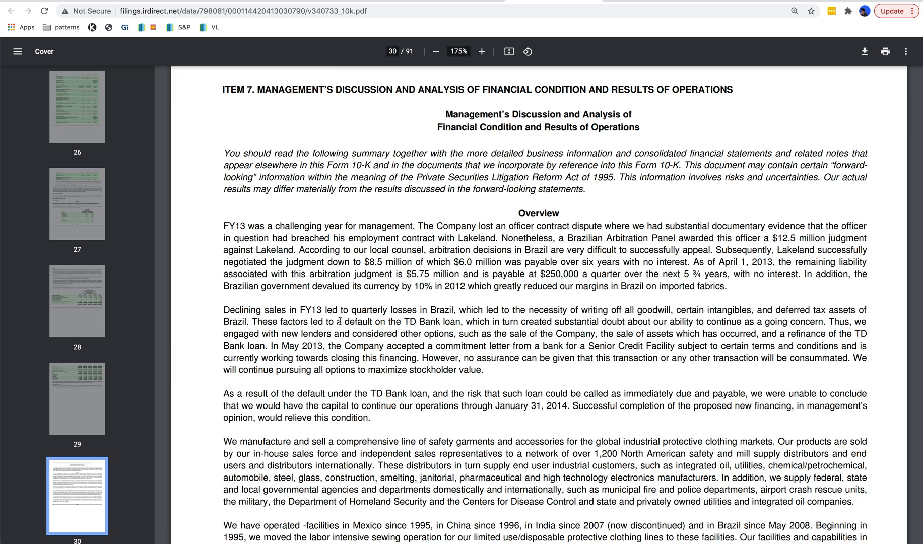
drag(339, 322, 474, 325)
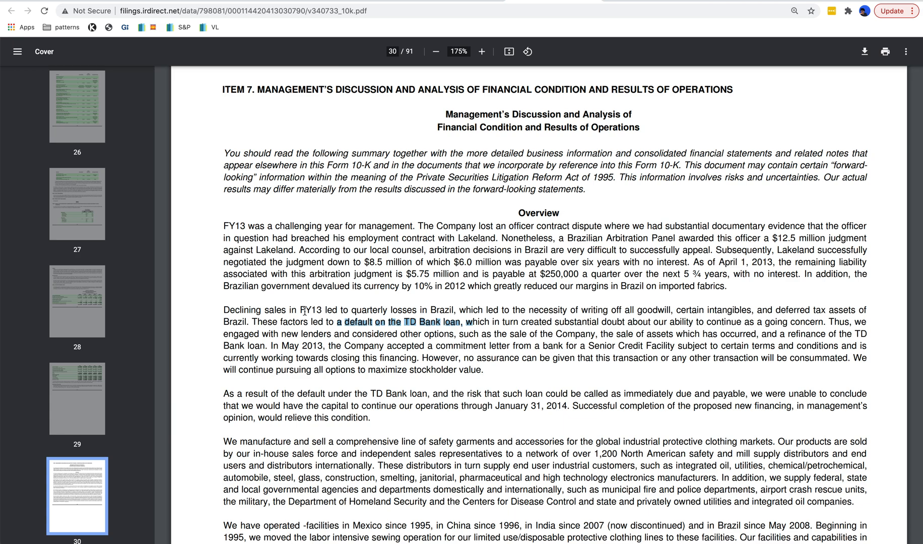
drag(440, 323, 437, 323)
click(430, 331)
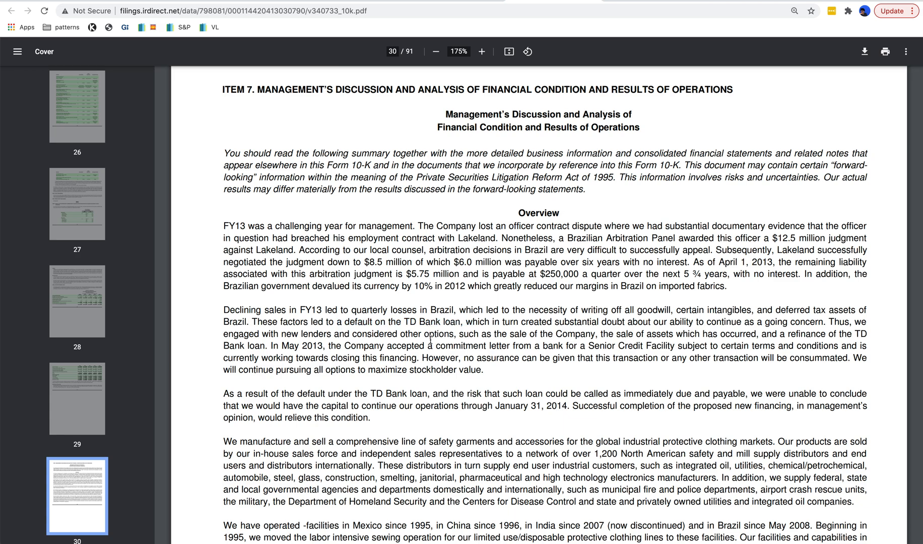
Return to FAST Graphs, switch to Stickies, and mark the 2012-2014 exploration item with an x.
click(57, 1)
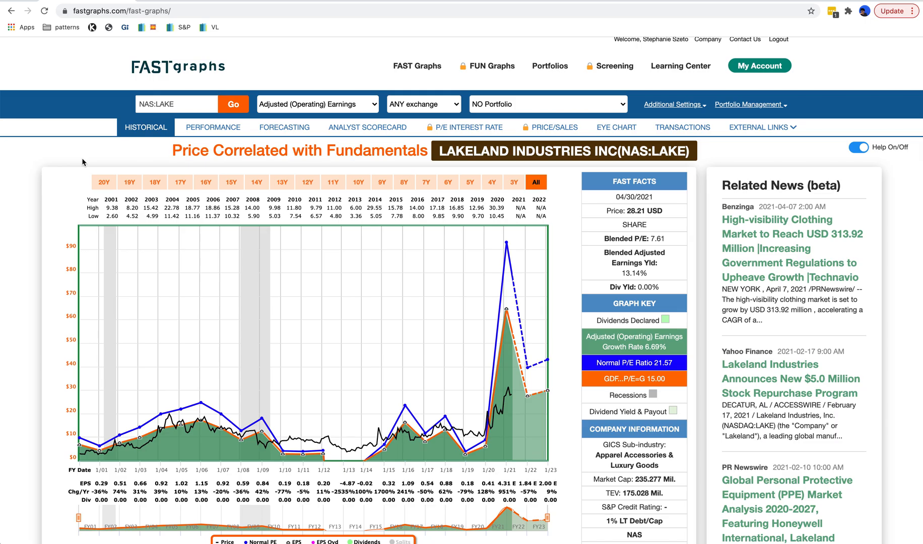
key(super+Tab)
key(super+Tab)
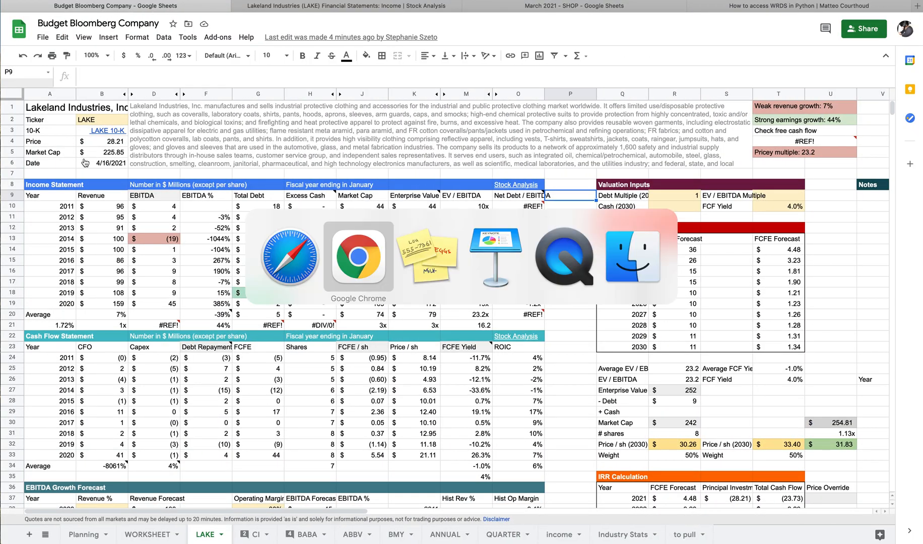
key(super+Tab)
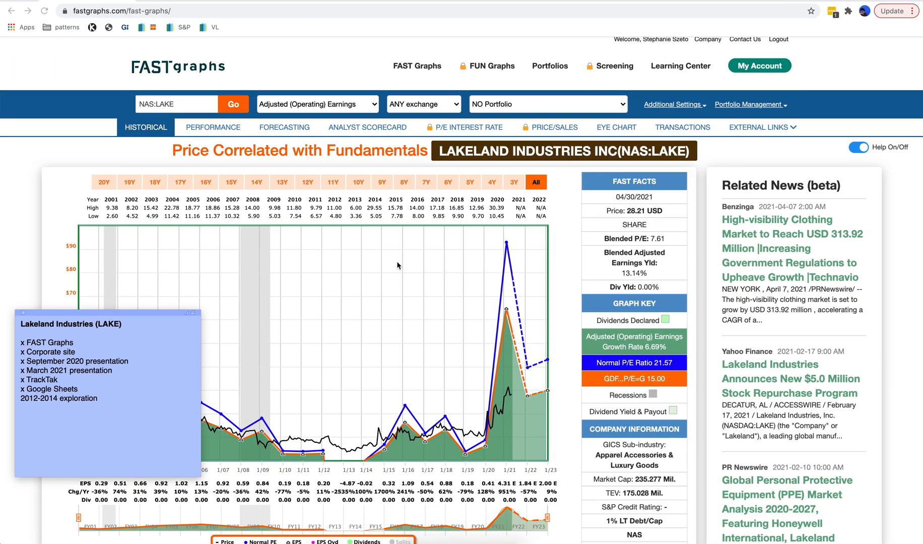
click(21, 398)
text(x)
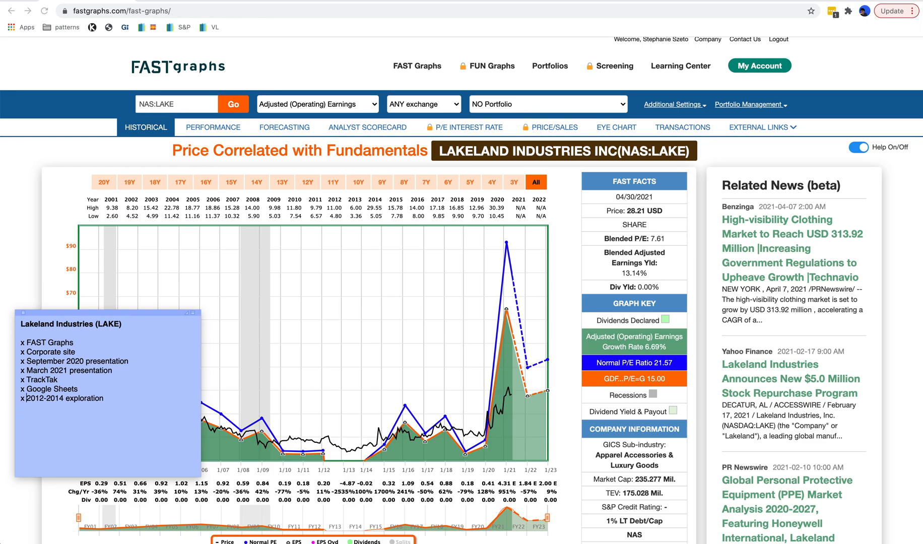